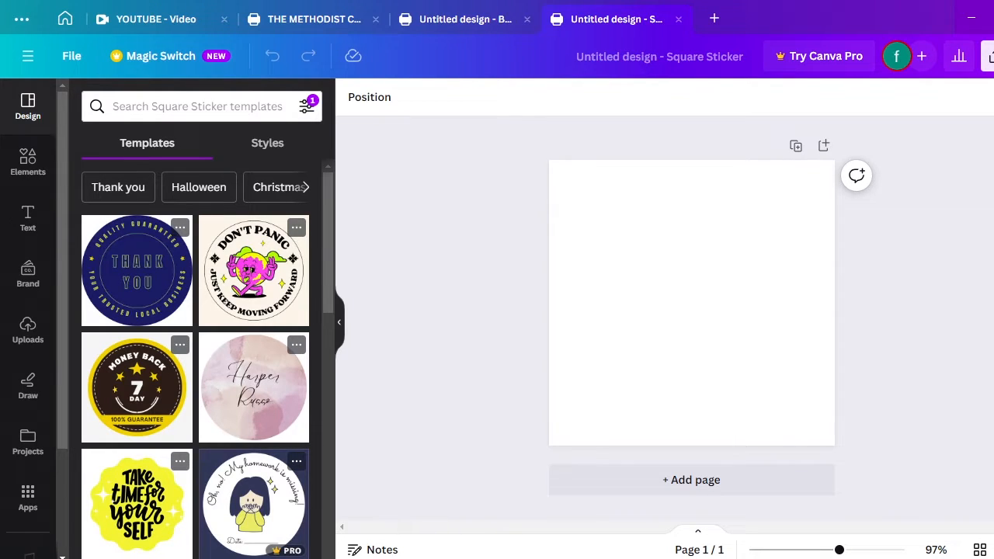
Switch from Canva to the File Explorer window showing the background 1 folder
key("alt+Tab")
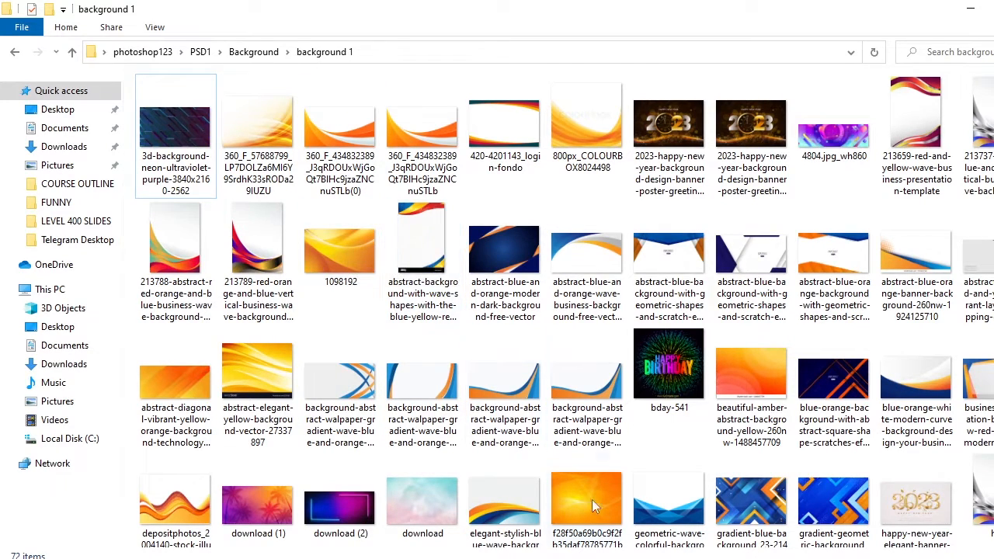
left_click(559, 558)
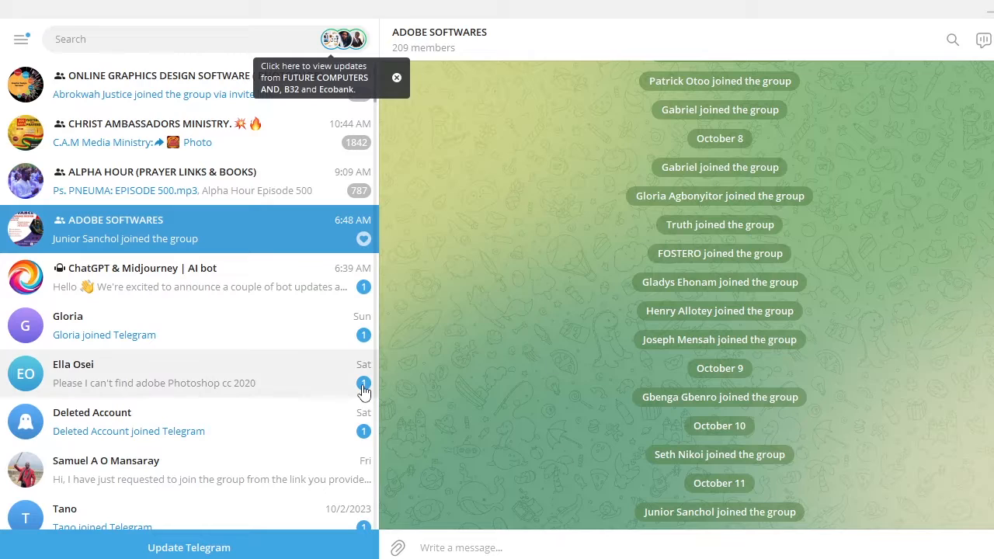
left_click(737, 56)
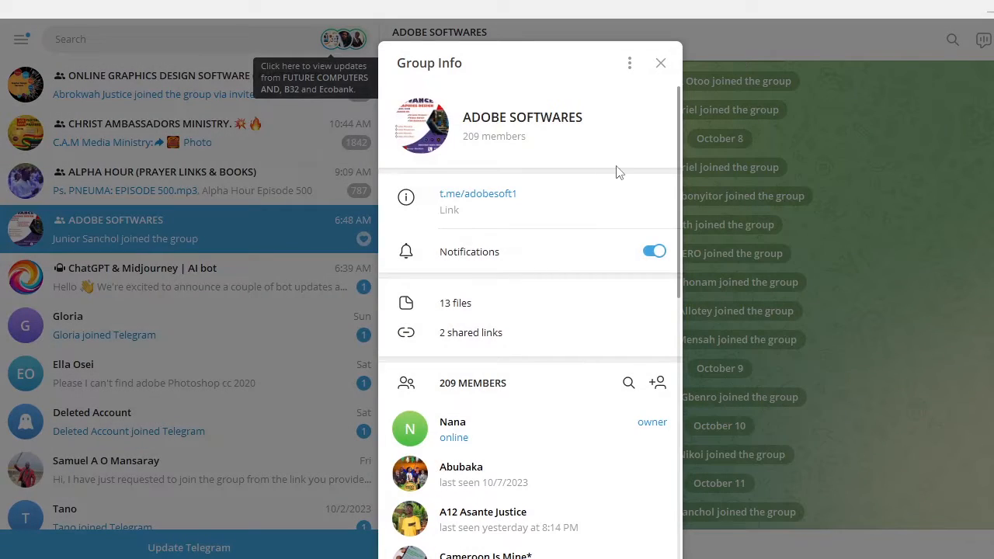
left_click(475, 312)
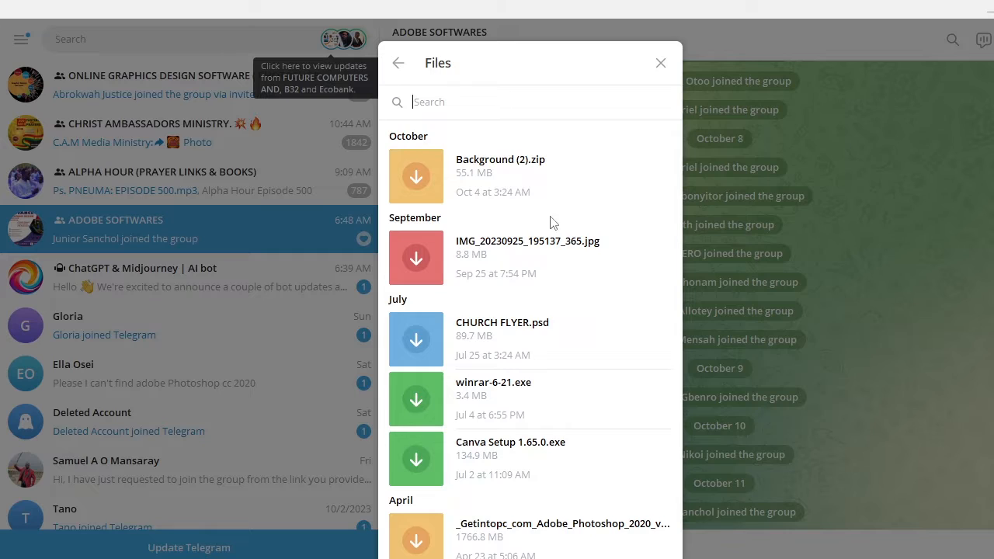
left_click(661, 65)
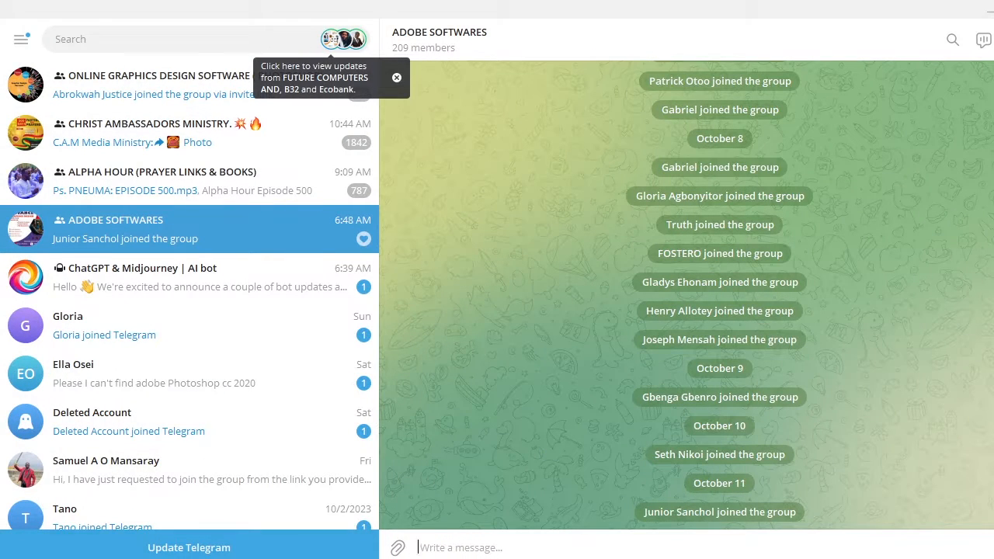
left_click(380, 558)
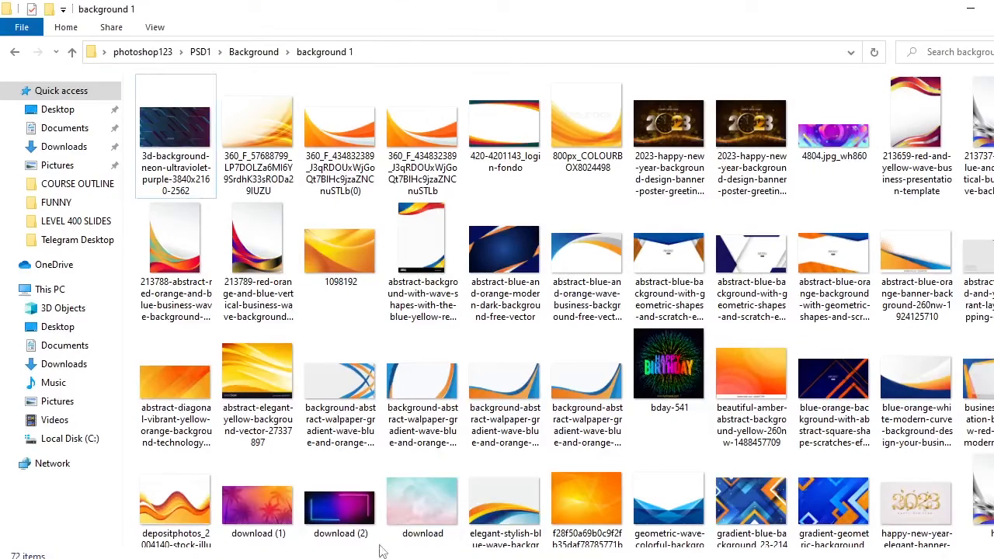
Browse the Car background, DARK BACKGROUNND and LIGHT SHINE background folders
left_click(72, 53)
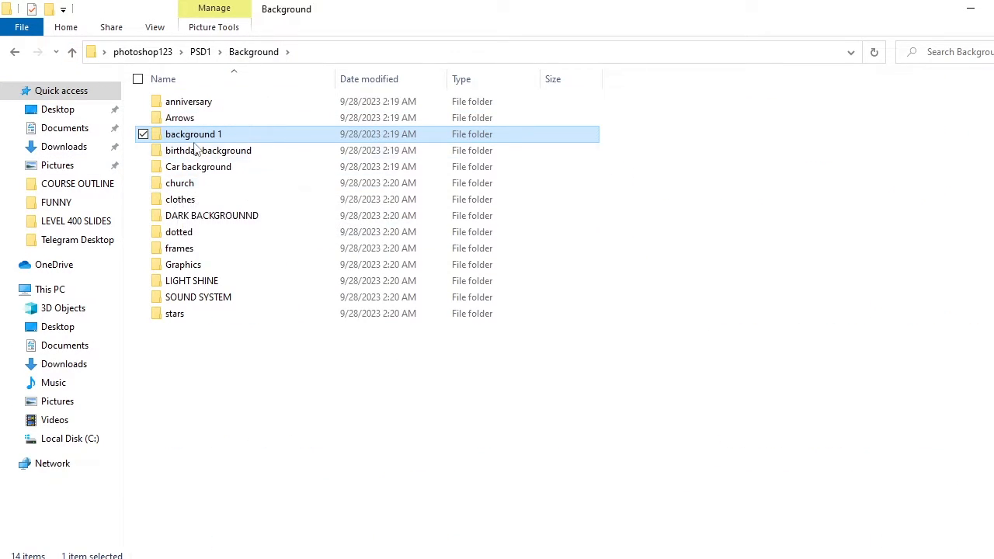
double_click(201, 168)
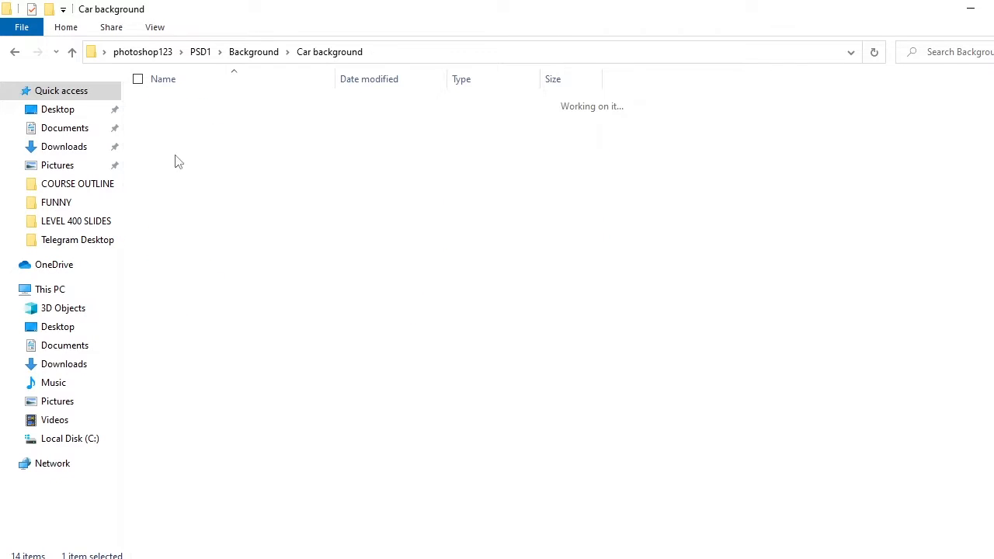
left_click(73, 52)
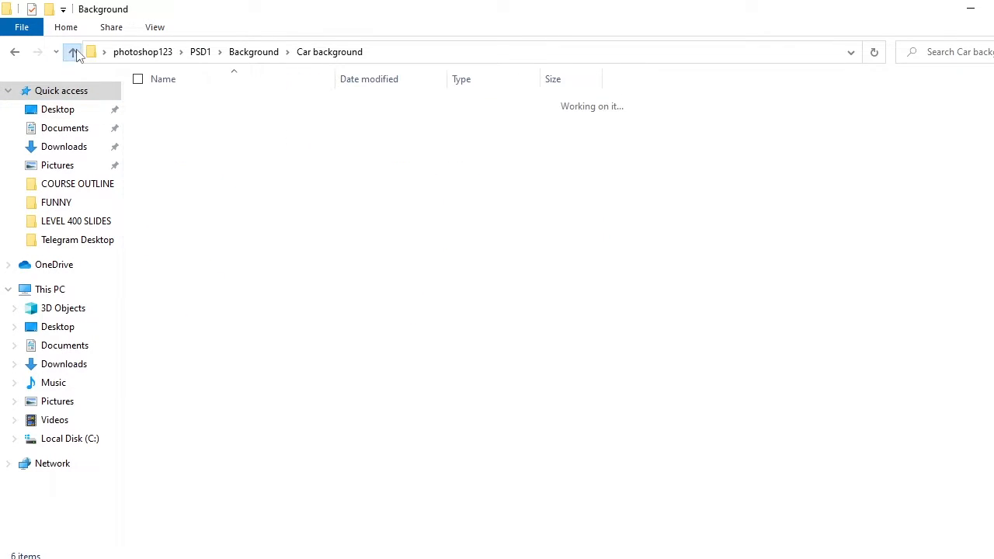
double_click(208, 217)
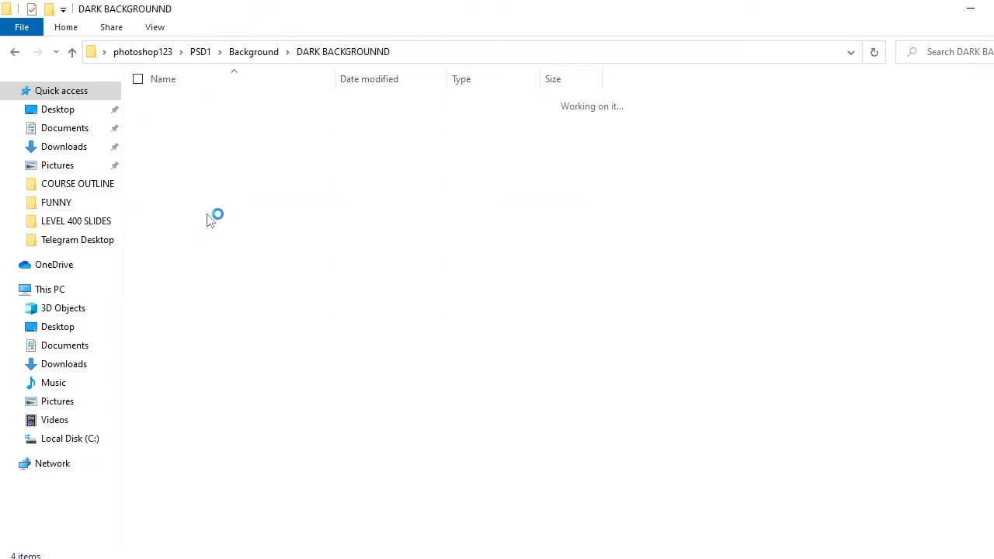
left_click(73, 53)
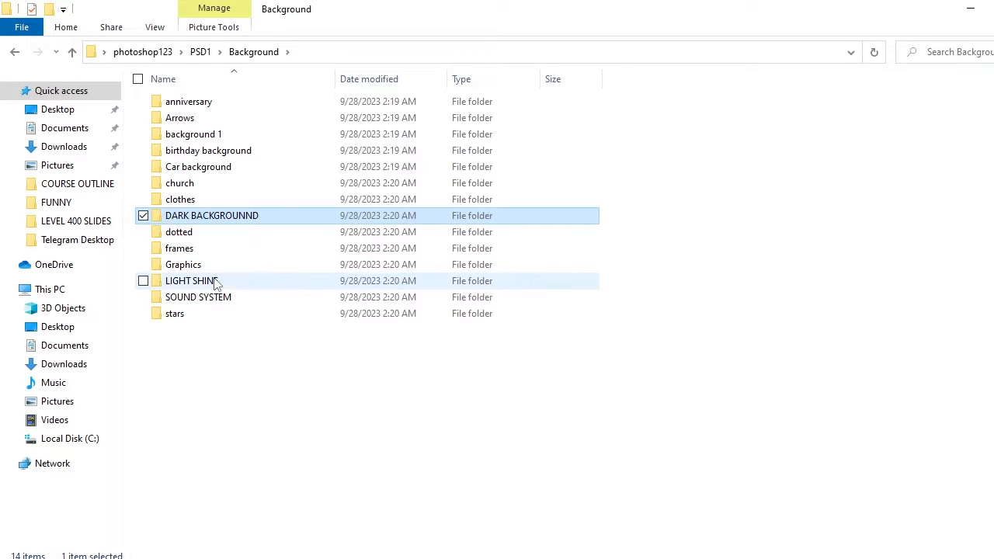
double_click(216, 282)
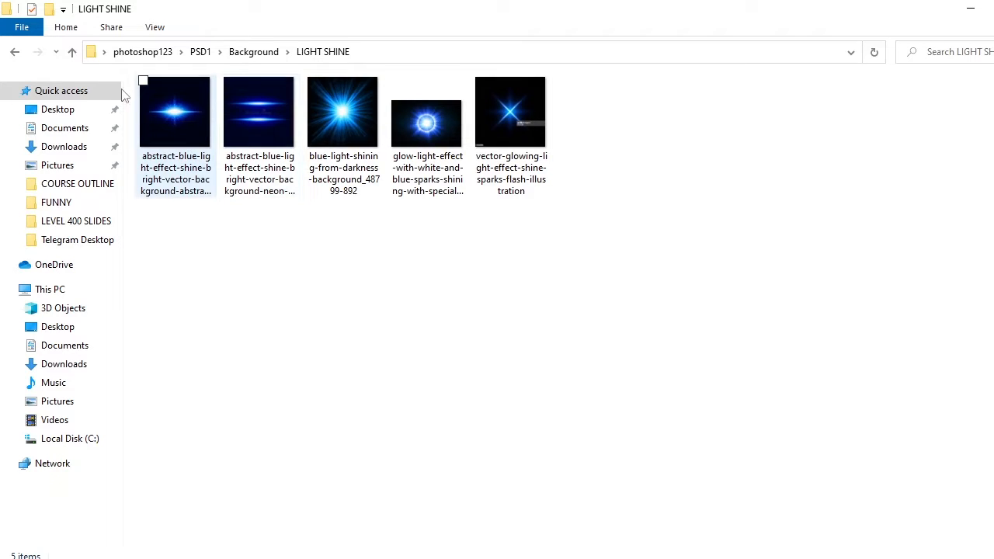
Return to background 1 and drag the 1098192 wave image into Canva
left_click(73, 51)
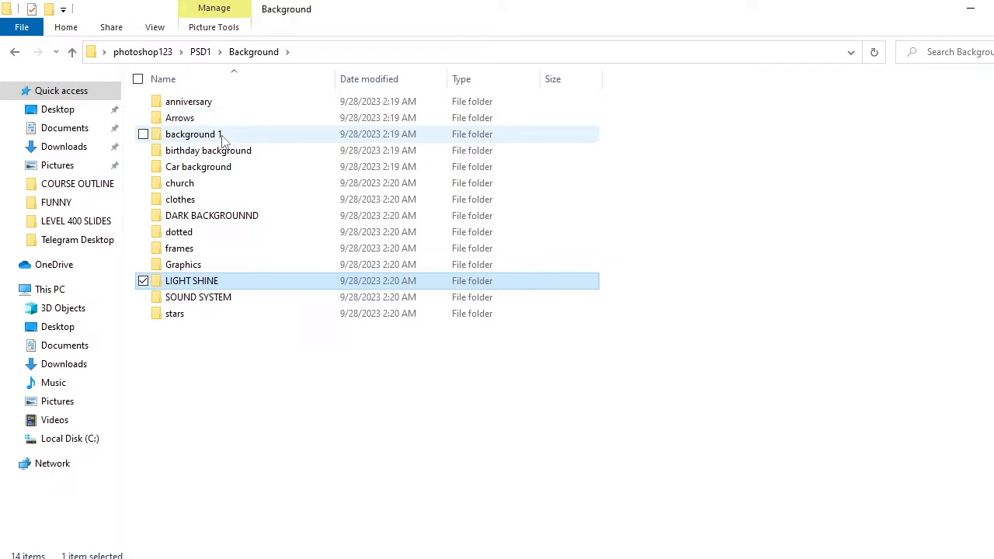
double_click(223, 134)
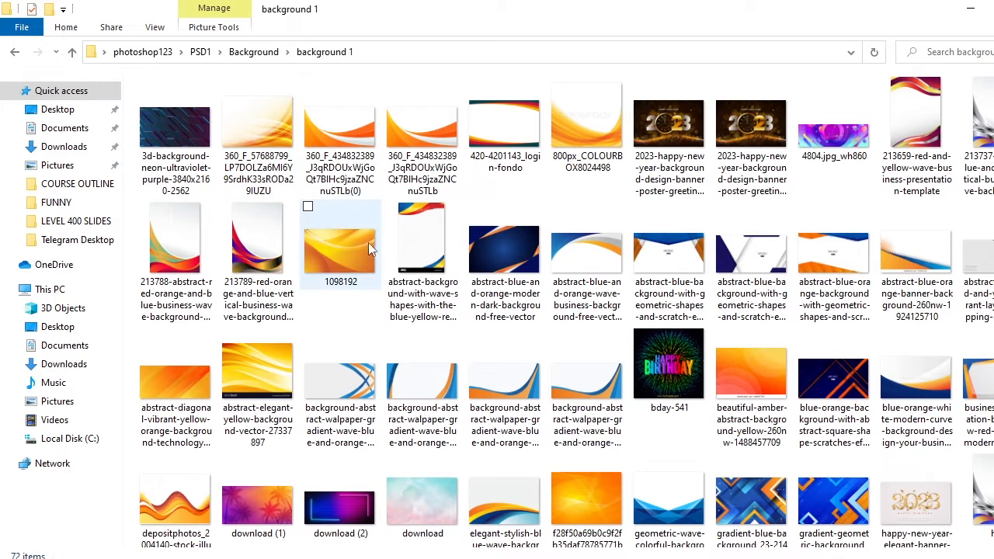
left_click_drag(345, 234, 590, 376)
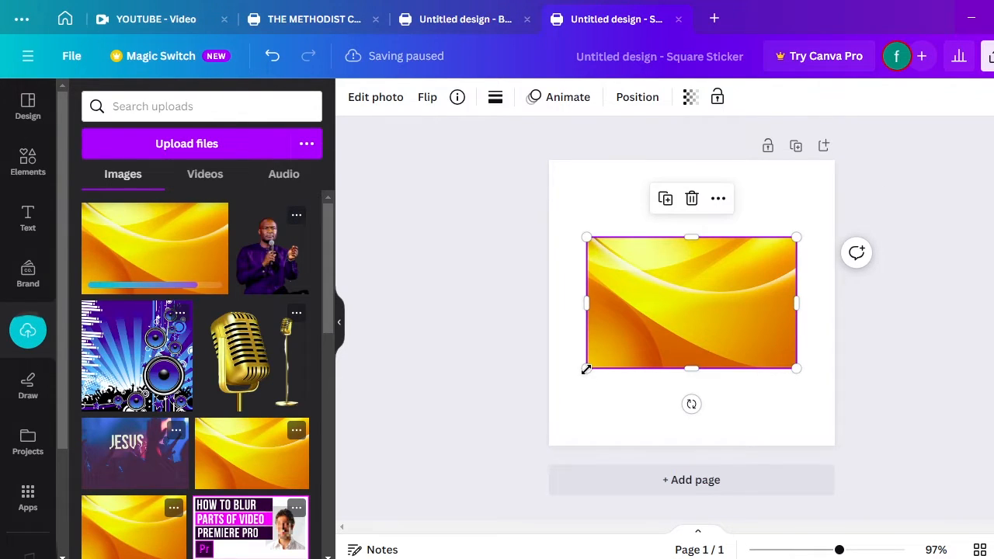
Enlarge and position the yellow wave image 1098192 so it covers the entire page
left_click_drag(688, 308, 641, 220)
left_click_drag(753, 283, 981, 549)
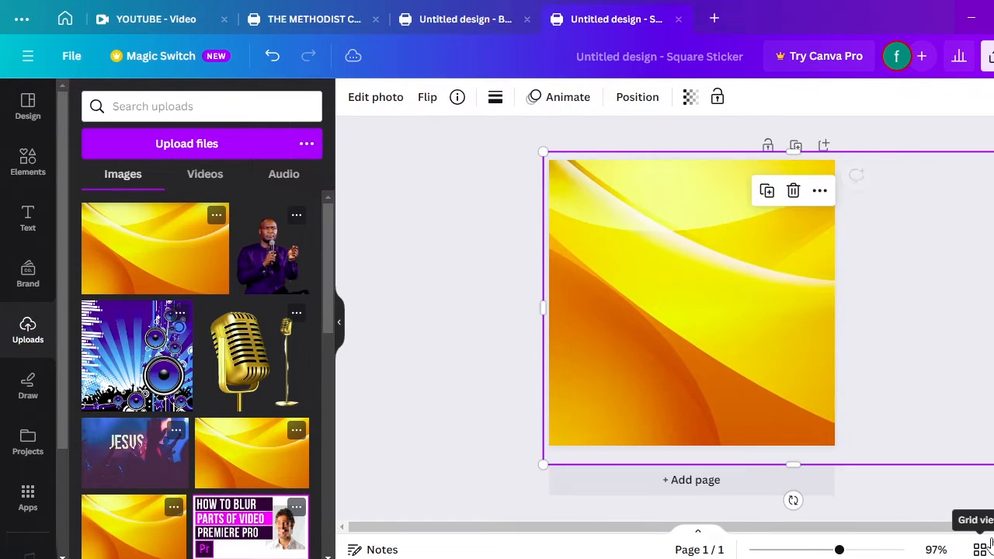
left_click_drag(772, 350, 705, 338)
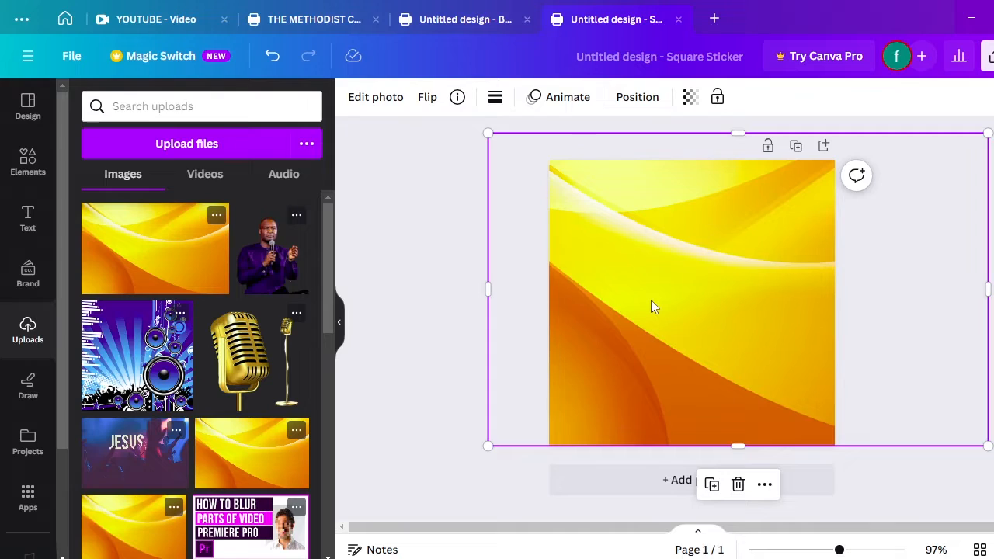
Adjust the wave photo to temperature -11, brightness -28 and contrast 45
left_click(567, 97)
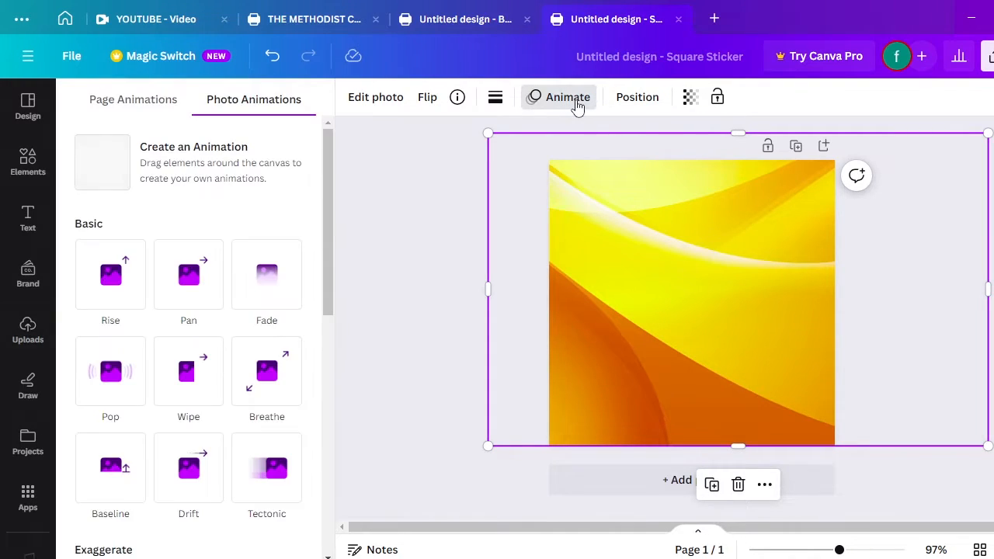
left_click(375, 104)
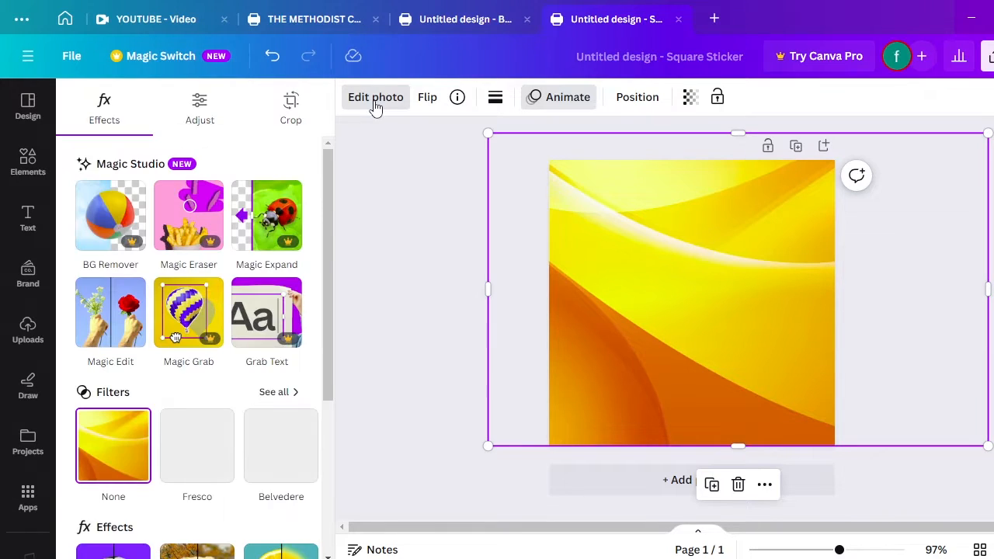
left_click(200, 115)
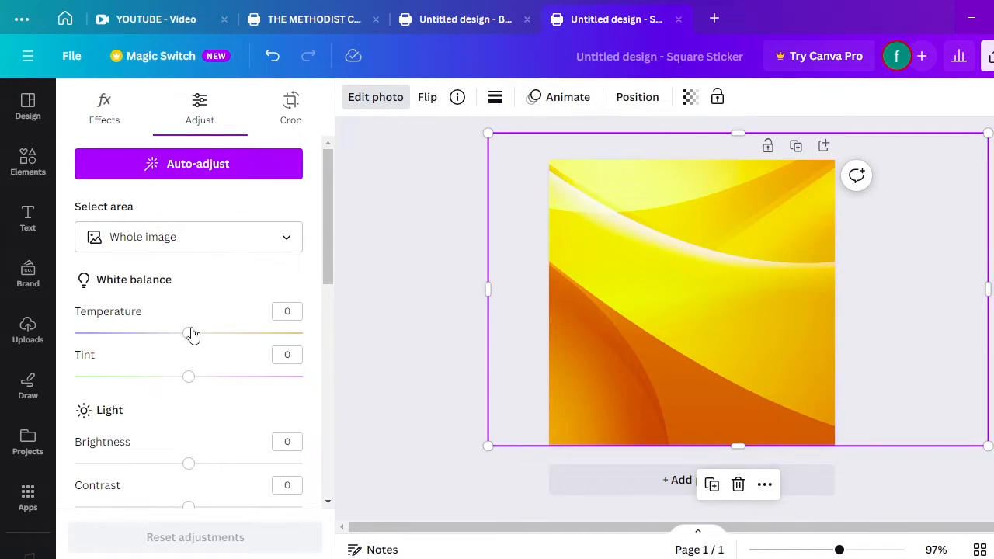
left_click_drag(190, 340, 177, 342)
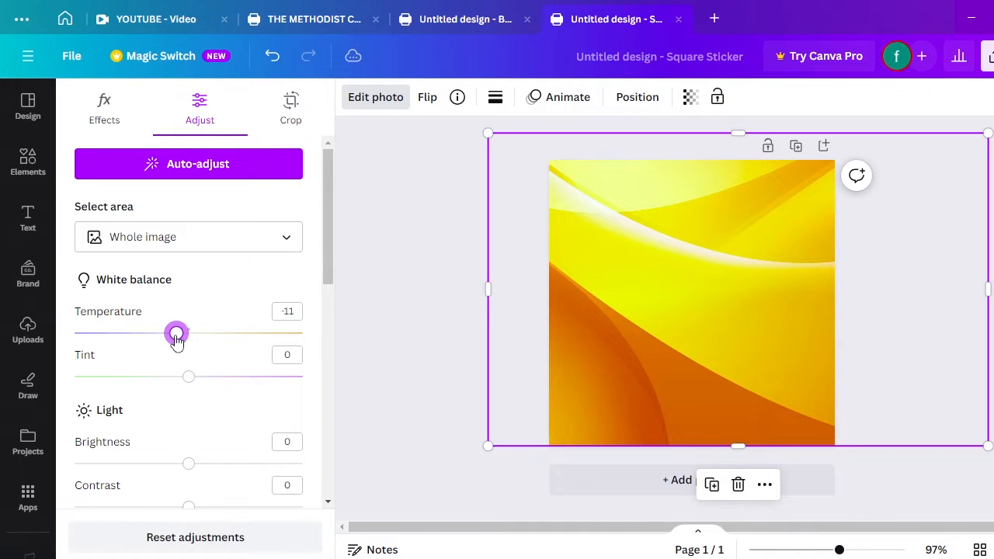
left_click_drag(326, 252, 328, 326)
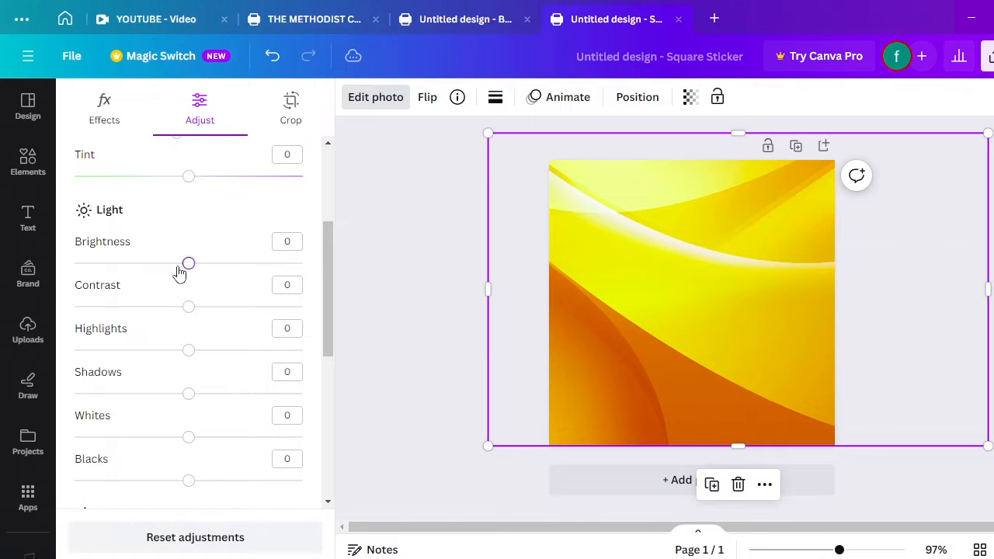
left_click_drag(186, 266, 128, 268)
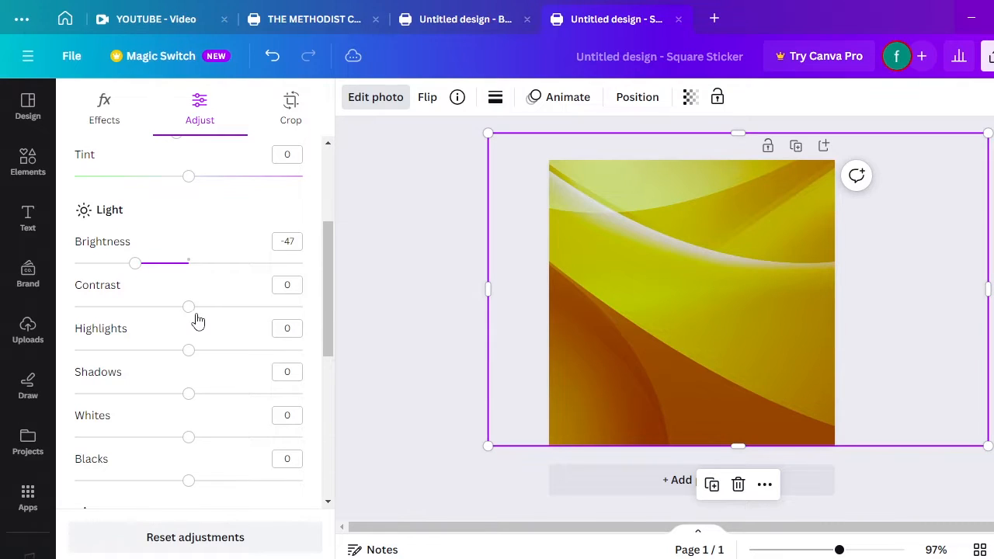
left_click_drag(194, 311, 222, 321)
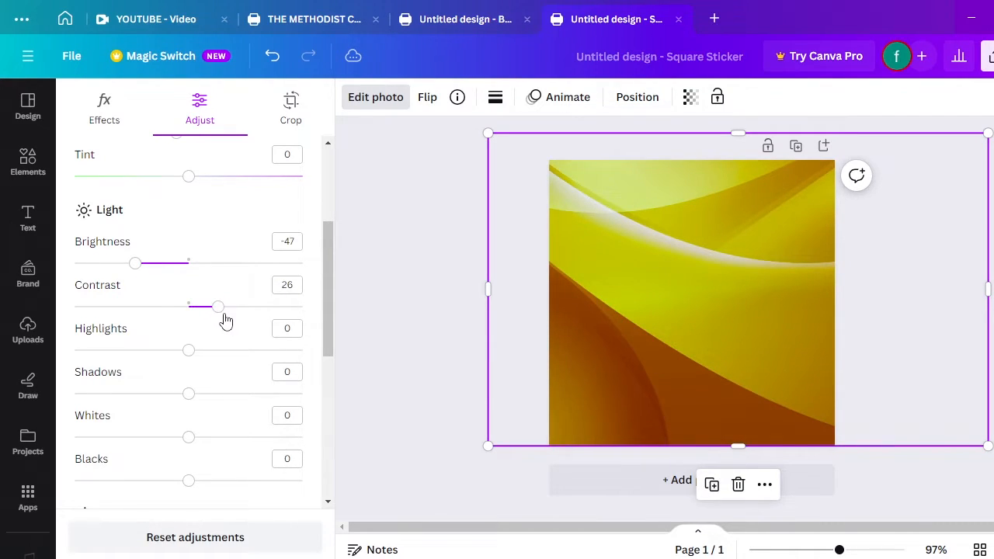
left_click_drag(138, 270, 157, 276)
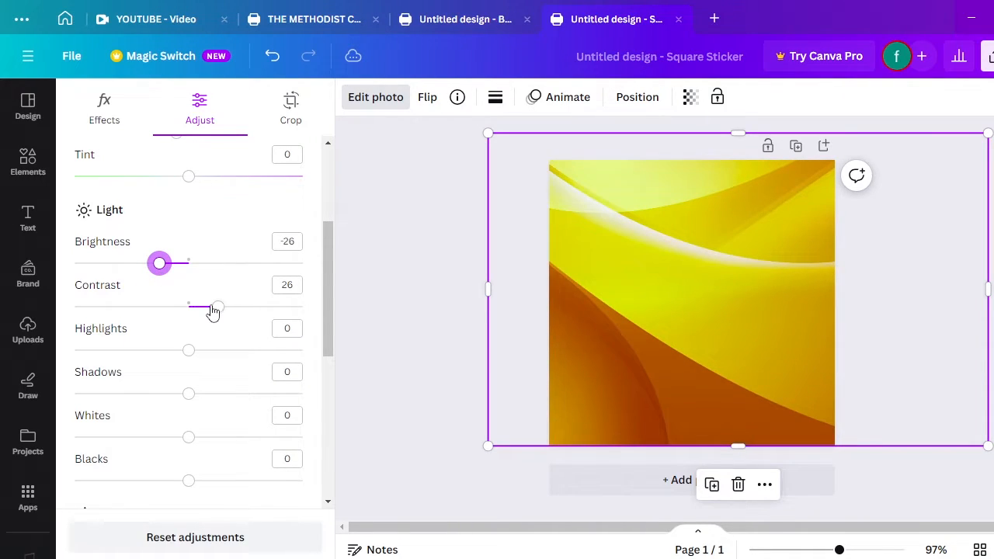
left_click_drag(218, 312, 247, 318)
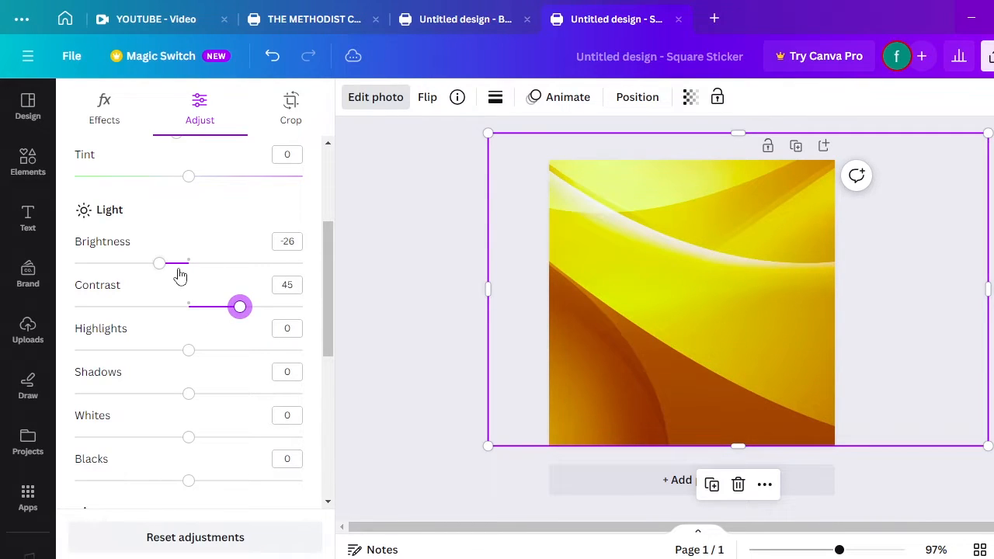
left_click_drag(165, 271, 157, 269)
Lift the photo's shadows to 15 and blacks to 58, and raise sharpness
left_click_drag(189, 399, 212, 405)
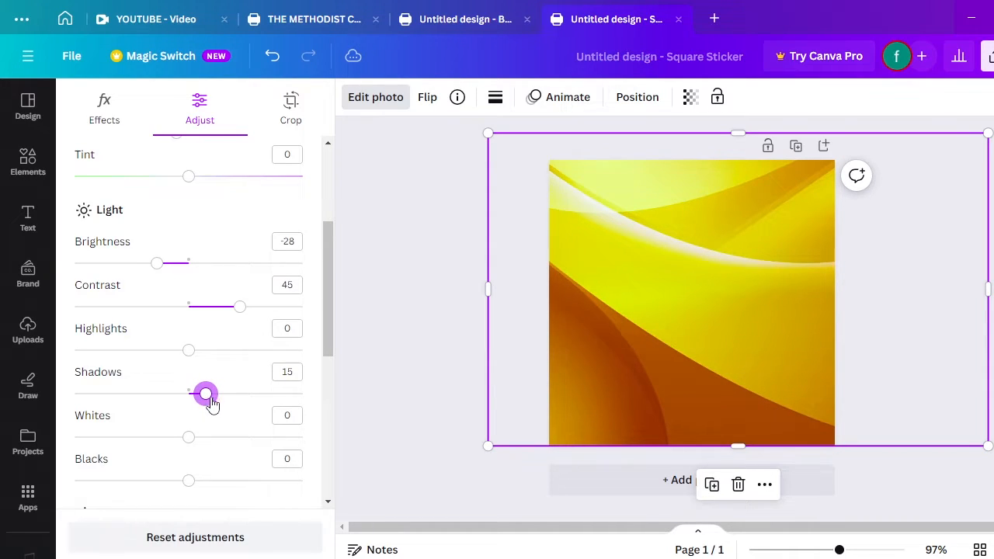
left_click_drag(331, 321, 331, 355)
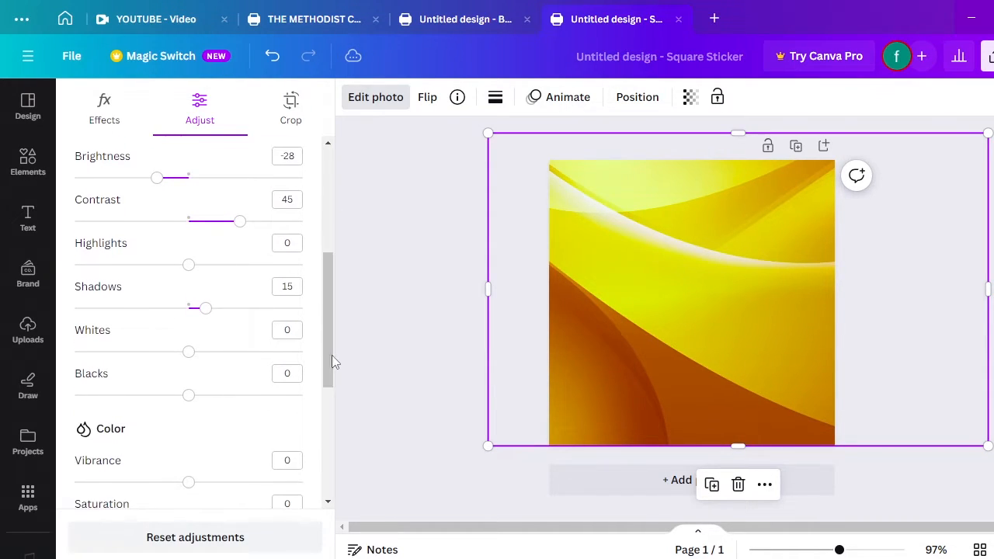
left_click_drag(193, 402, 262, 399)
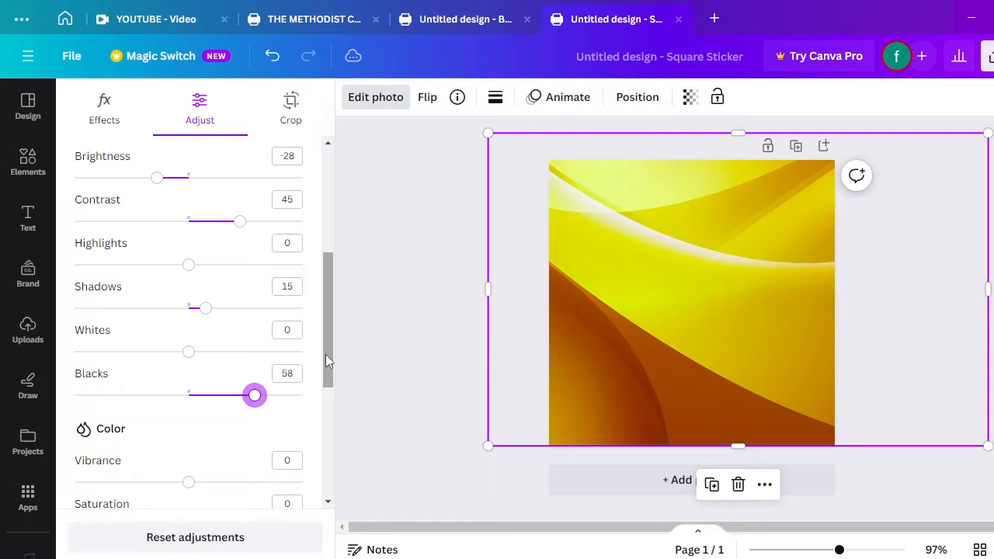
left_click_drag(326, 354, 327, 381)
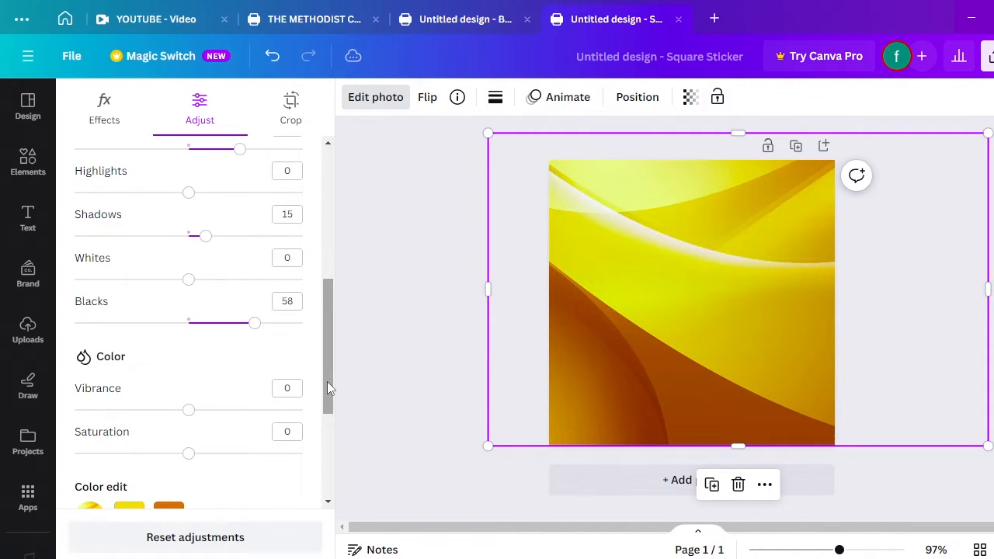
left_click_drag(328, 378, 324, 466)
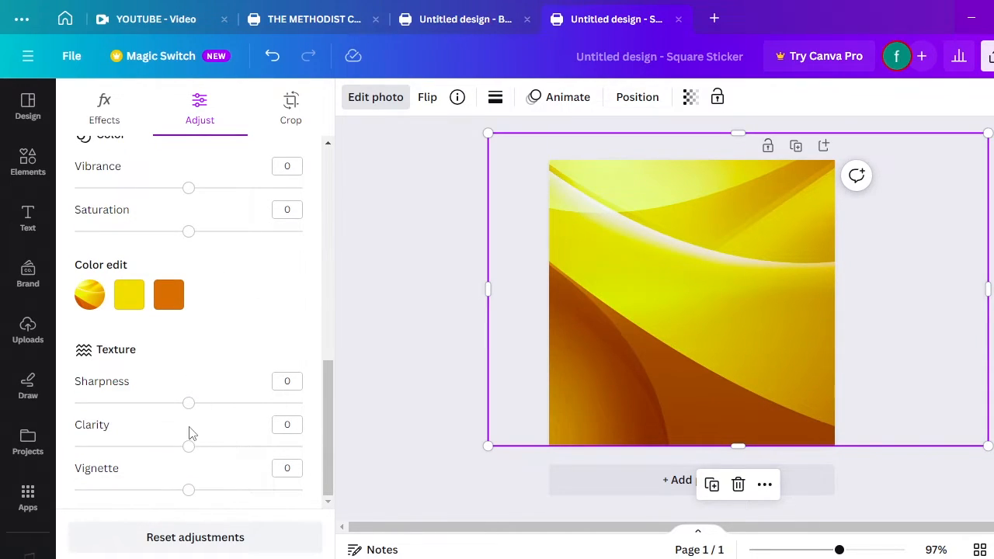
left_click_drag(193, 407, 220, 412)
left_click_drag(327, 398, 322, 129)
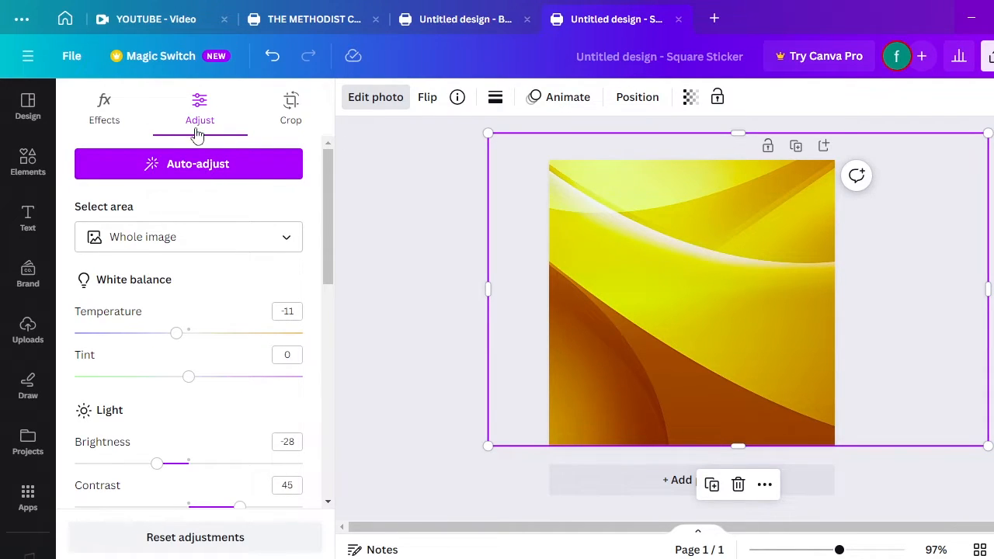
Apply the Heatwave filter to the wave background photo
left_click(104, 114)
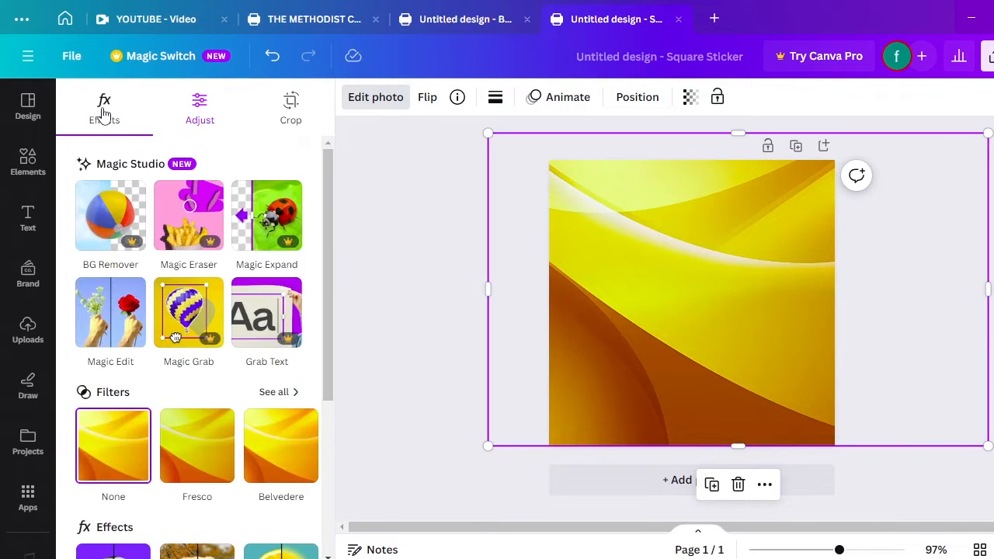
left_click_drag(329, 218, 337, 305)
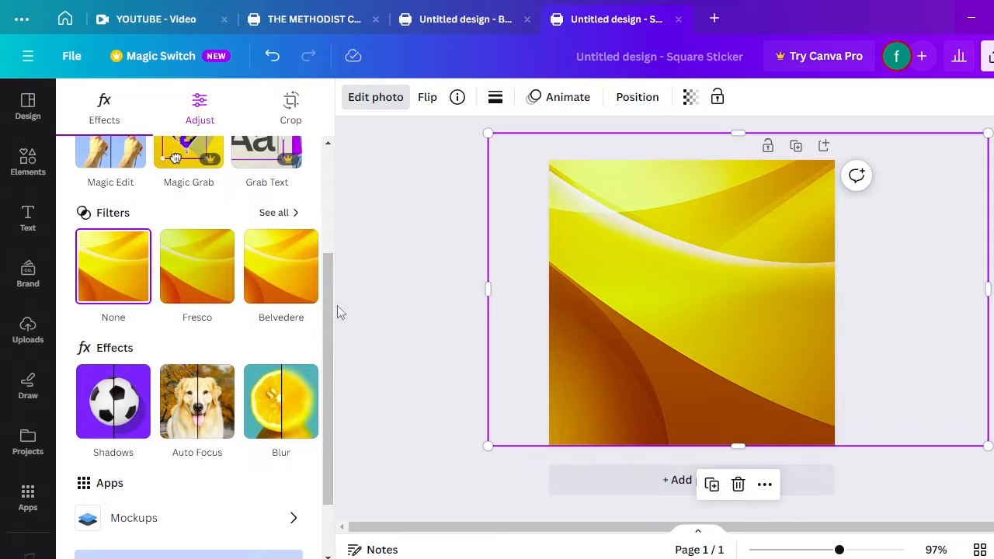
left_click(284, 214)
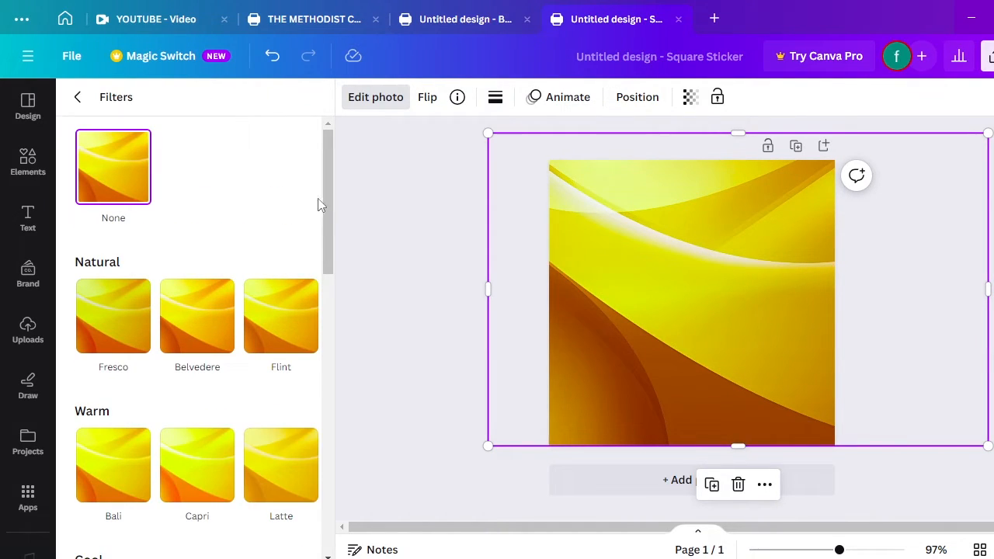
left_click_drag(318, 204, 347, 506)
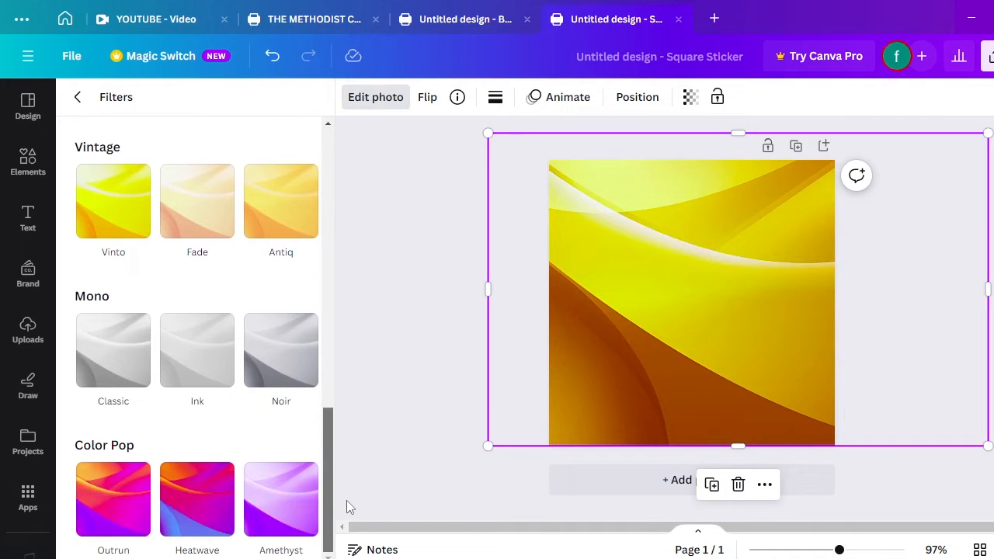
left_click(210, 515)
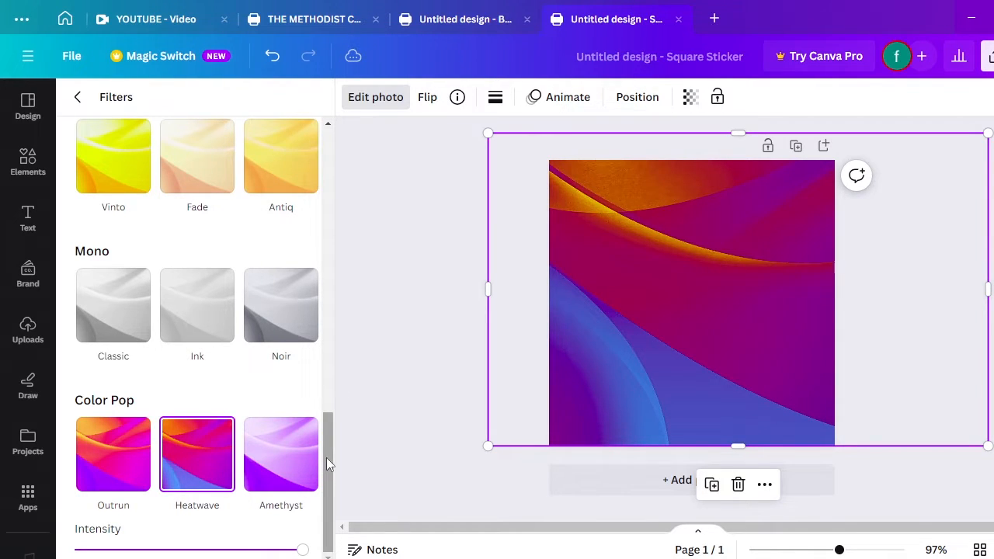
left_click_drag(327, 463, 326, 149)
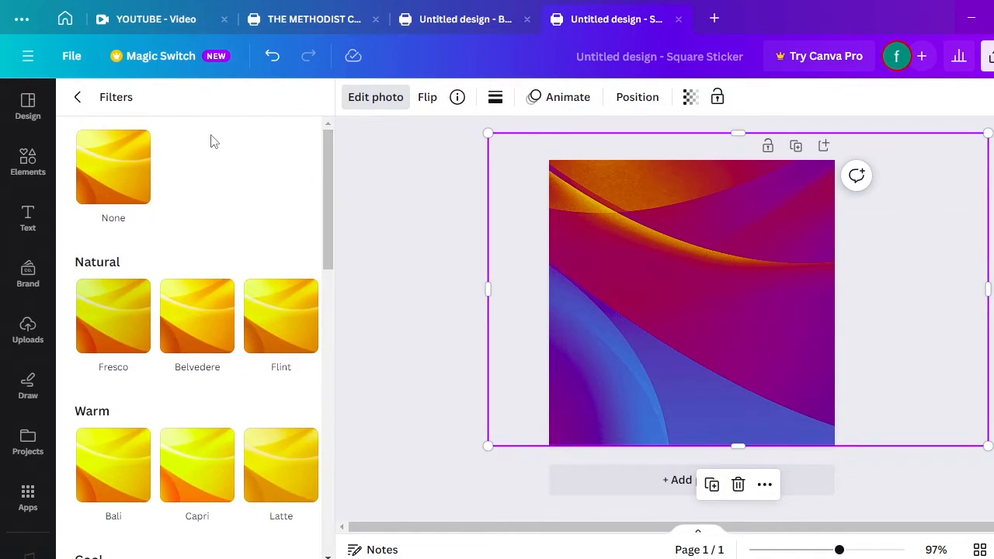
Reduce the Heatwave intensity to about 90%, then start an Elements search
left_click(78, 98)
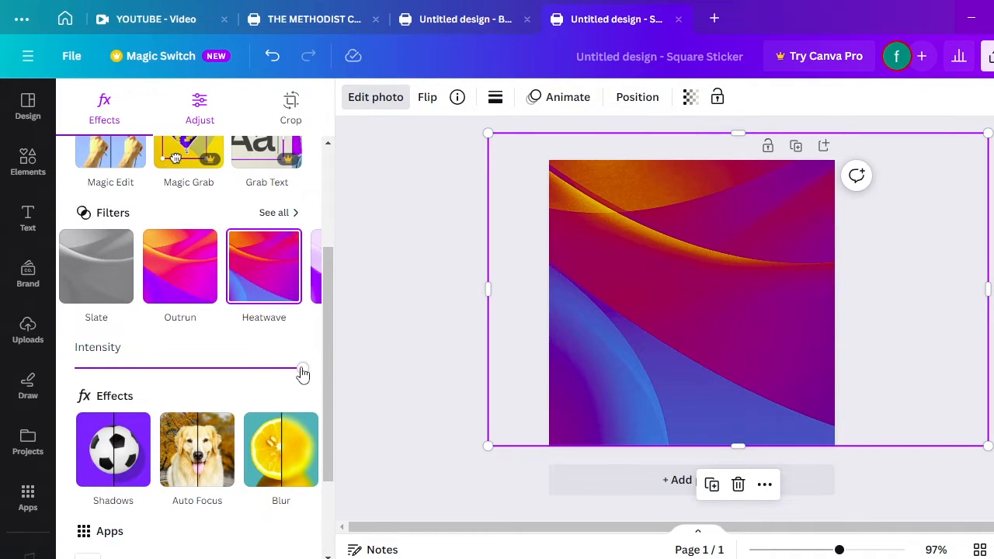
left_click_drag(303, 374, 273, 374)
left_click_drag(327, 344, 329, 225)
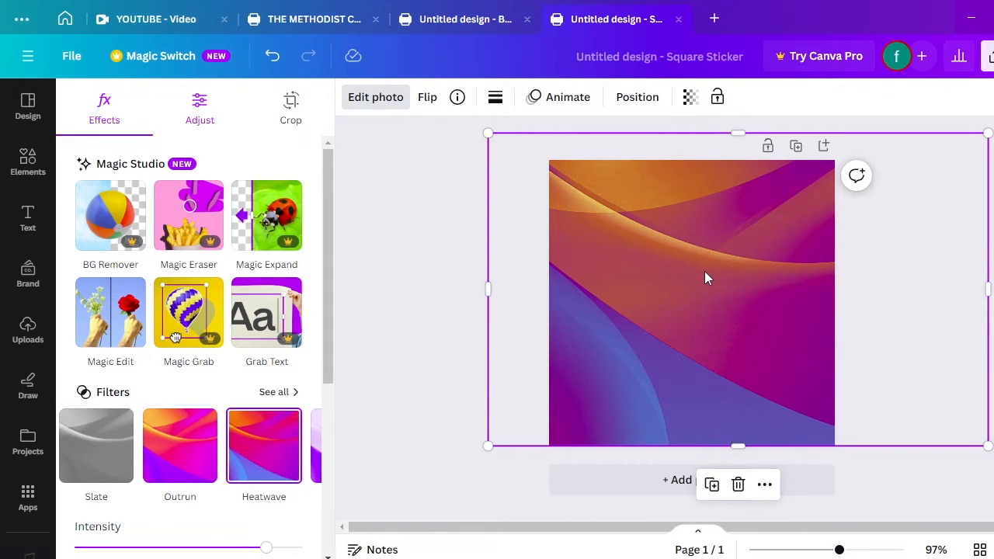
left_click(30, 163)
left_click(156, 103)
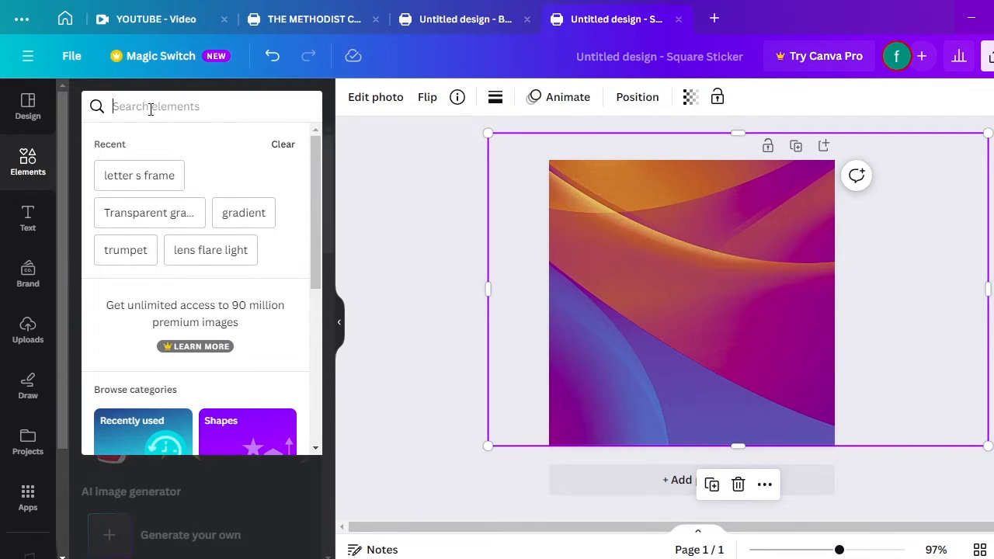
Search Elements for 'FRAME CUT' and browse the graphics and all-type results
type("P")
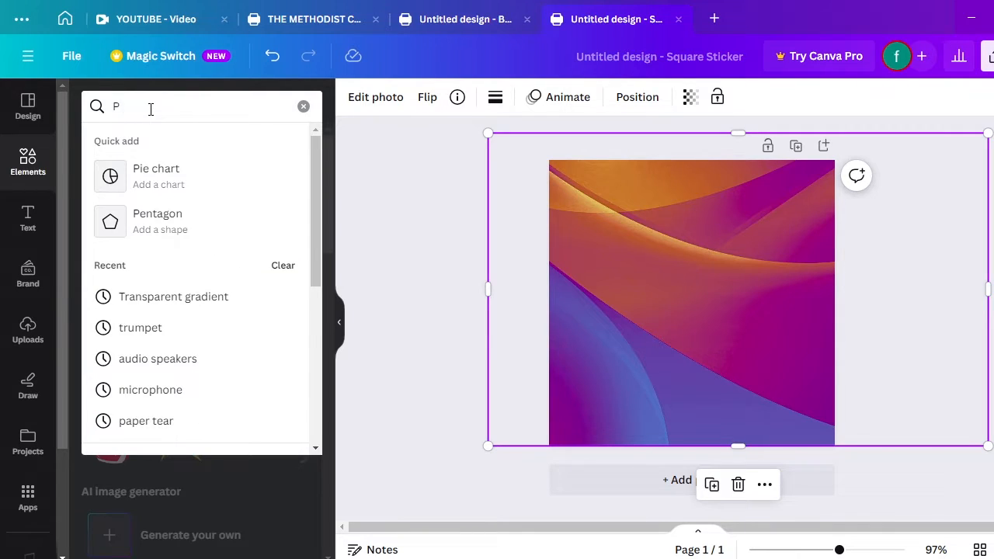
key("BackSpace")
type("FRAME")
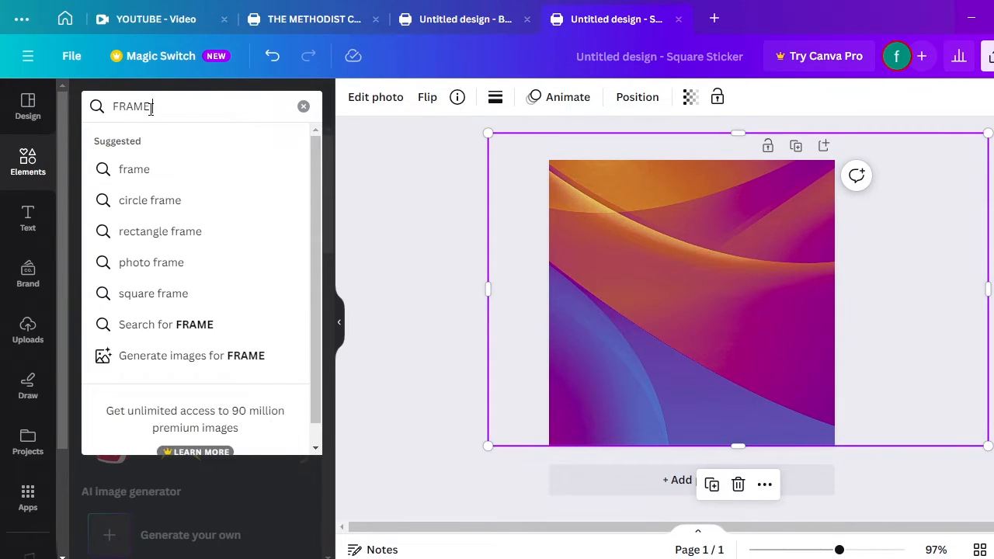
type(" CUR")
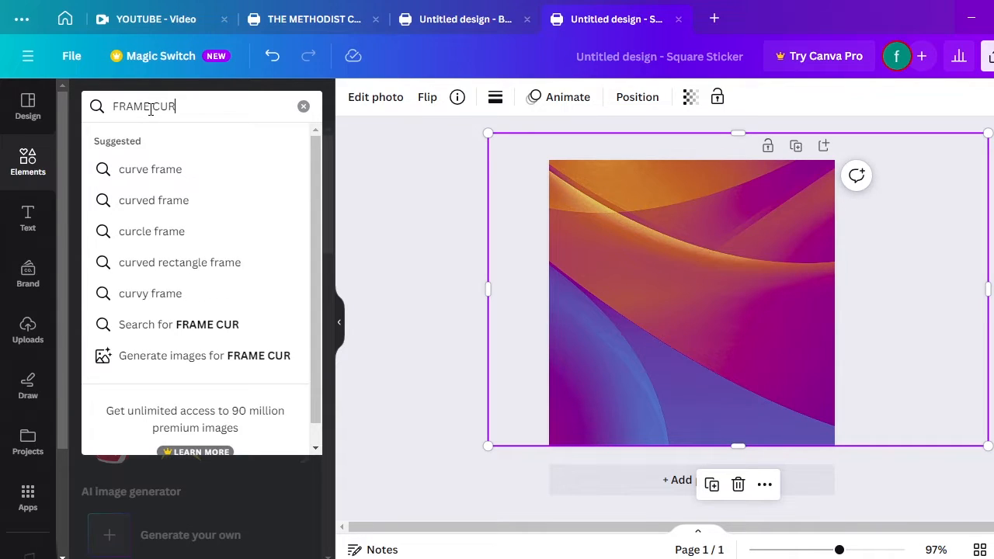
key("BackSpace")
type("T")
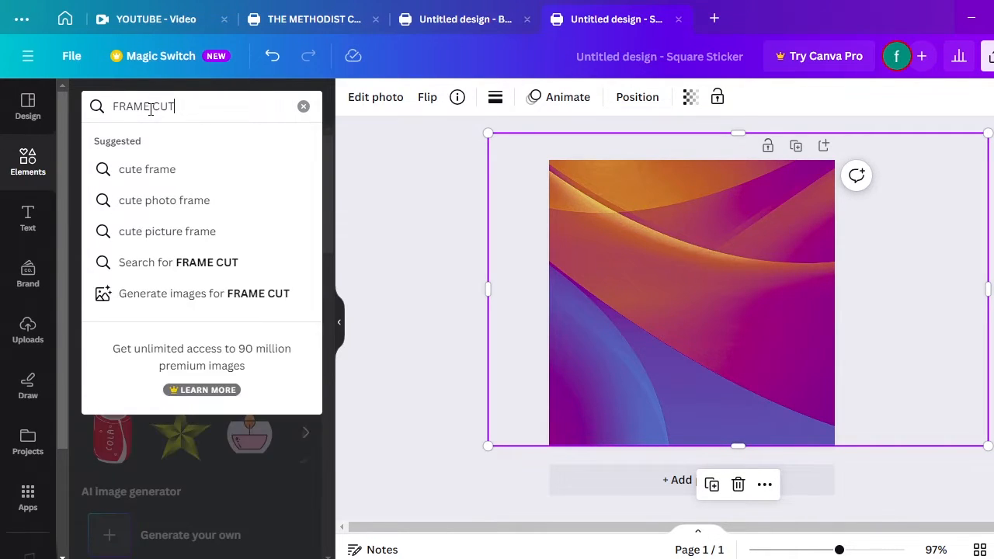
key("Return")
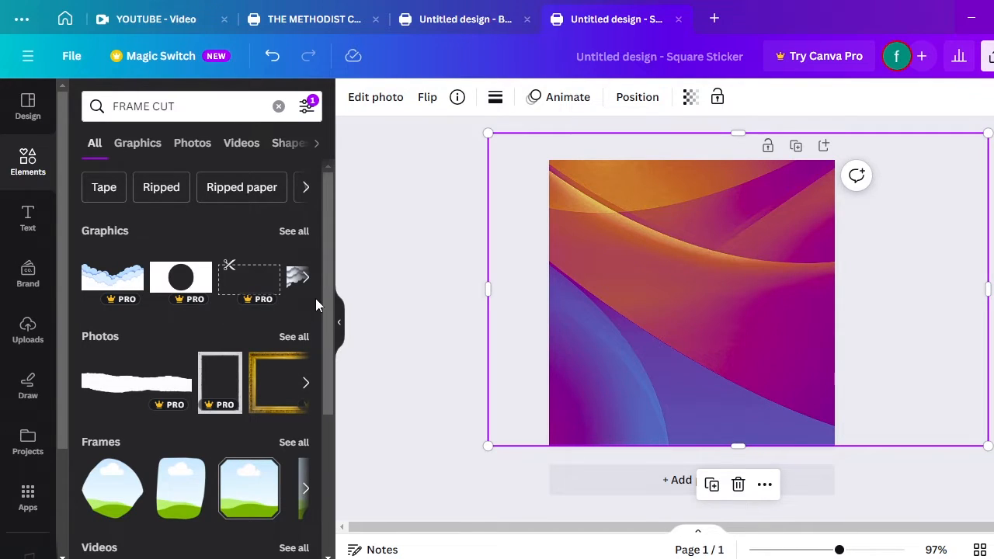
left_click(294, 231)
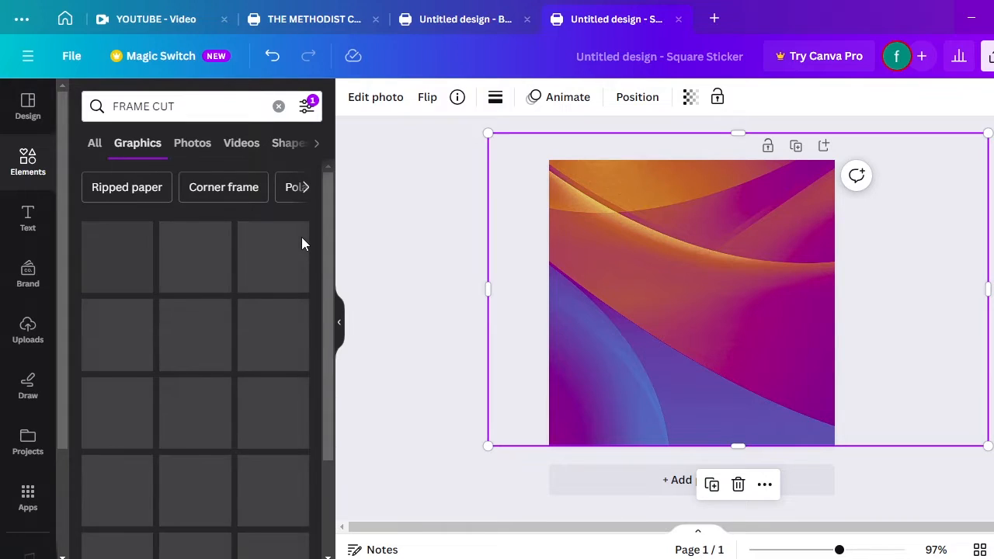
left_click(101, 144)
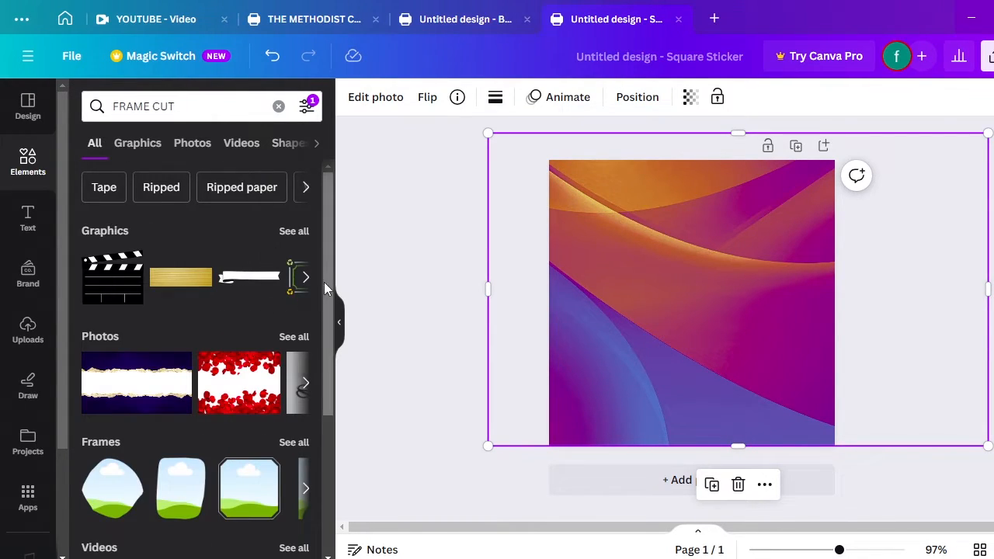
left_click_drag(324, 282, 312, 224)
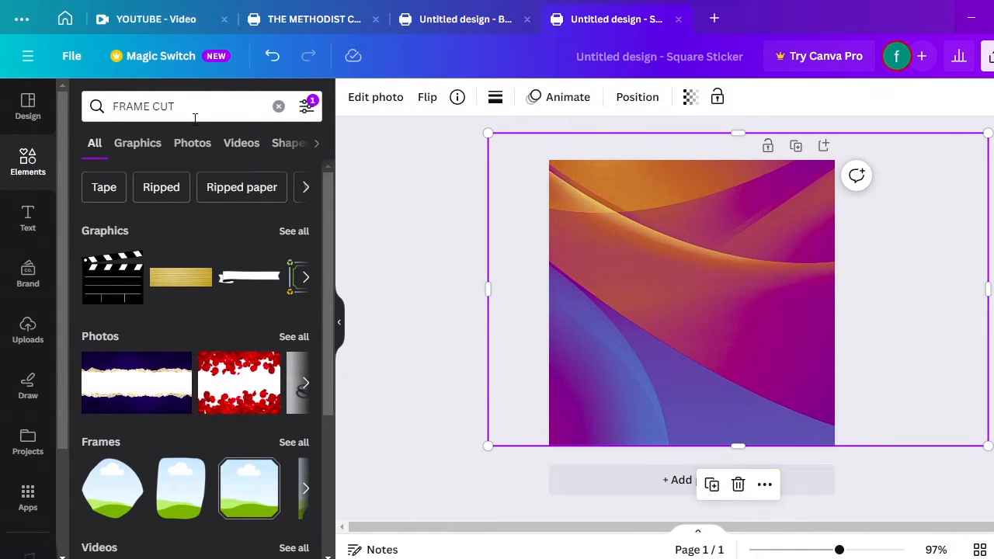
left_click(194, 115)
left_click(149, 106)
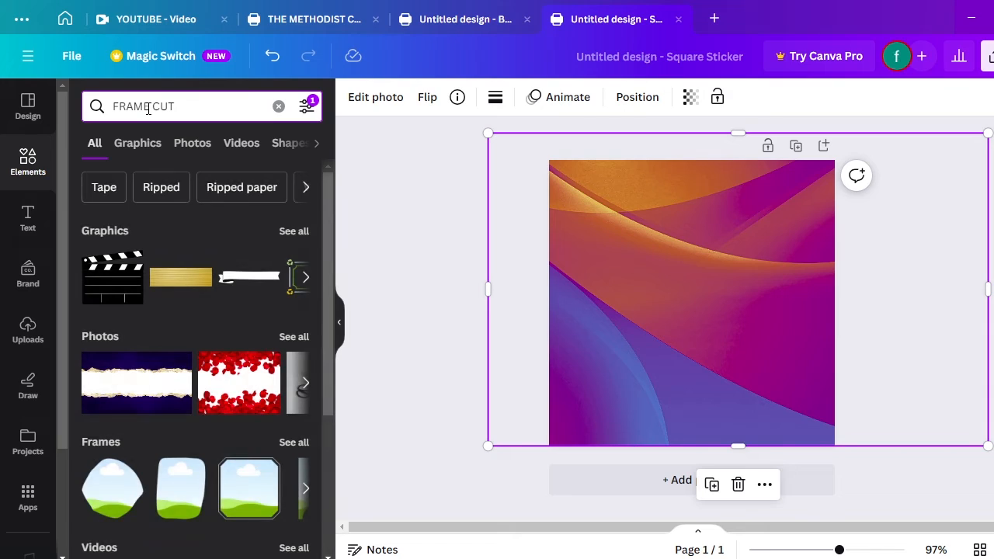
Search Elements for 'PAPER CUT' and browse its frame results
key("BackSpace")
key("BackSpace")
key("BackSpace")
key("BackSpace")
key("BackSpace")
type("P")
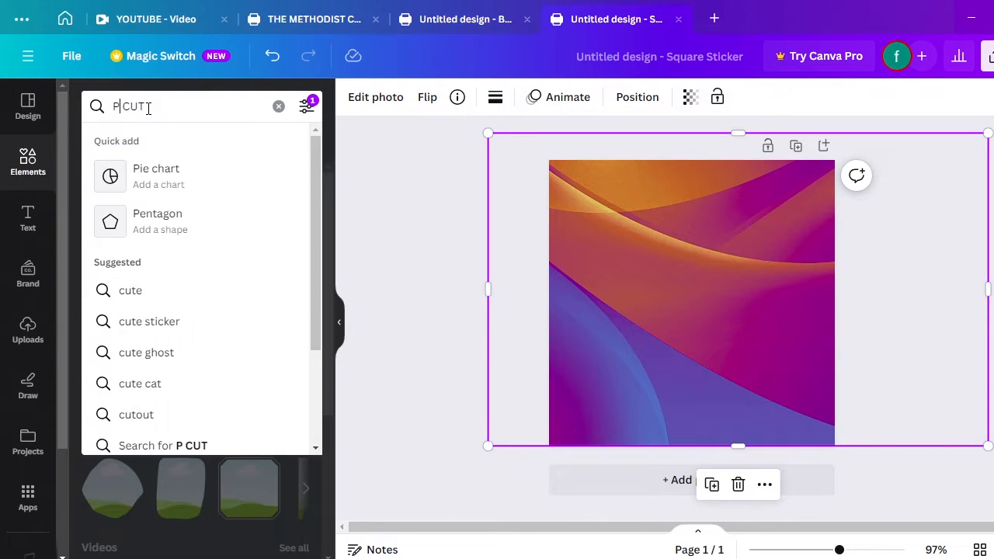
type("APER")
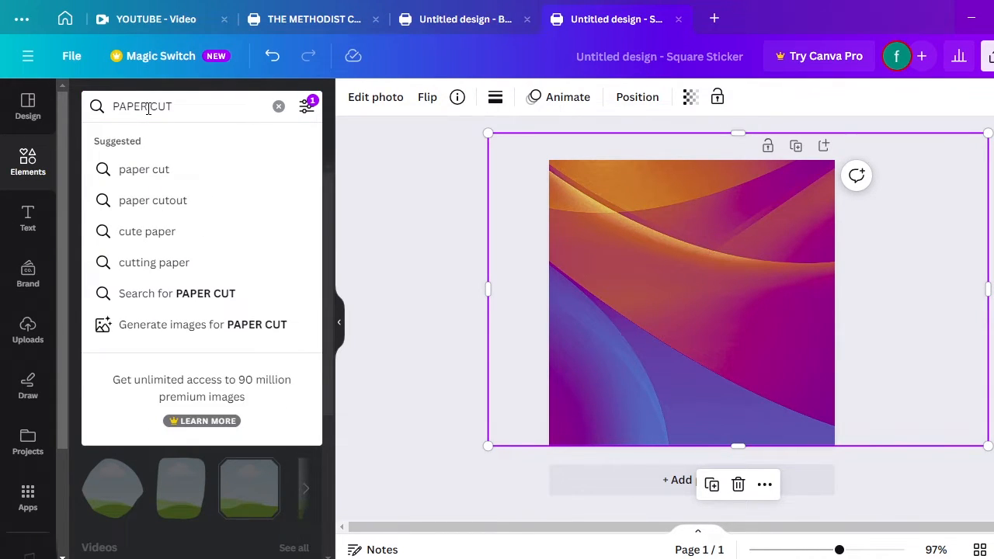
key("Return")
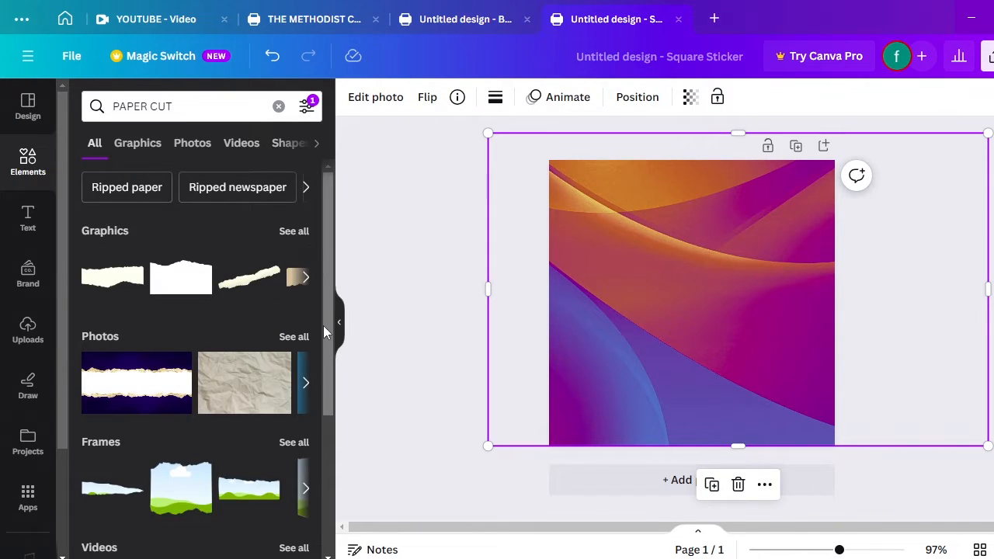
left_click_drag(328, 323, 318, 386)
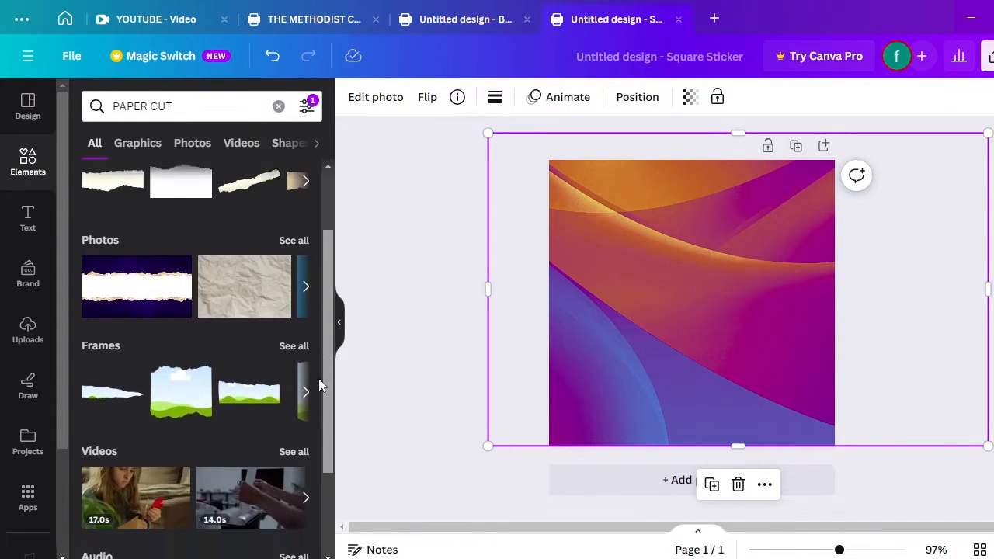
scroll(319, 386, "down", 1)
left_click(294, 314)
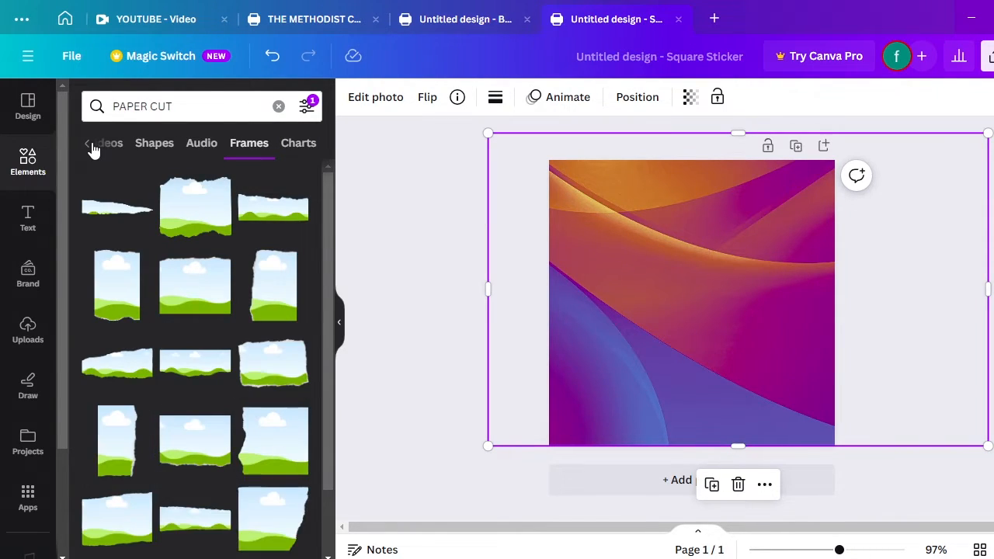
left_click(92, 149)
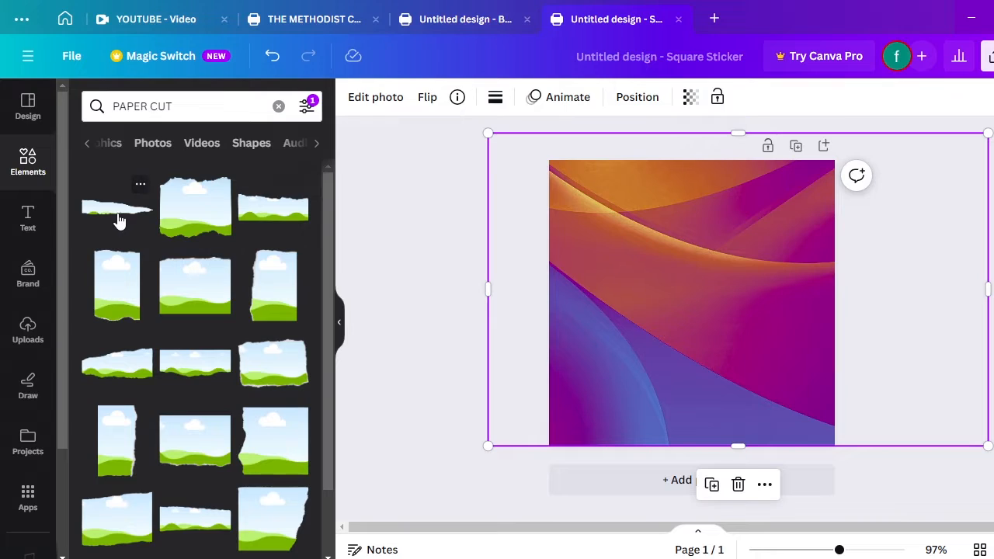
left_click(88, 149)
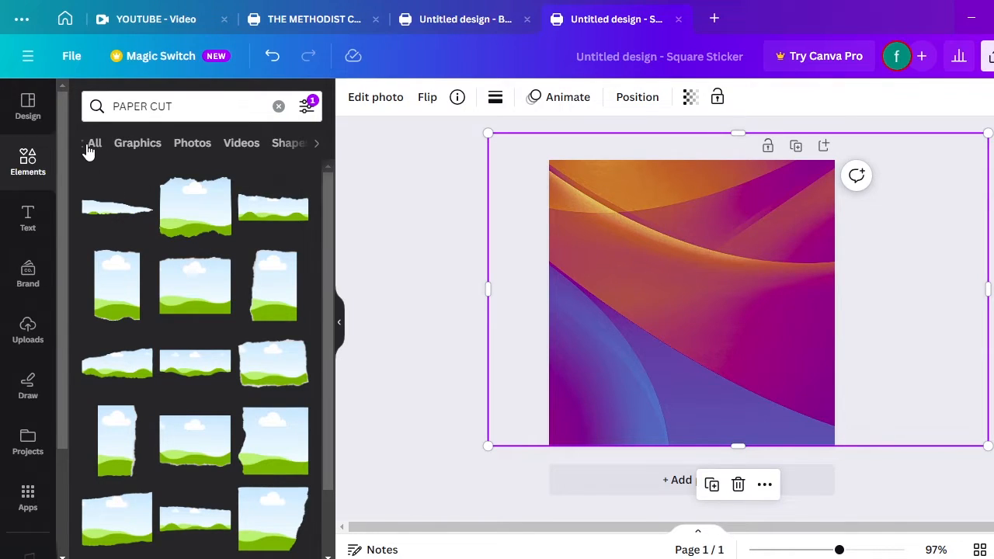
left_click(92, 147)
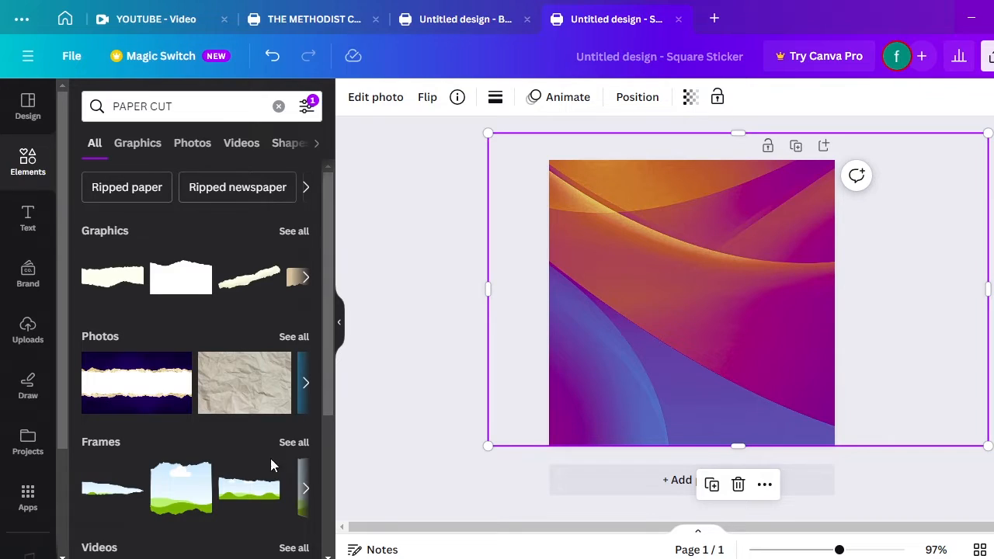
Add a torn-edge landscape frame as a trial, delete it, and clear the search
left_click(258, 493)
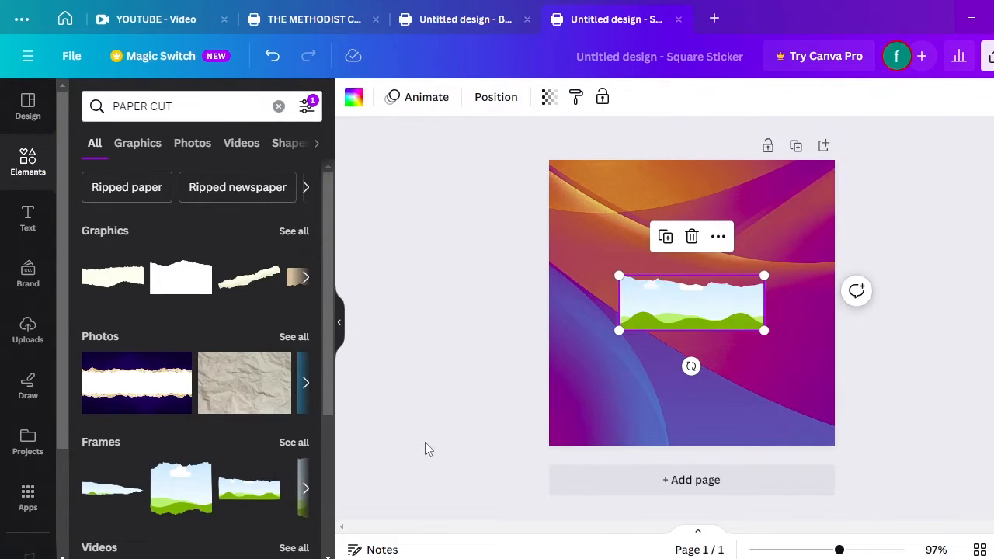
left_click(692, 236)
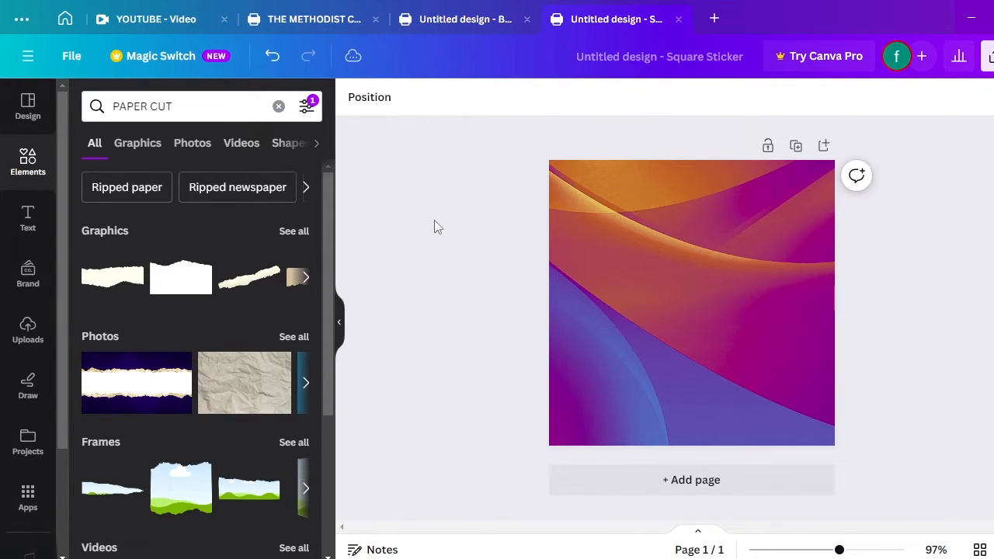
left_click(35, 166)
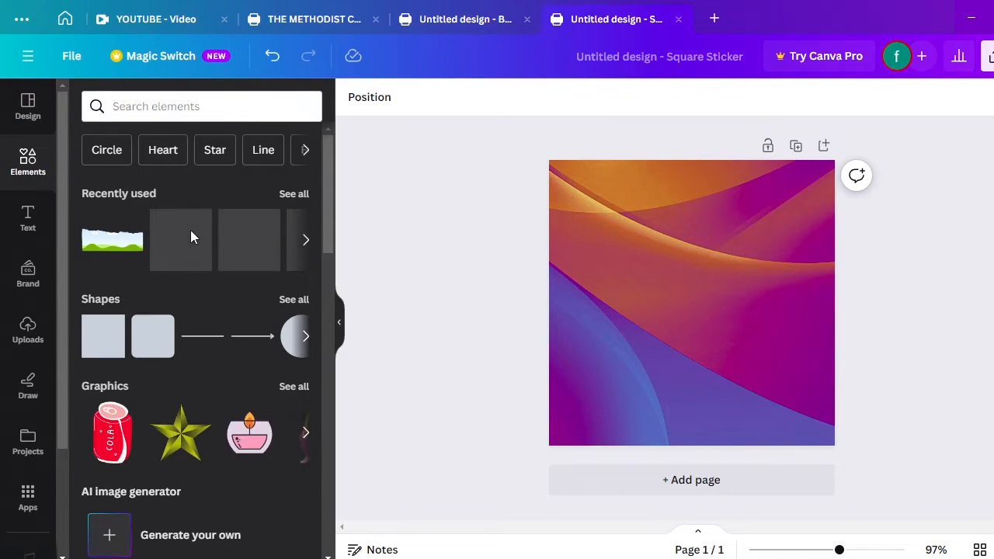
Add the recently used sky-and-grass torn-paper frame and rotate it 180°
left_click(293, 194)
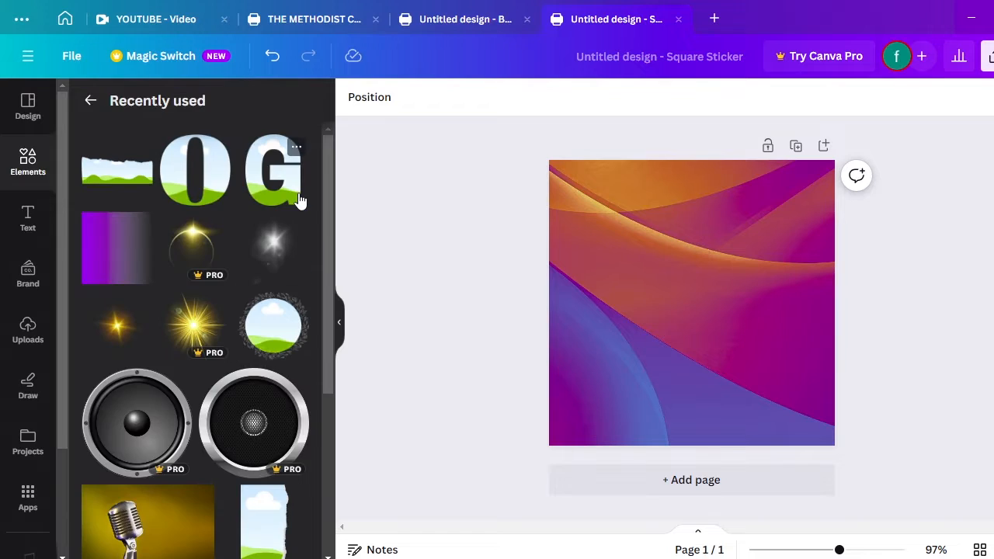
left_click_drag(331, 245, 336, 319)
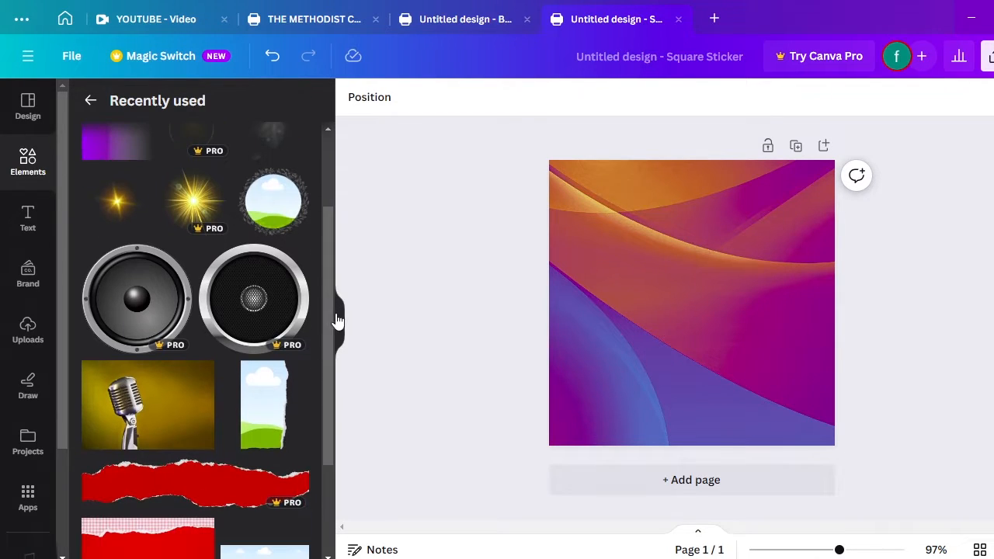
left_click(273, 423)
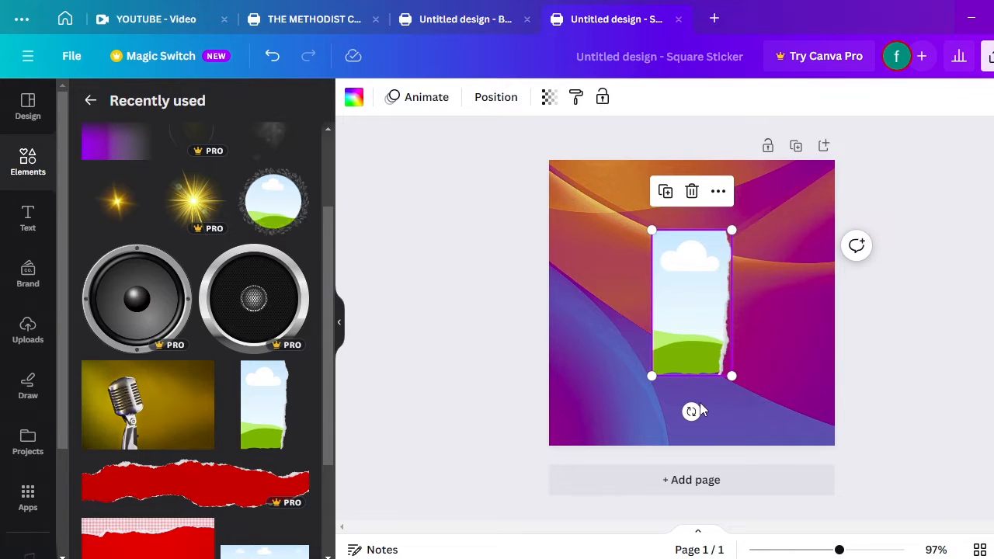
left_click_drag(692, 411, 772, 229)
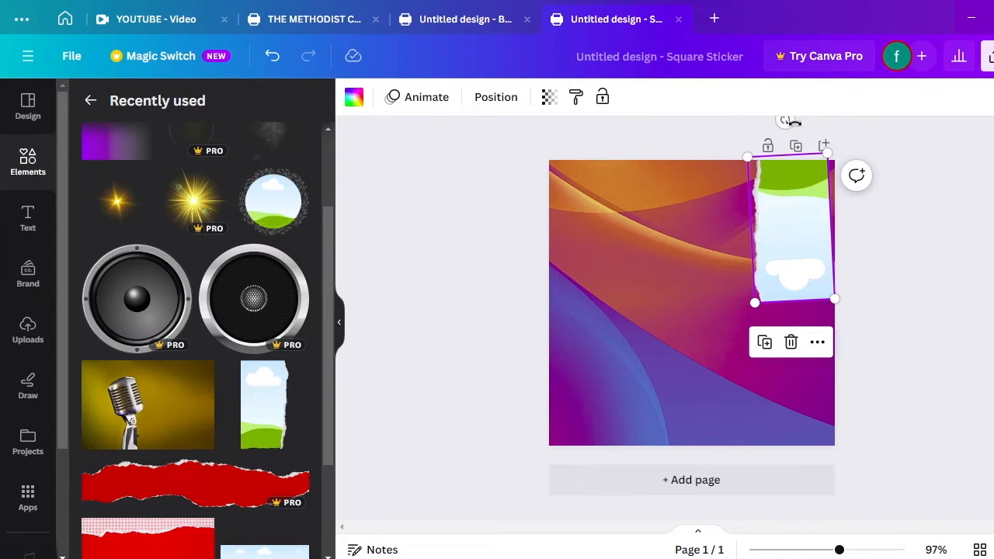
left_click_drag(790, 121, 799, 122)
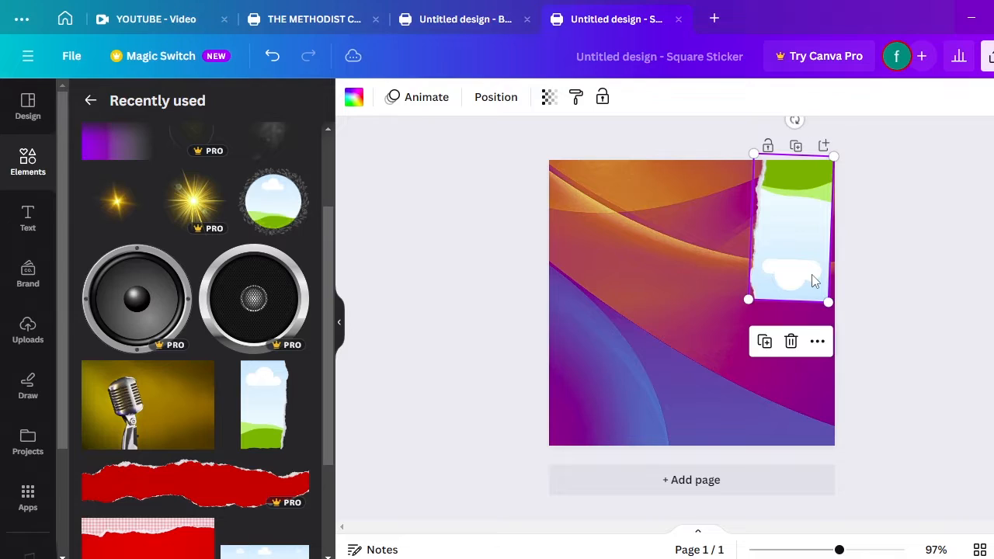
Resize the frame to span the page's right edge from top to bottom
left_click_drag(830, 307, 837, 315)
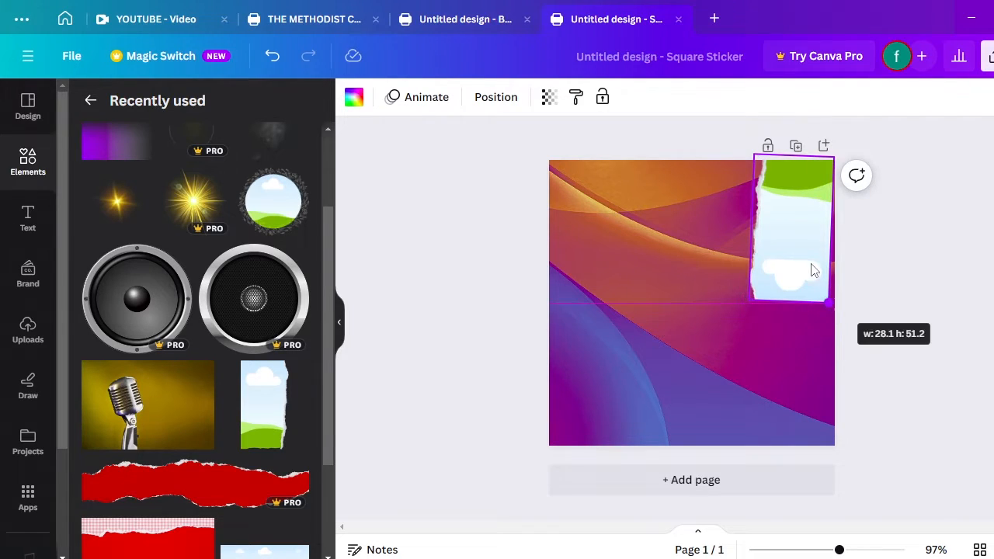
left_click_drag(803, 262, 778, 267)
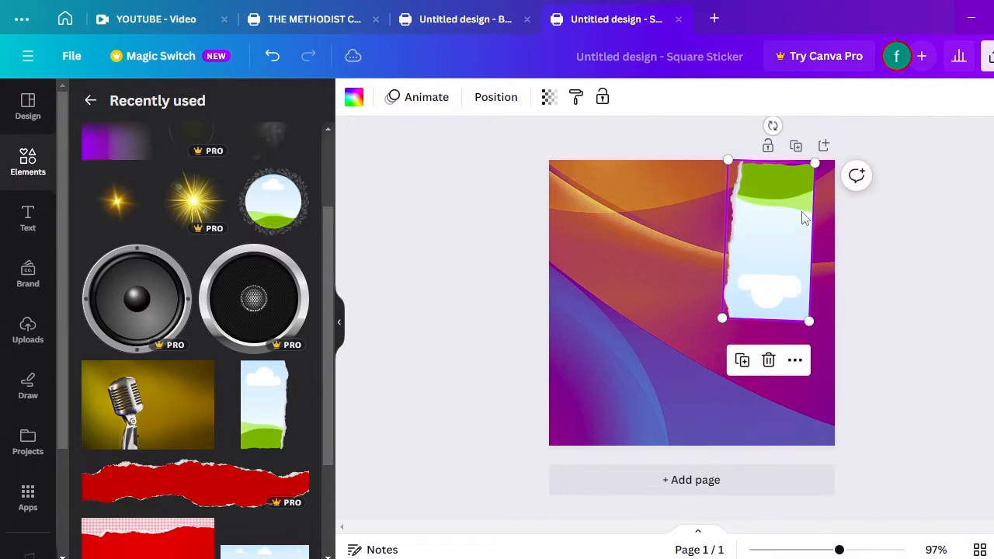
left_click_drag(768, 124, 769, 116)
left_click_drag(793, 215, 799, 213)
left_click_drag(747, 307, 745, 380)
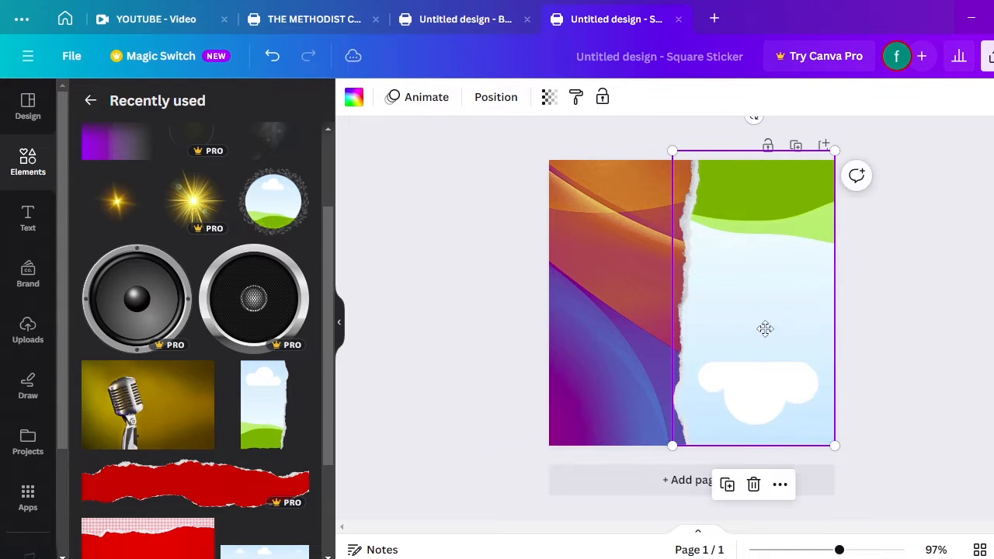
left_click_drag(763, 329, 796, 328)
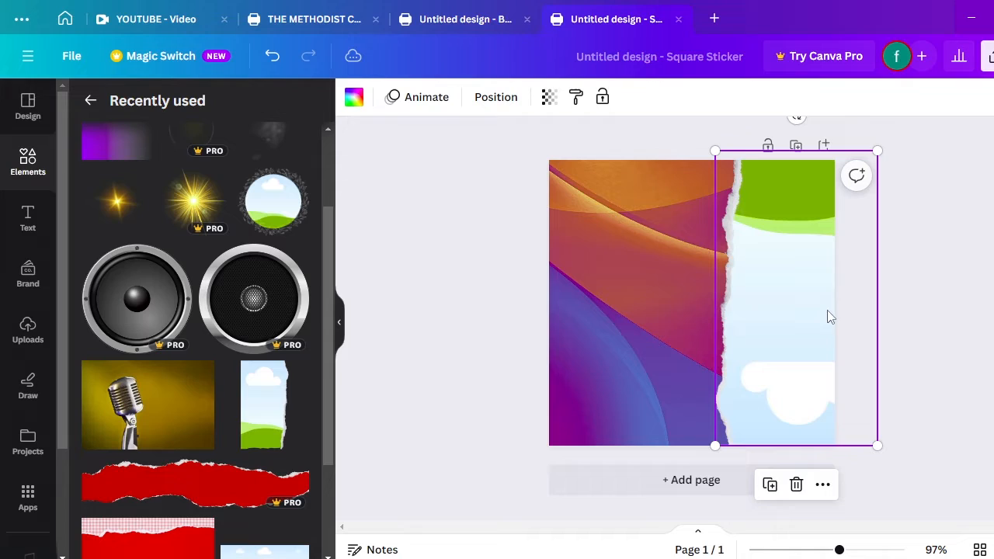
left_click(934, 302)
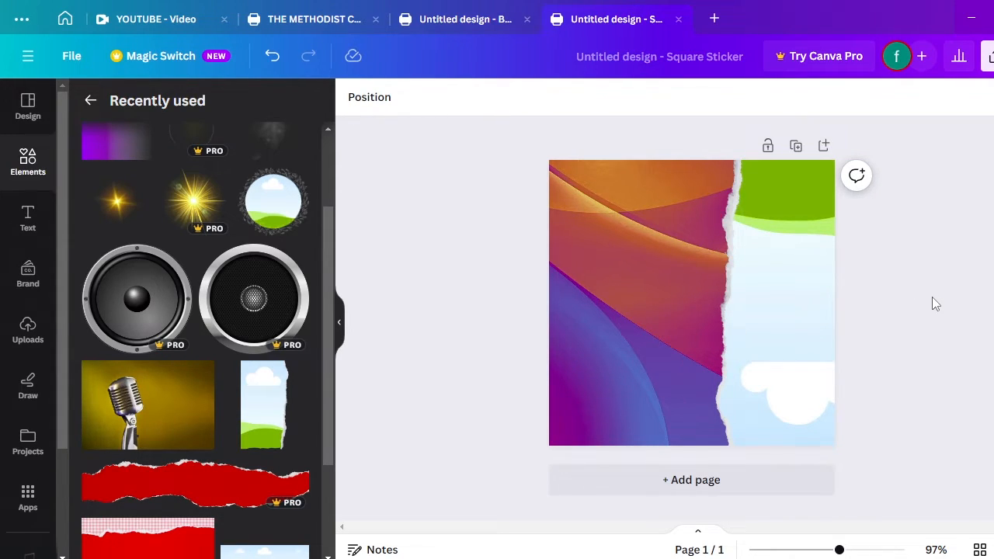
left_click(772, 252)
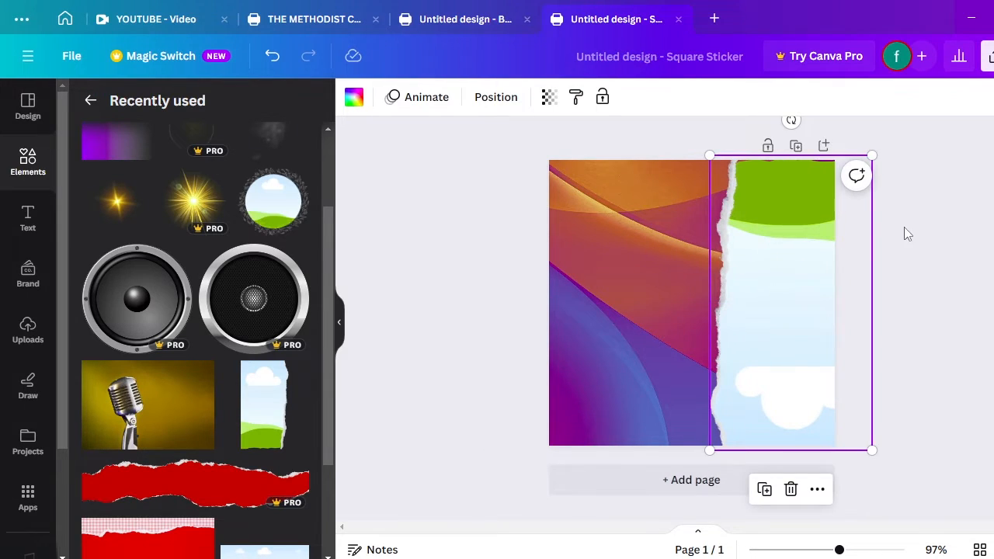
left_click(962, 267)
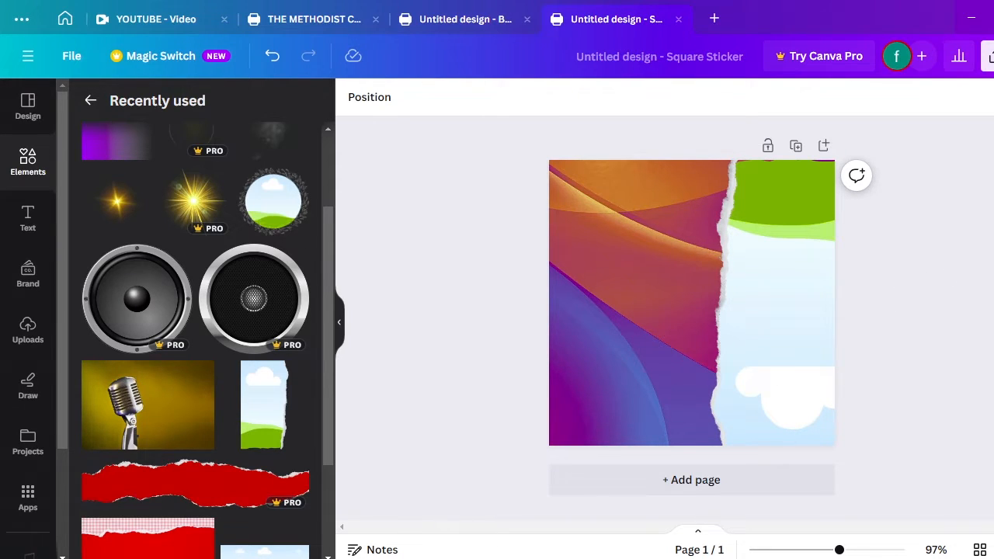
Open the church folder in File Explorer and drag the rrr crowd photo into Canva
left_click(388, 558)
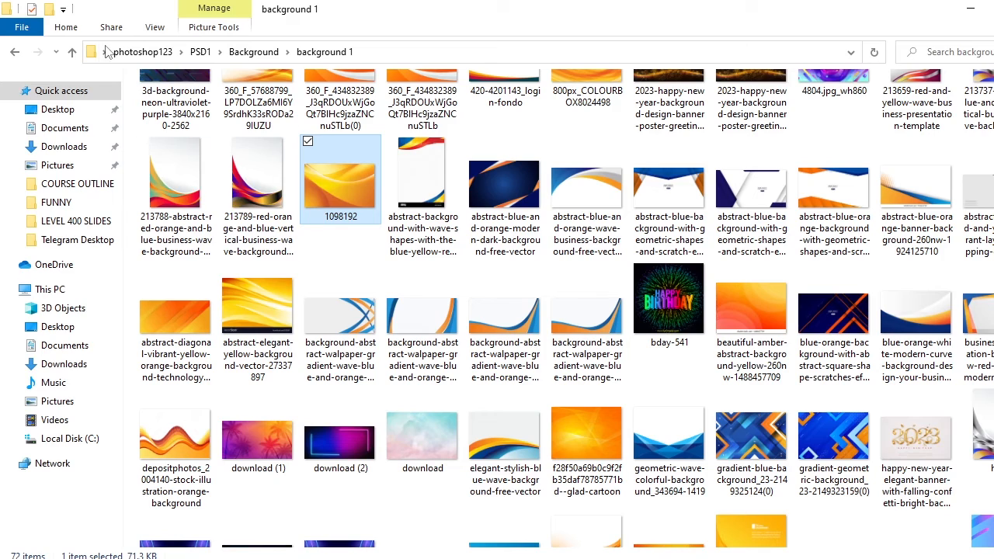
left_click(71, 52)
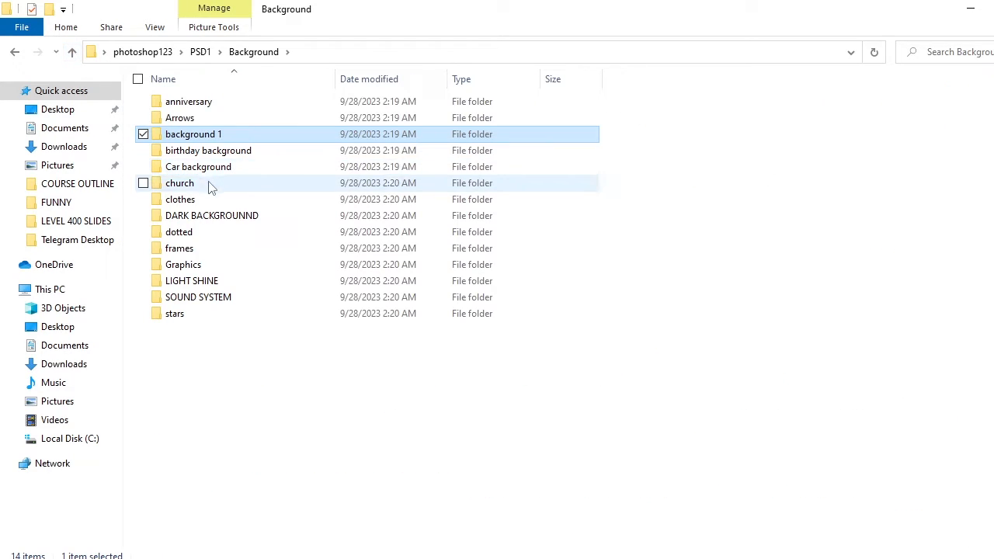
double_click(212, 186)
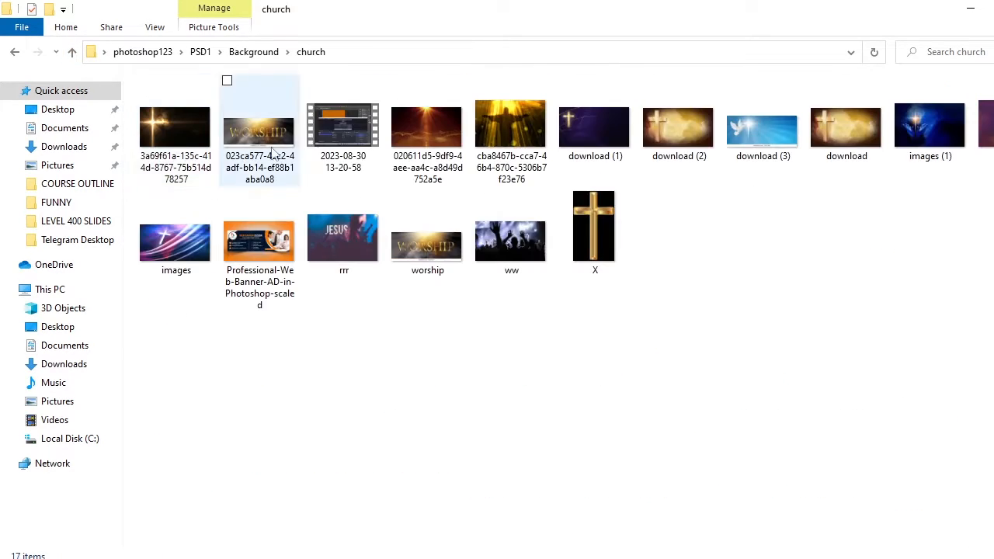
left_click_drag(350, 235, 585, 347)
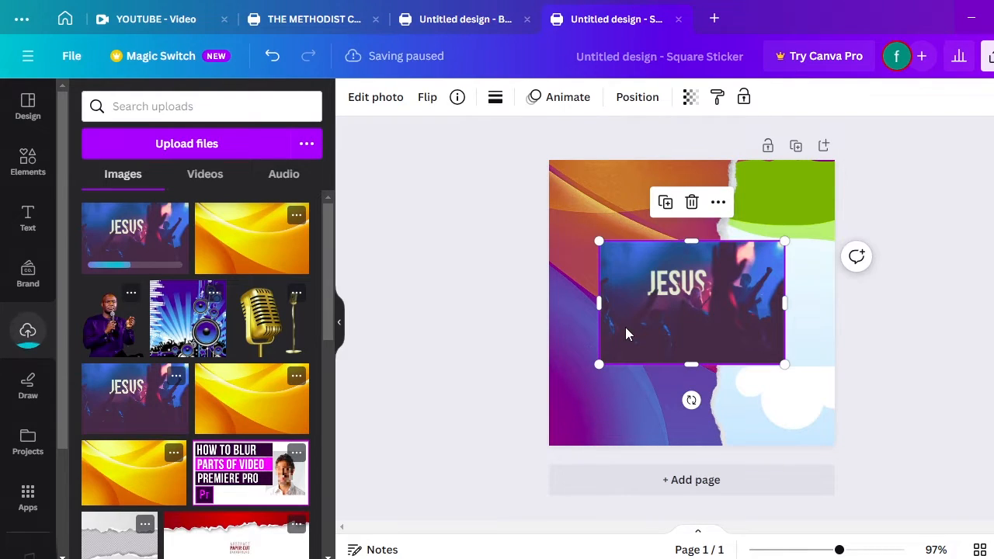
Crop and enlarge the rrr crowd photo, then place it into the torn-paper frame
left_click_drag(682, 311, 626, 309)
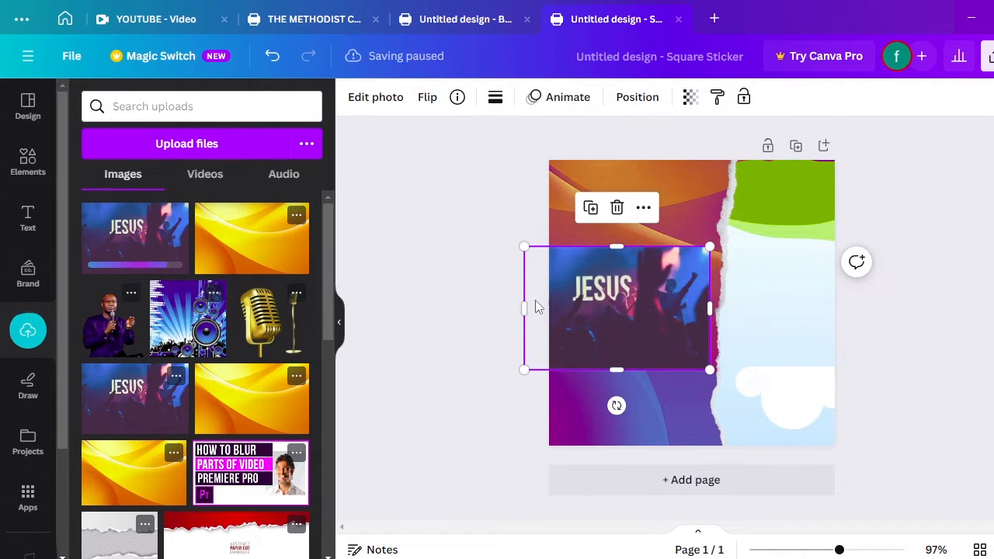
left_click_drag(524, 303, 596, 273)
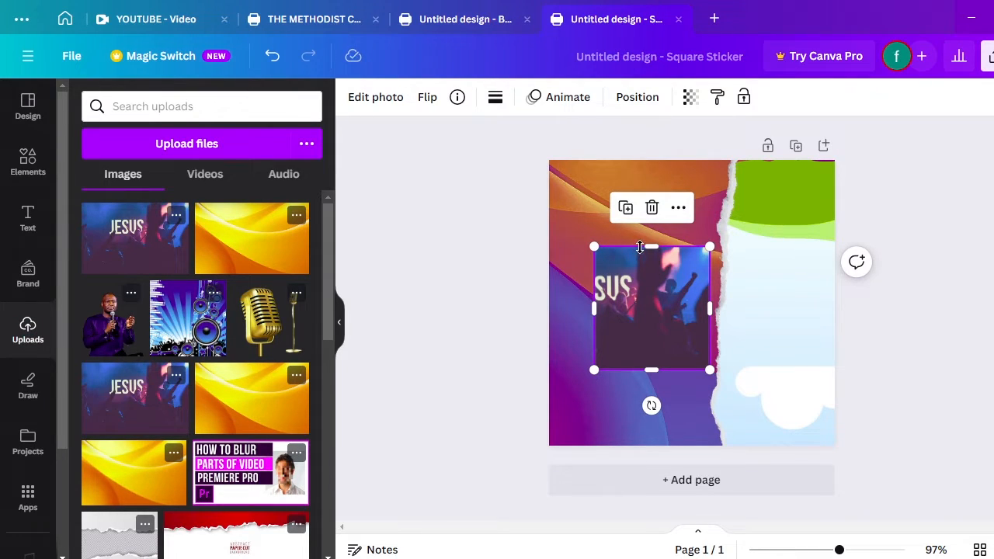
left_click_drag(640, 247, 615, 174)
left_click_drag(648, 342, 613, 396)
left_click_drag(665, 209, 703, 143)
left_click_drag(549, 406, 516, 463)
left_click_drag(579, 371, 739, 348)
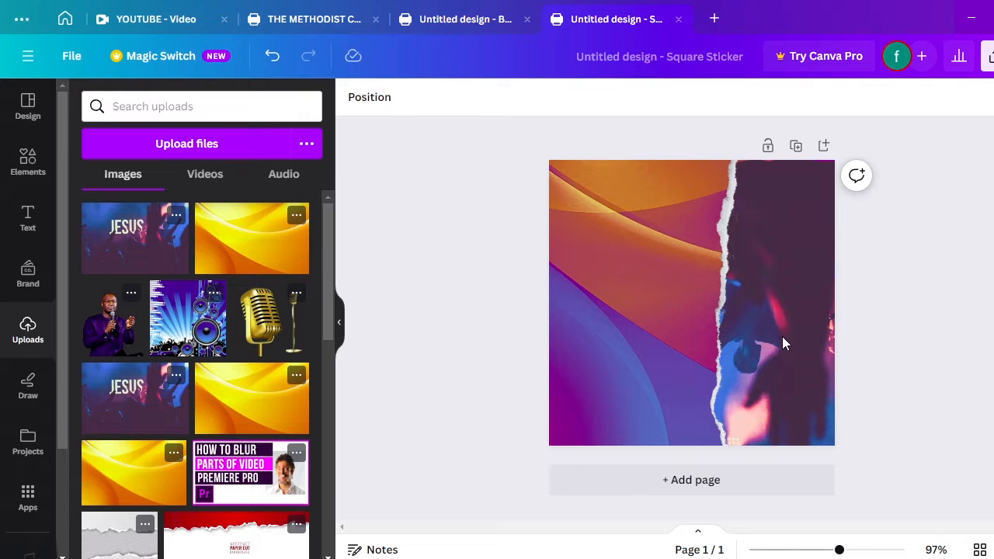
key("ctrl+z")
Take the crowd photo out of the torn frame, flip it vertically, and drop it back in
left_click_drag(775, 326, 633, 326)
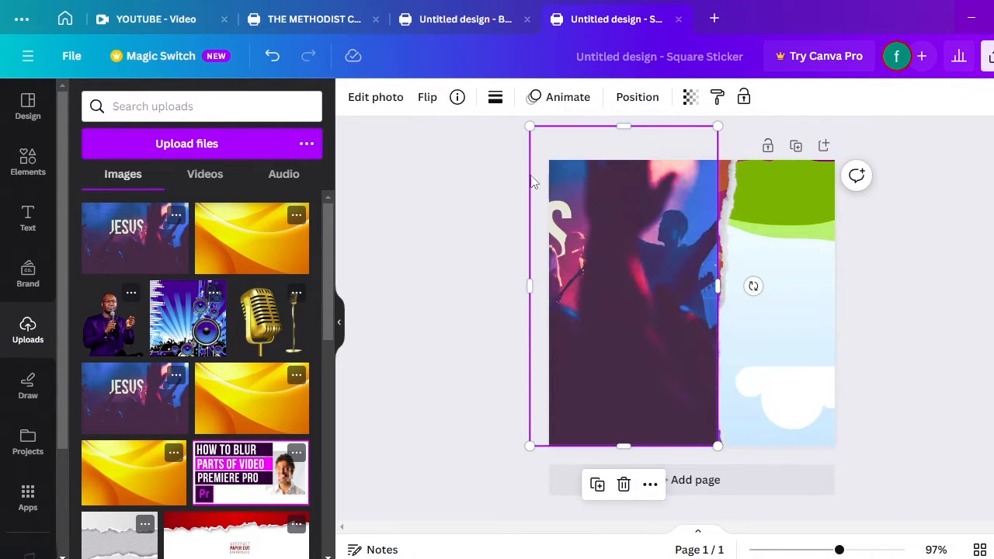
left_click(427, 97)
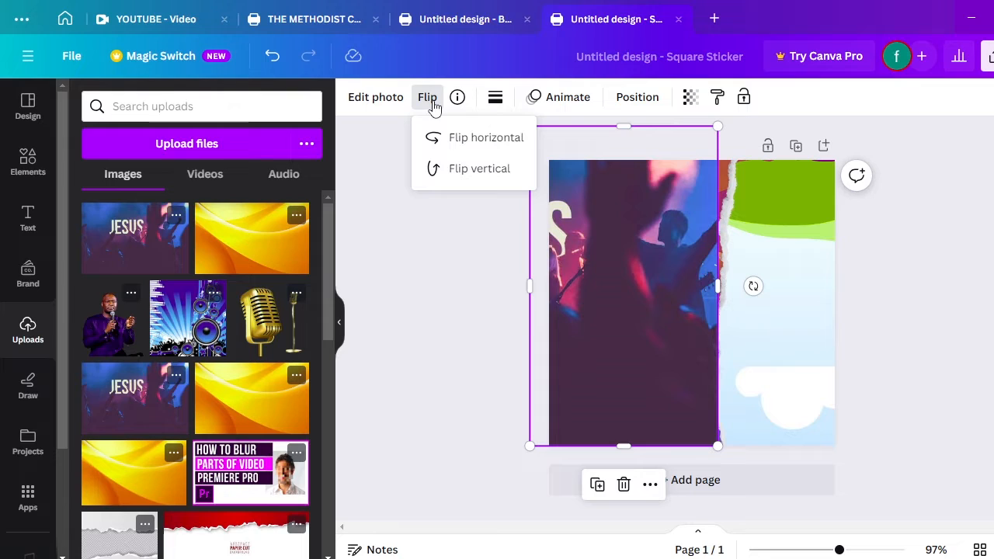
left_click(489, 172)
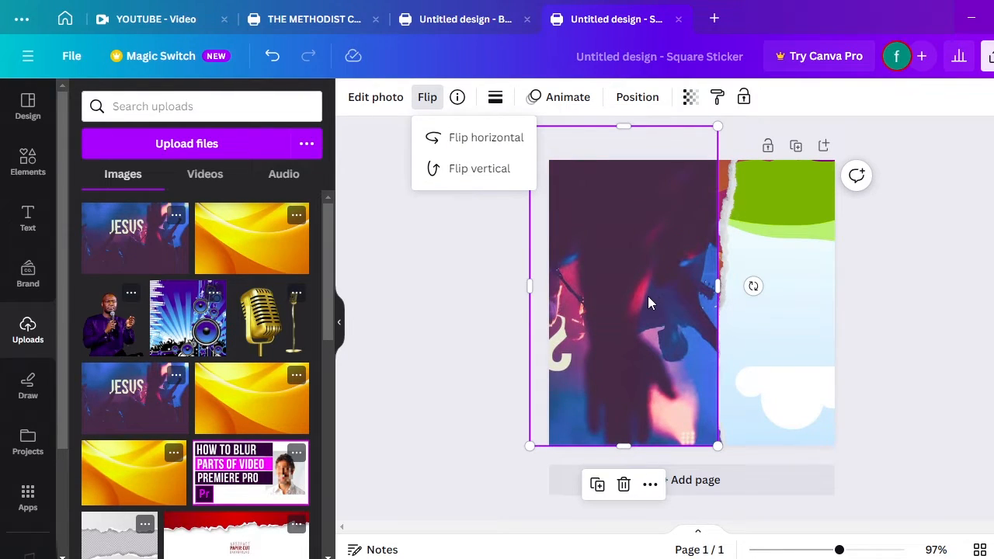
left_click_drag(647, 295, 792, 291)
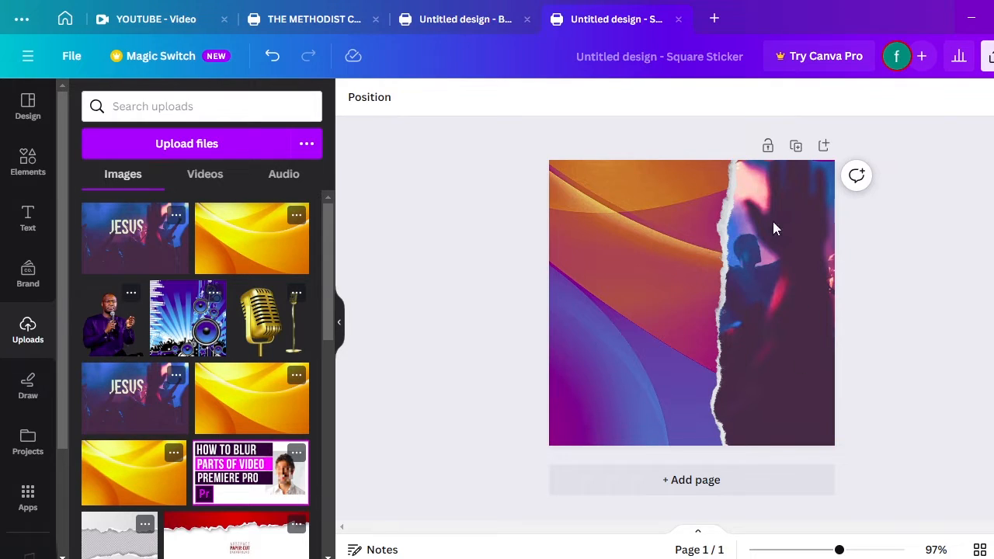
left_click(801, 290)
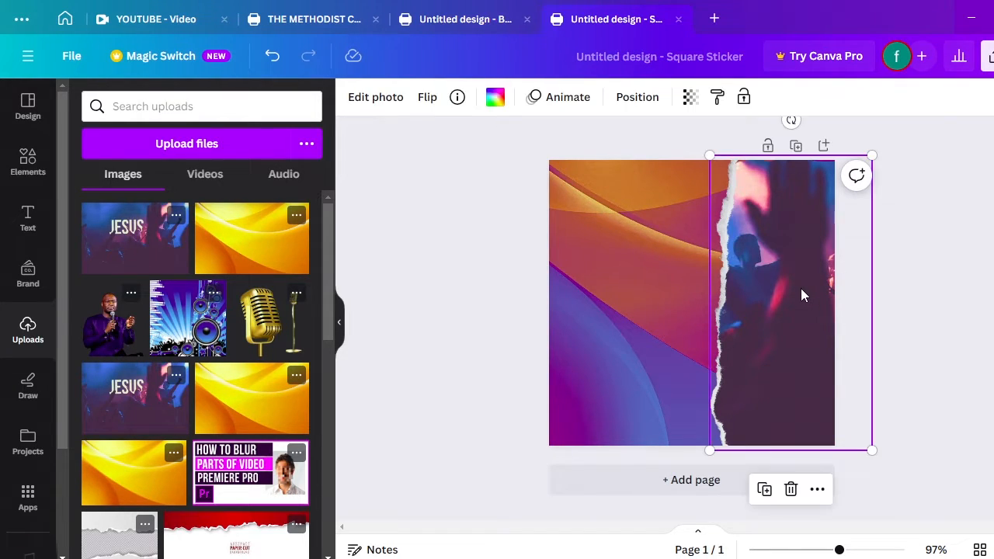
left_click(657, 269)
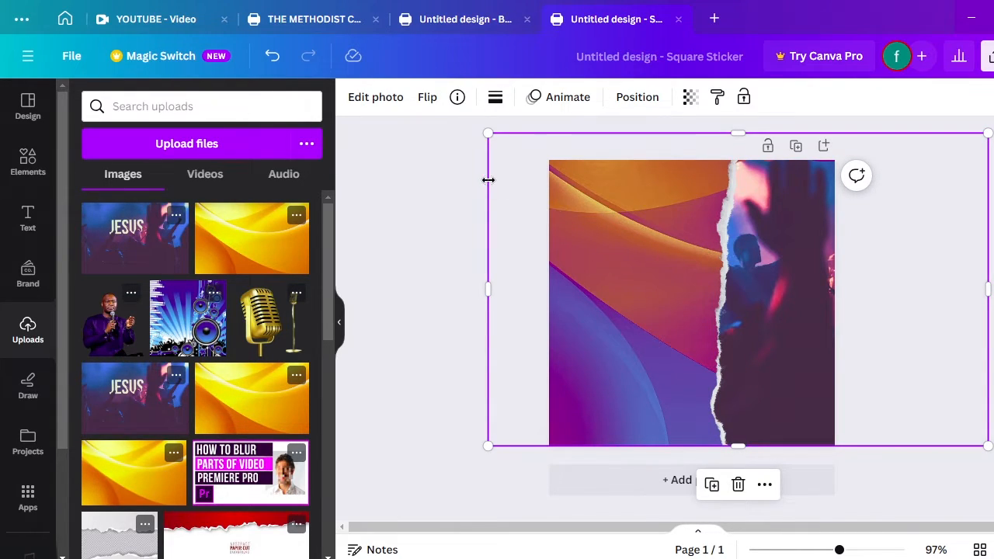
Add the cloud-circle frame from the recently used elements
left_click(35, 159)
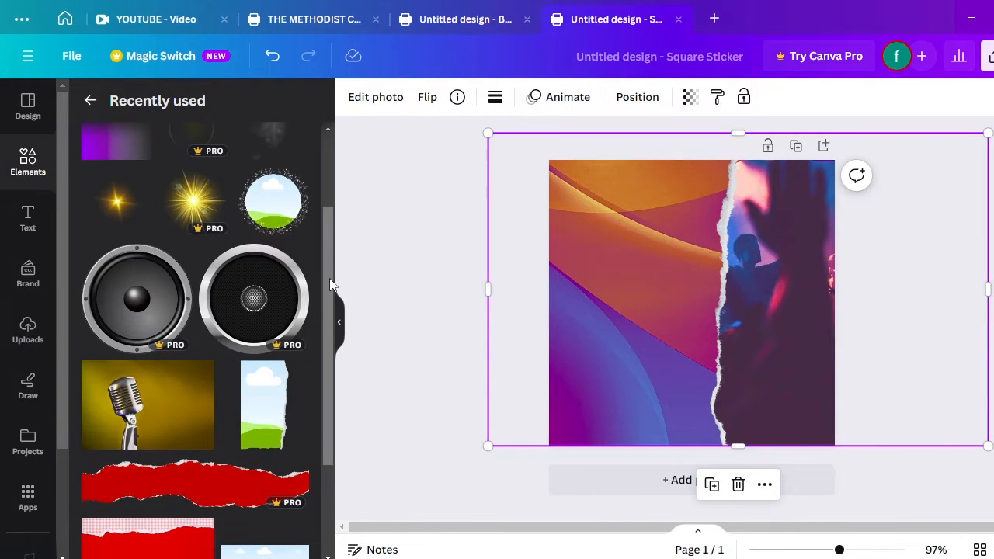
left_click_drag(325, 280, 326, 96)
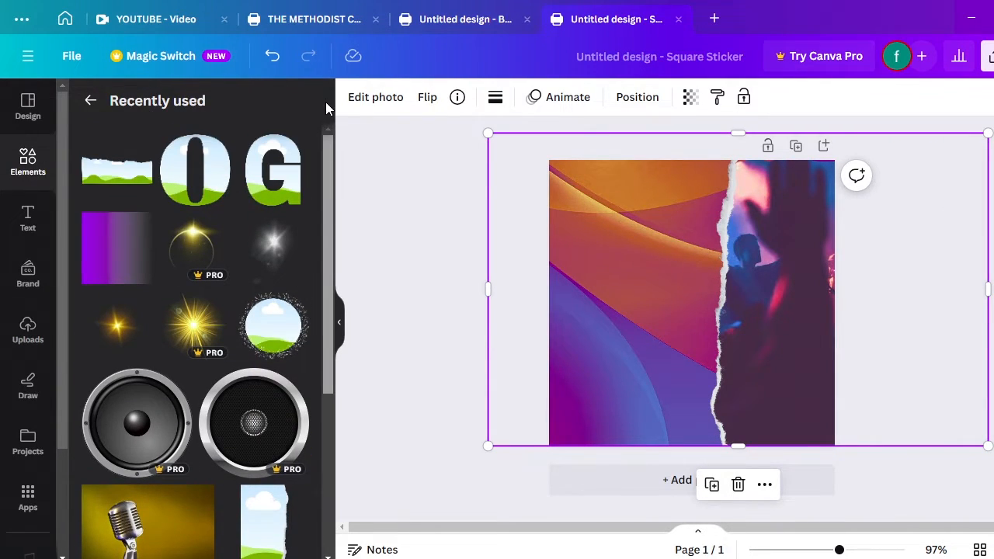
left_click_drag(349, 191, 354, 240)
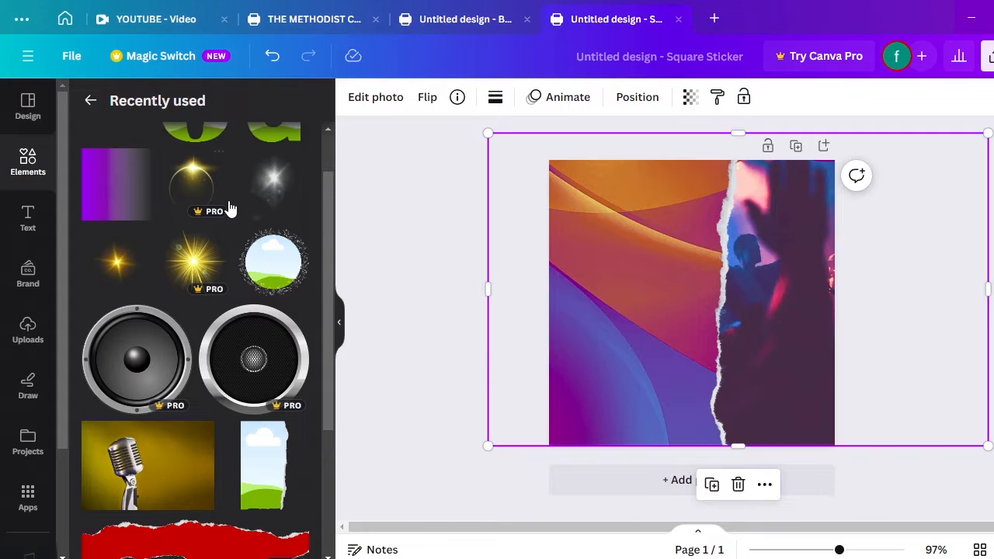
left_click(295, 264)
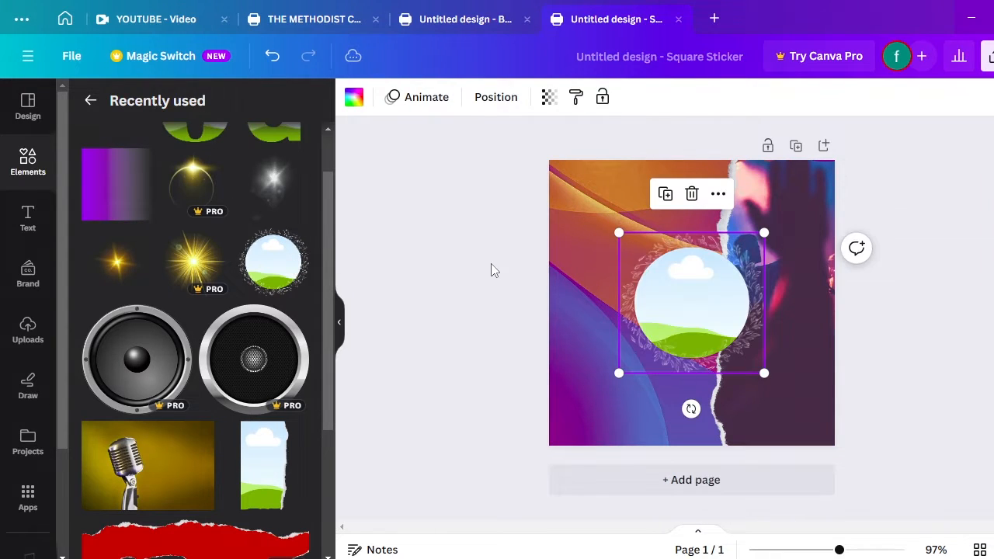
Shrink the circle frame into the top-right corner over the crowd photo, then switch to File Explorer
left_click_drag(649, 335, 594, 272)
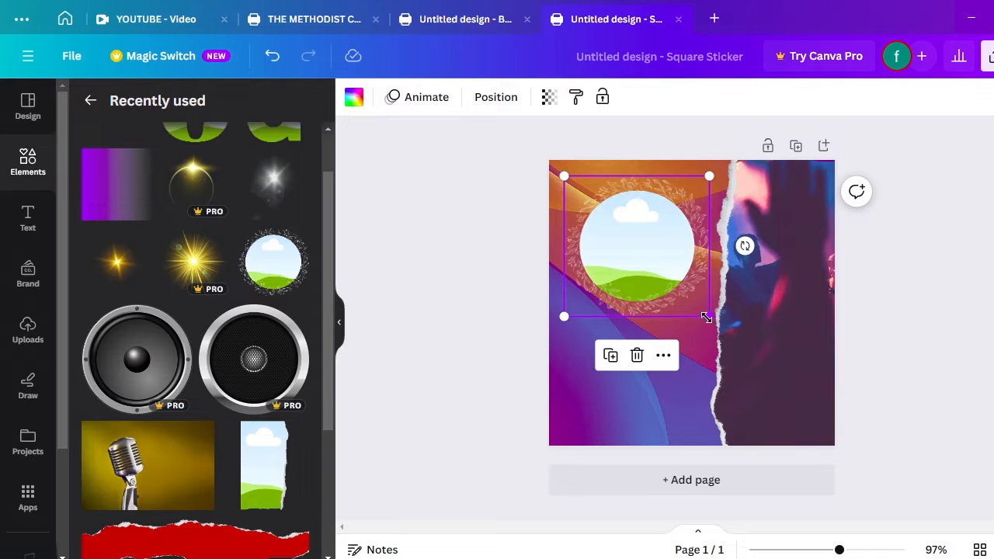
left_click_drag(706, 317, 811, 199)
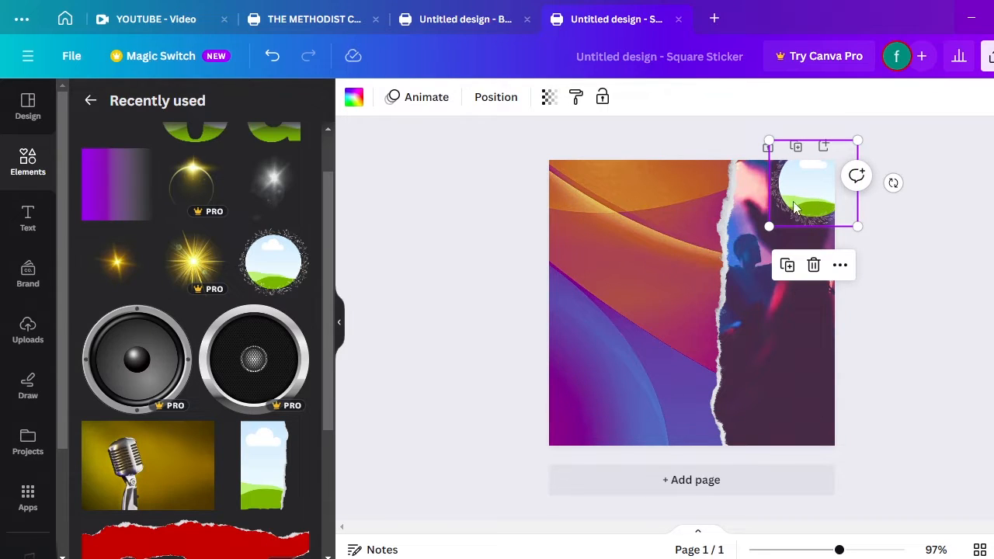
left_click(893, 266)
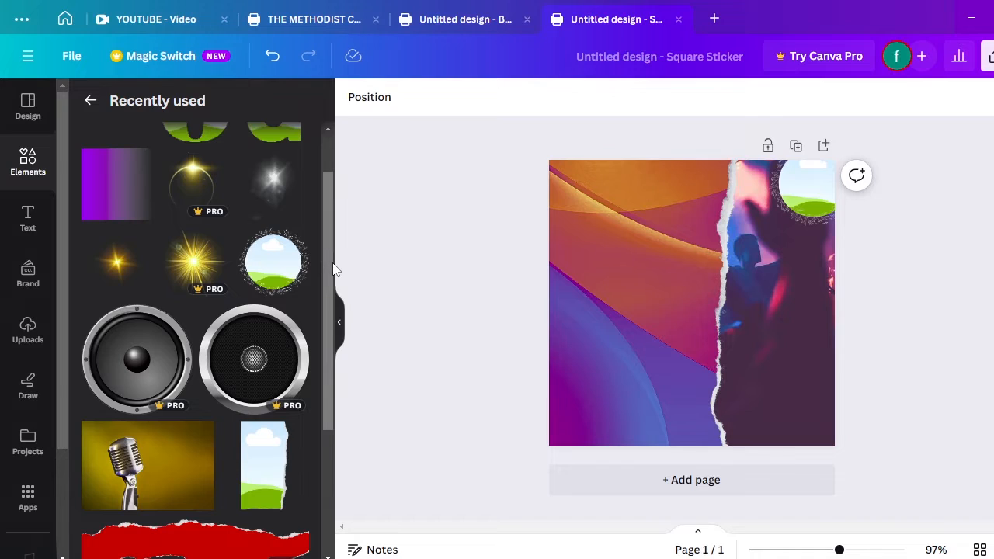
mouse_move(327, 264)
left_mouse_down()
mouse_move(326, 212)
mouse_move(337, 249)
left_mouse_up()
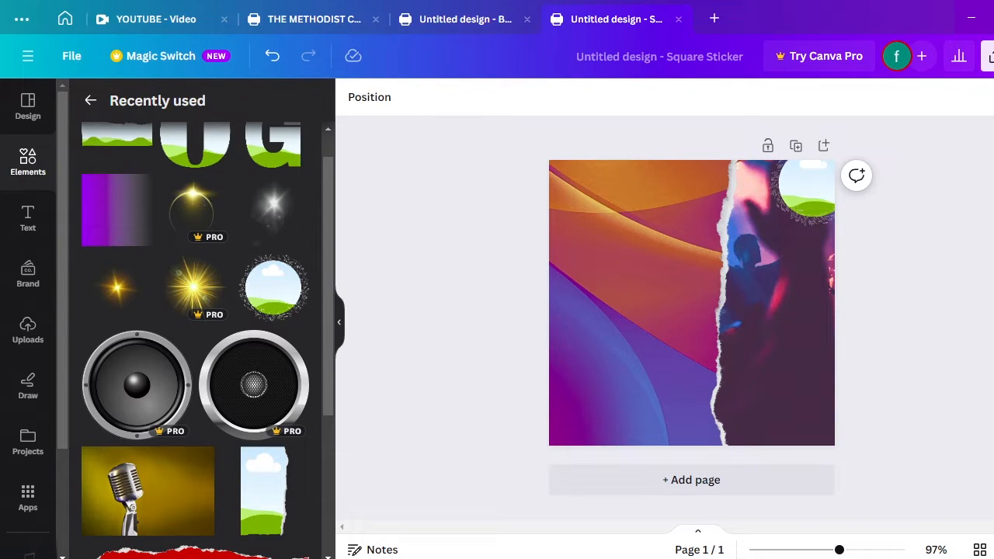
left_click(357, 558)
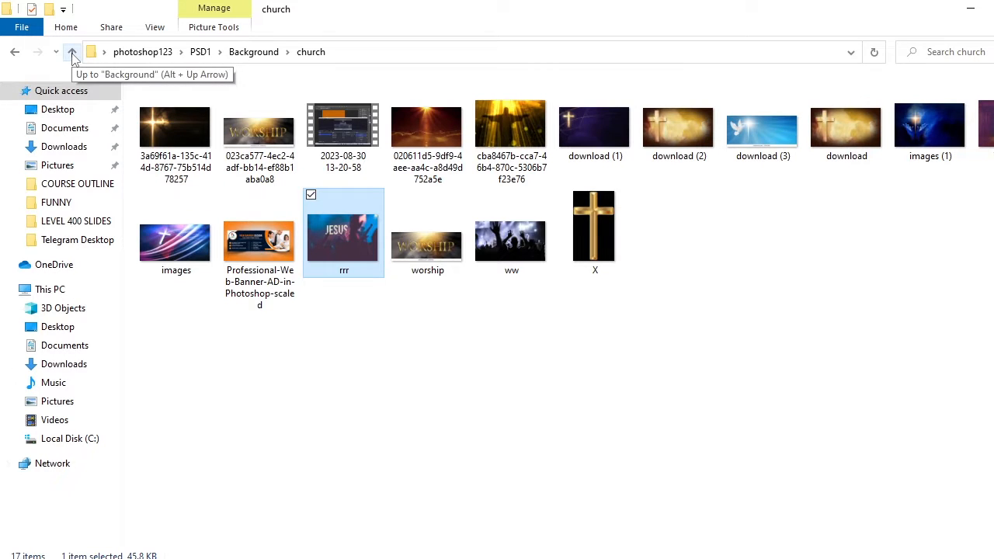
Open Background > SOUND SYSTEM and drag the speaker artwork over to Canva
left_click(71, 53)
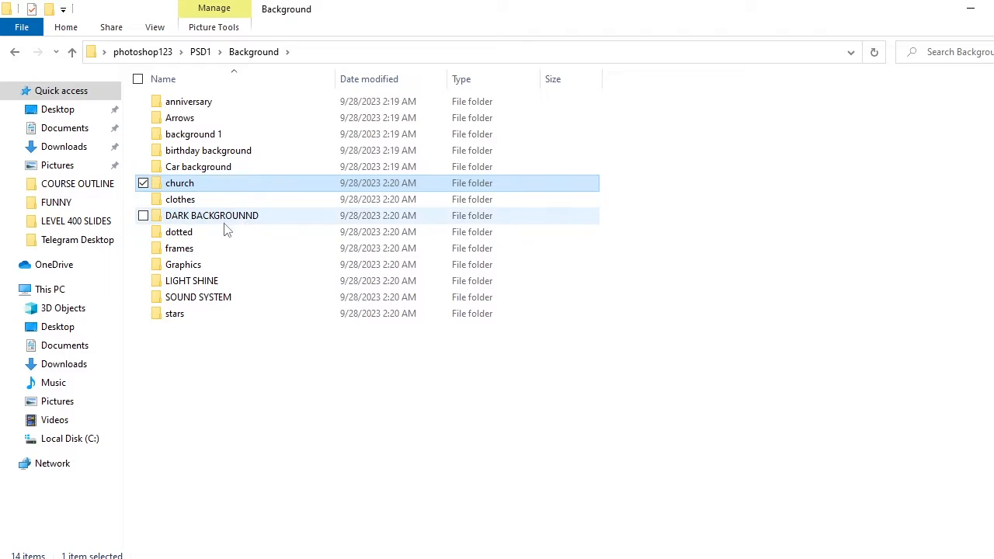
left_click(204, 301)
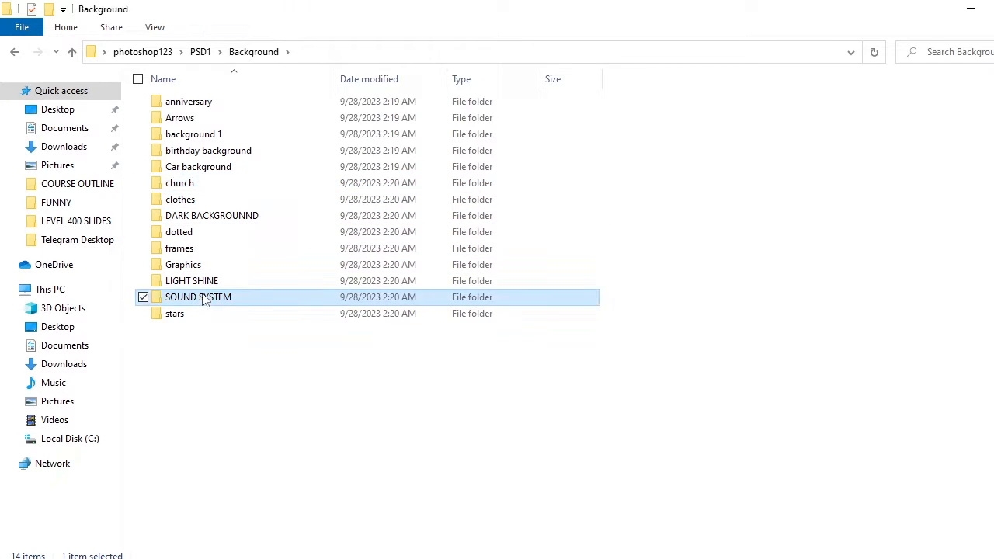
double_click(205, 301)
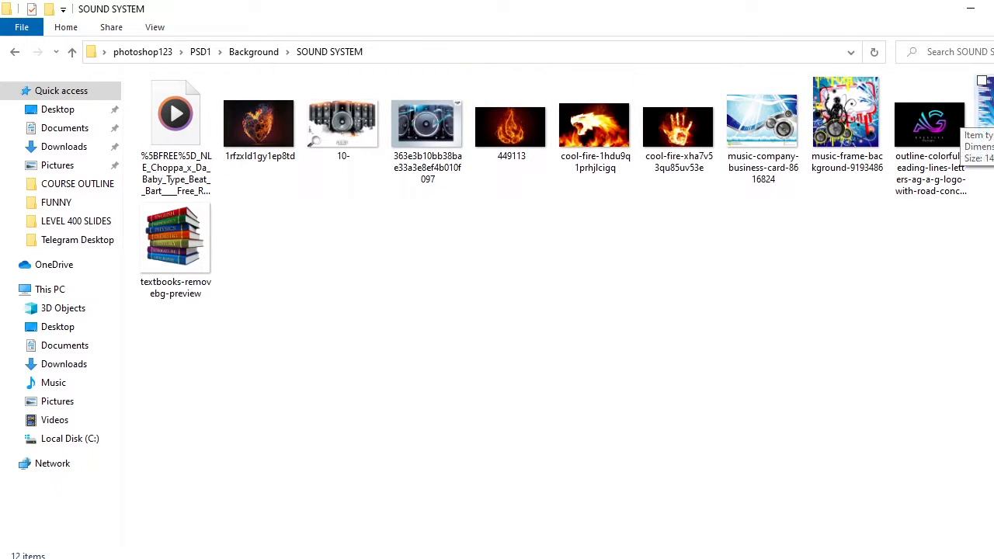
left_click_drag(984, 117, 594, 359)
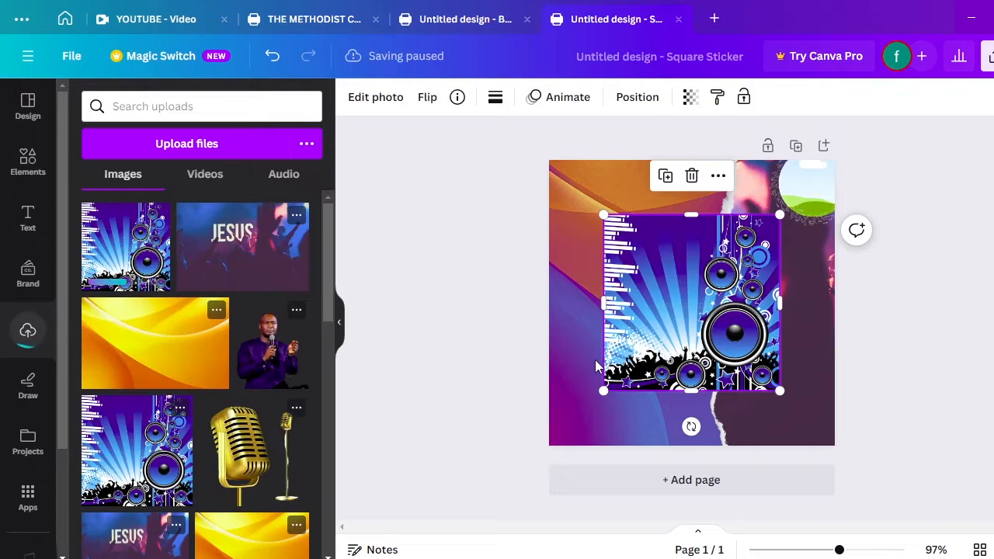
Place the speaker artwork into the top-right circle frame and enlarge it inside
left_click_drag(698, 290, 627, 302)
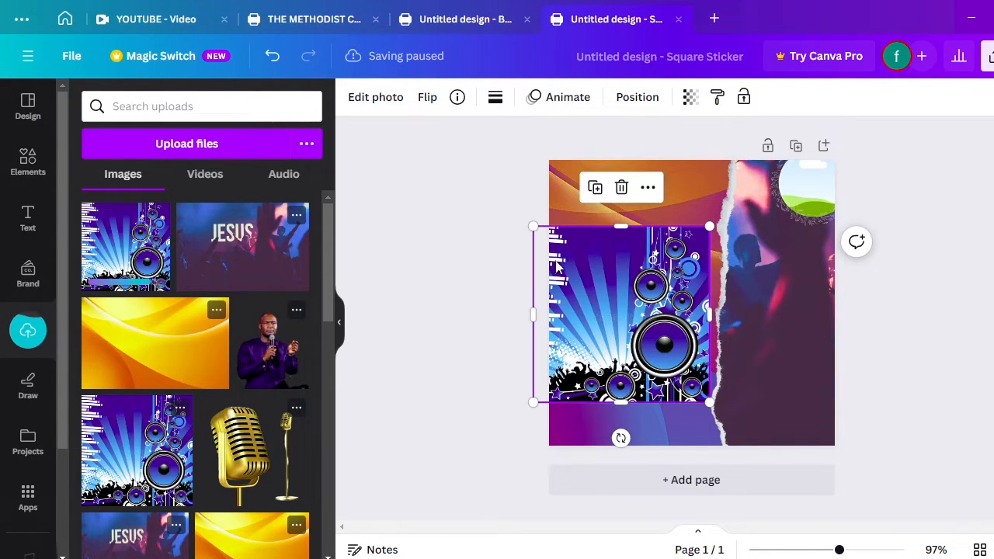
left_click_drag(632, 332, 820, 191)
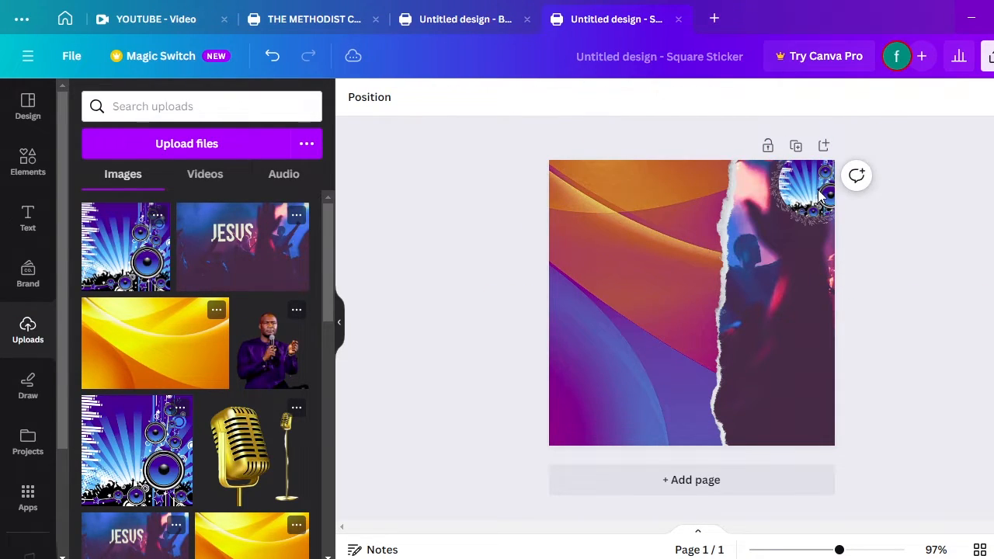
left_click(809, 196)
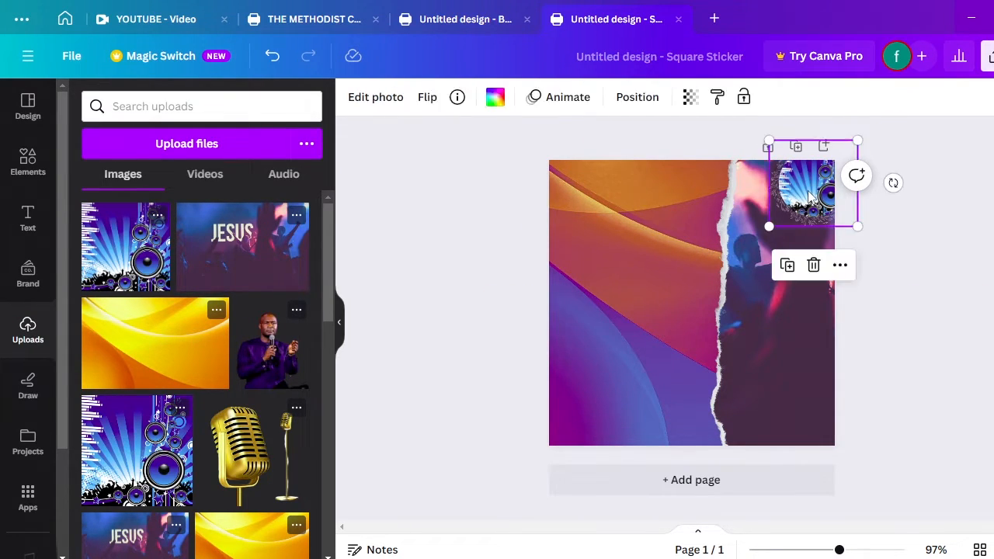
left_click_drag(769, 225, 746, 247)
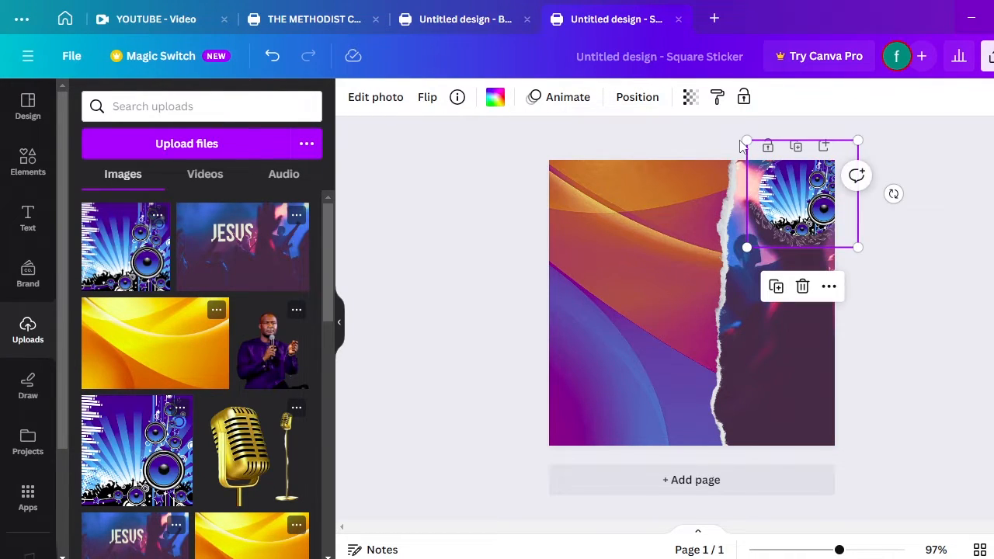
Set the speaker artwork's transparency to 39
left_click(690, 97)
left_click_drag(695, 155, 601, 191)
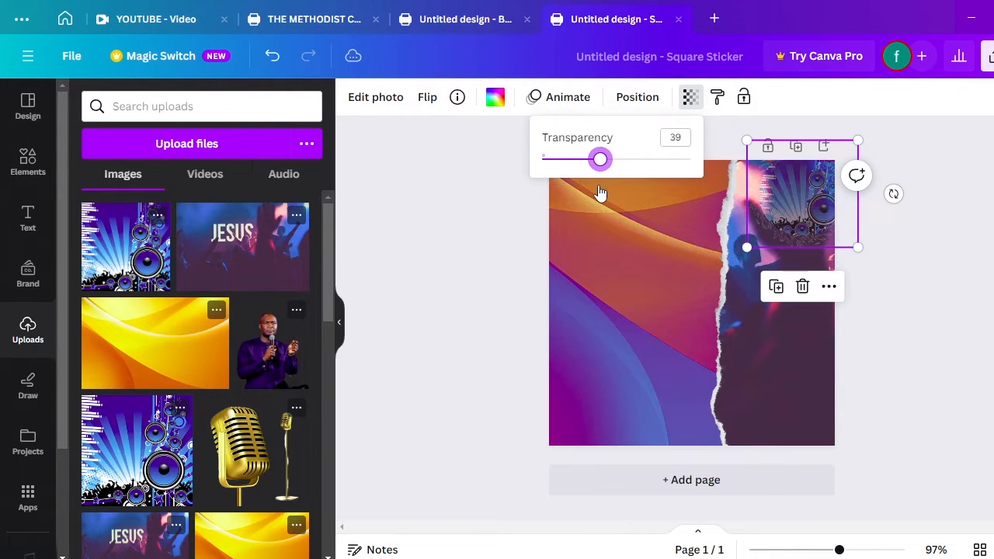
left_click(524, 243)
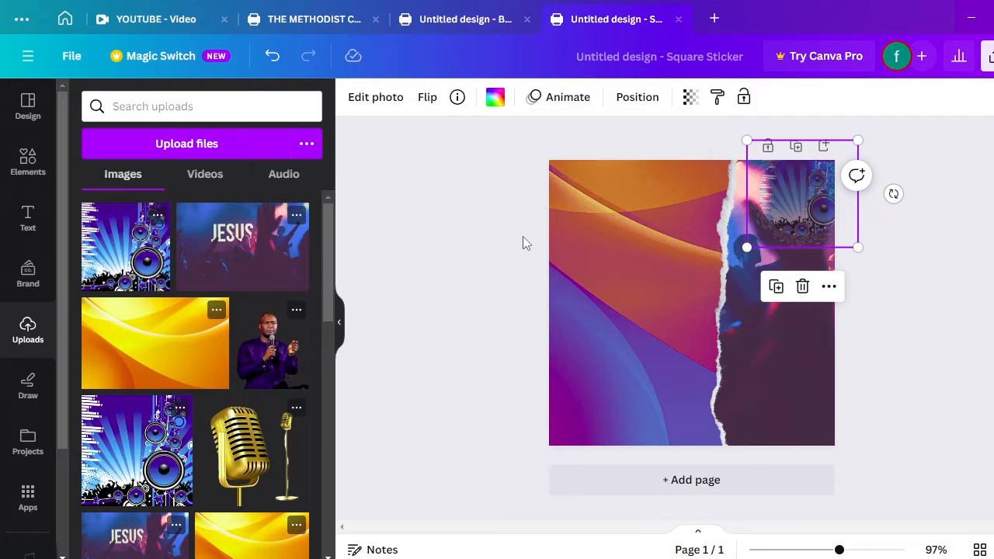
left_click(926, 214)
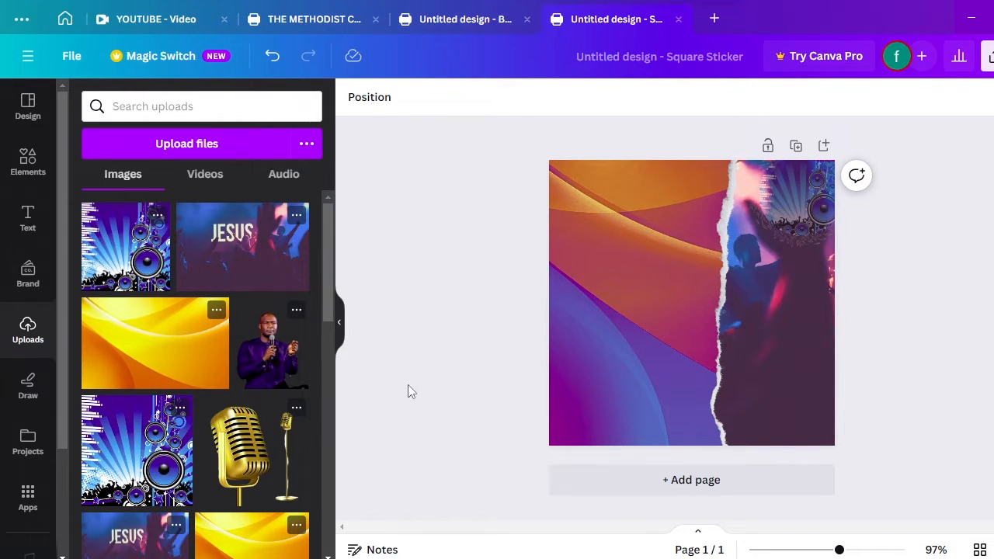
Add the gold microphone from Uploads and crop away the small stand mic
left_click(243, 458)
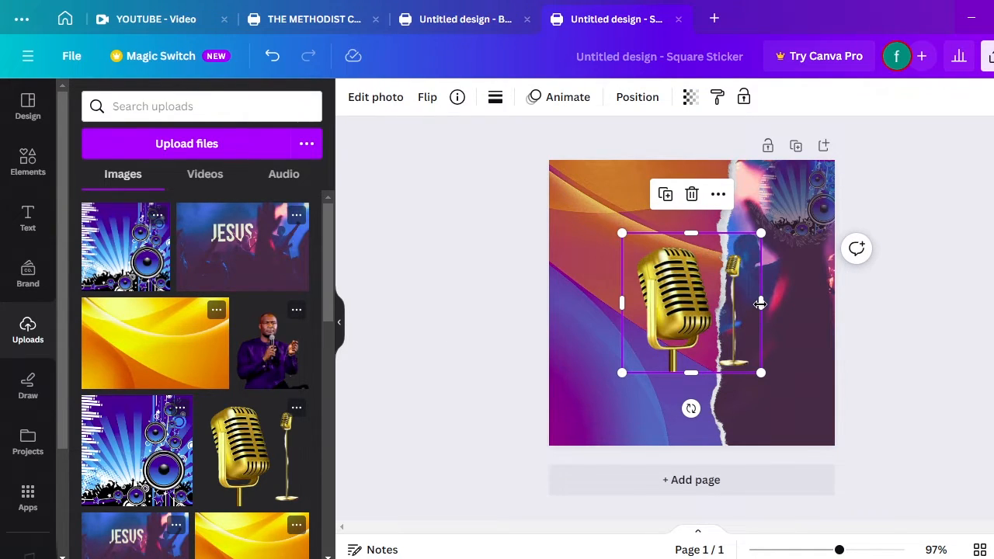
left_click_drag(760, 304, 715, 309)
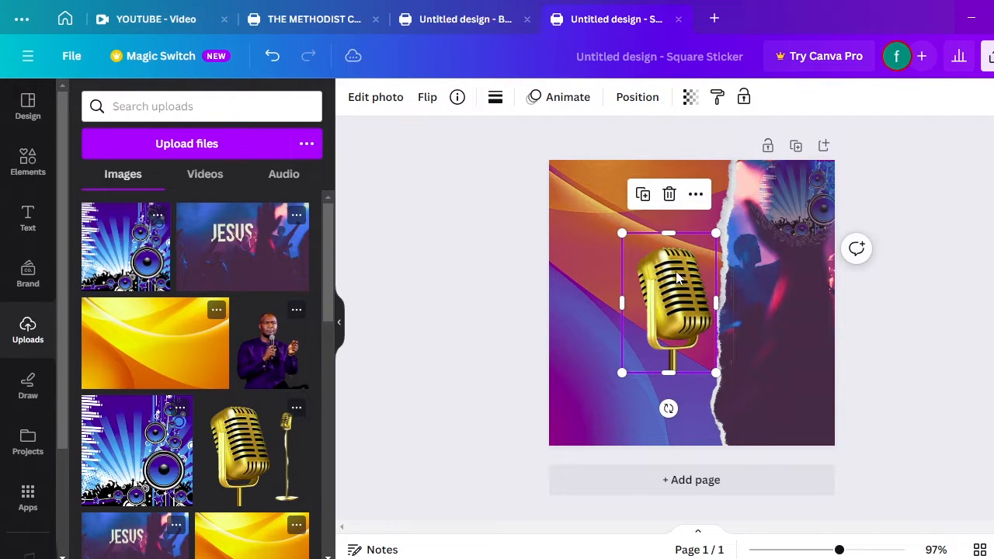
left_click(593, 221)
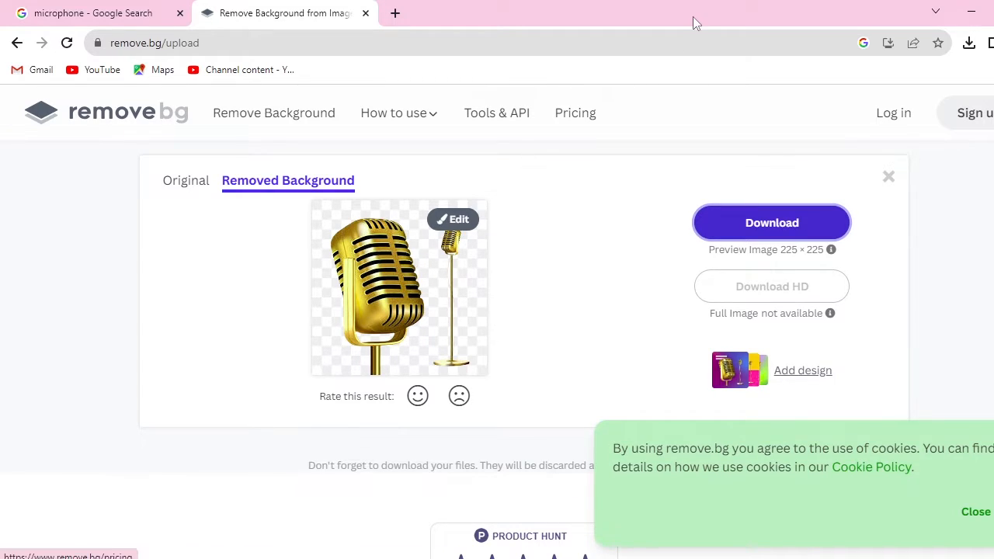
Minimise Chrome to return to the Canva design
left_click(970, 14)
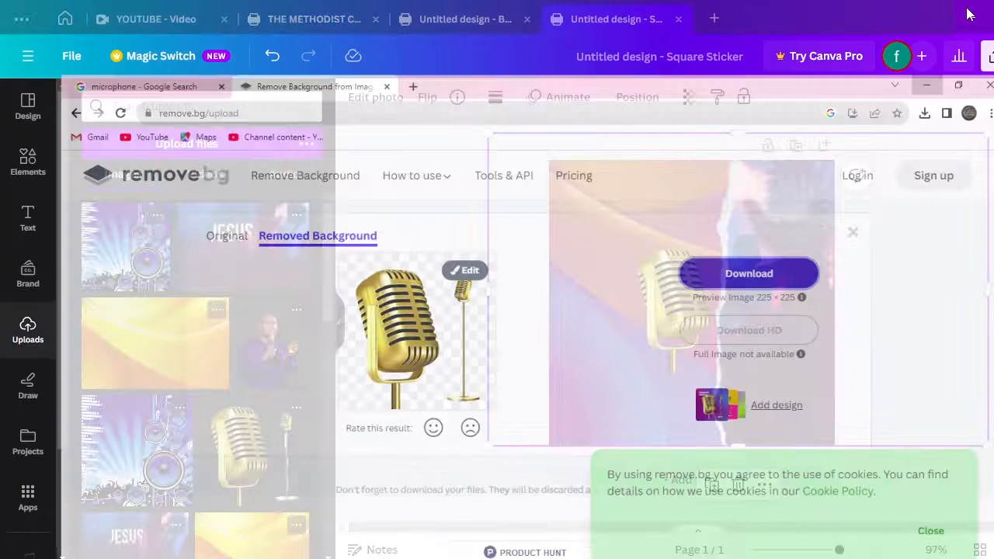
Move the gold microphone lower, stretch it down, mirror it horizontally, and shift it right
left_click(685, 304)
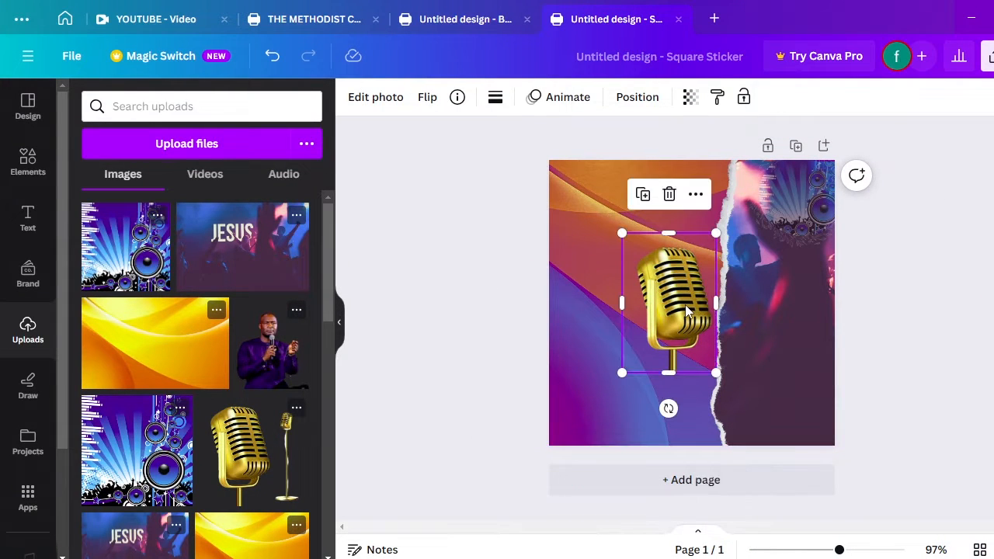
left_click_drag(685, 304, 689, 361)
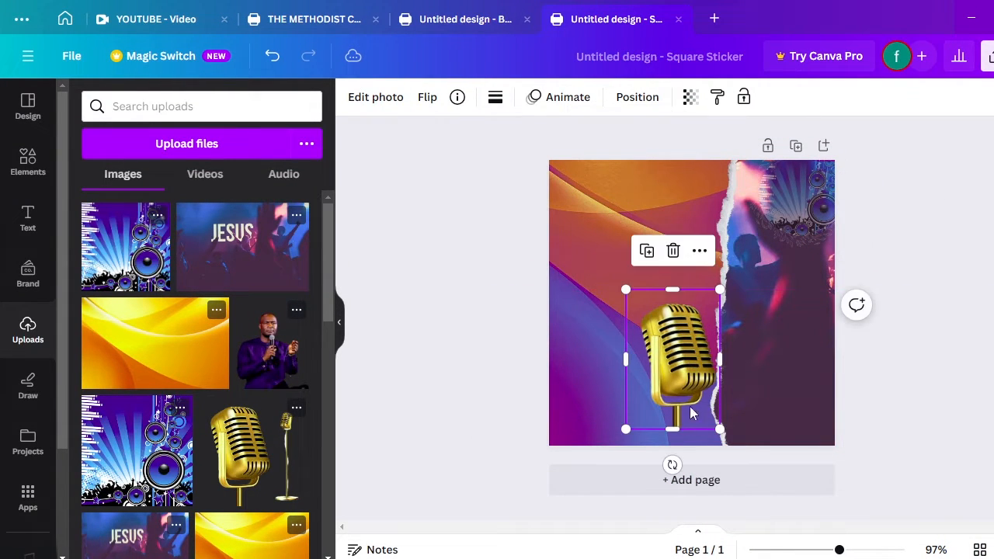
mouse_move(678, 428)
left_mouse_down()
mouse_move(680, 451)
mouse_move(680, 431)
left_mouse_up()
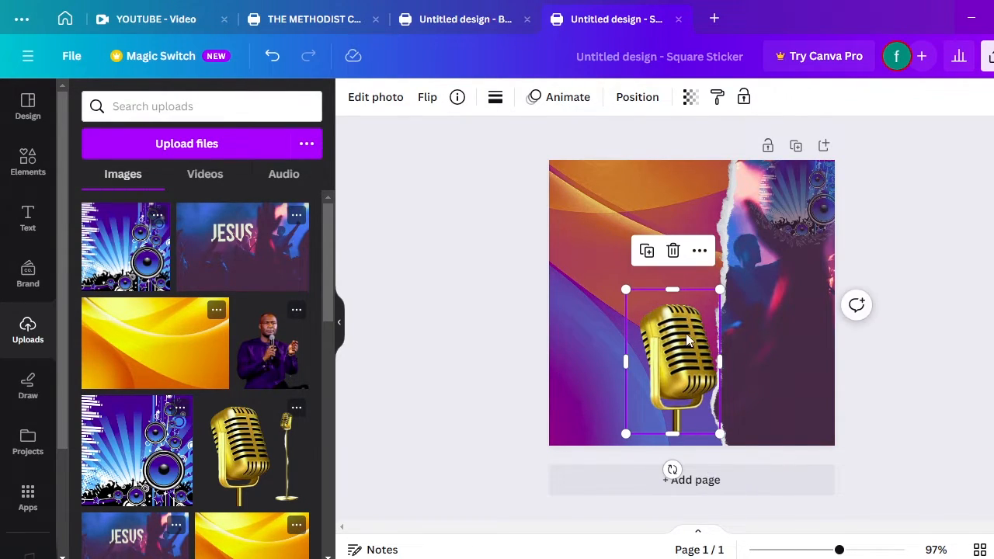
left_click(429, 99)
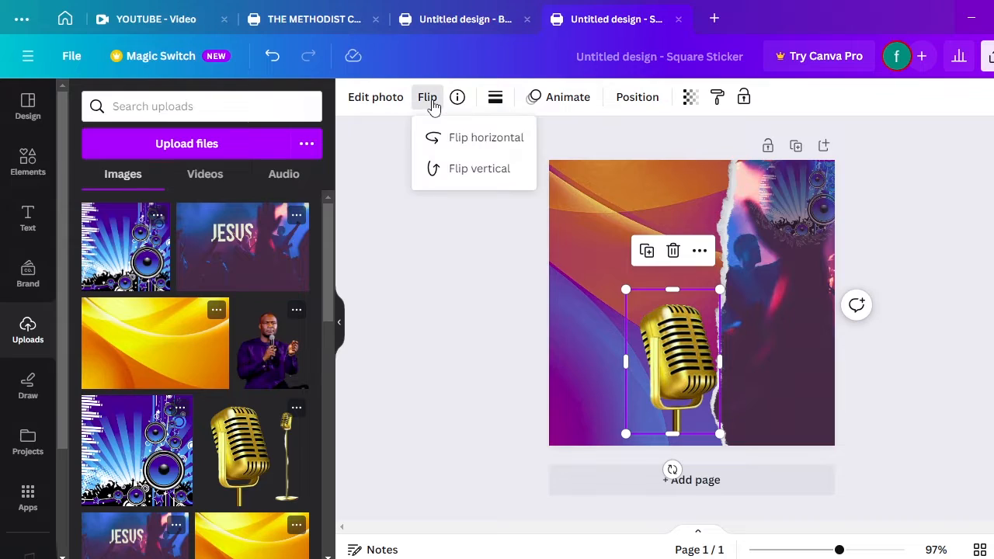
left_click(476, 146)
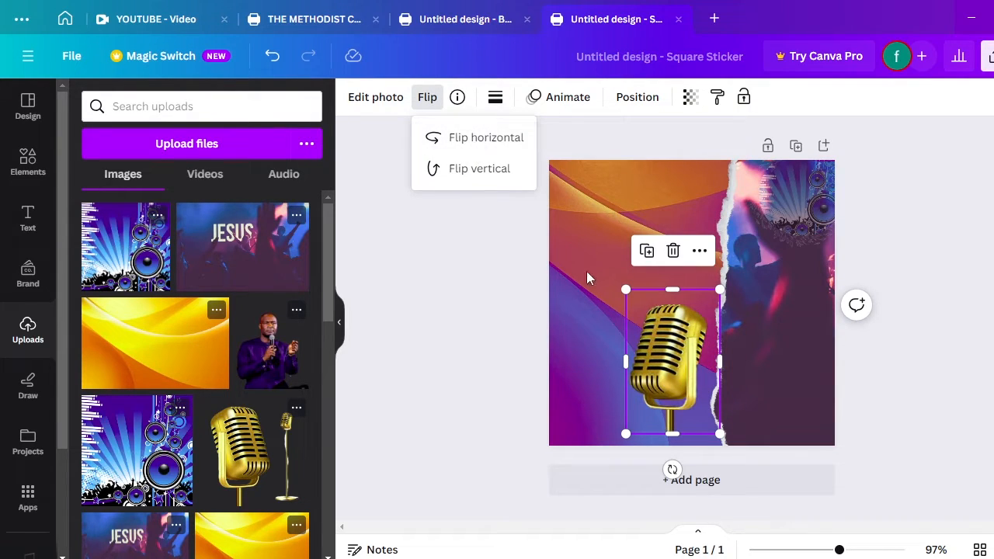
left_click_drag(680, 379, 728, 395)
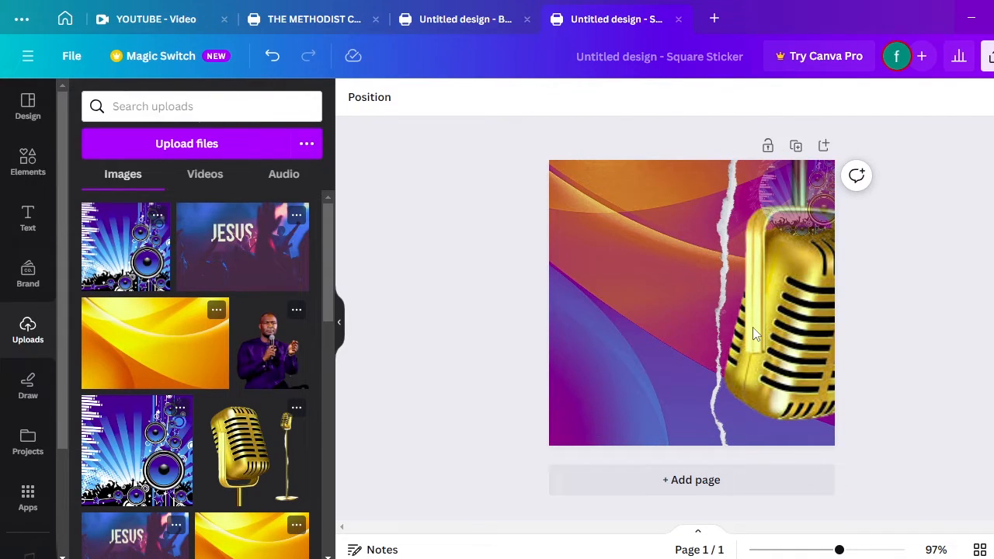
Undo to free the microphone from the torn frame, crop and enlarge it, then nudge it right and up
key("ctrl+z")
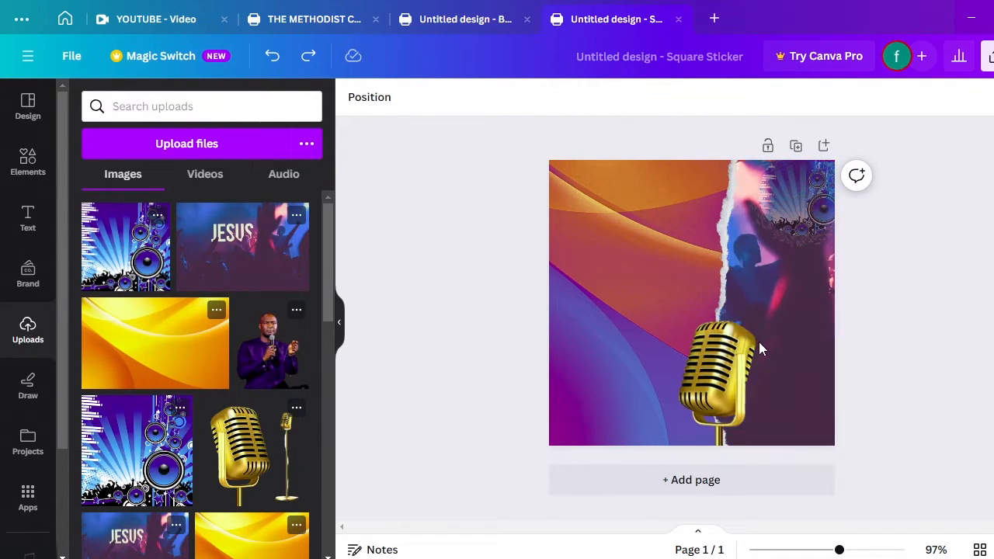
left_click(718, 368)
double_click(717, 368)
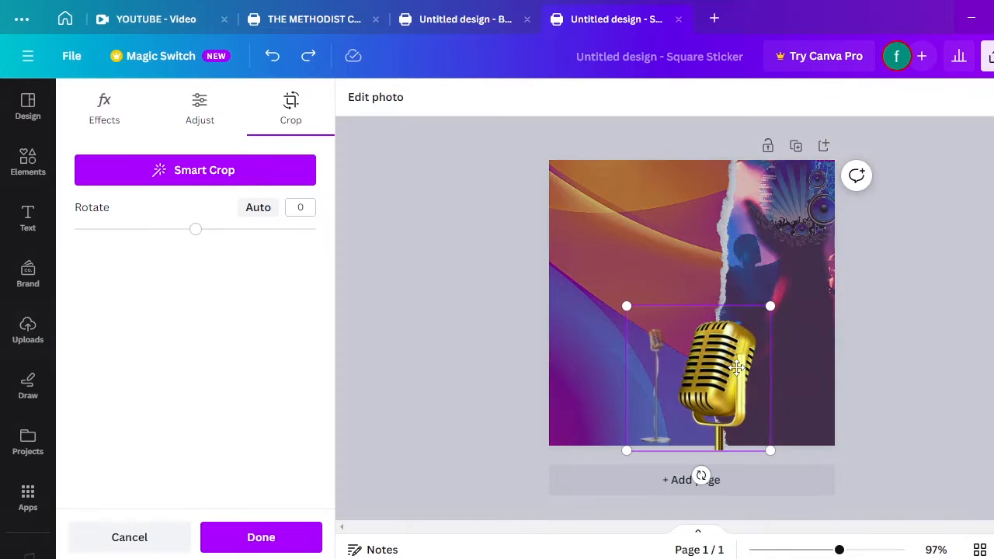
left_click(571, 253)
left_click_drag(674, 308, 652, 271)
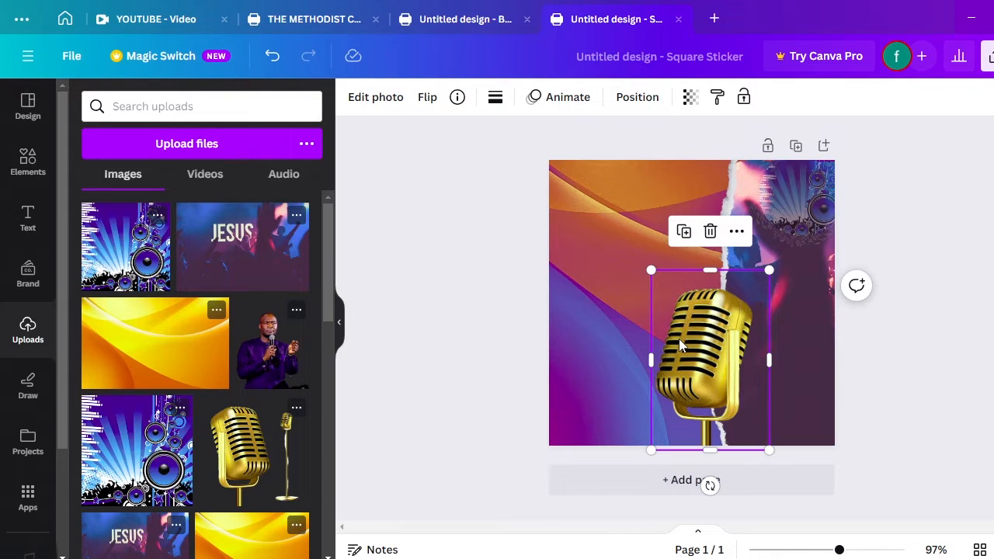
key("Right")
key("Right")
key("Right")
key("Right")
key("Right")
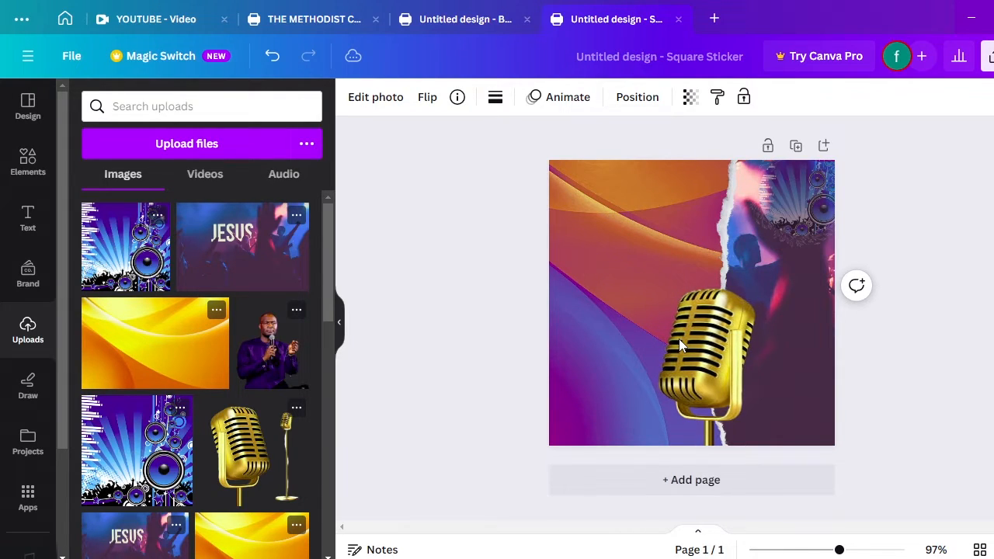
key("Up")
key("Up")
key("Up")
key("Up")
key("Up")
key("Up")
key("Up")
key("Up")
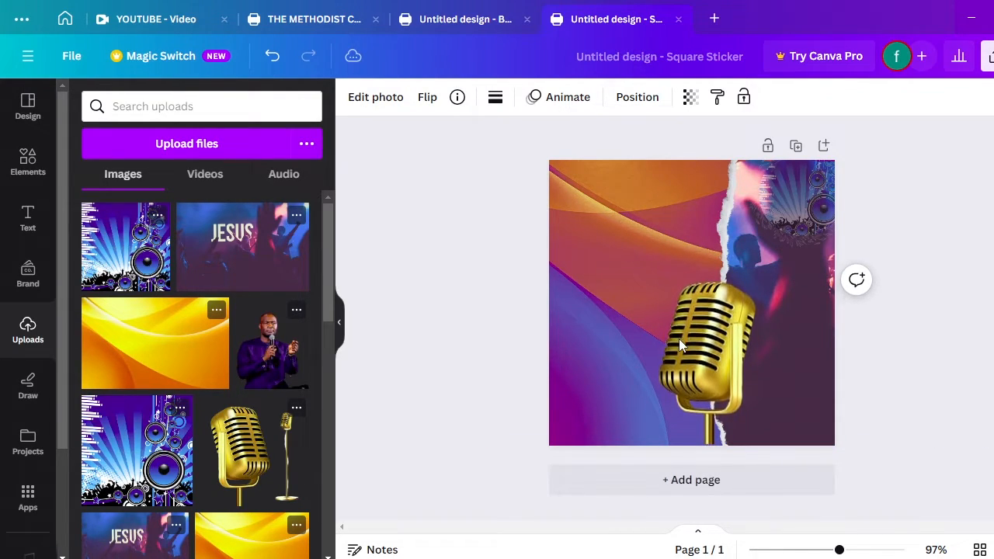
key("Up")
key("Up")
key("Up")
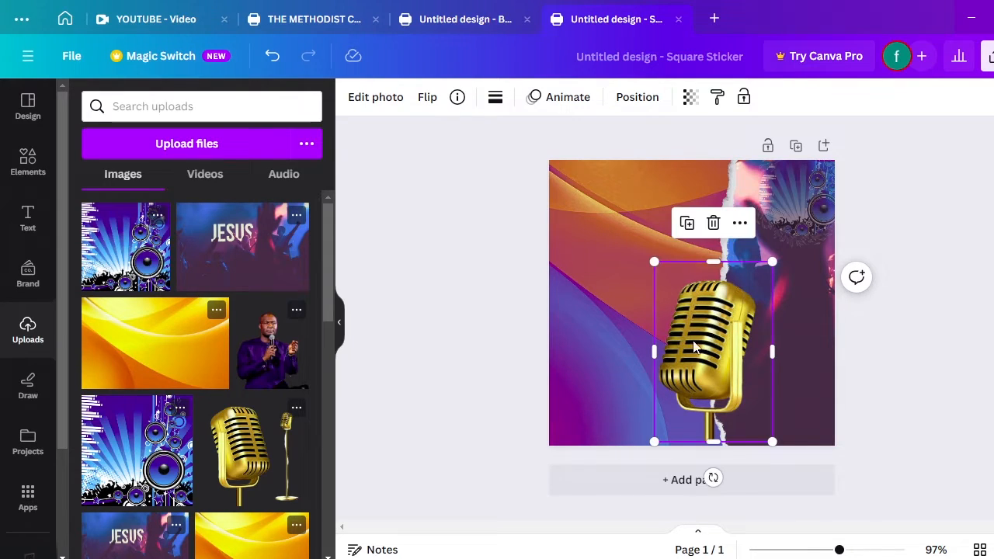
left_click(623, 327)
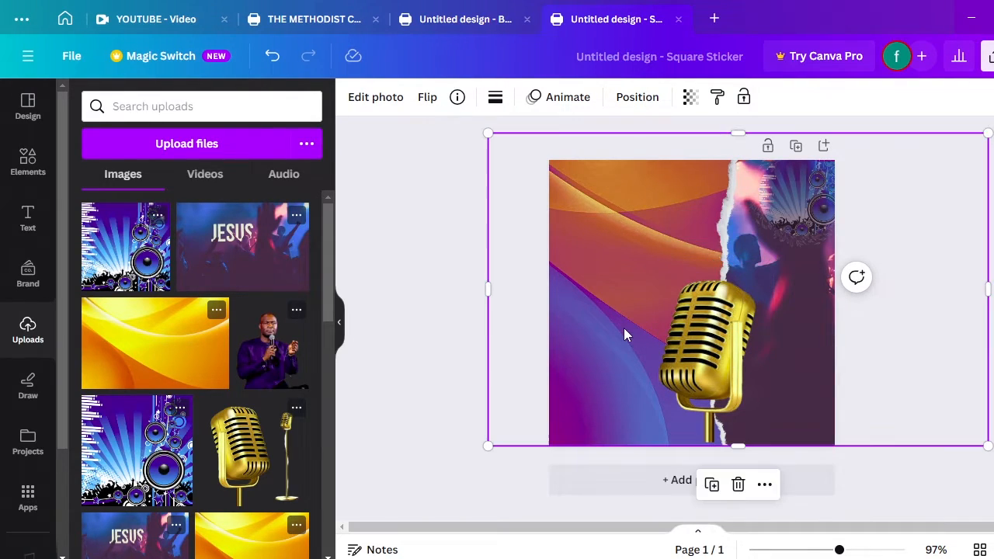
key("Escape")
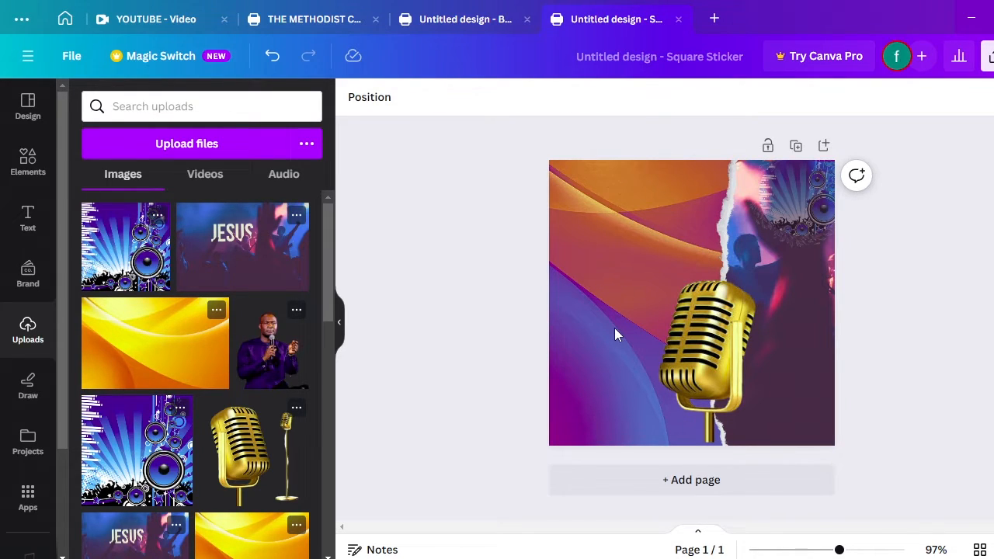
Add a full-width thin white rectangle along the sticker's bottom edge
key("r")
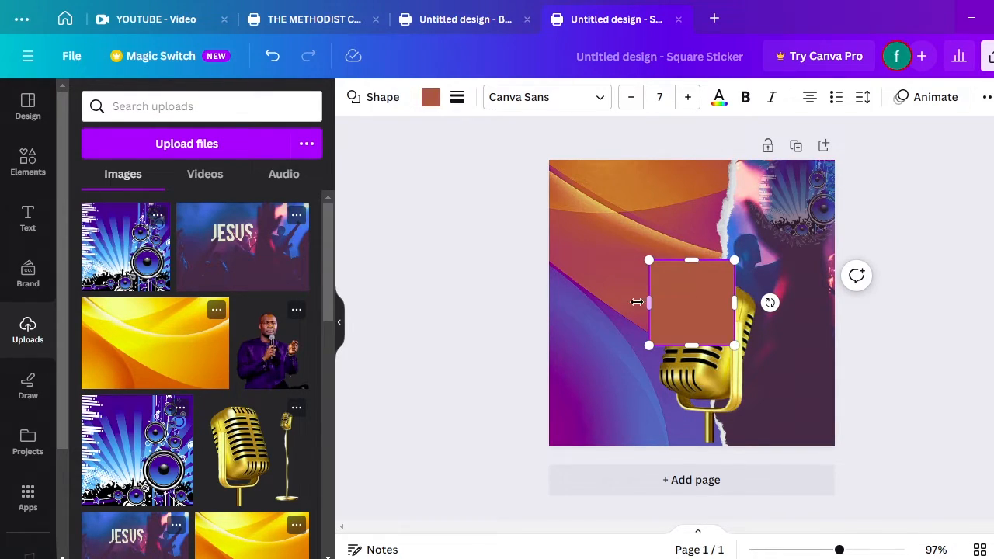
left_click_drag(637, 303, 551, 309)
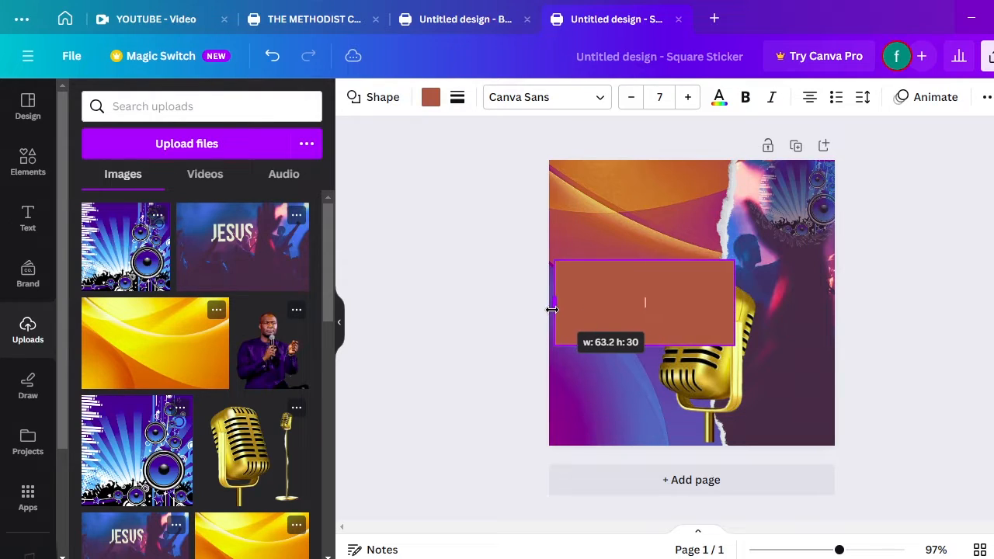
left_click_drag(733, 302, 837, 299)
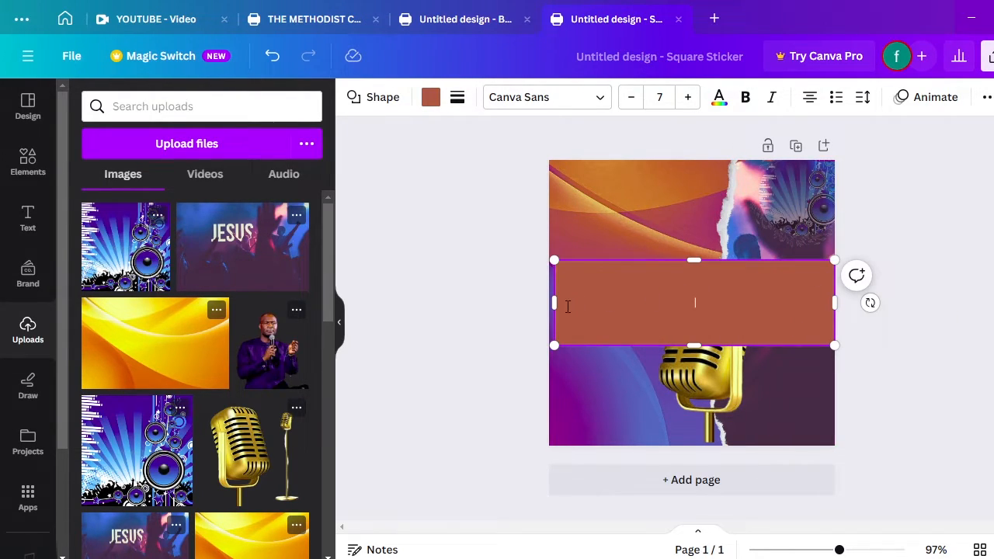
left_click_drag(554, 303, 549, 302)
left_click_drag(688, 261, 691, 315)
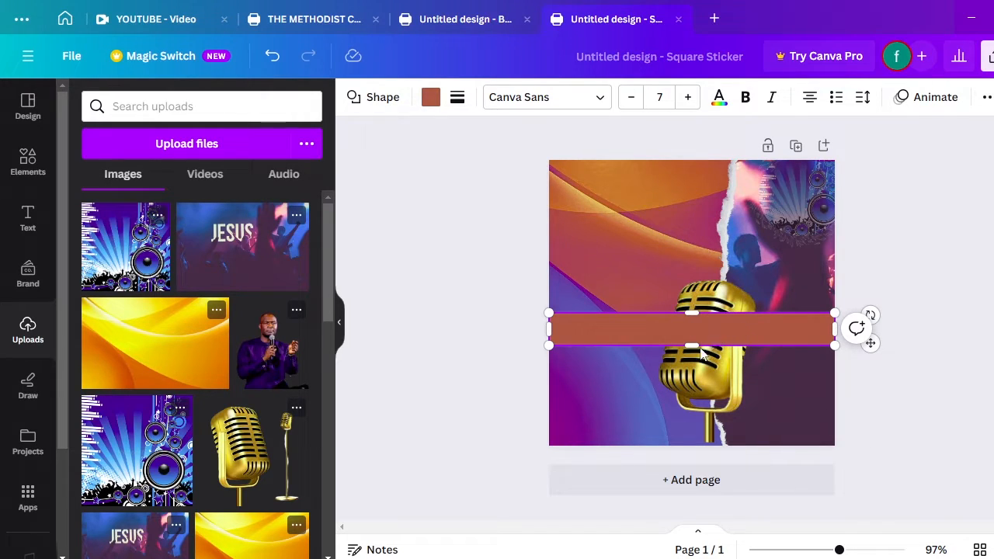
left_click_drag(701, 351, 707, 436)
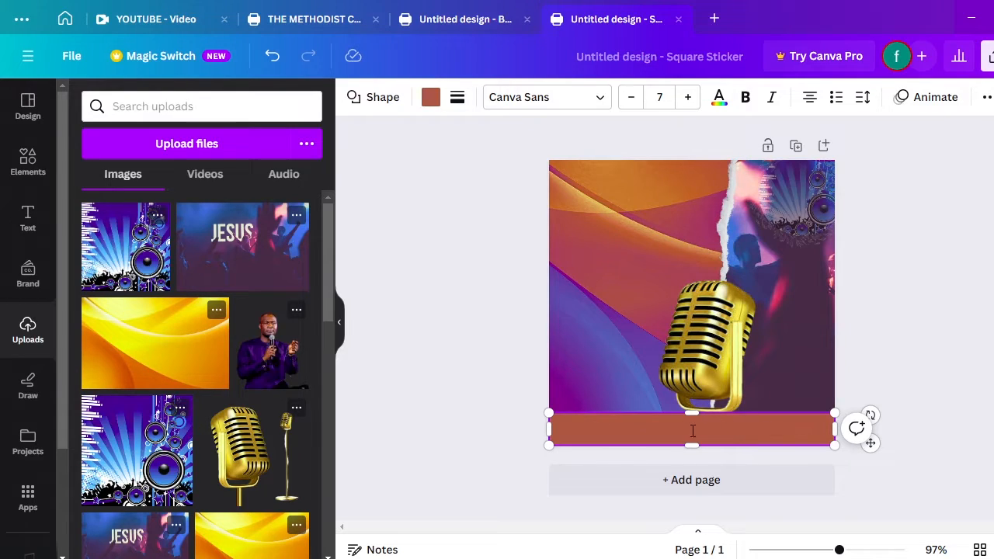
left_click(432, 99)
left_click(208, 194)
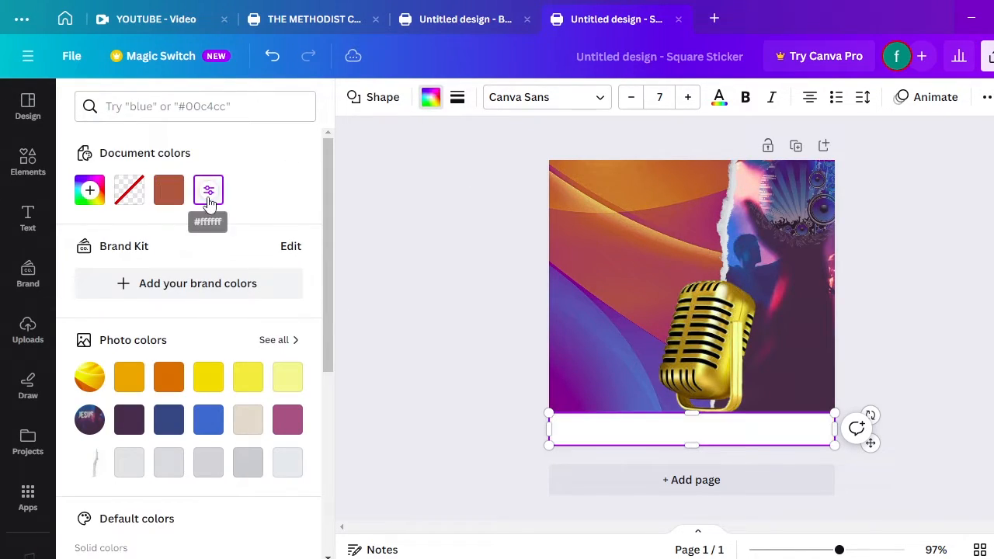
left_click(488, 357)
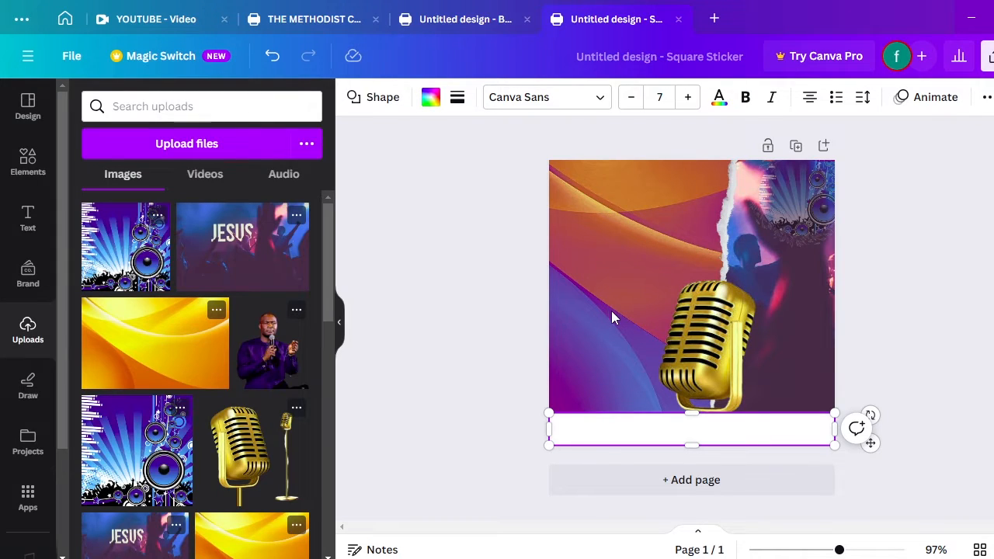
Shrink the gold microphone to about 36.9 × 56.3
left_click(611, 315)
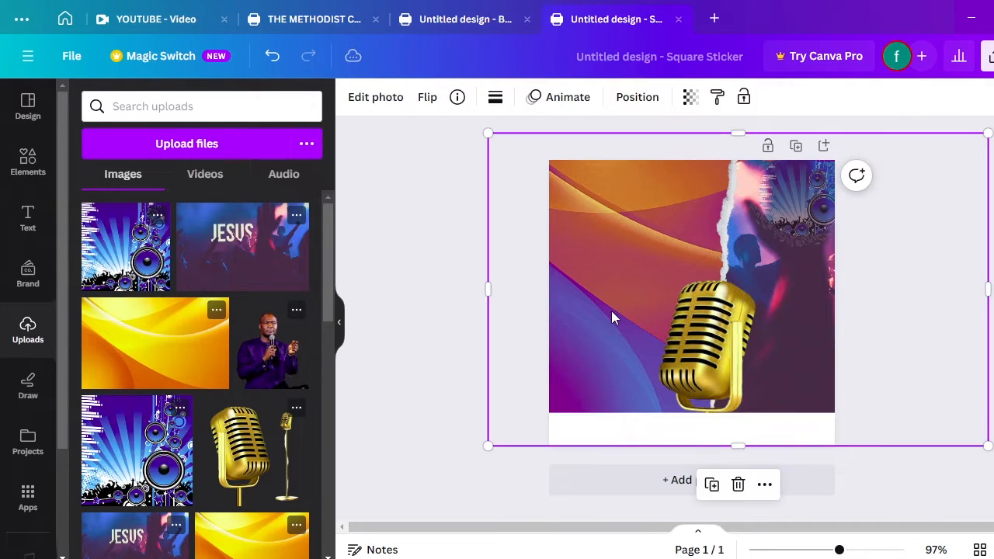
left_click(717, 370)
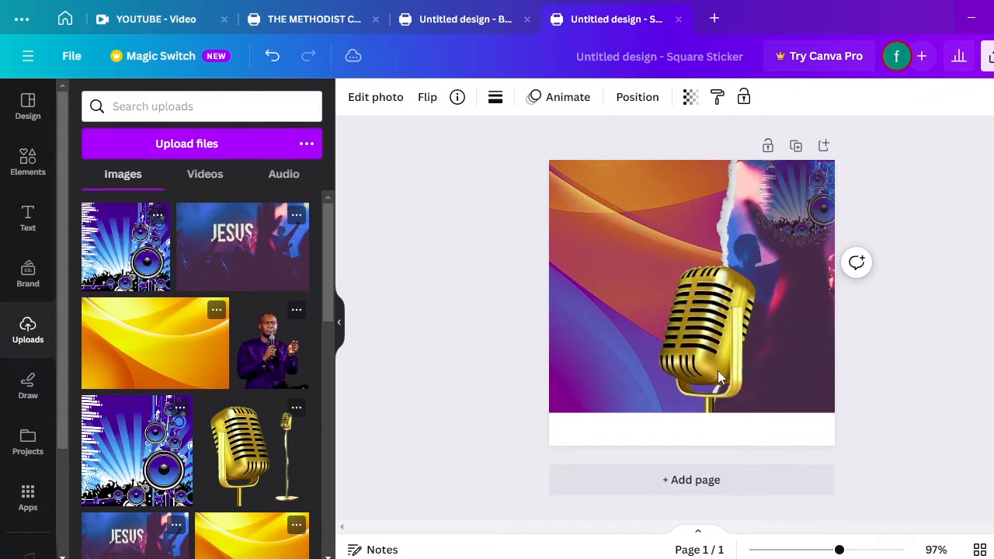
left_click(713, 345)
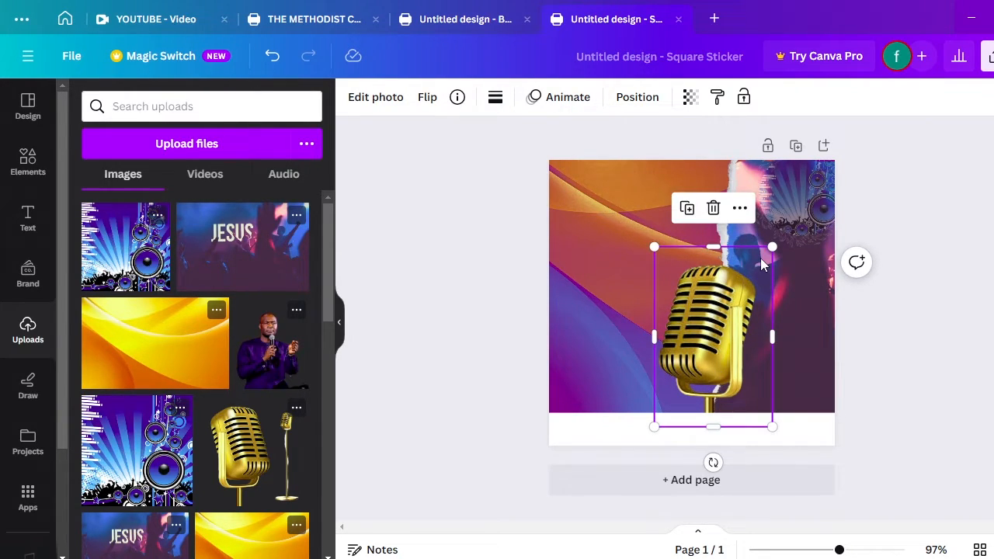
left_click_drag(772, 247, 755, 269)
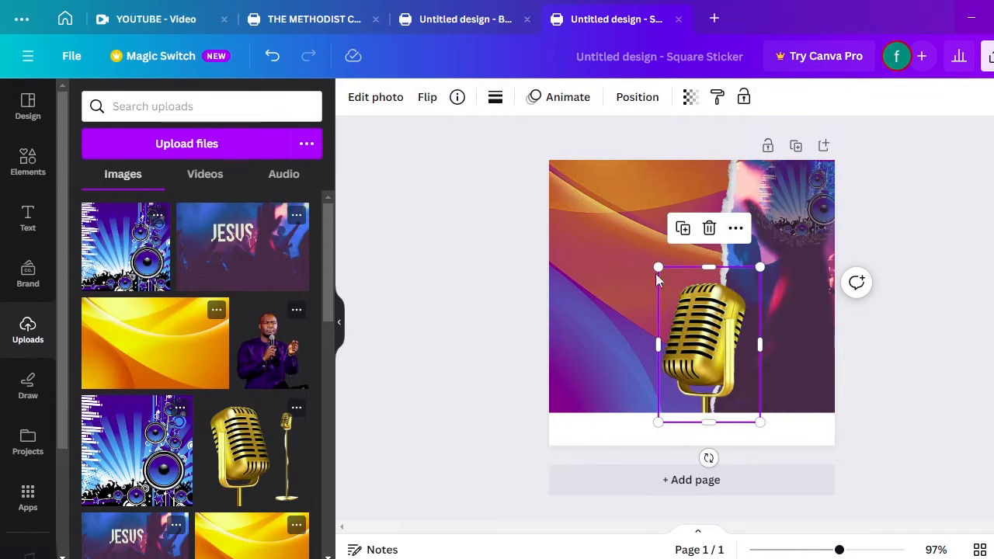
Search Elements for 'Fl' and browse the recently used elements for the microphone graphic
left_click(629, 278)
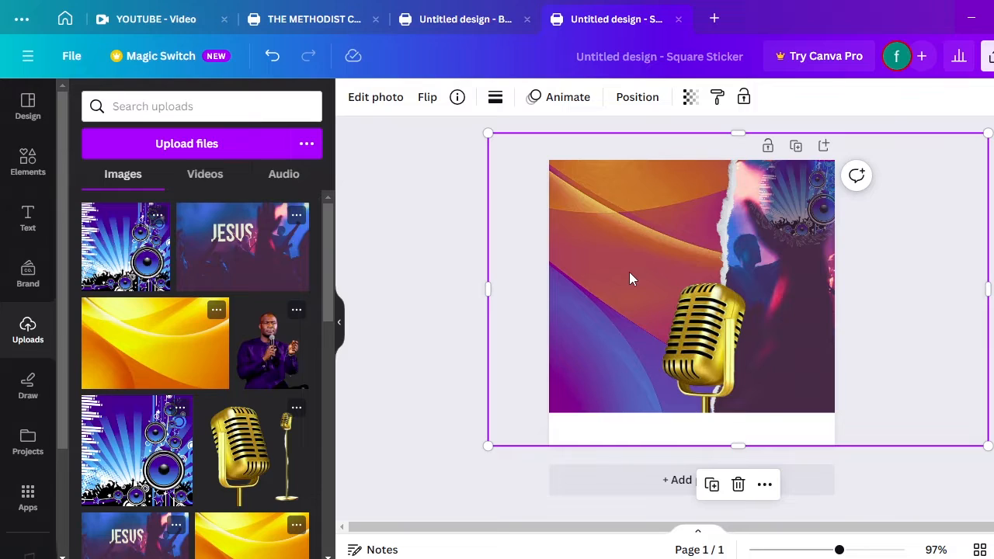
left_click(697, 358)
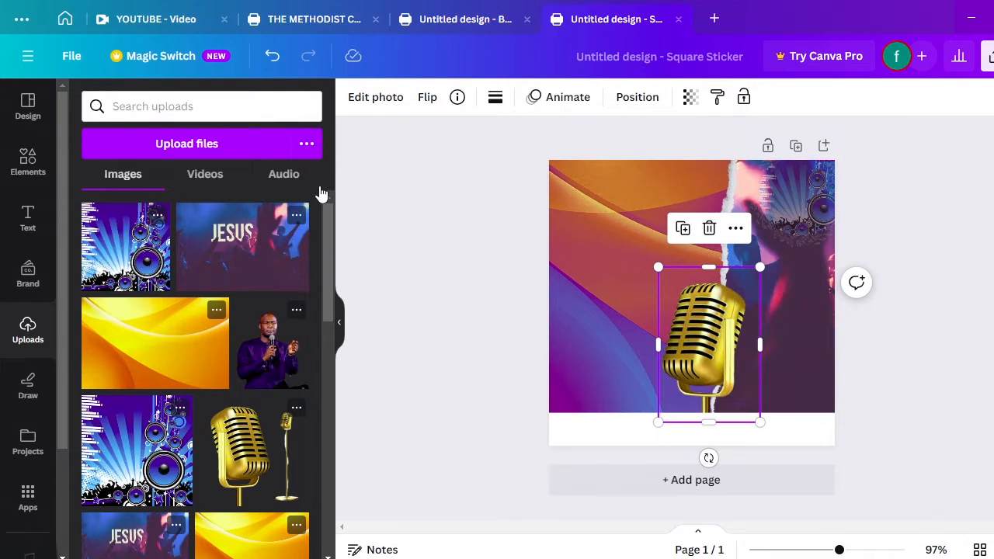
left_click(37, 169)
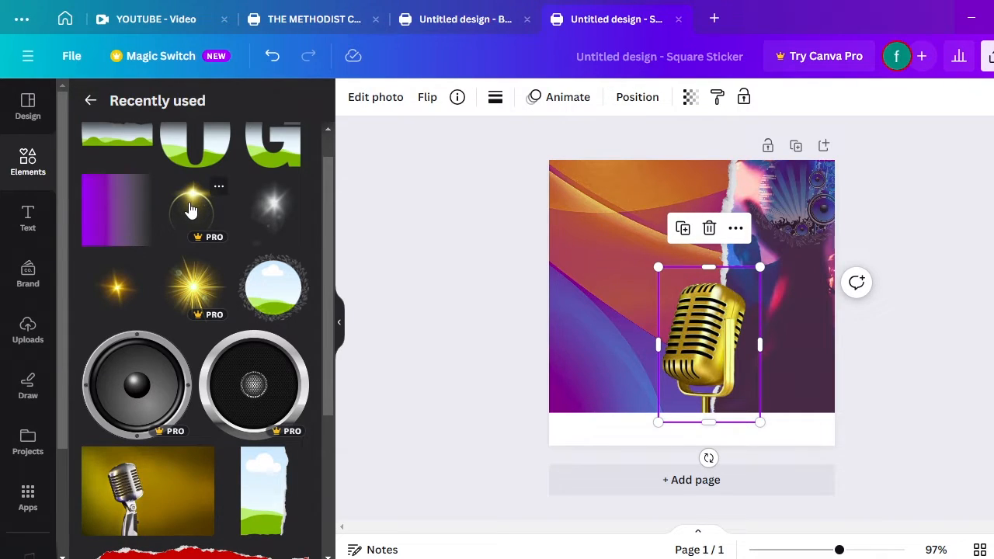
left_click(29, 164)
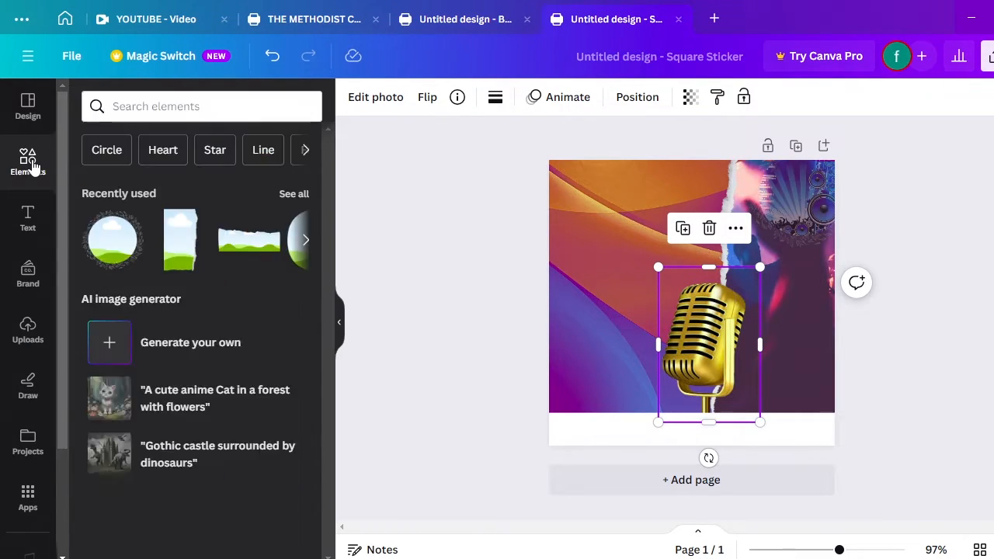
left_click(145, 104)
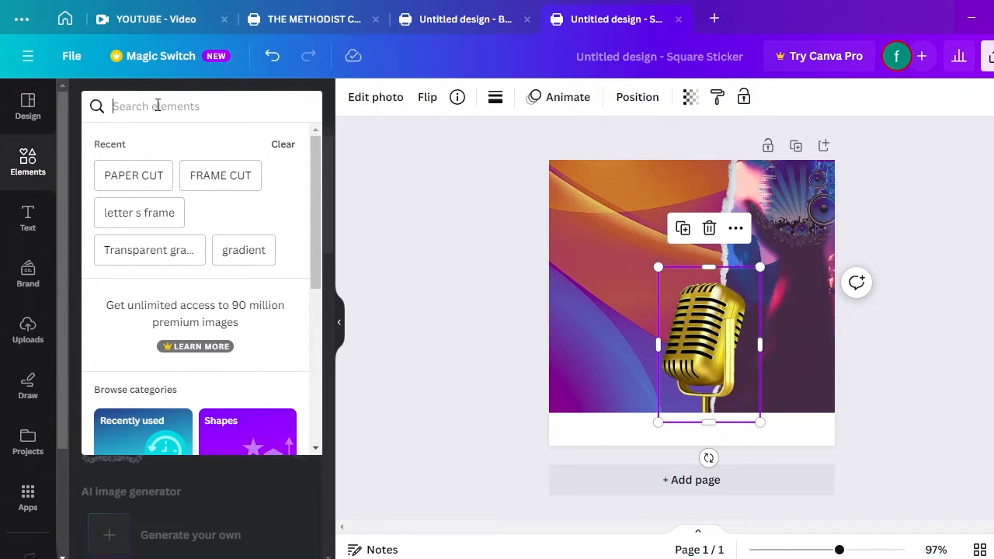
type("Fl")
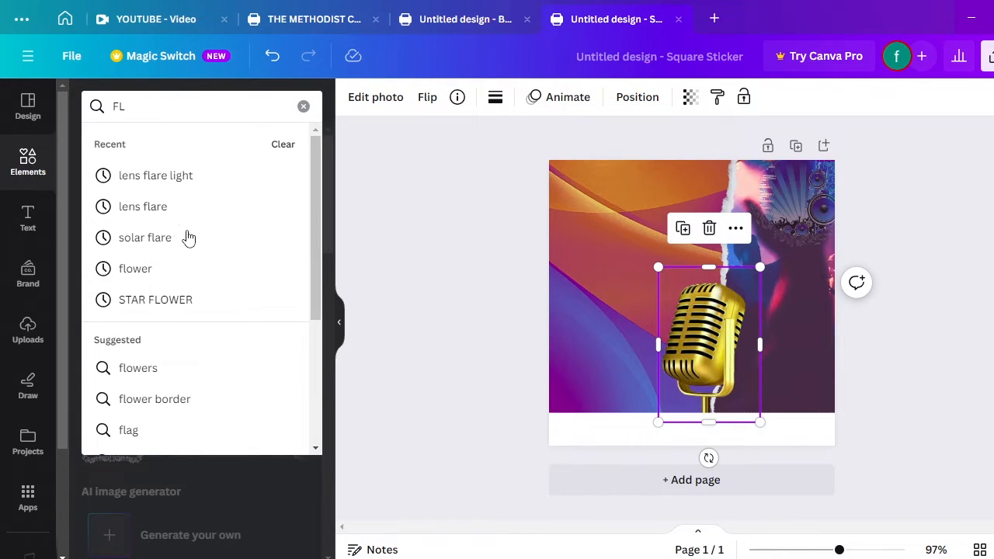
left_click(39, 158)
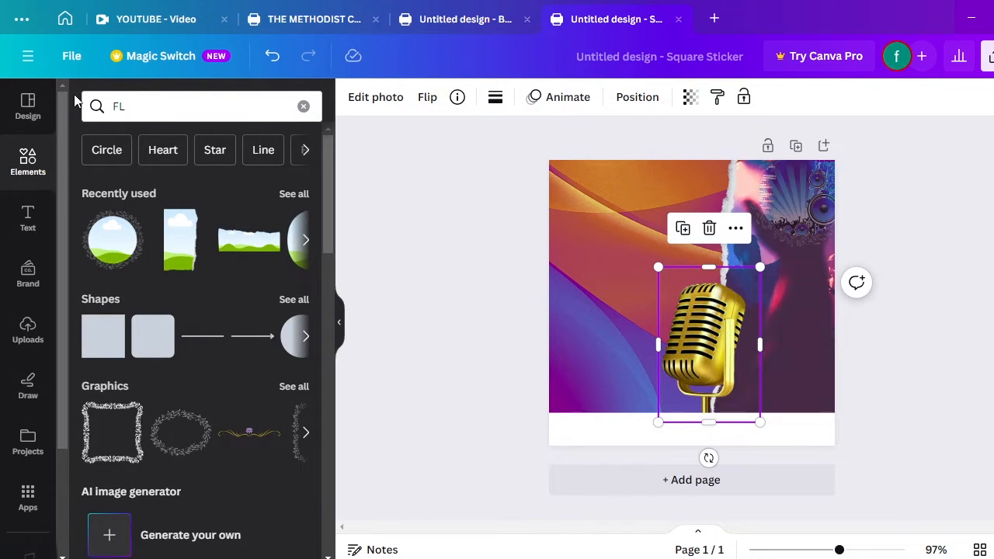
left_click(295, 195)
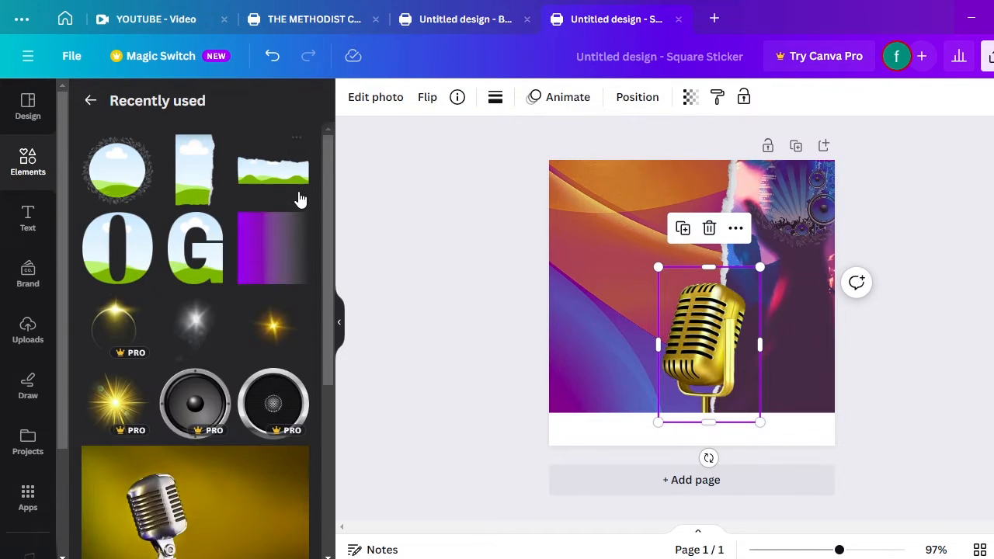
left_click(90, 104)
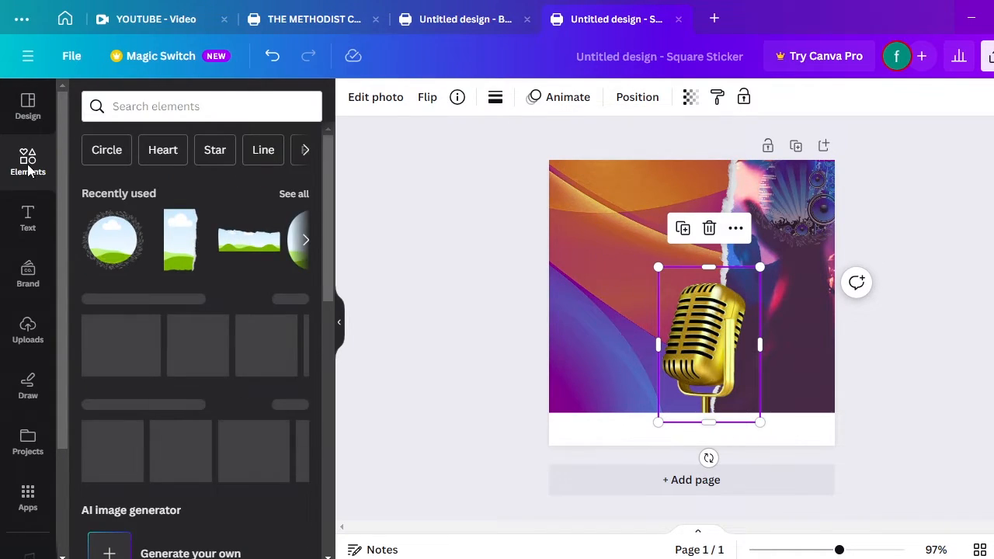
left_click(124, 195)
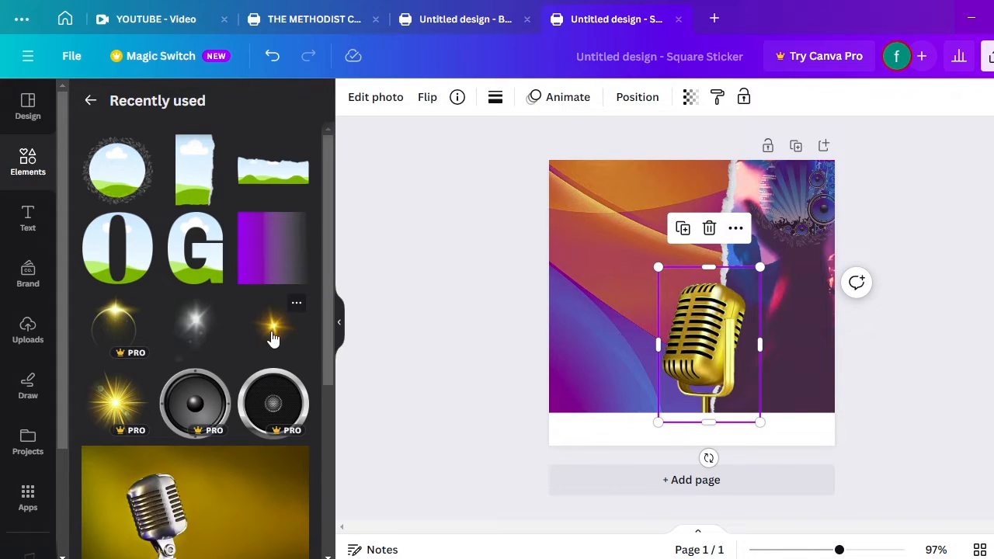
Add a gold sparkle burst, shrink it, centre it on the microphone, and send it backward
left_click(120, 407)
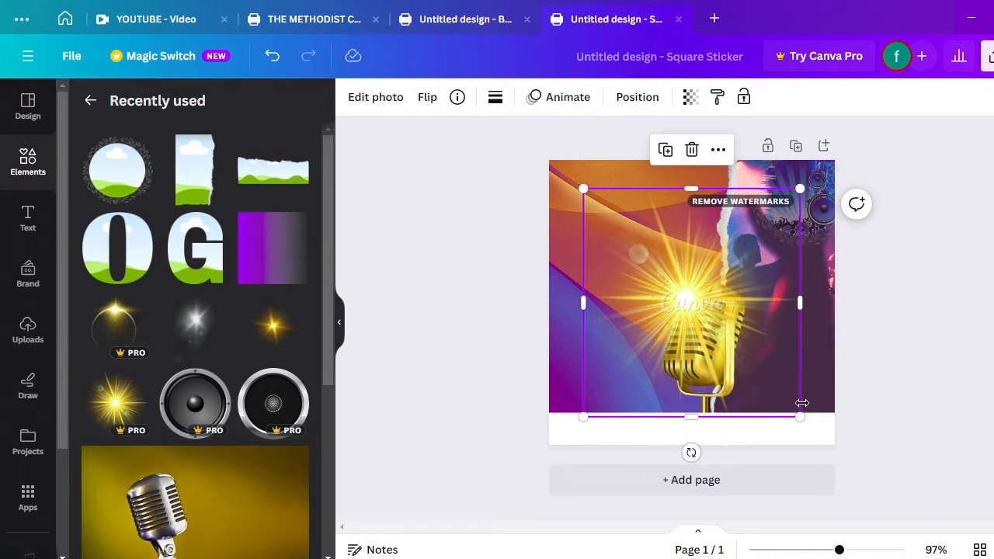
left_click_drag(800, 416, 682, 288)
left_click_drag(647, 247, 700, 305)
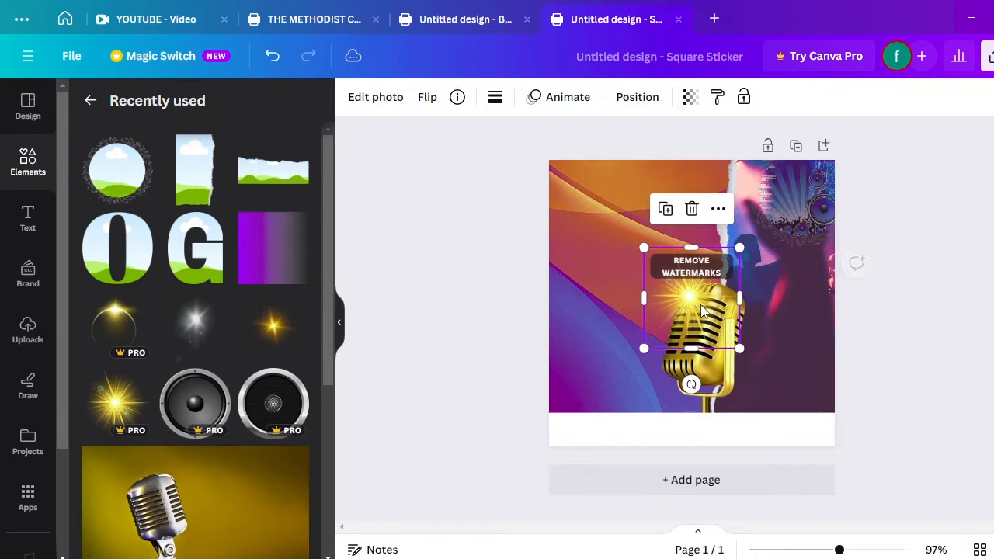
left_click(637, 97)
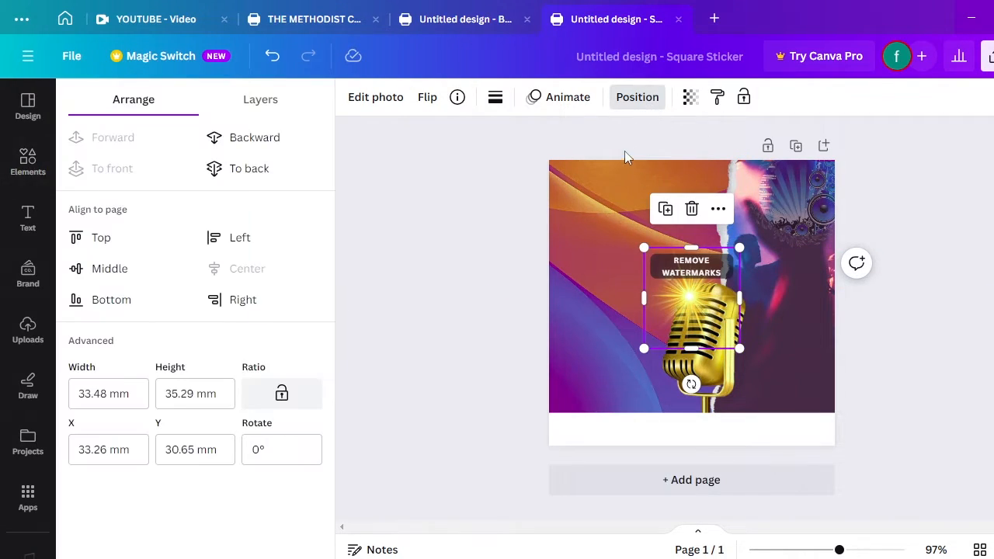
left_click(277, 153)
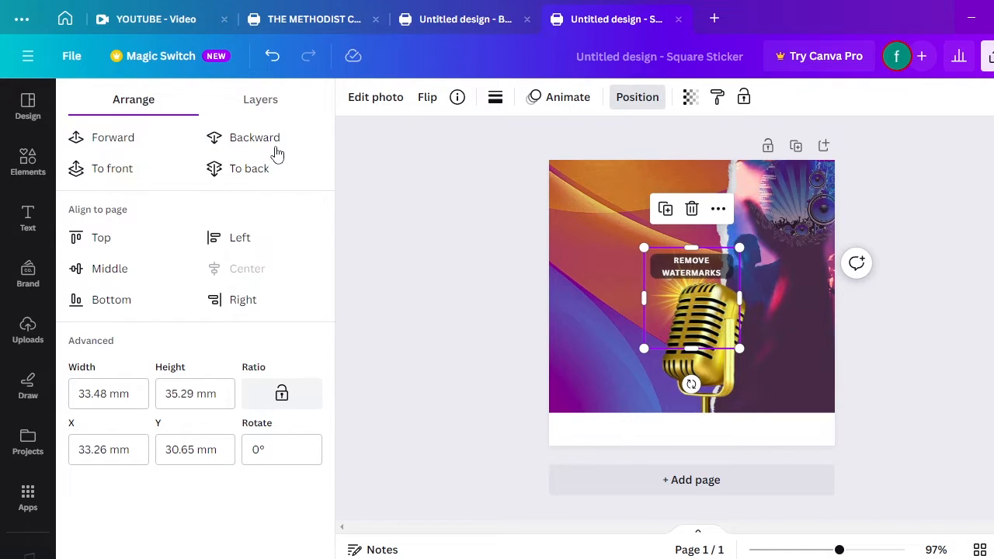
Enlarge the sparkle to about 42.11 × 44.39 mm and nudge it behind the microphone head
left_click(591, 251)
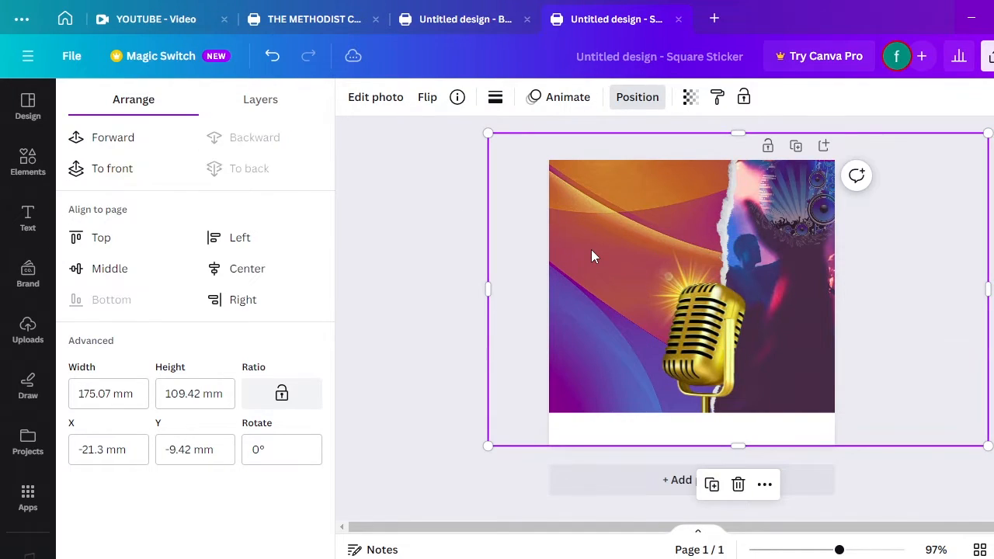
left_click(664, 287)
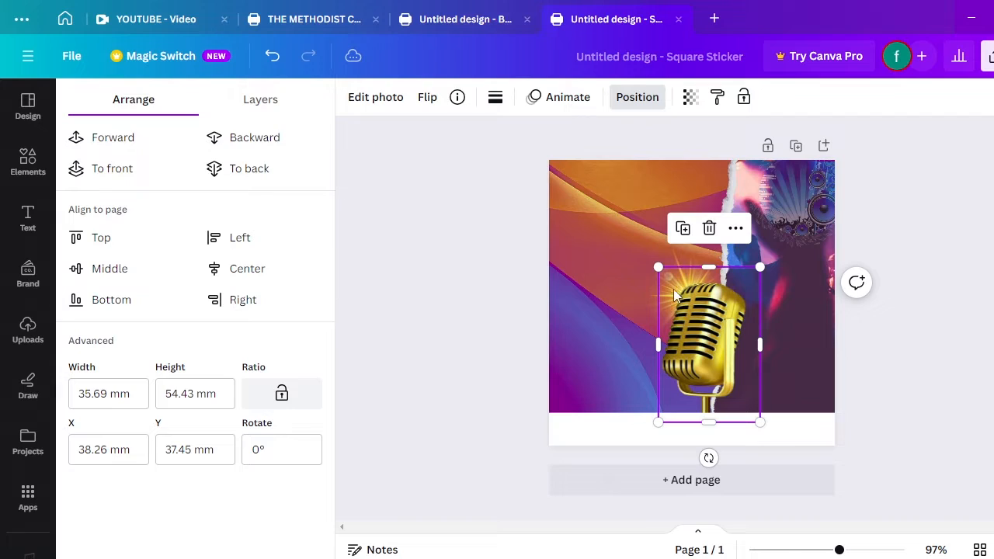
left_click(638, 226)
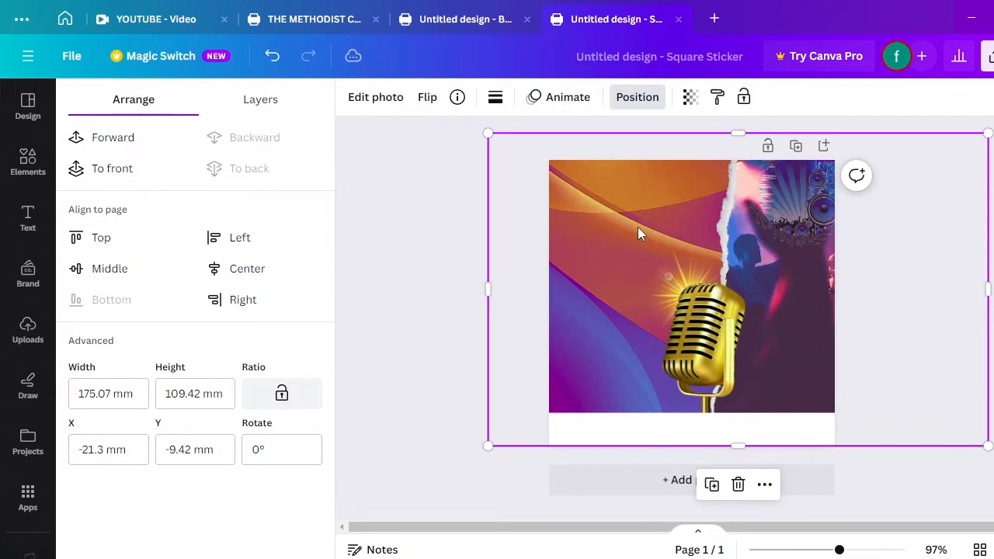
left_click(684, 269)
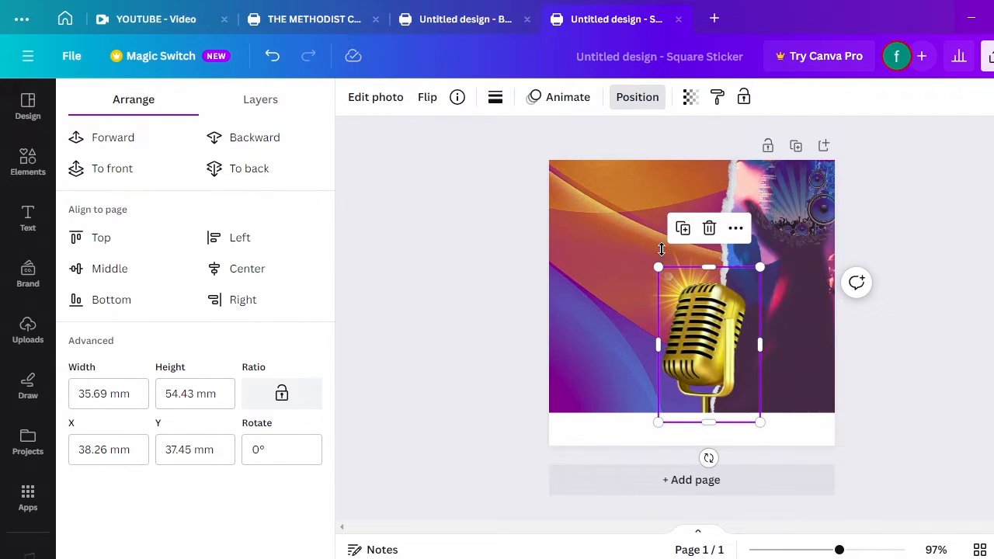
left_click(662, 249)
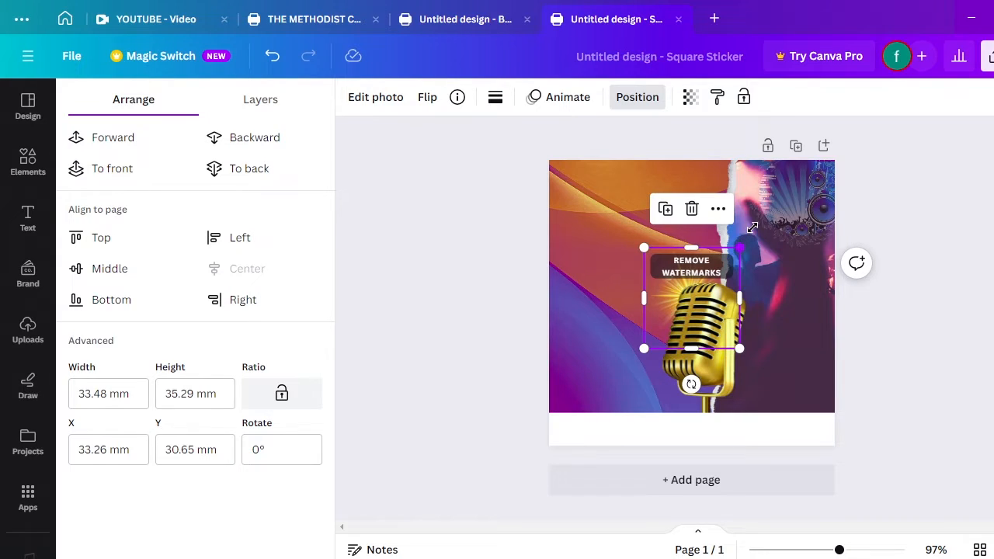
left_click_drag(752, 228, 775, 204)
left_click_drag(708, 261, 700, 272)
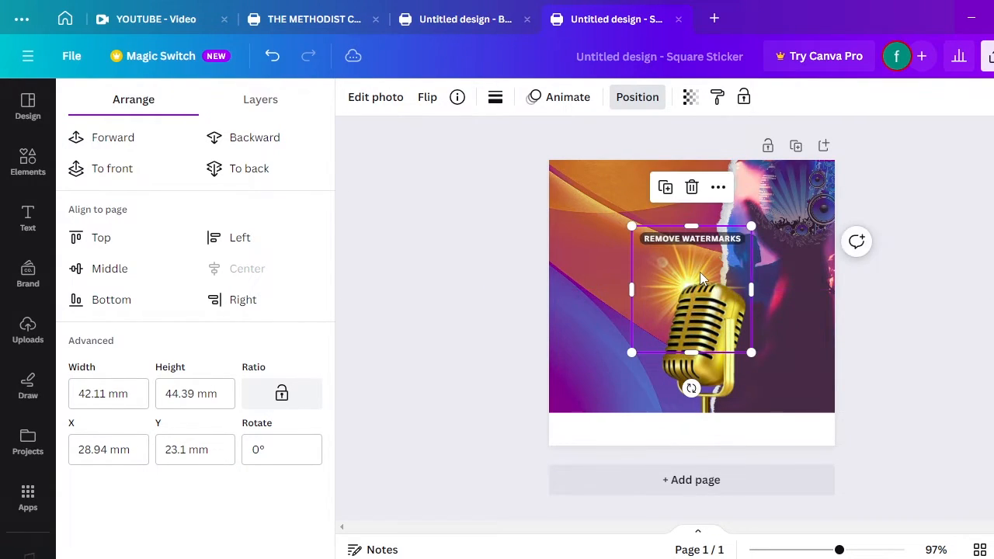
key("Down")
key("Down")
key("Down")
key("Down")
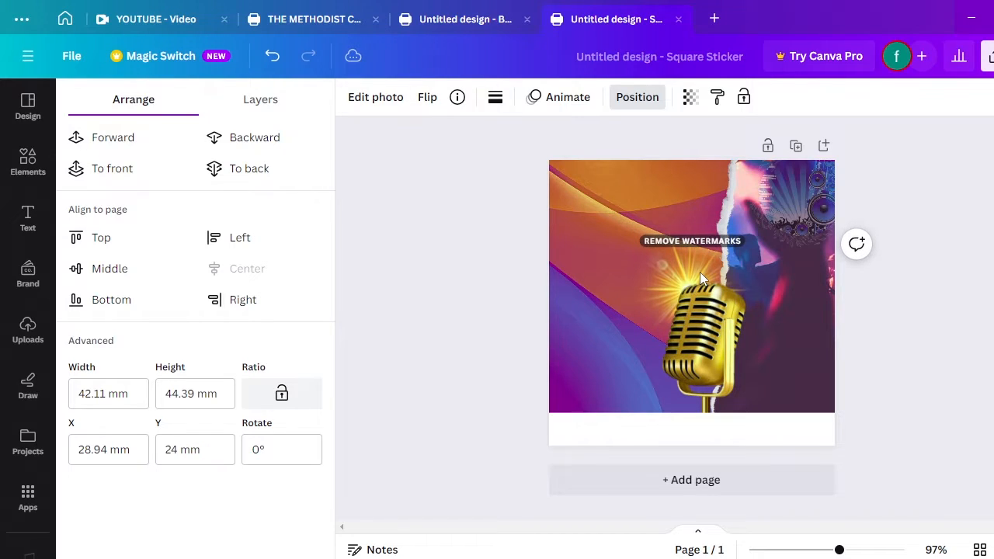
key("Down")
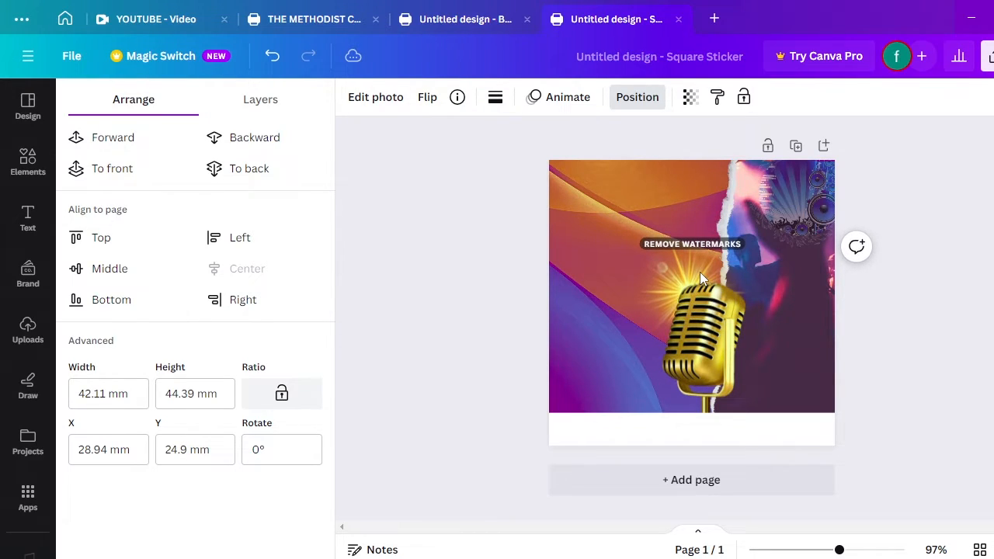
key("Right")
key("Right")
key("Down")
key("Down")
key("Down")
key("Down")
key("Down")
key("Down")
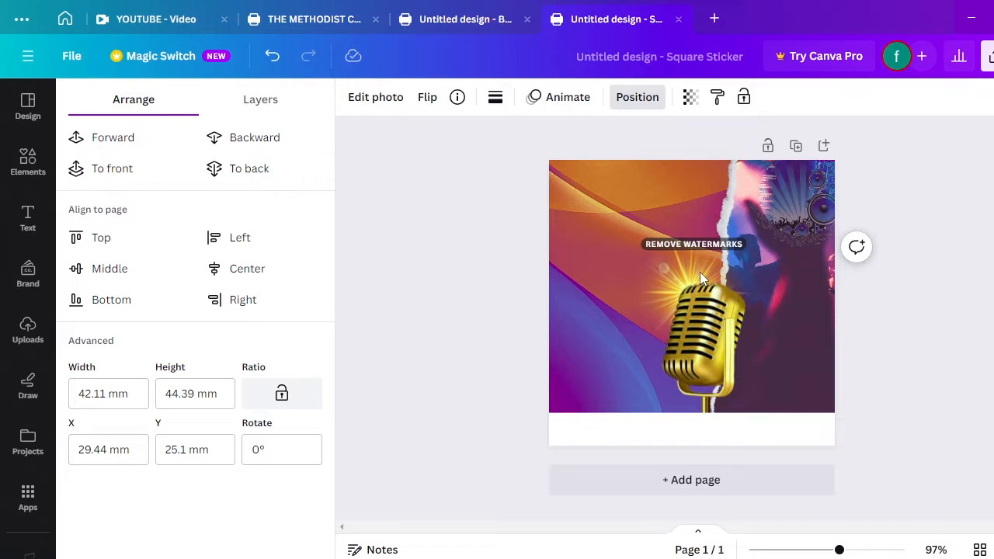
left_click(604, 236)
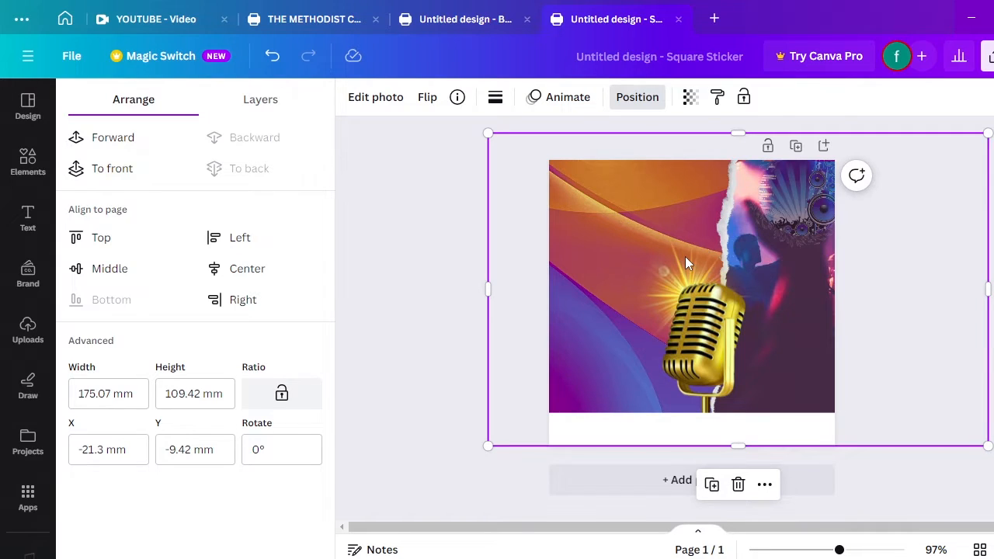
Try a torn landscape frame and resized glowing light from Recently used, then undo both
left_click(31, 163)
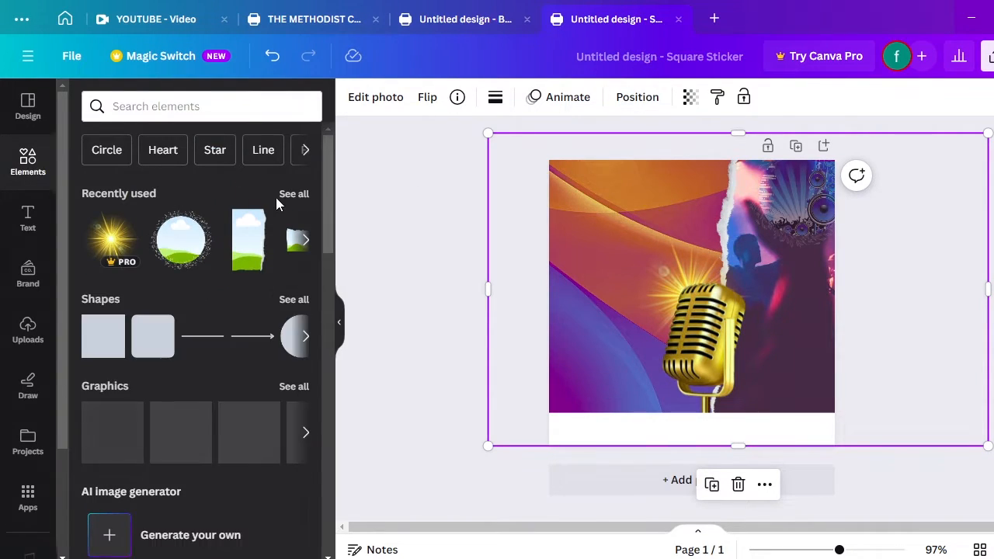
left_click(292, 194)
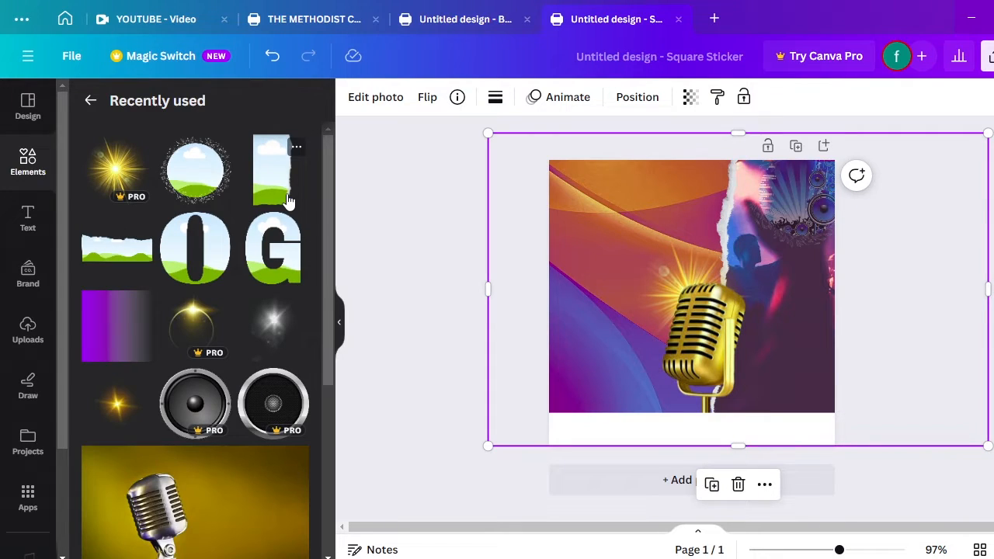
left_click(272, 171)
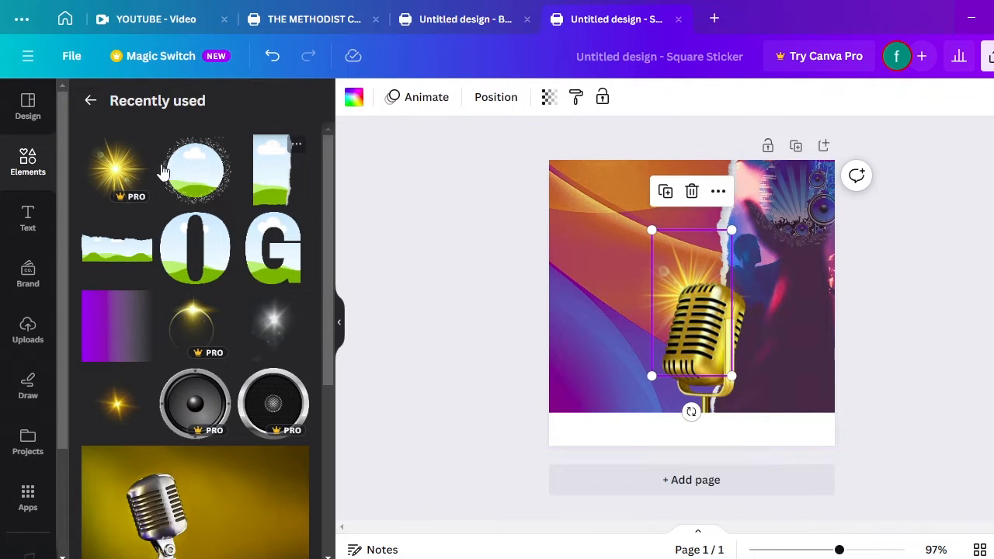
left_click(195, 322)
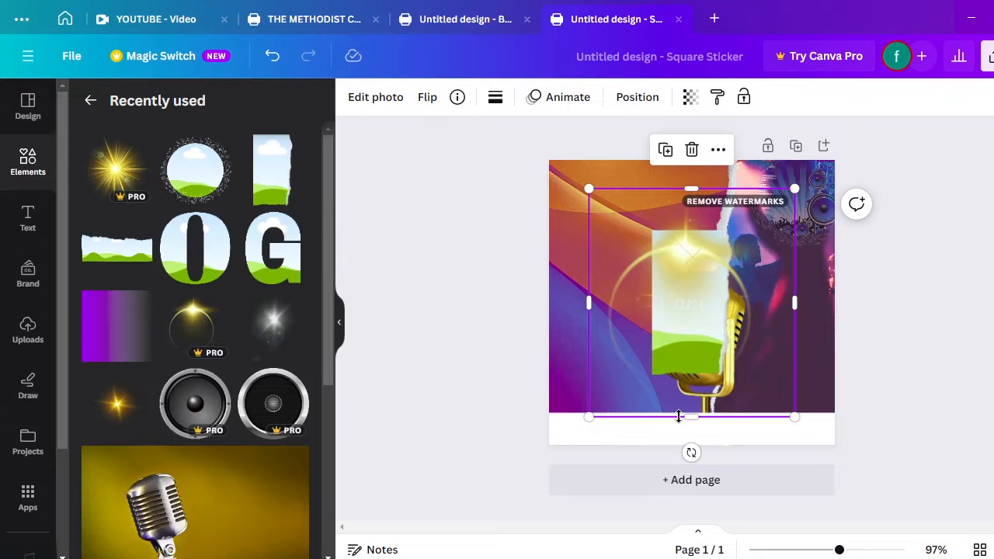
left_click_drag(693, 419, 681, 301)
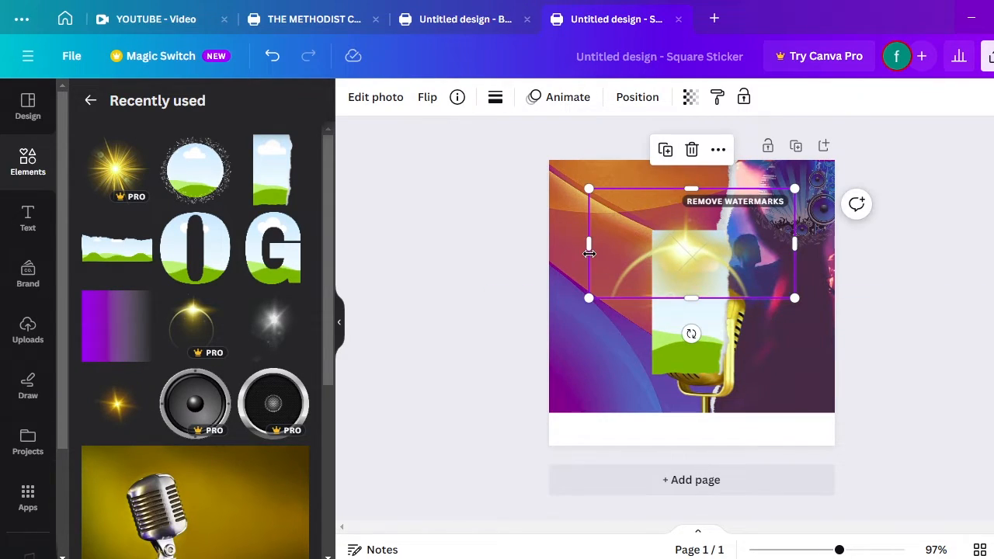
left_click_drag(590, 245, 622, 247)
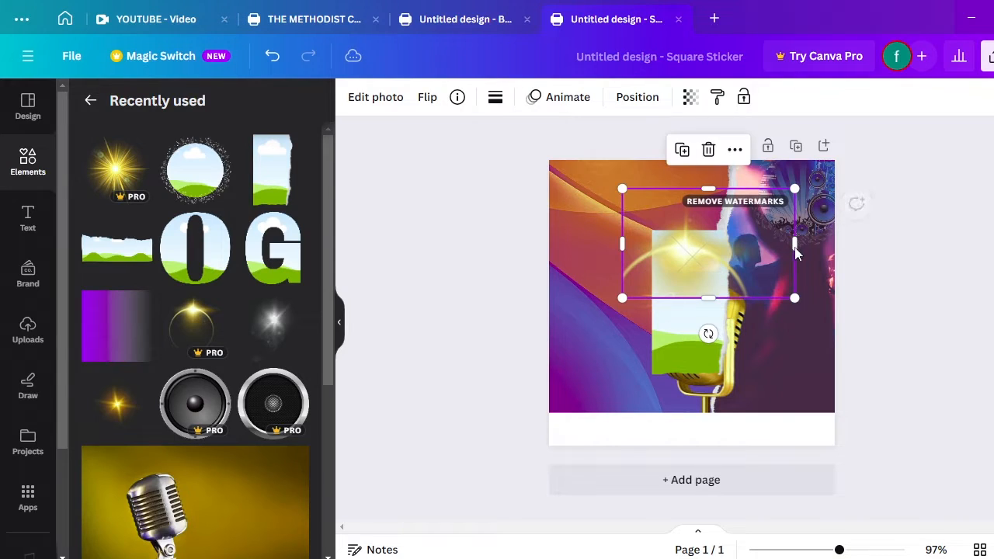
left_click_drag(795, 246, 729, 409)
key("ctrl+z")
key("ctrl+z")
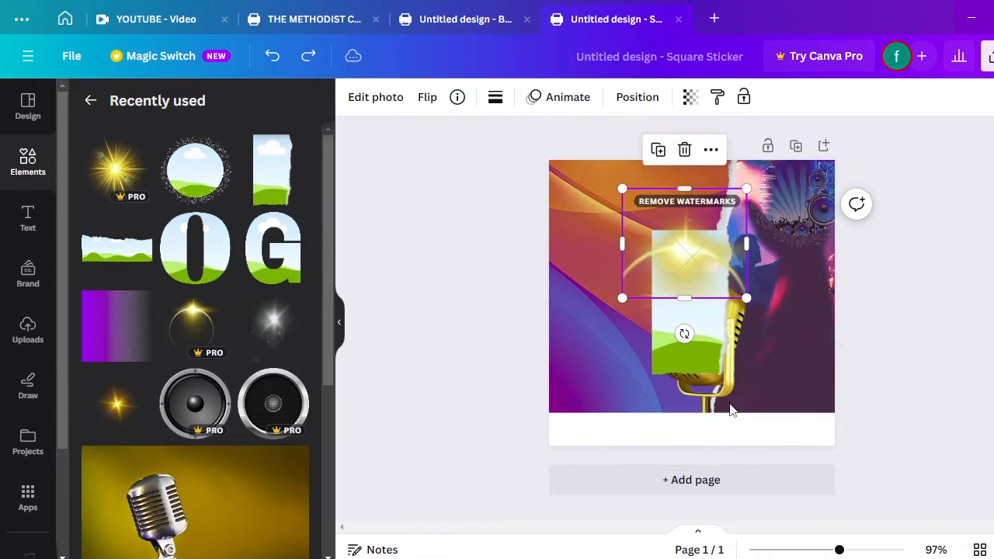
key("ctrl+z")
key("ctrl+z")
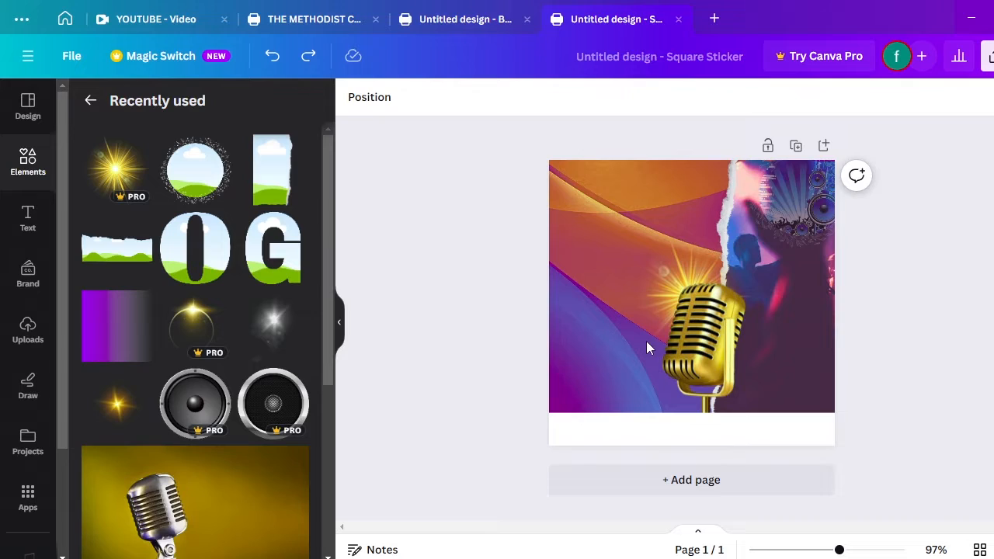
Add a glowing light ring, move it left over the waves, and shrink it
left_click(200, 324)
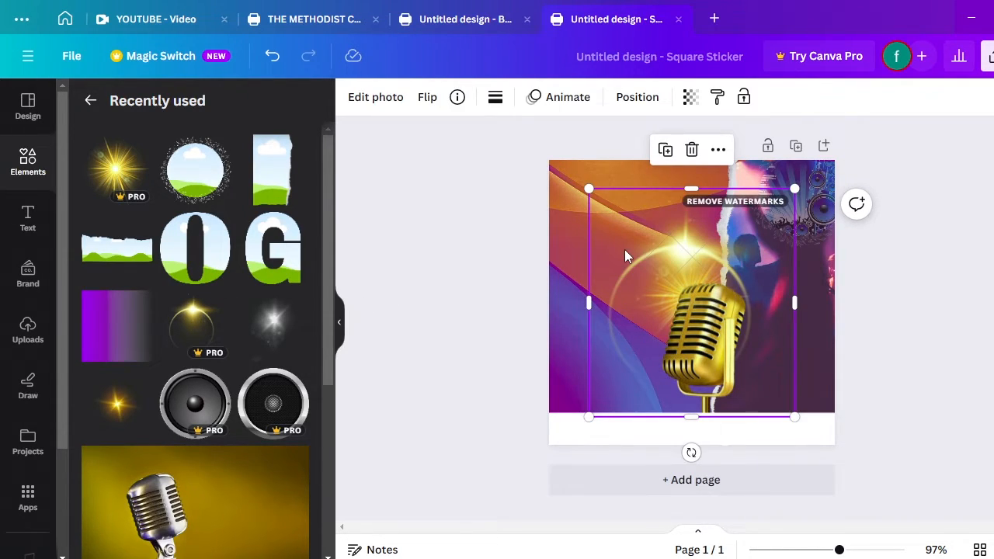
left_click_drag(625, 249, 539, 271)
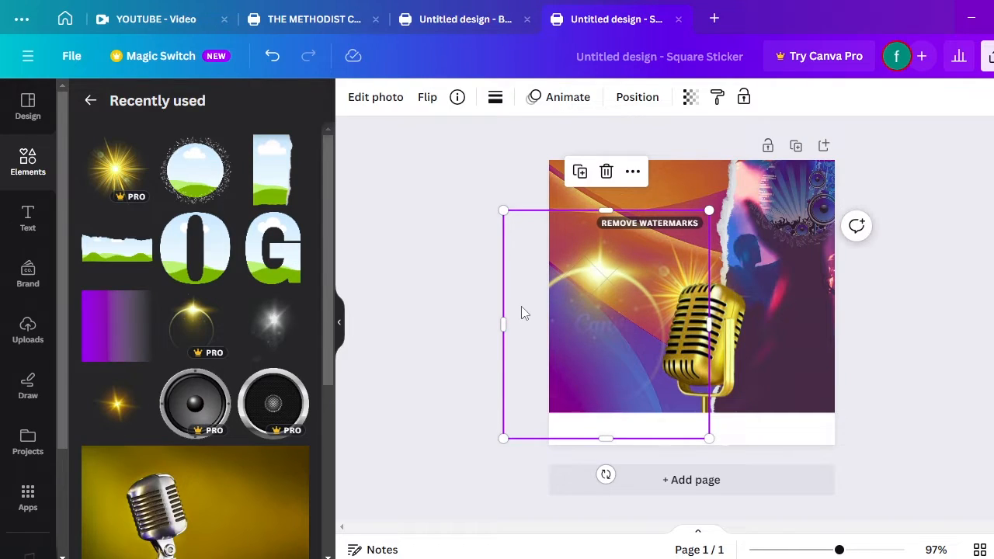
left_click_drag(540, 326, 563, 325)
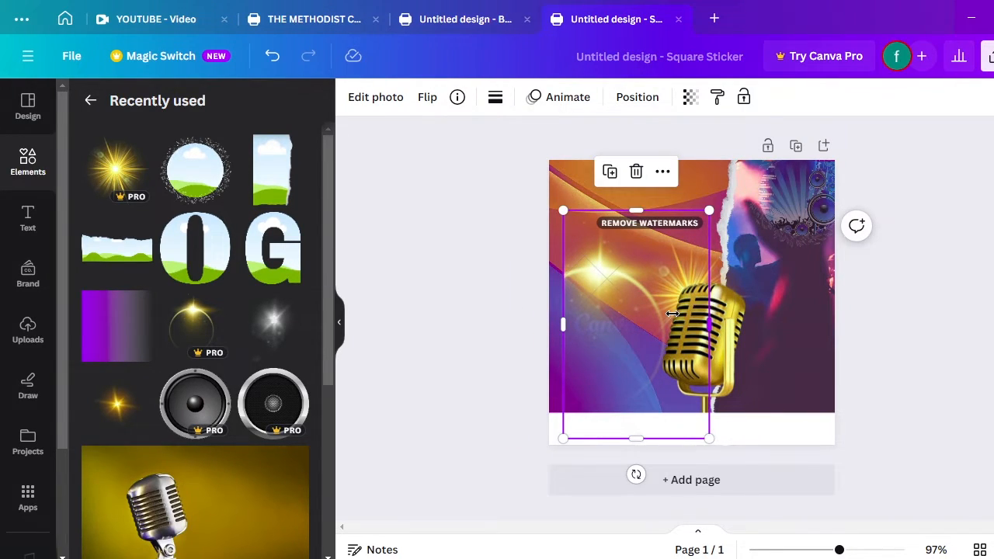
left_click_drag(673, 313, 658, 343)
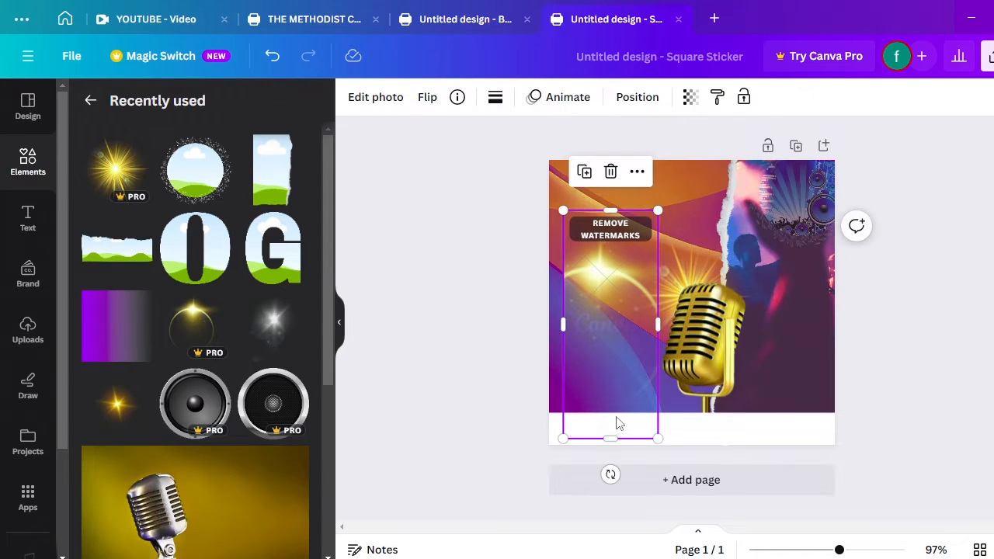
left_click_drag(613, 438, 702, 396)
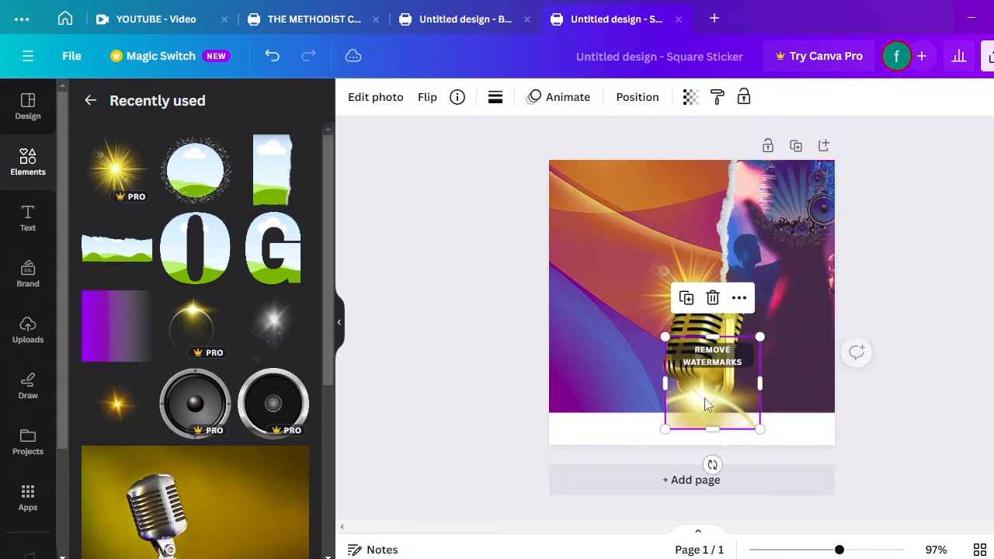
left_click_drag(715, 338, 721, 405)
Check the torn crowd photo and gold microphone, then switch to File Explorer
left_click(768, 384)
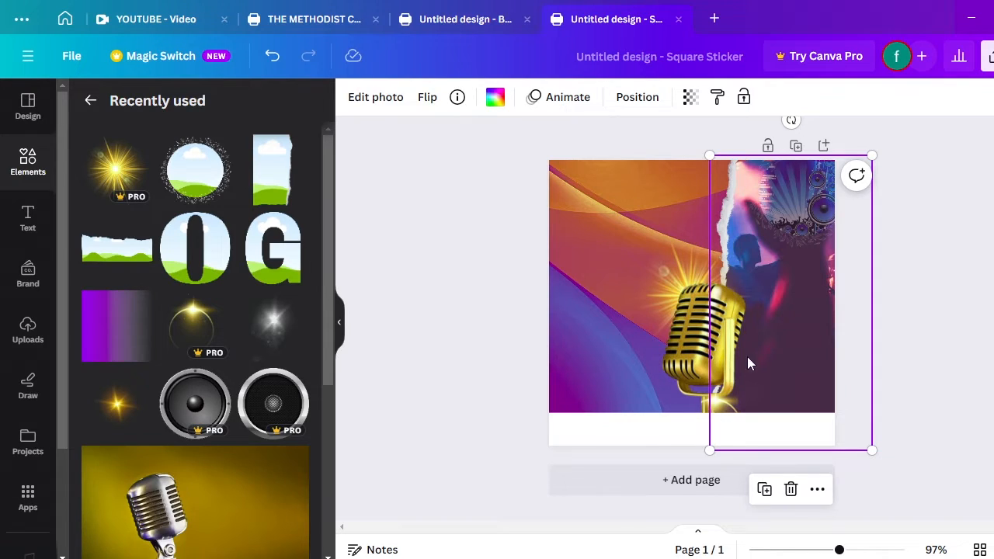
left_click(637, 257)
left_click(868, 325)
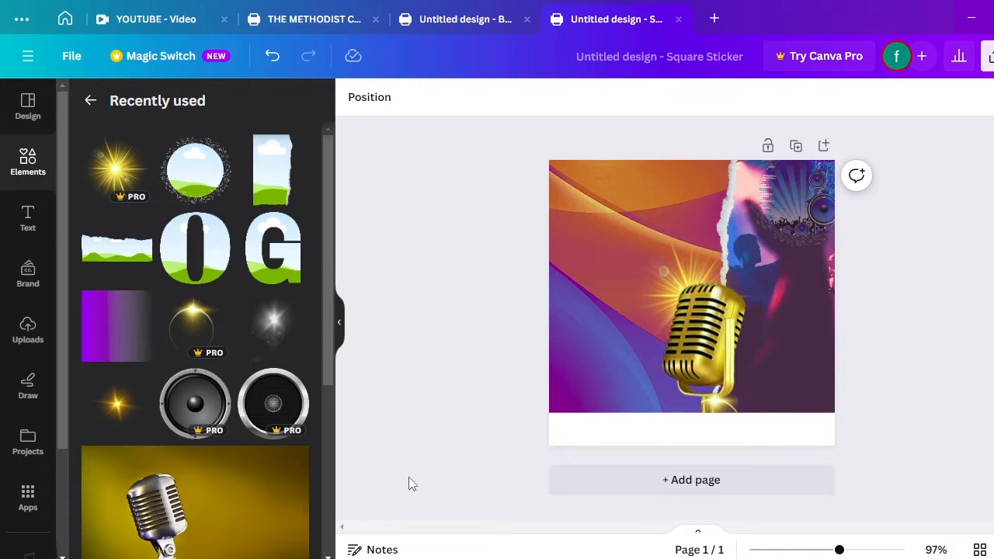
left_click(380, 558)
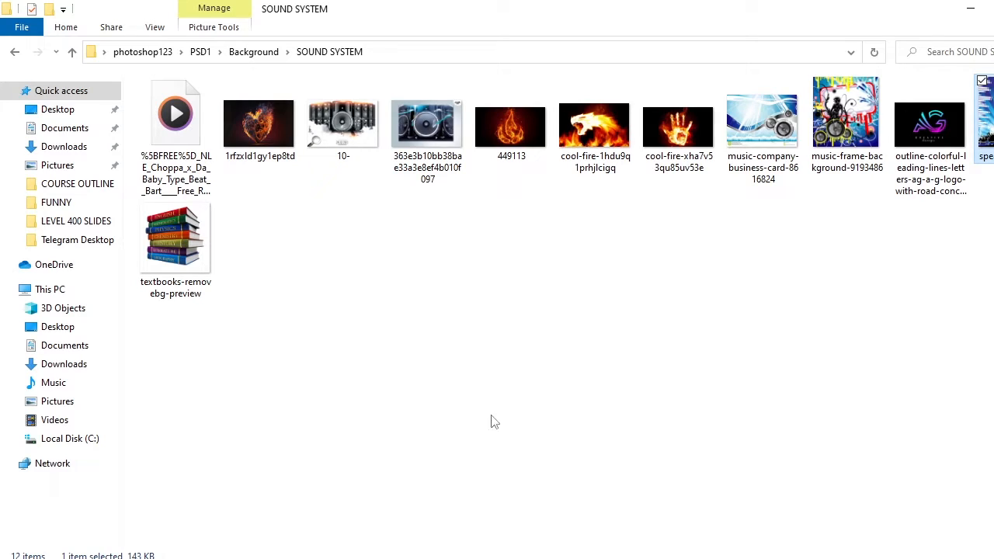
Go up to PSD1, open PICTURES > Background remover, and drag the preacher cutout onto the design
left_click(72, 52)
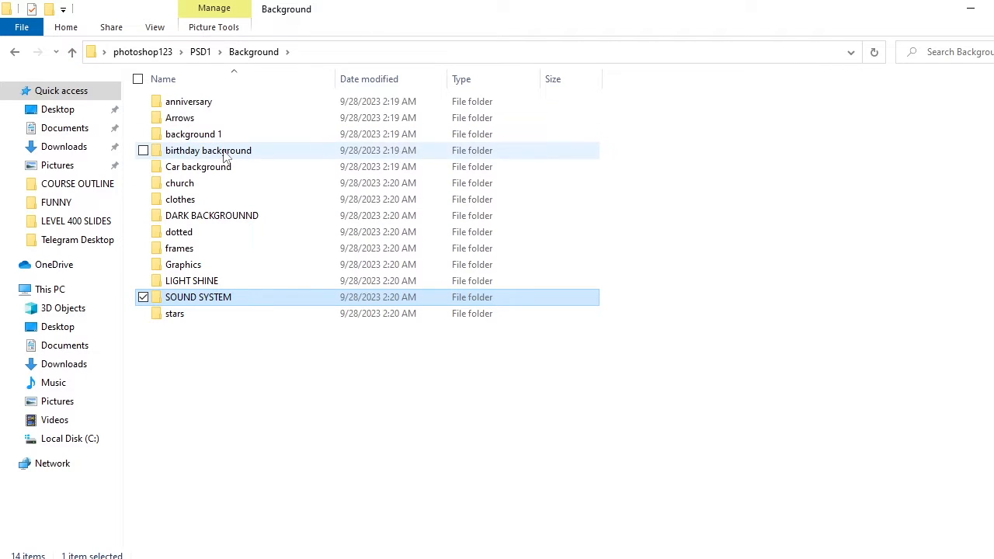
left_click(71, 51)
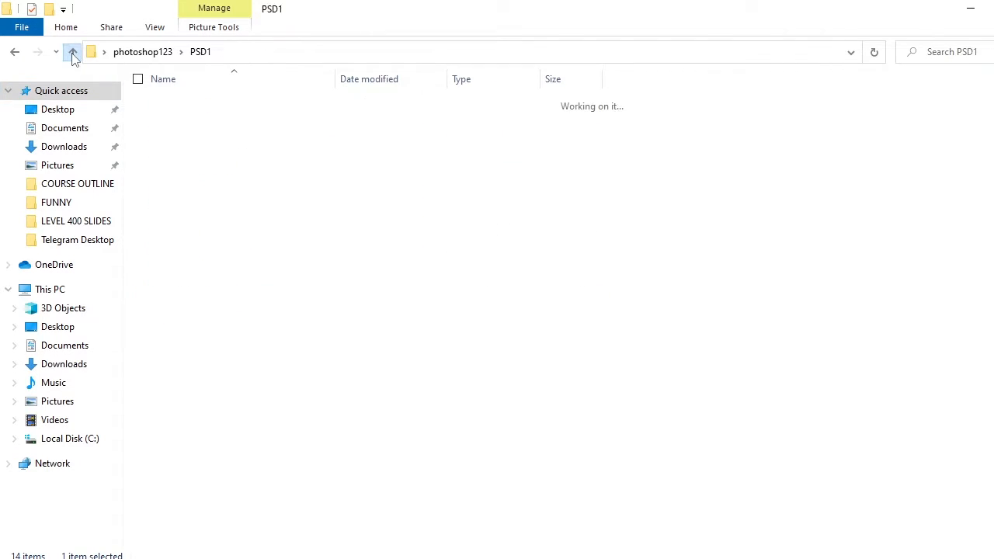
double_click(212, 168)
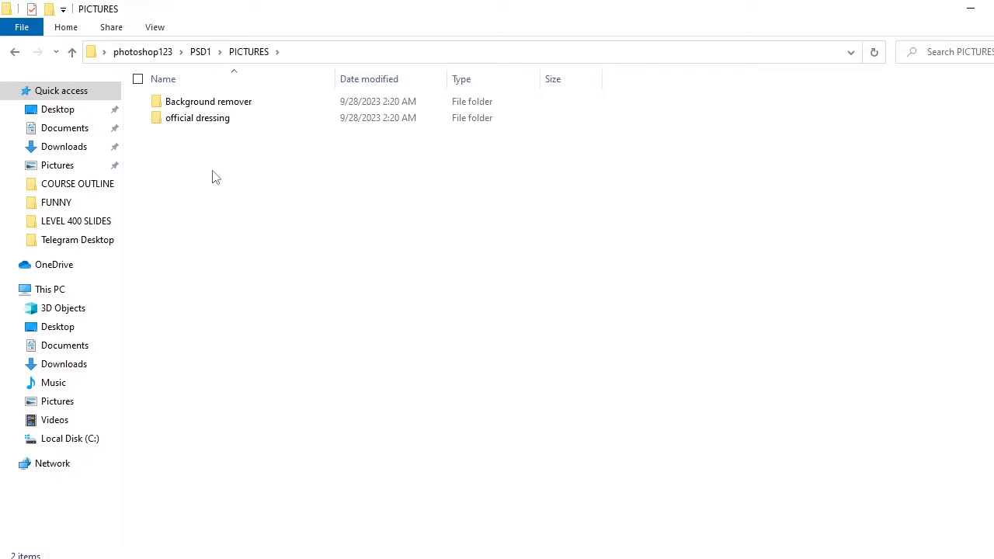
double_click(214, 107)
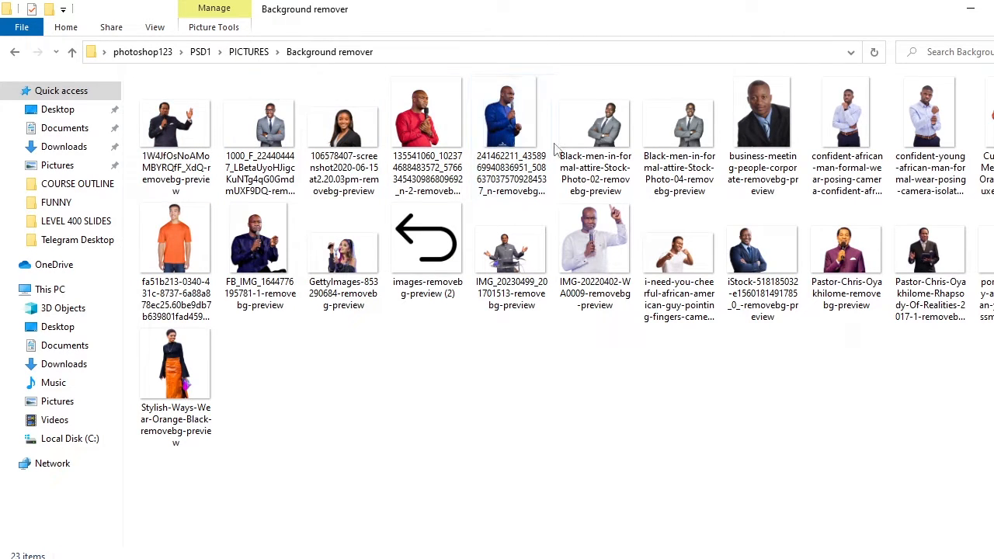
left_click_drag(264, 249, 592, 320)
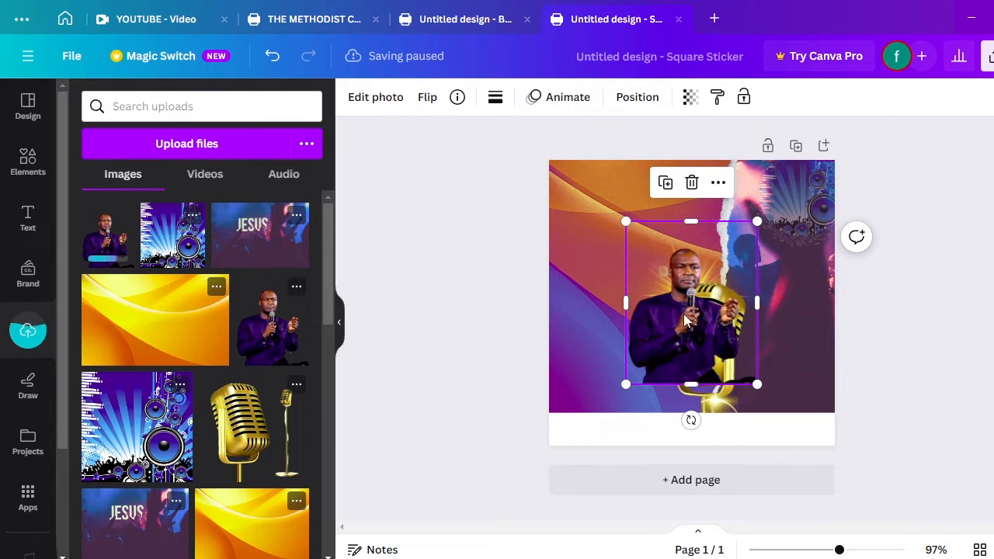
Move the preacher cutout down-left and trim its bottom and right edges slightly
left_click_drag(670, 328, 625, 370)
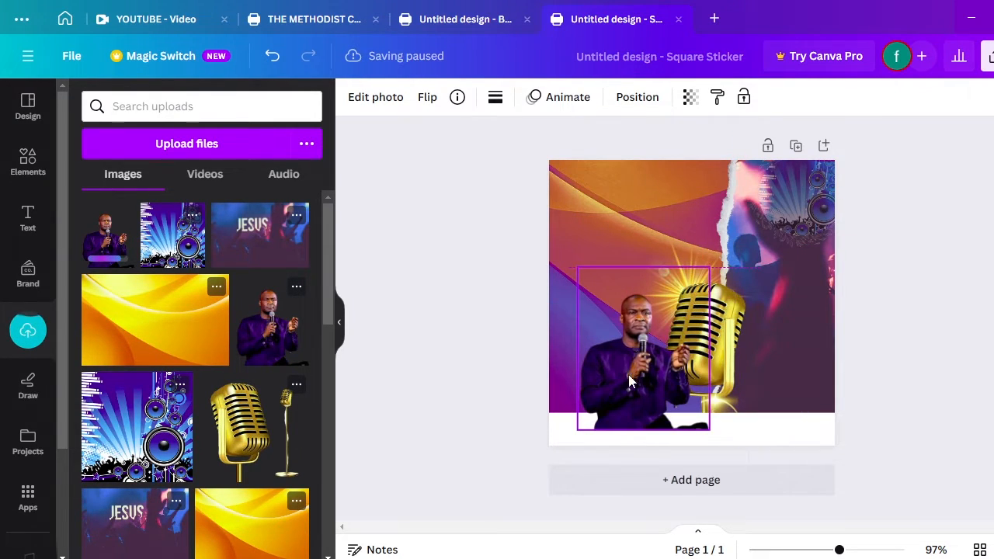
left_click_drag(643, 429, 643, 417)
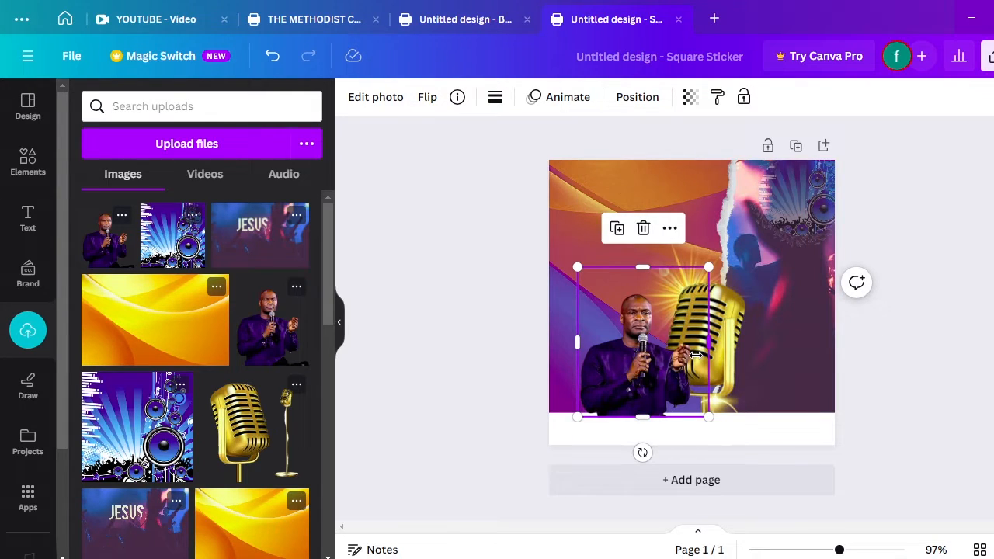
left_click_drag(696, 355, 687, 355)
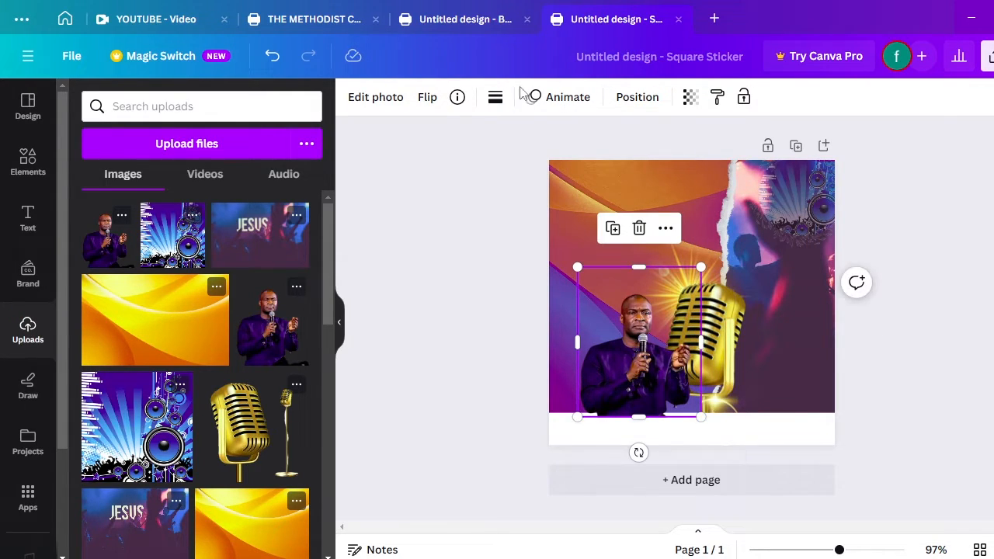
Flip the preacher photo horizontally, enlarge it to about 59 × 78.1, and shift it right
left_click(427, 97)
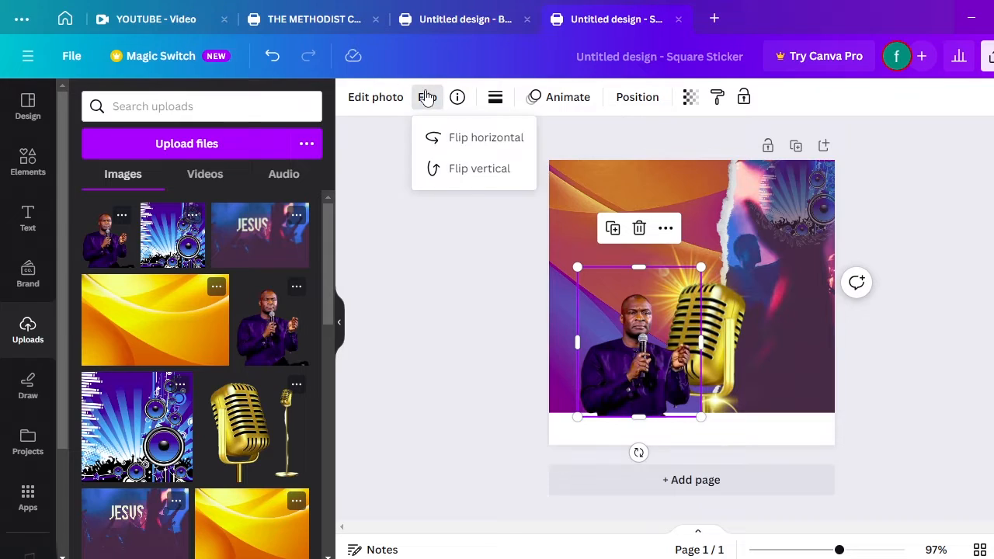
left_click(465, 147)
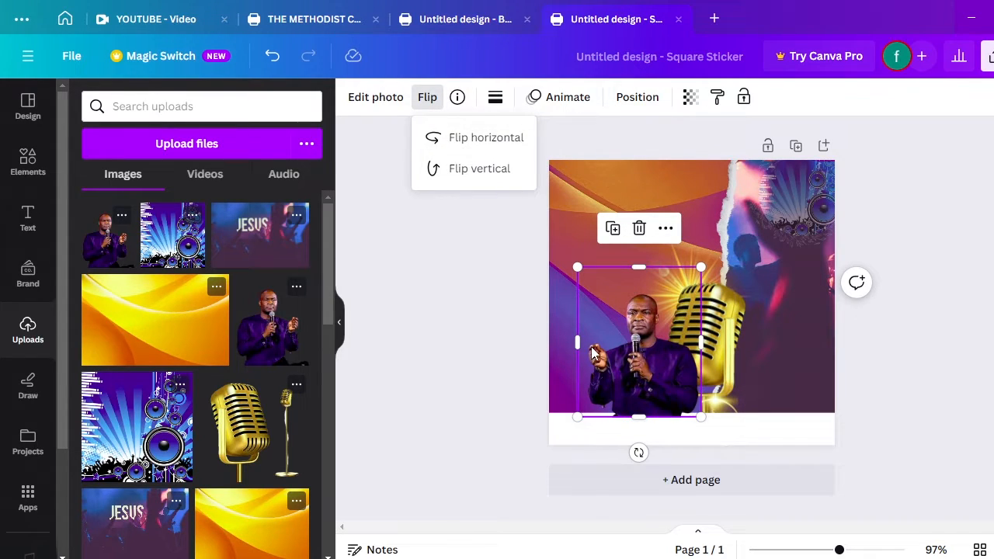
left_click_drag(651, 371, 678, 378)
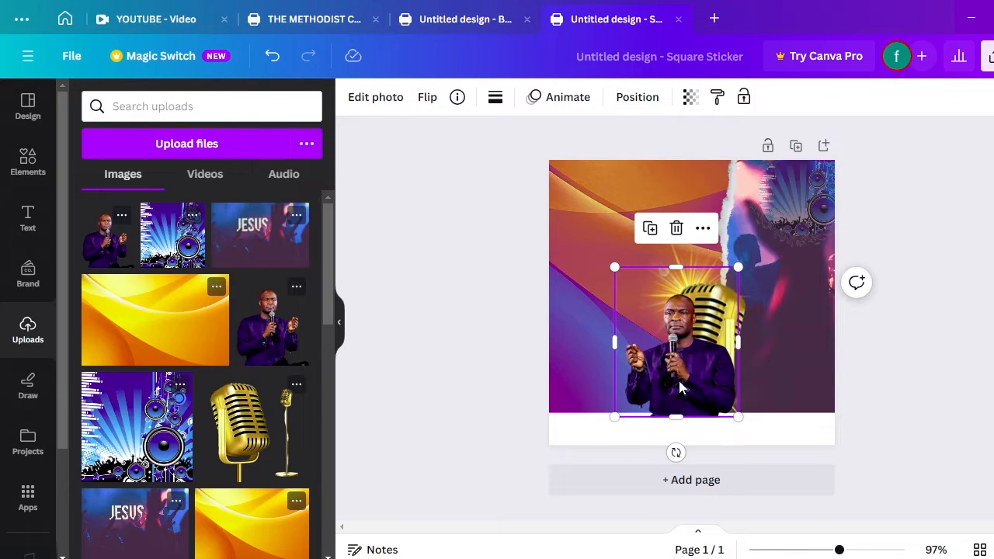
left_click_drag(624, 344, 633, 344)
left_click_drag(629, 273, 578, 184)
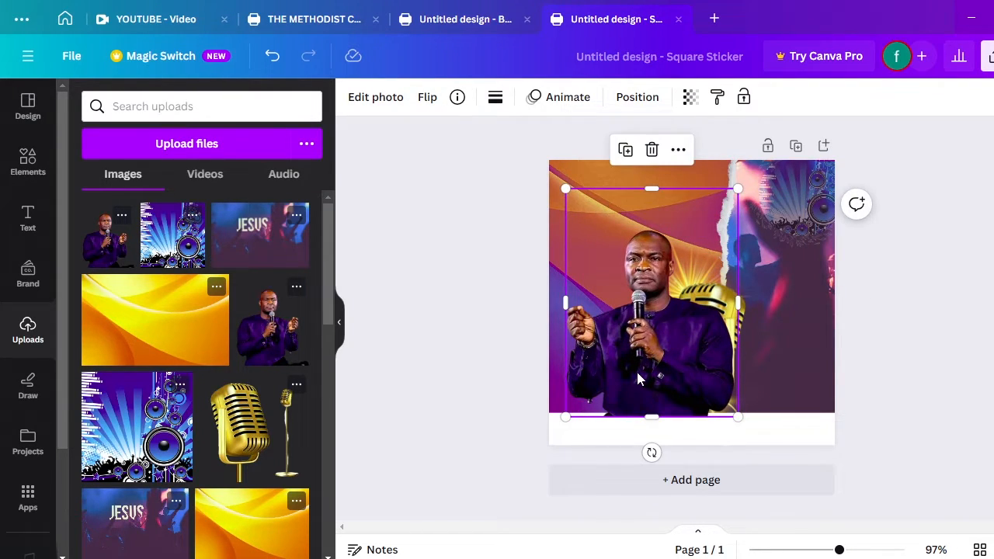
left_click_drag(639, 377, 653, 366)
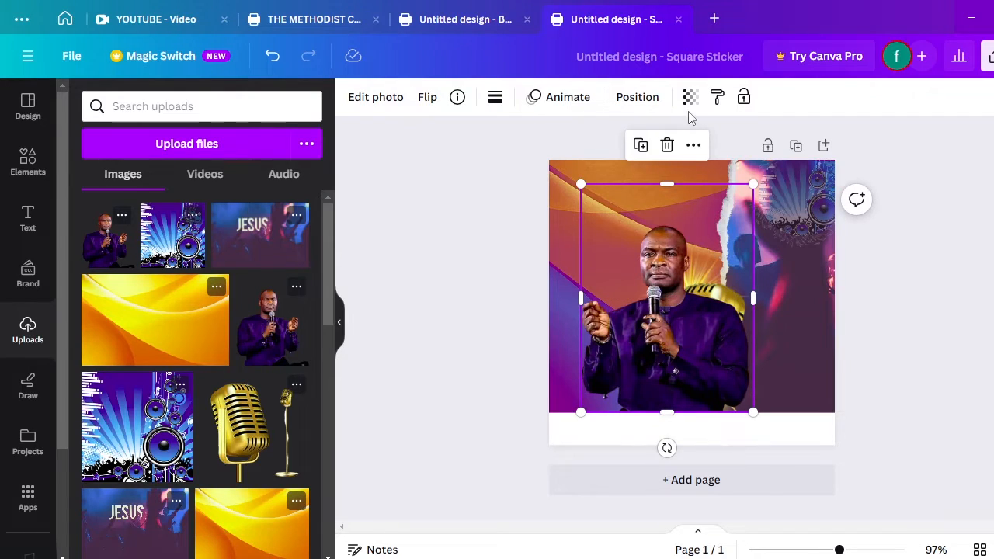
Layer the preacher photo behind the gold microphone but just above the background
left_click(644, 100)
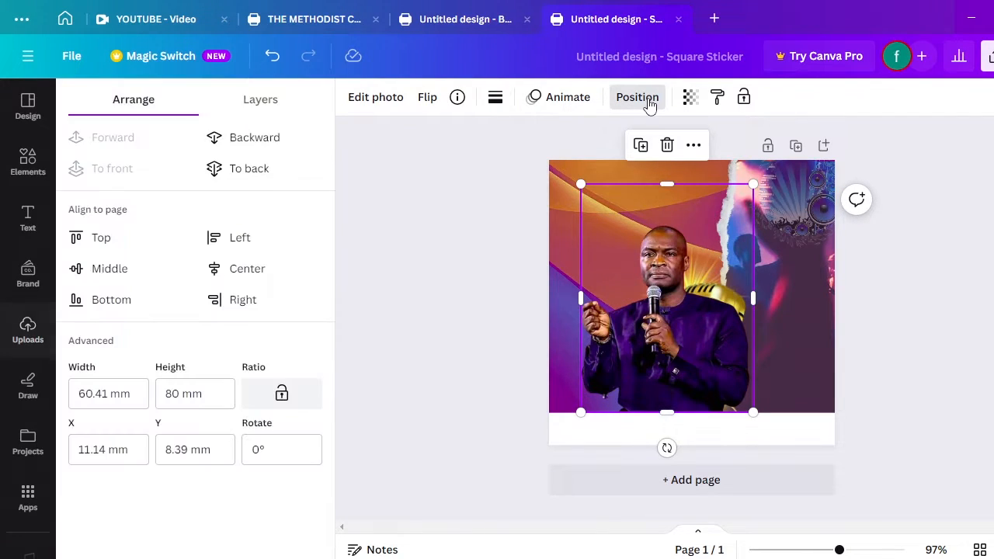
left_click(268, 142)
left_click(268, 142)
left_click(268, 142)
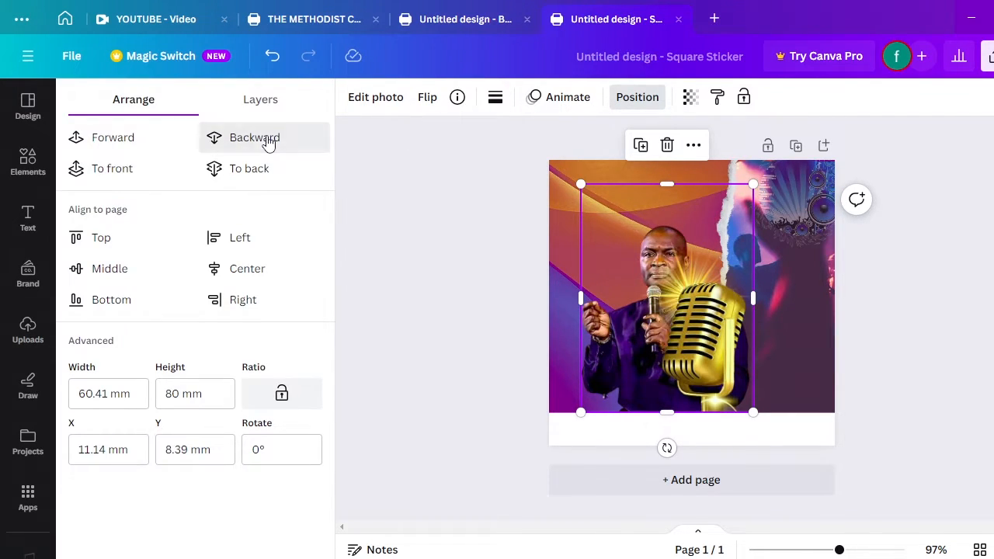
left_click(268, 143)
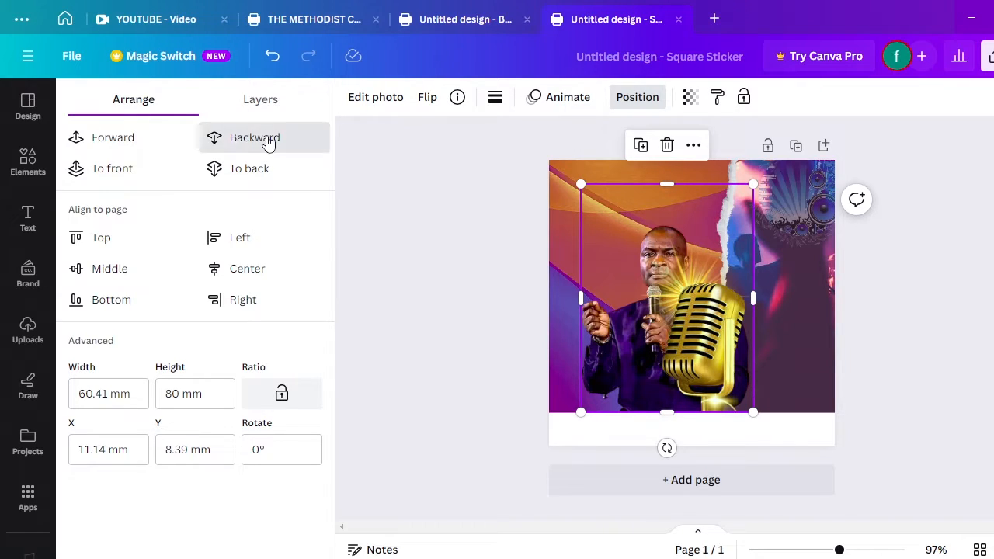
left_click(268, 143)
left_click(268, 143)
left_click(268, 142)
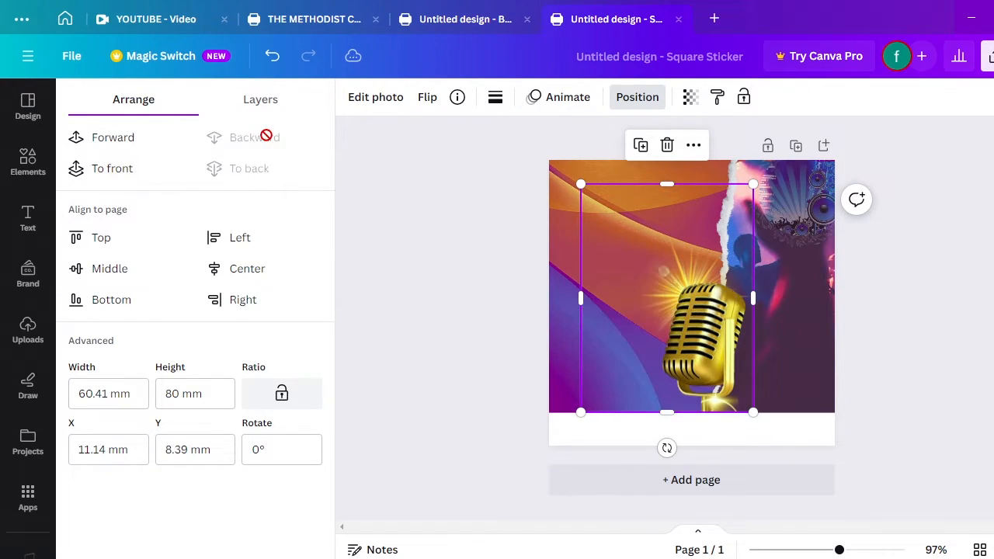
left_click(125, 142)
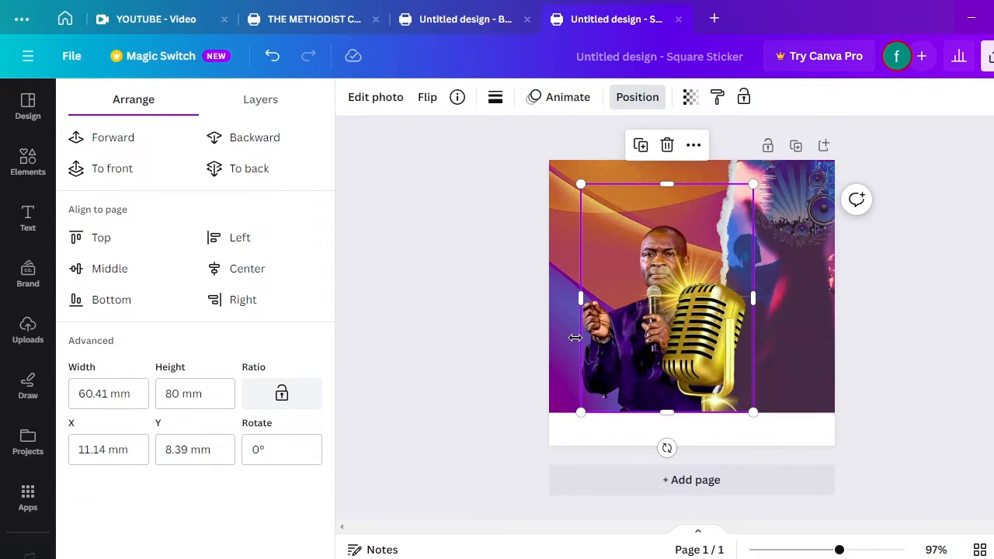
Nudge the preacher photo slightly right to about 60.41 × 80 mm
left_click(643, 343)
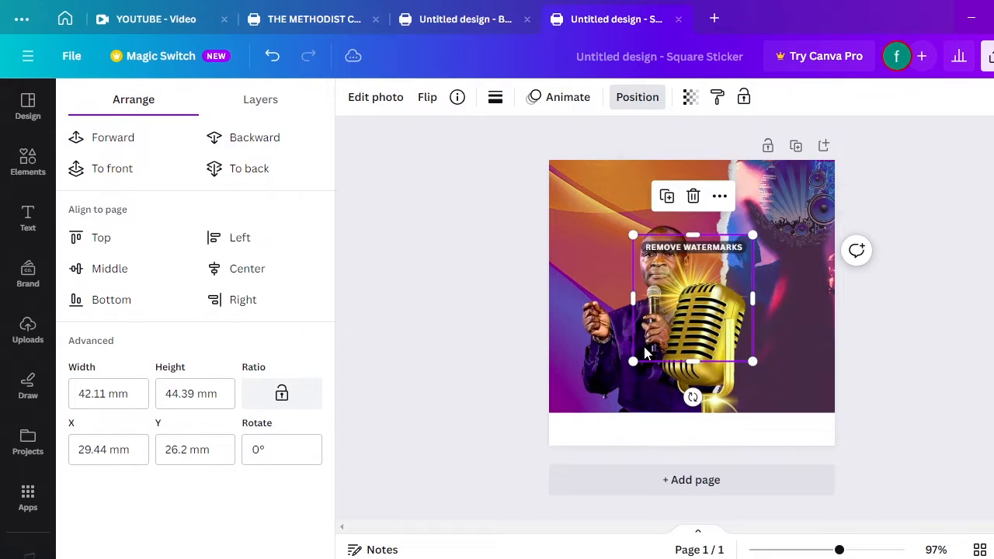
left_click(605, 343)
left_click_drag(605, 344, 642, 306)
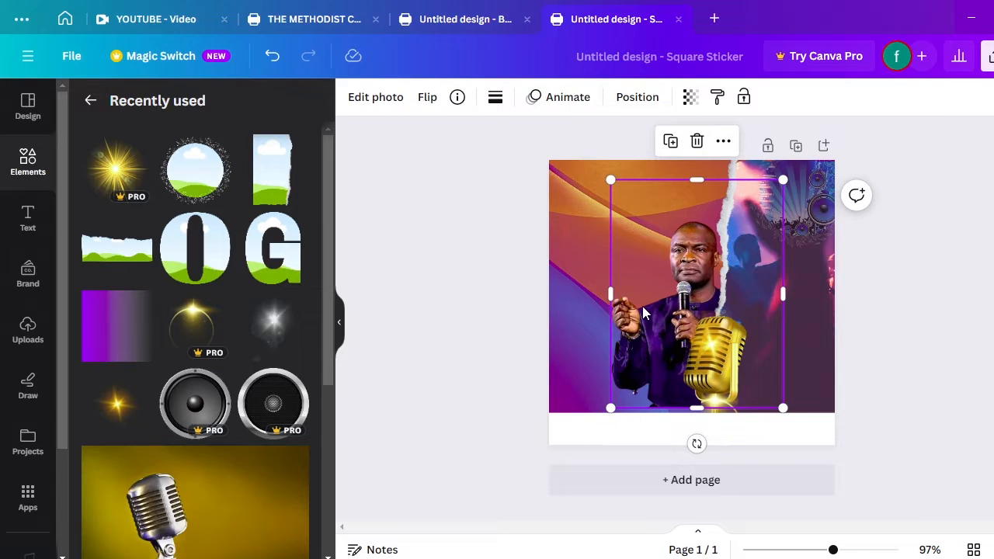
left_click(575, 253)
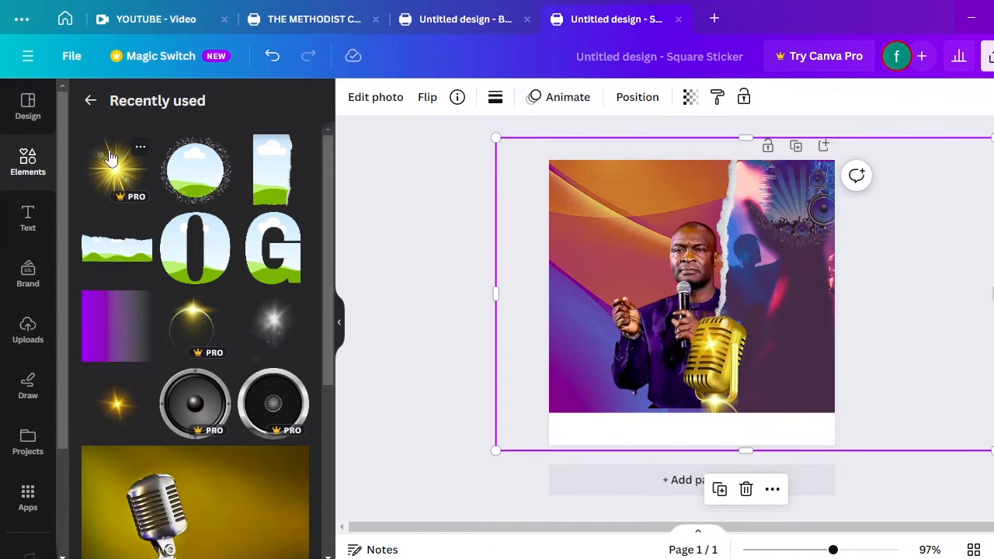
Search Elements for 'gradient' and add the purple gradient square from Graphics
left_click(29, 162)
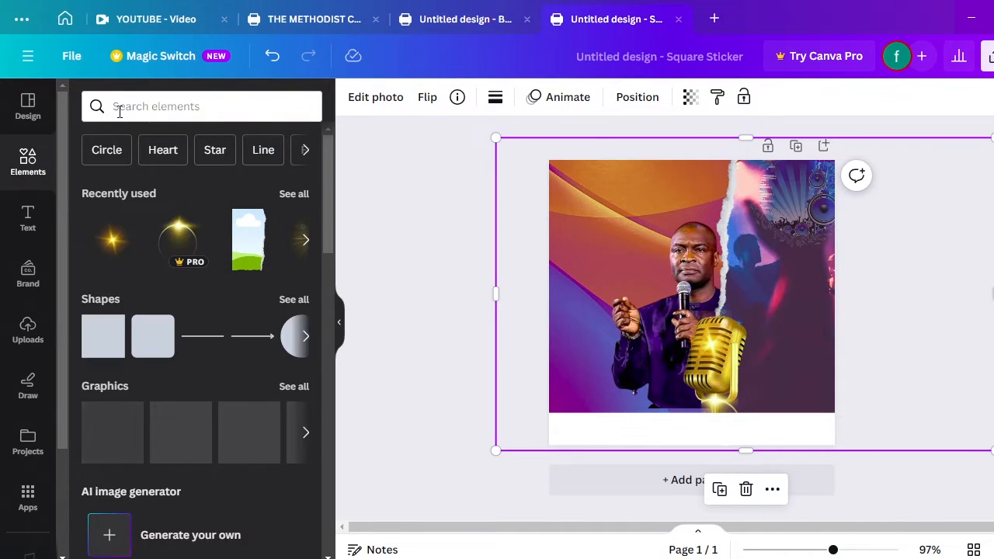
left_click(120, 113)
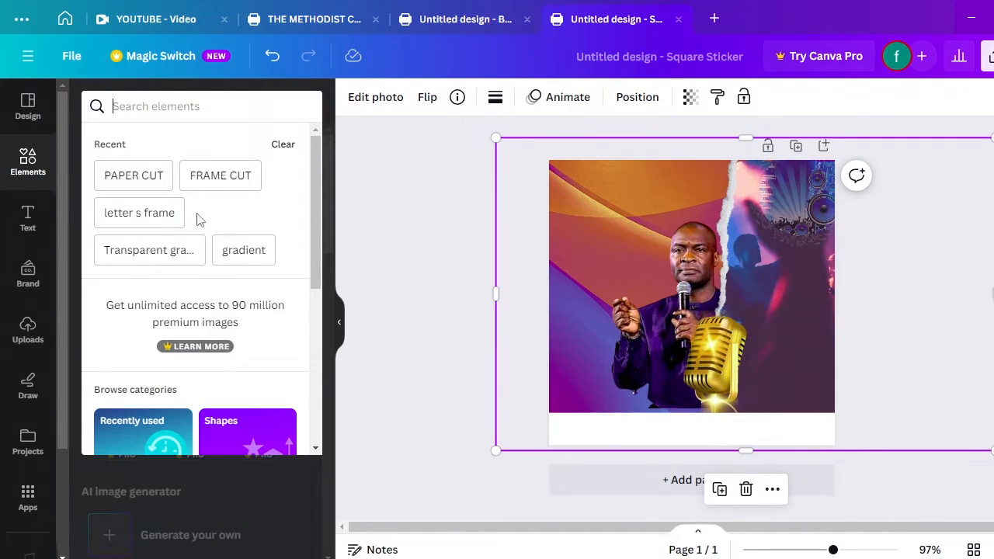
left_click(243, 252)
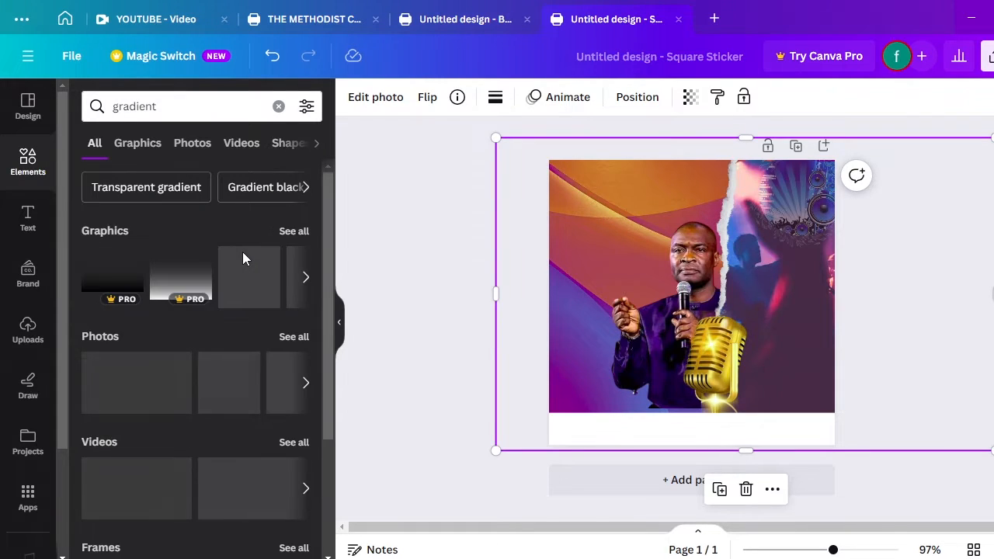
left_click(298, 238)
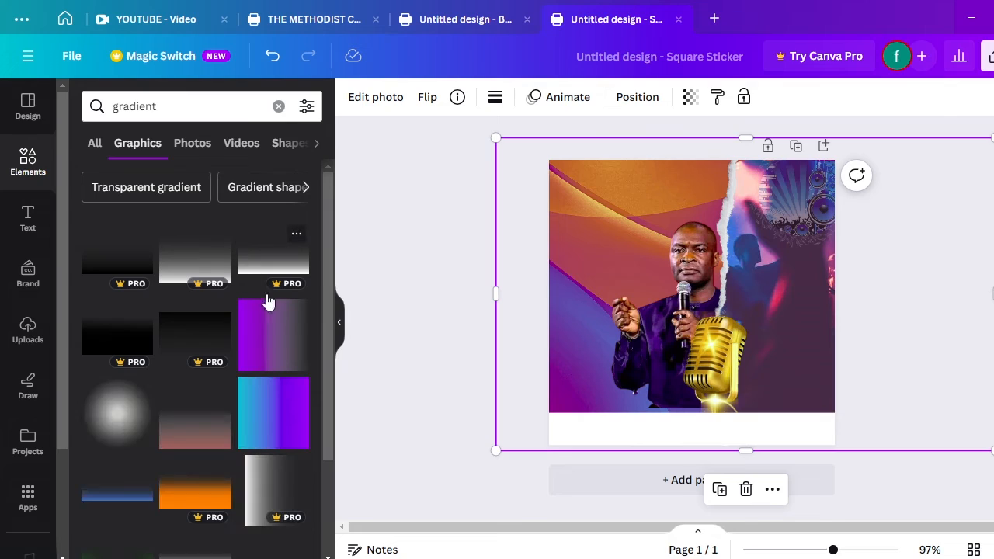
left_click(278, 340)
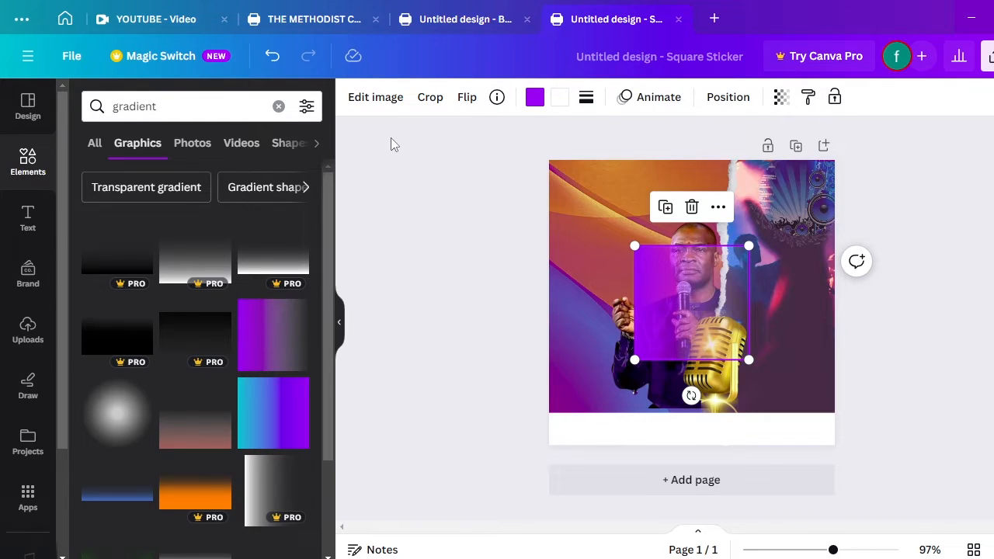
Rotate the purple square to about -90°, layer it behind the microphone but over the preacher, and nudge it right
left_click(534, 98)
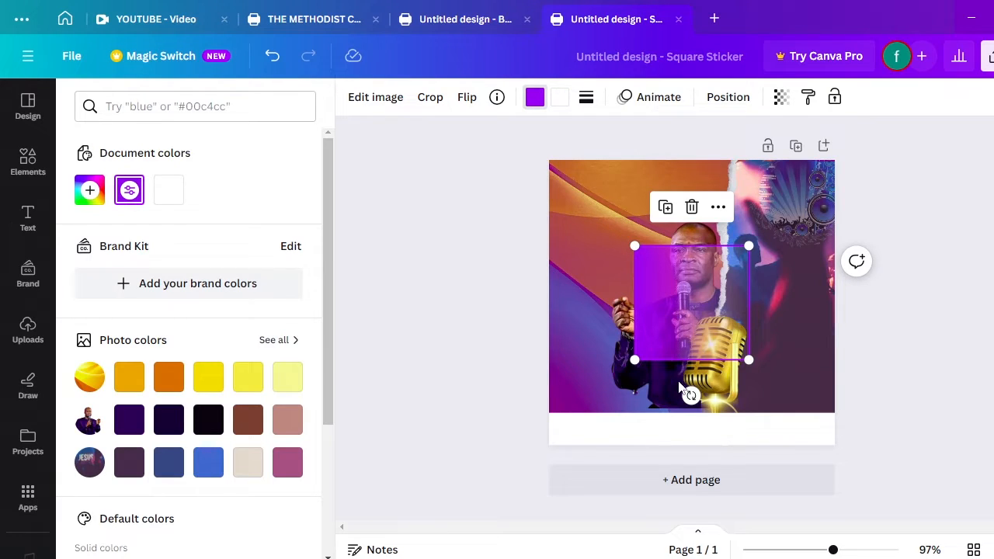
mouse_move(690, 396)
left_mouse_down()
mouse_move(753, 371)
mouse_move(739, 305)
mouse_move(697, 378)
left_mouse_up()
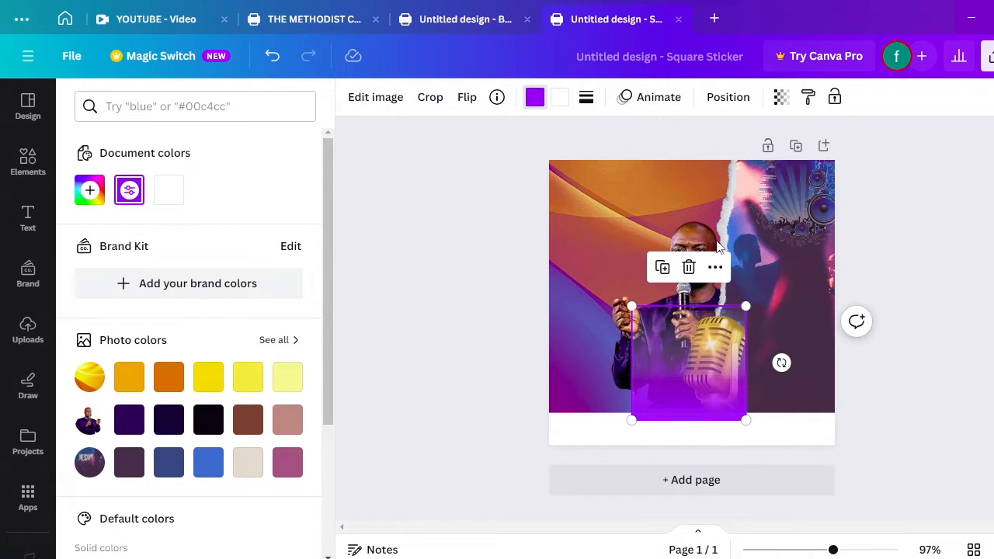
left_click(724, 108)
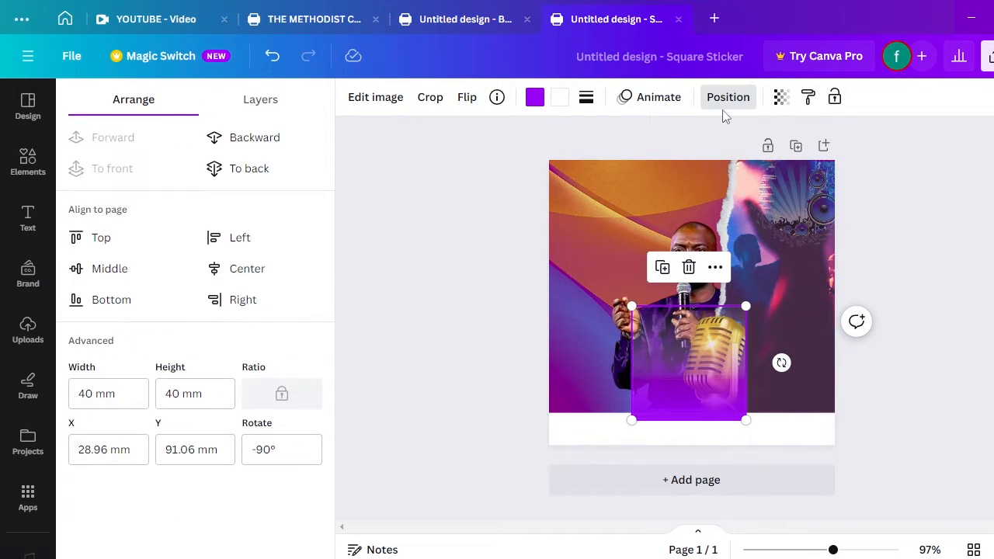
left_click(262, 145)
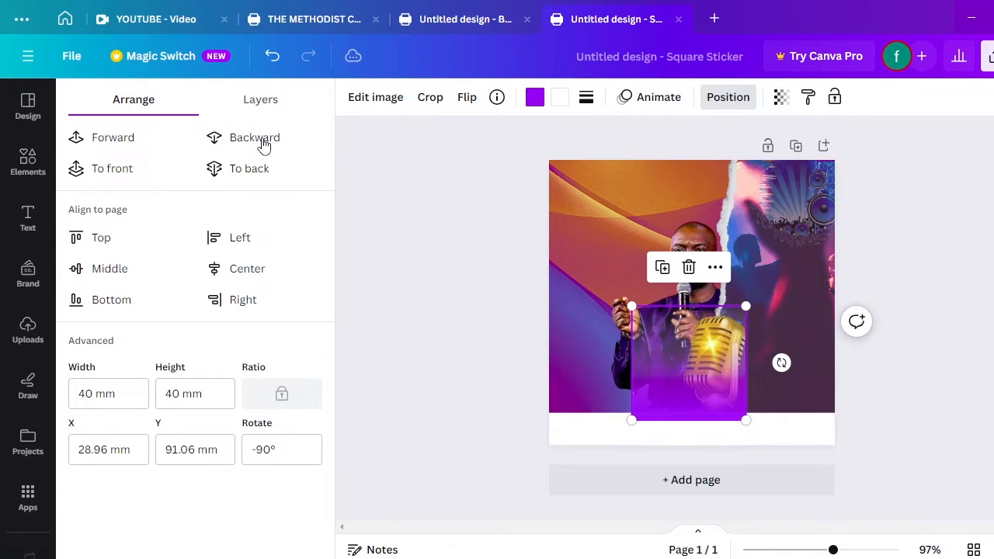
left_click(263, 144)
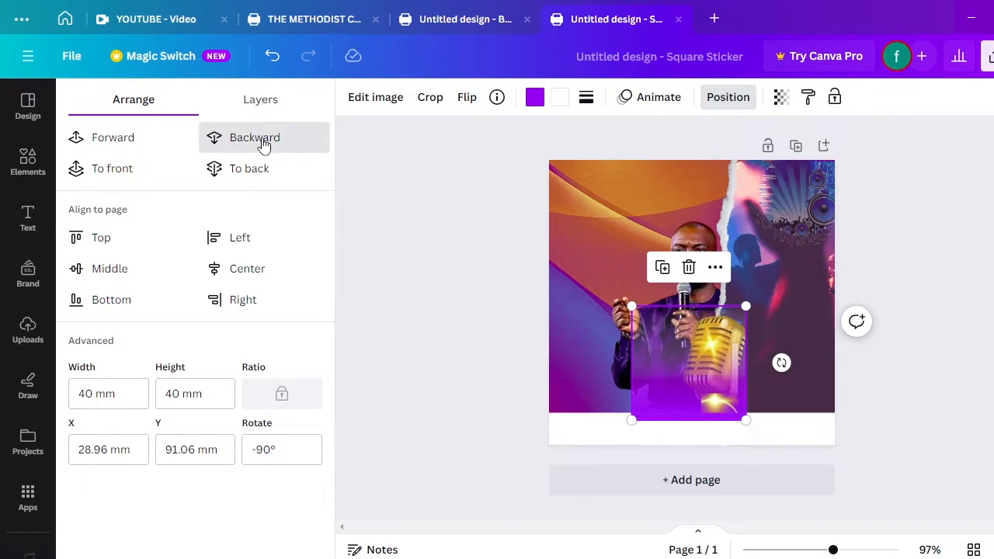
left_click(262, 145)
left_click(263, 144)
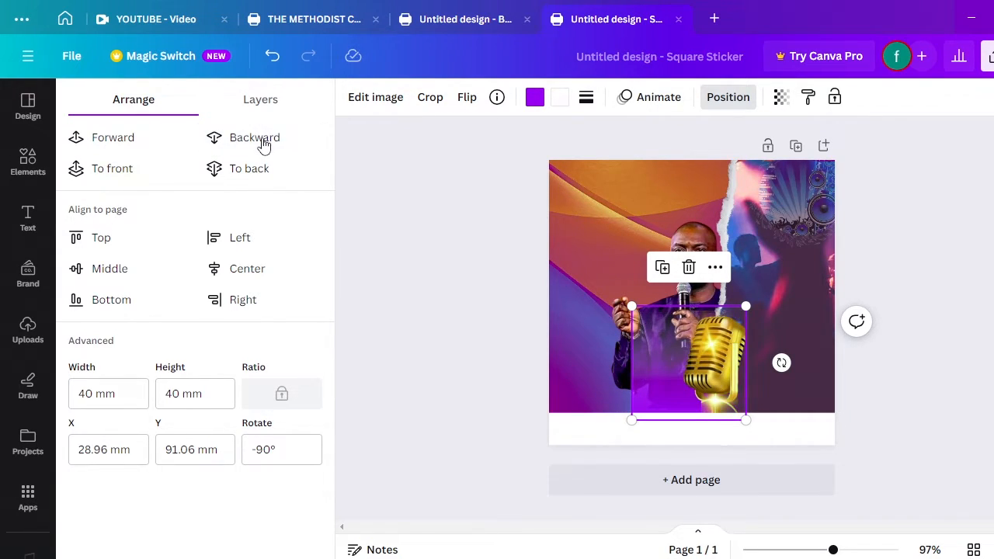
left_click(262, 145)
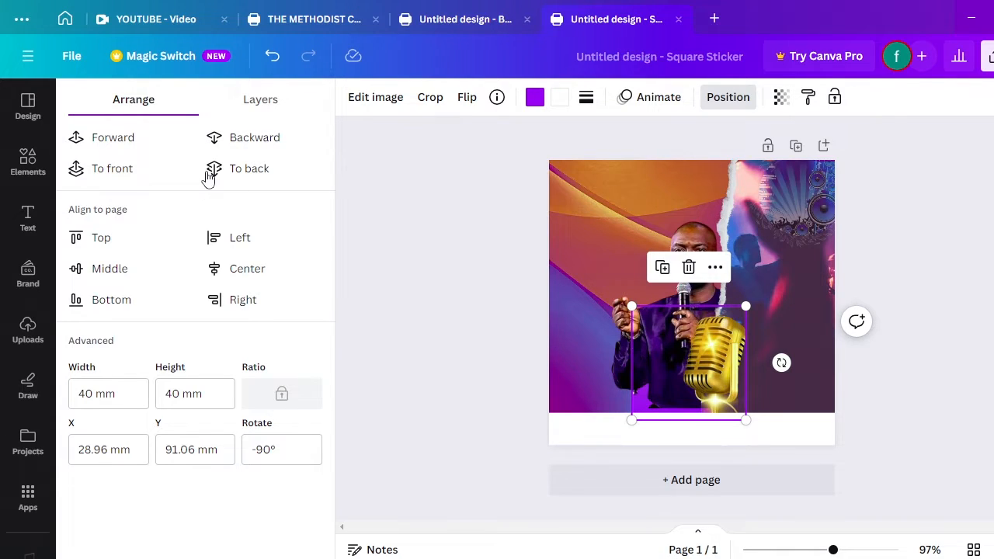
left_click(119, 151)
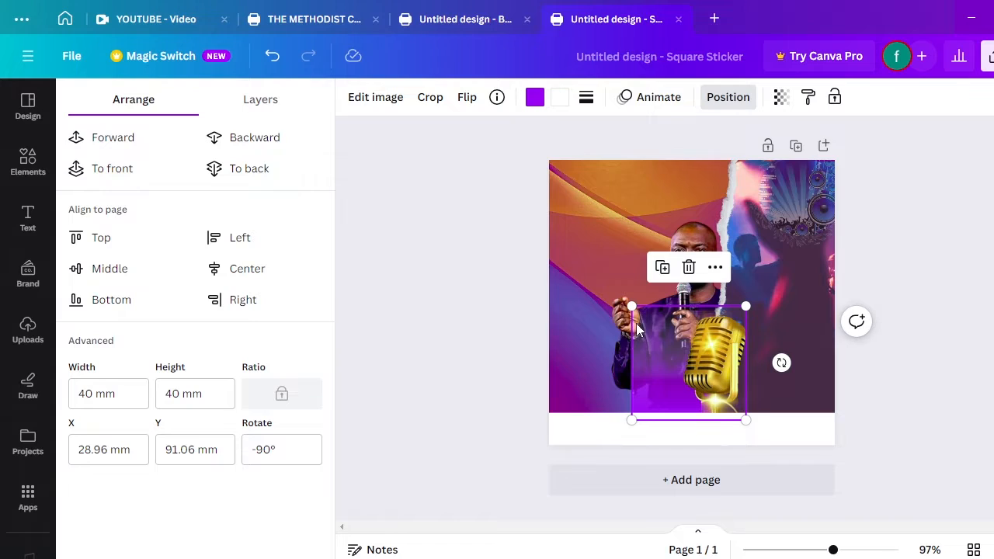
mouse_move(637, 323)
left_mouse_down()
mouse_move(658, 325)
mouse_move(649, 319)
left_mouse_up()
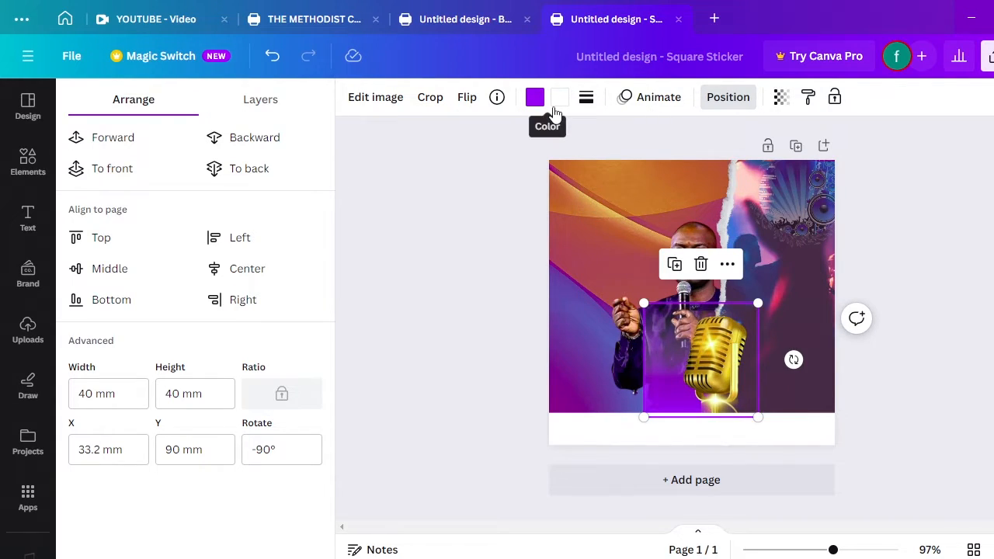
Recolour the gradient to dark purple and navy #0e0c2f, then duplicate the square and shift the copy
left_click(556, 103)
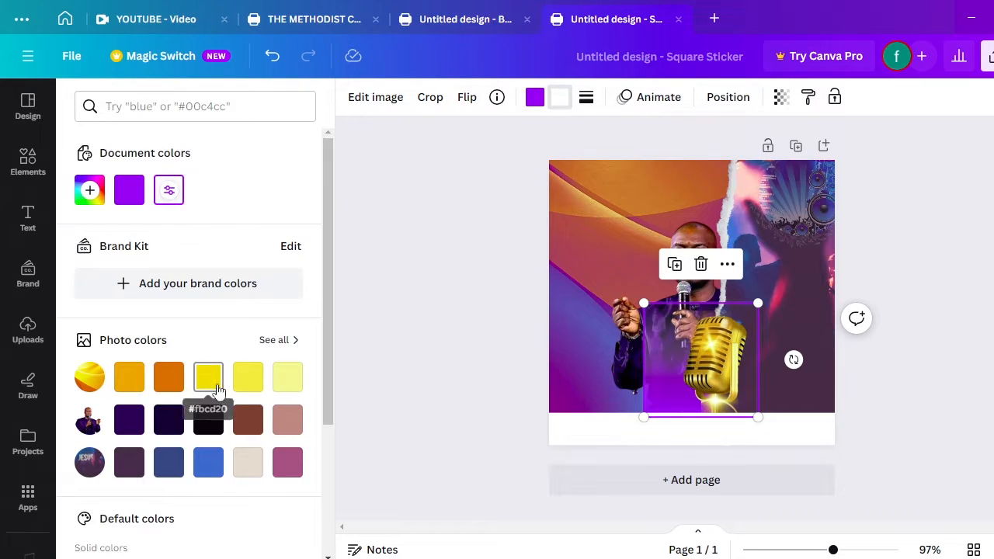
left_click(129, 420)
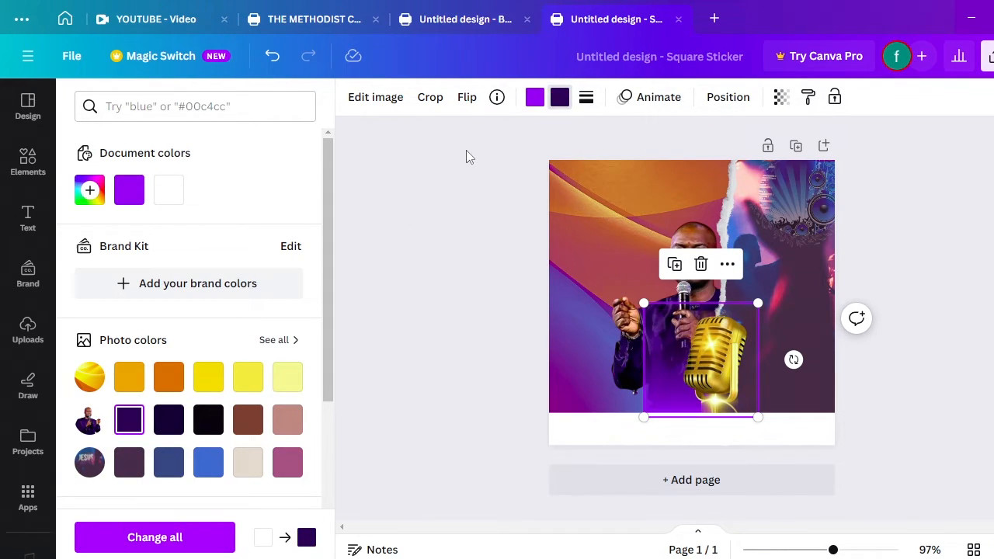
left_click(534, 97)
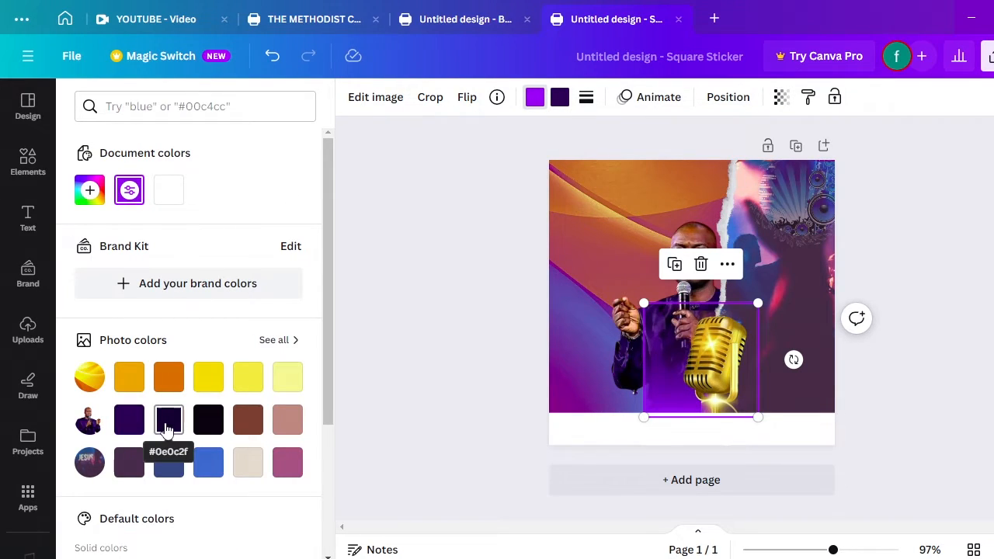
left_click(166, 429)
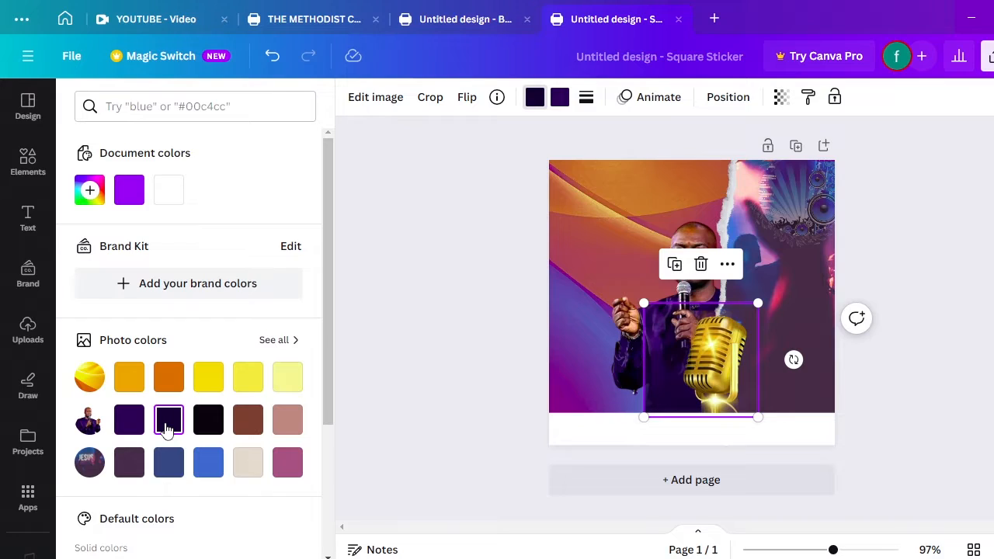
left_click(674, 264)
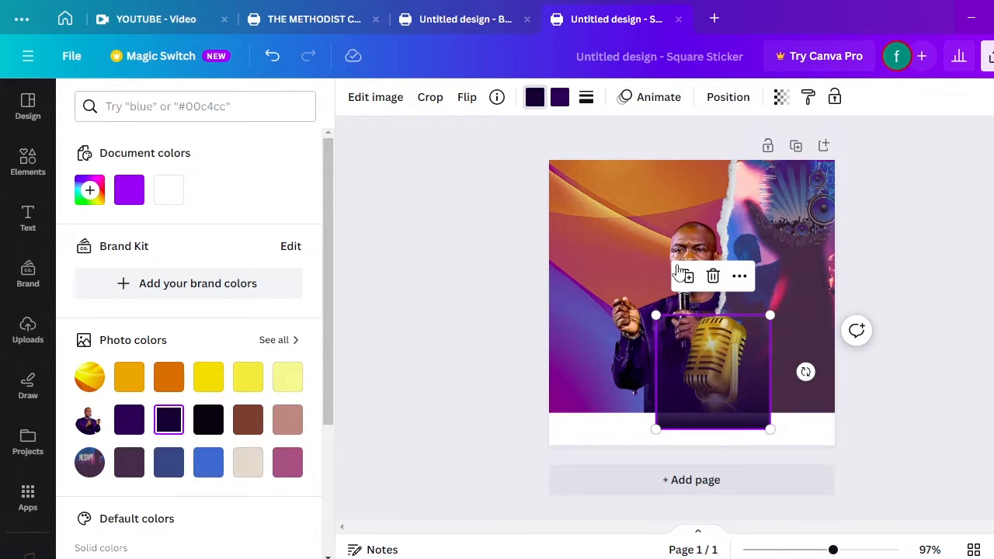
left_click_drag(688, 384, 677, 390)
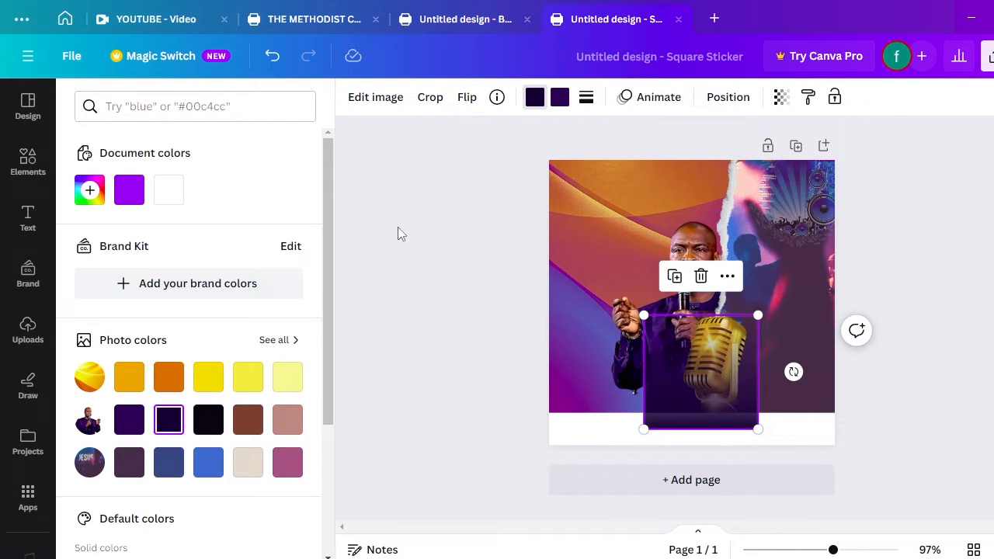
Send the duplicate square far back, then forward one layer, and select the background photo
left_click(722, 99)
left_click(256, 140)
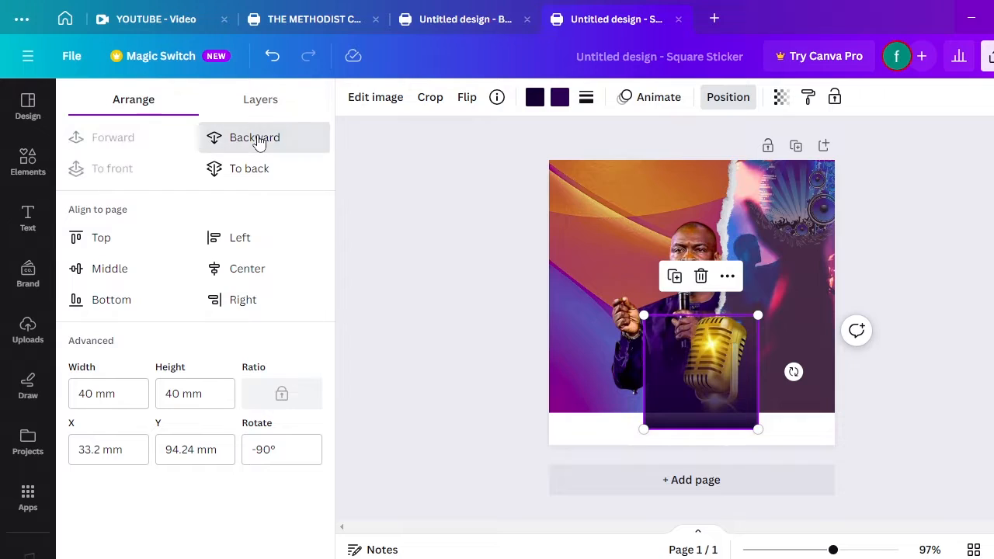
left_click(258, 142)
left_click(259, 142)
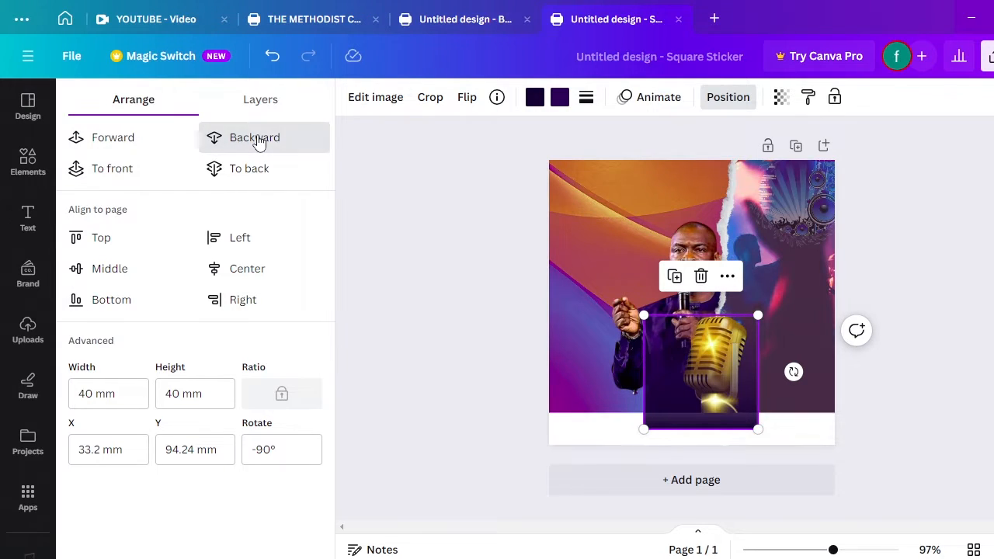
left_click(258, 142)
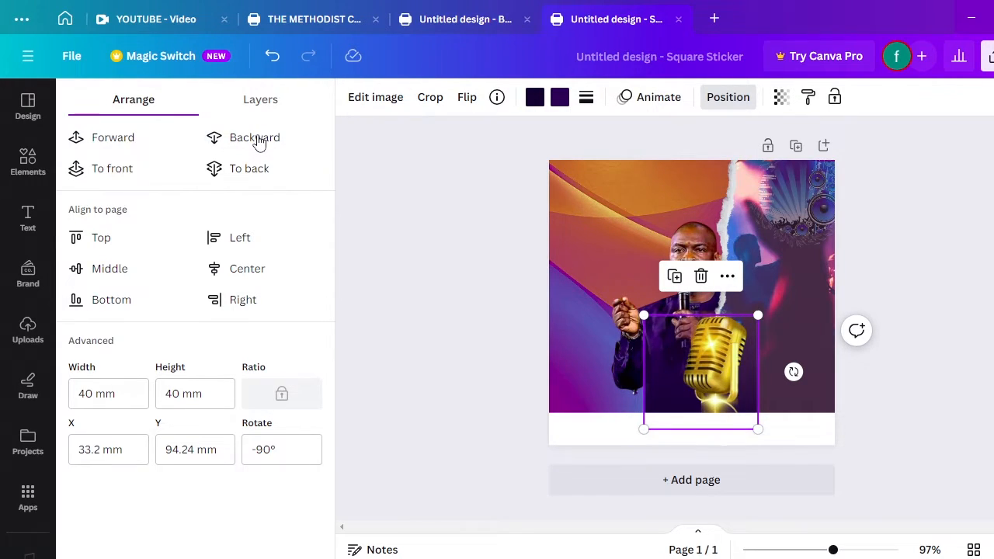
left_click(258, 142)
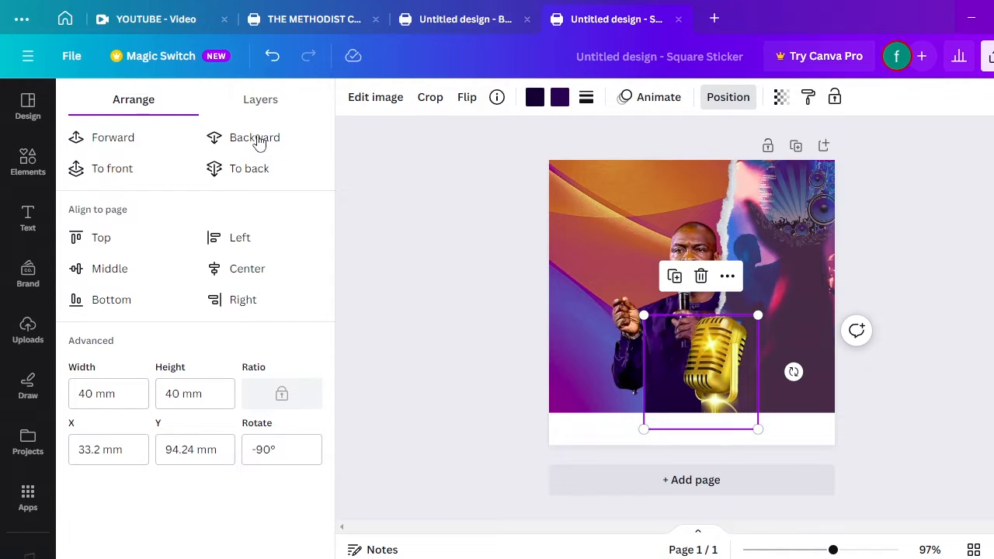
left_click(258, 141)
left_click(259, 140)
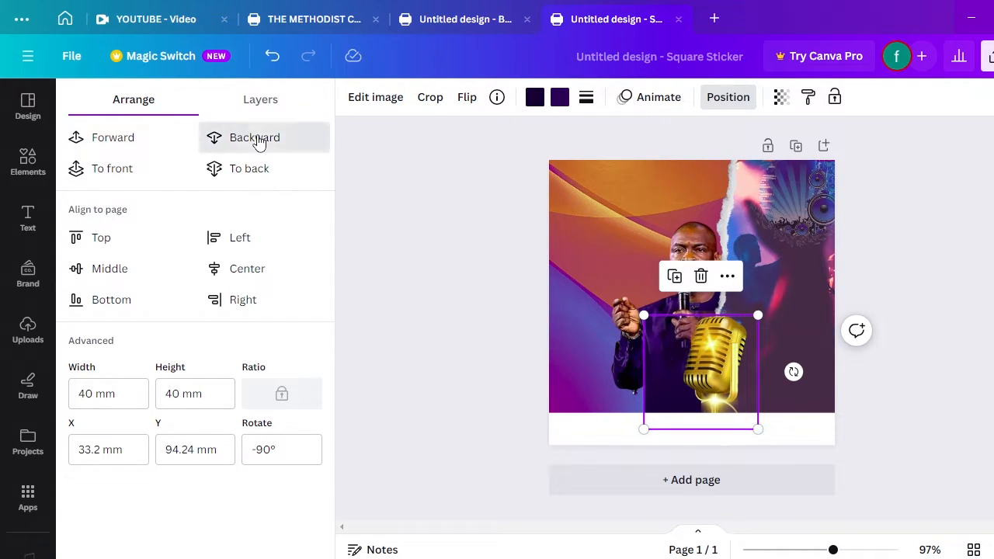
left_click(257, 137)
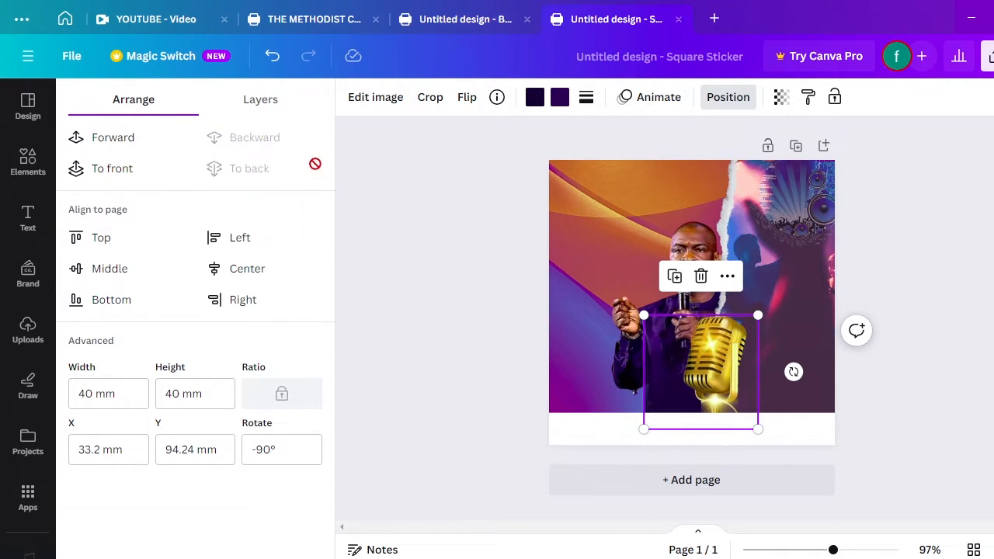
left_click(119, 140)
left_click(441, 223)
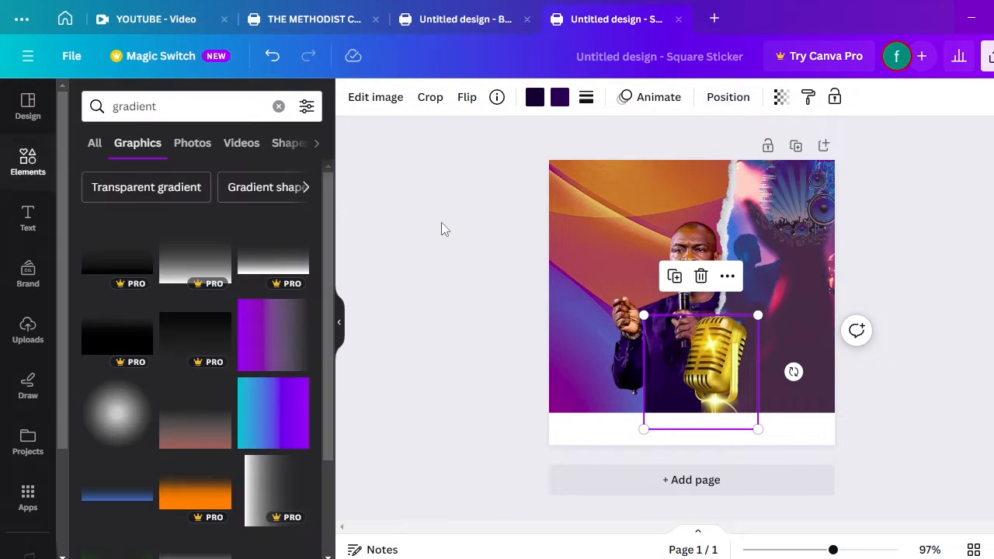
left_click(575, 208)
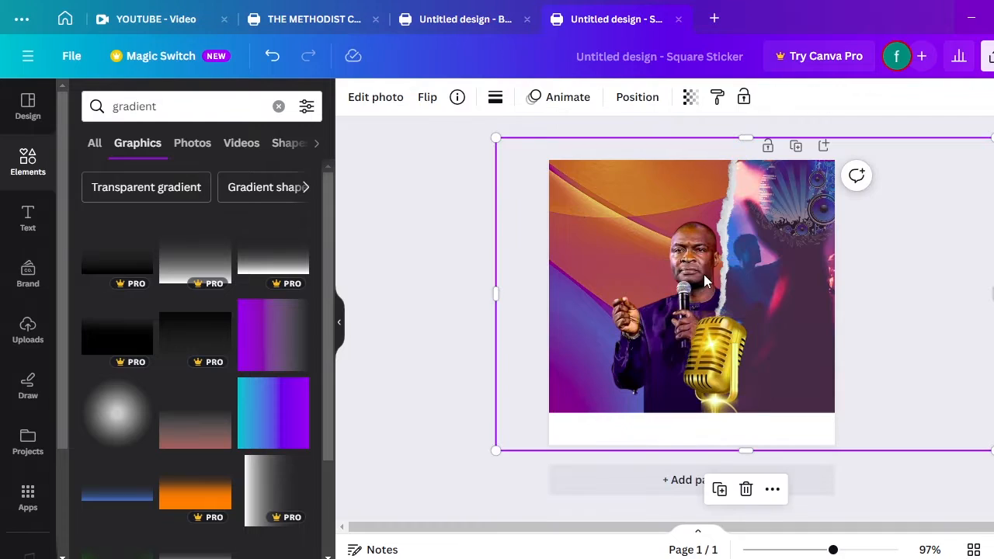
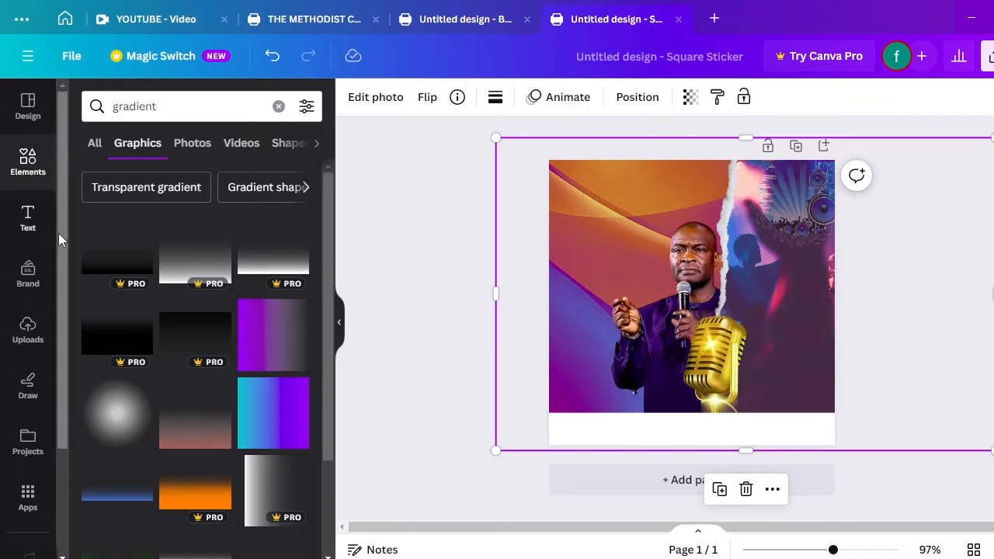
Add a subheading reading THE METHODIST CHURCH GHANA to the flyer
left_click(27, 222)
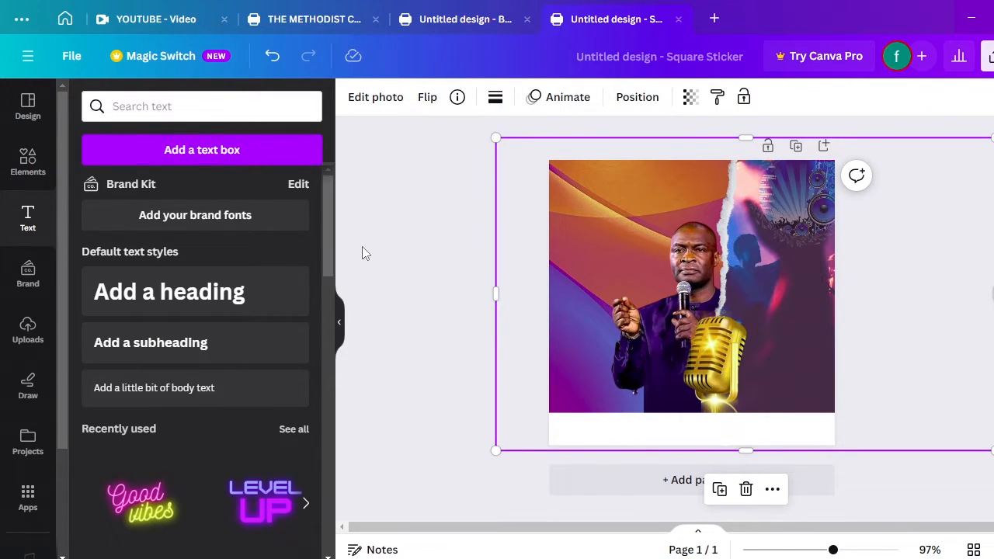
left_click(150, 345)
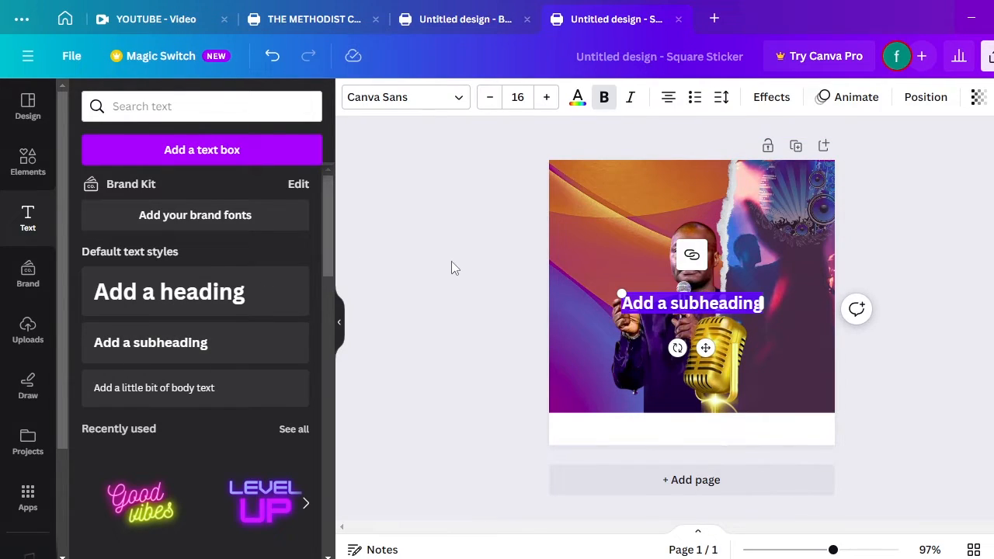
type("THE")
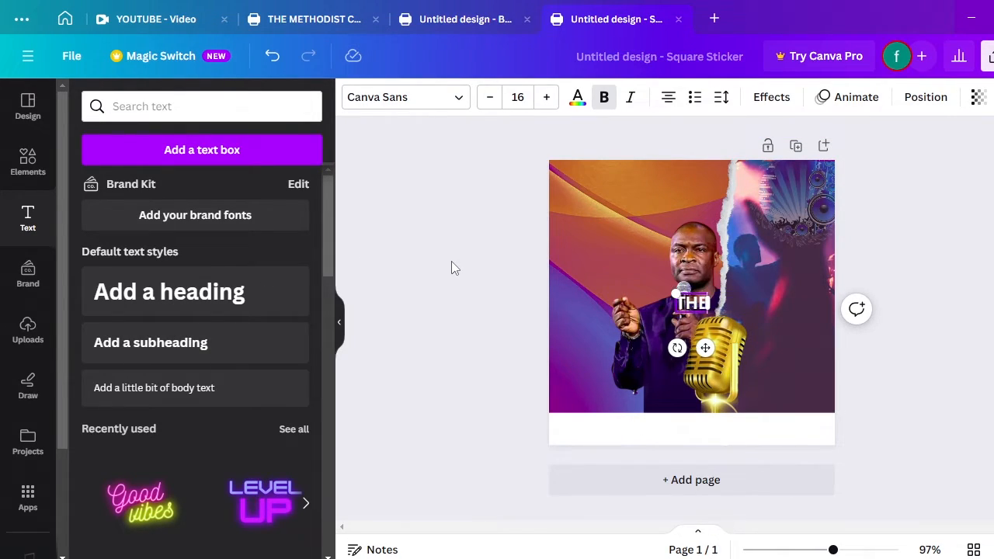
type(" METH")
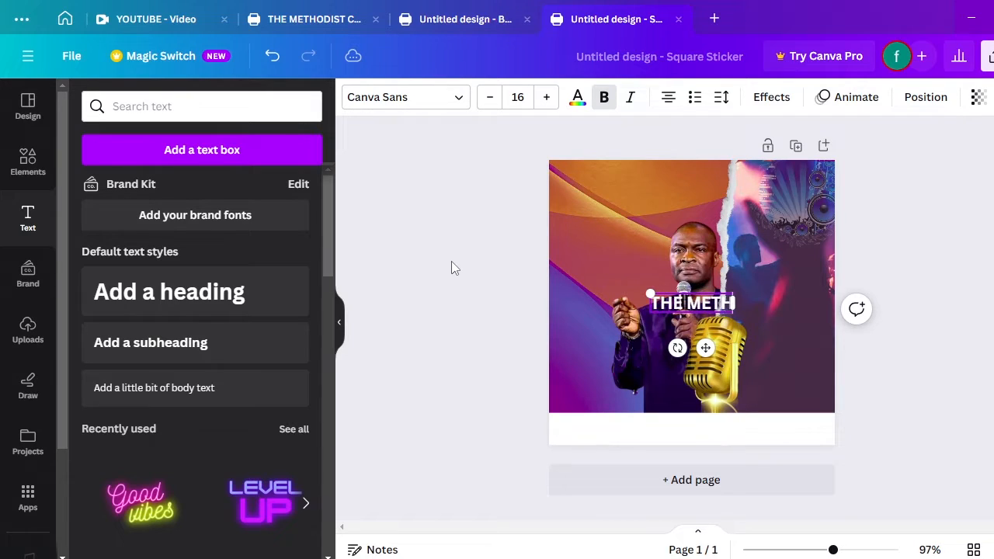
type("ODIS")
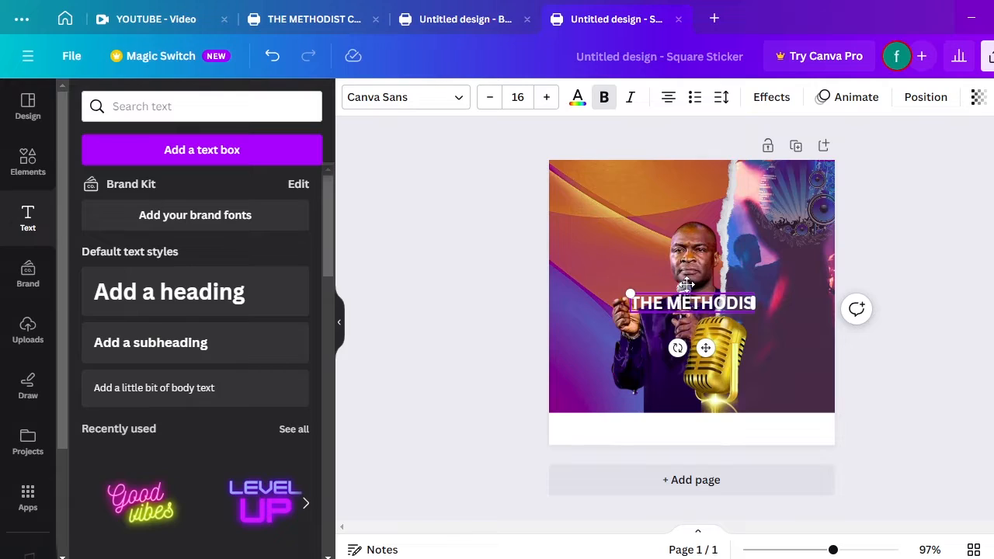
left_click(703, 302)
key("BackSpace")
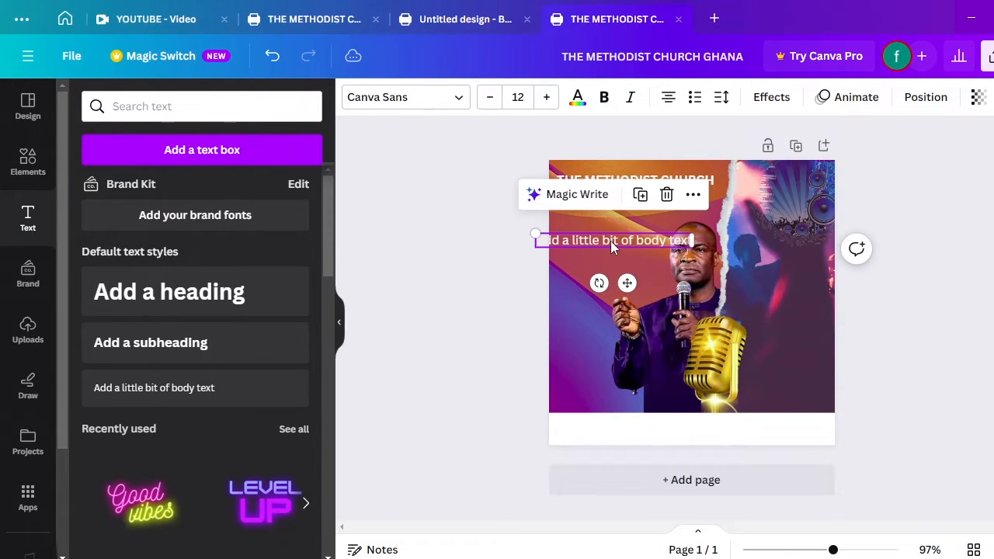
Add a body text line below it reading Present
double_click(611, 241)
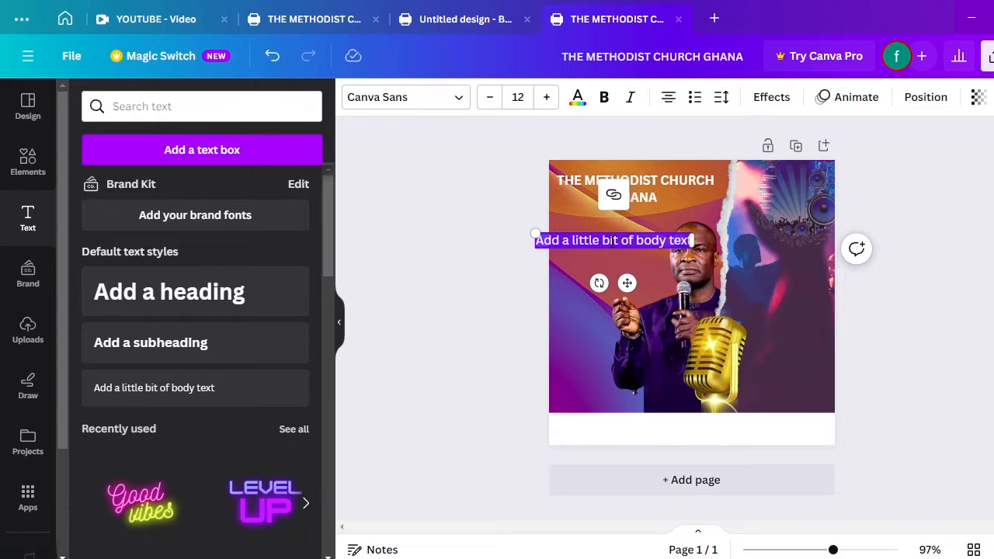
key("BackSpace")
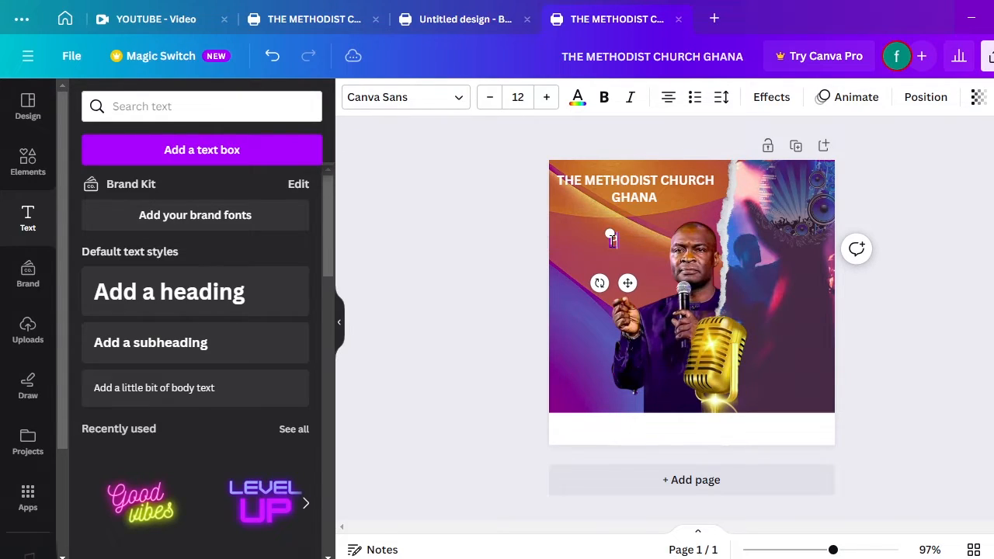
type("Present")
Move the Present text box up to sit just under GHANA
left_click(641, 281)
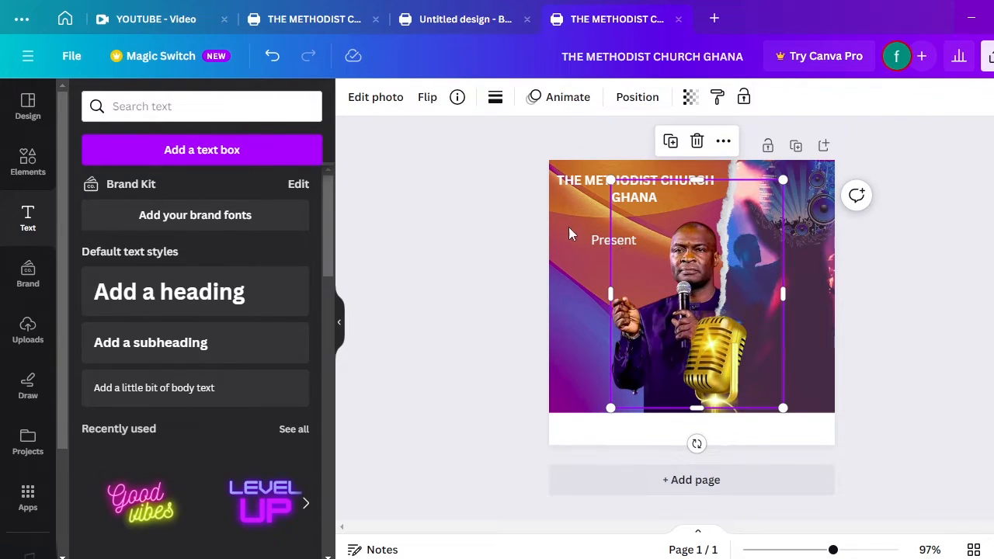
left_click(606, 239)
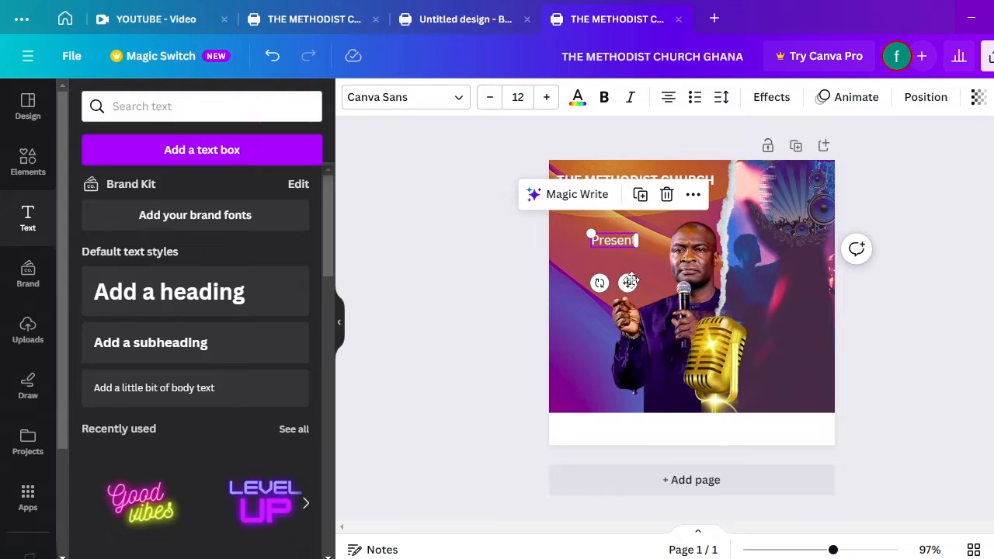
left_click_drag(630, 281, 604, 264)
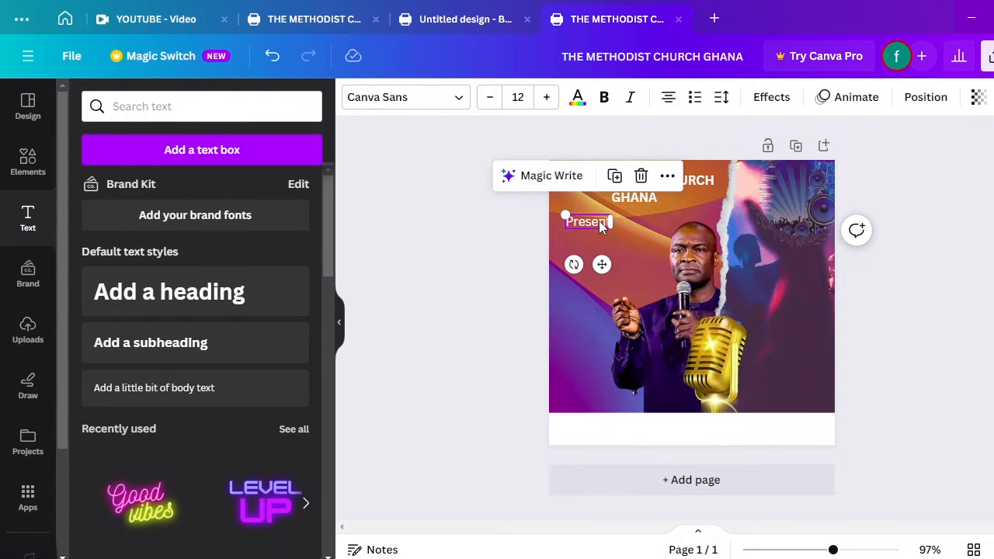
Make Present italic and set it in the Nickainley script font
left_click(599, 220)
double_click(599, 220)
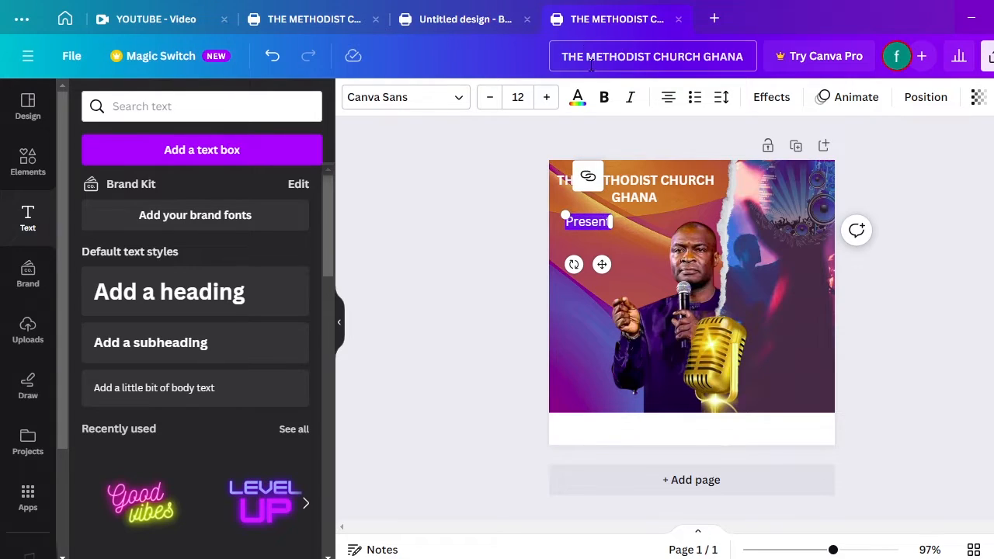
left_click(629, 101)
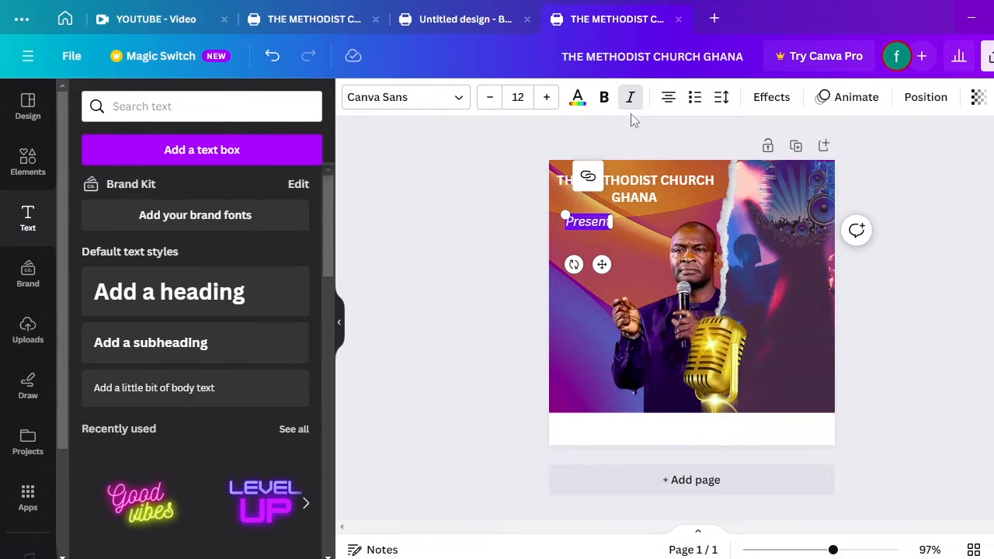
left_click(461, 104)
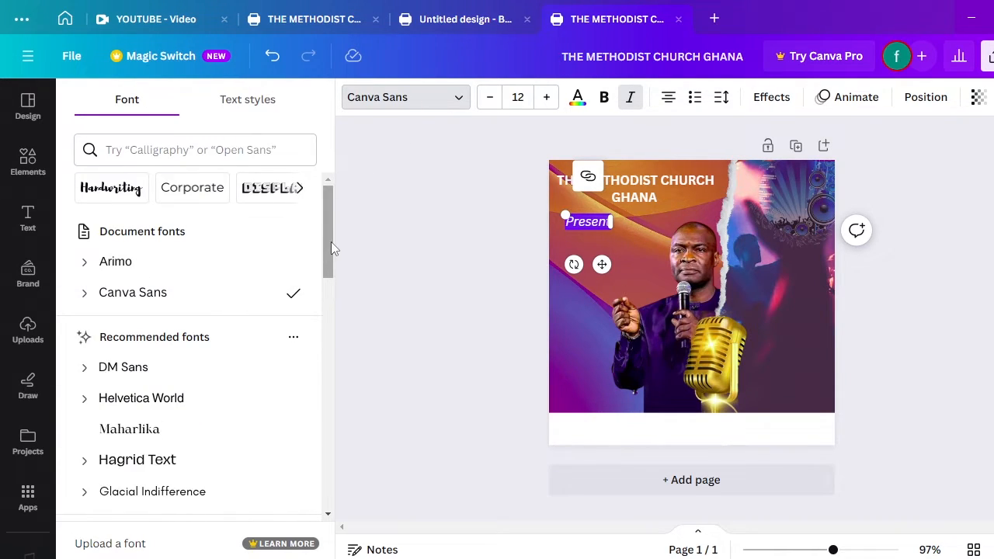
left_click_drag(330, 242, 310, 333)
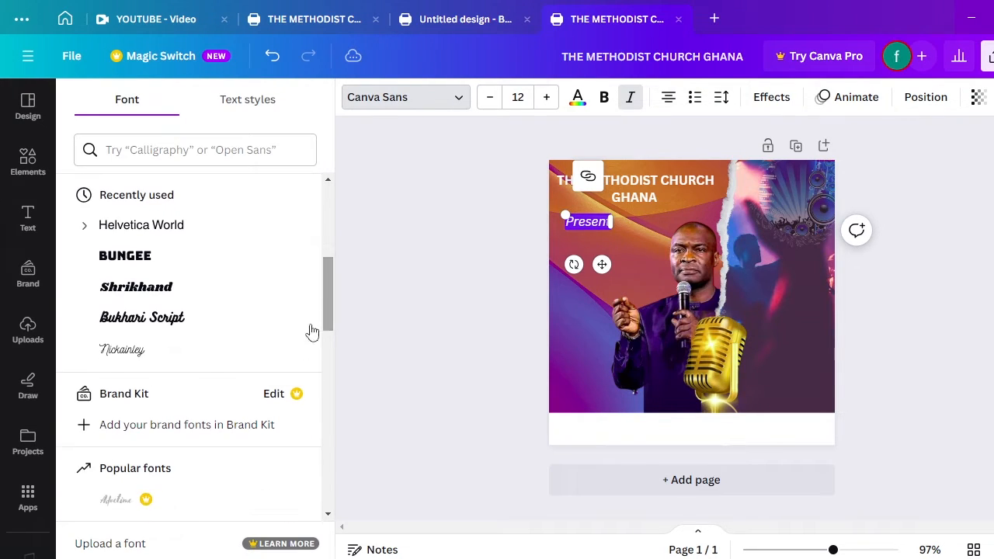
left_click(137, 363)
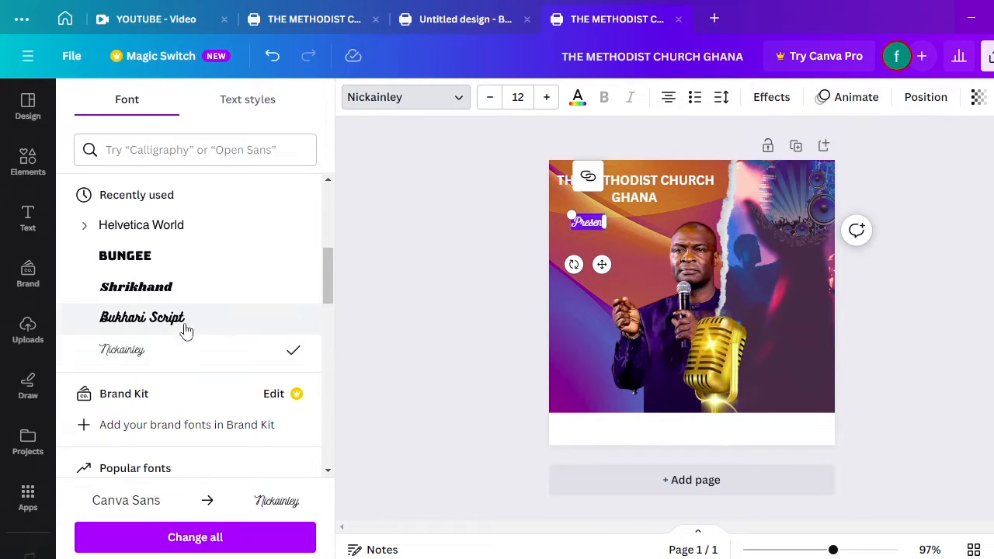
left_click_drag(323, 276, 339, 368)
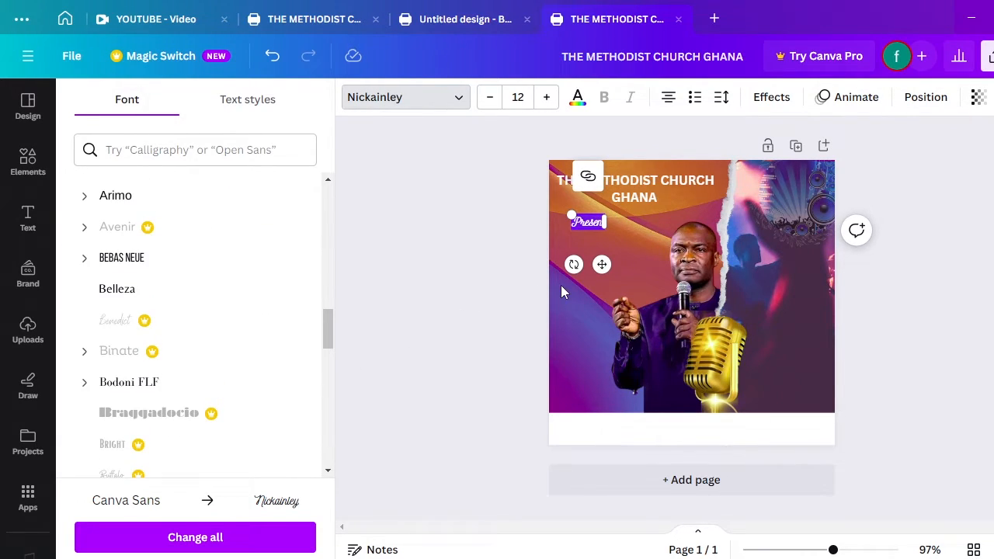
left_click(596, 303)
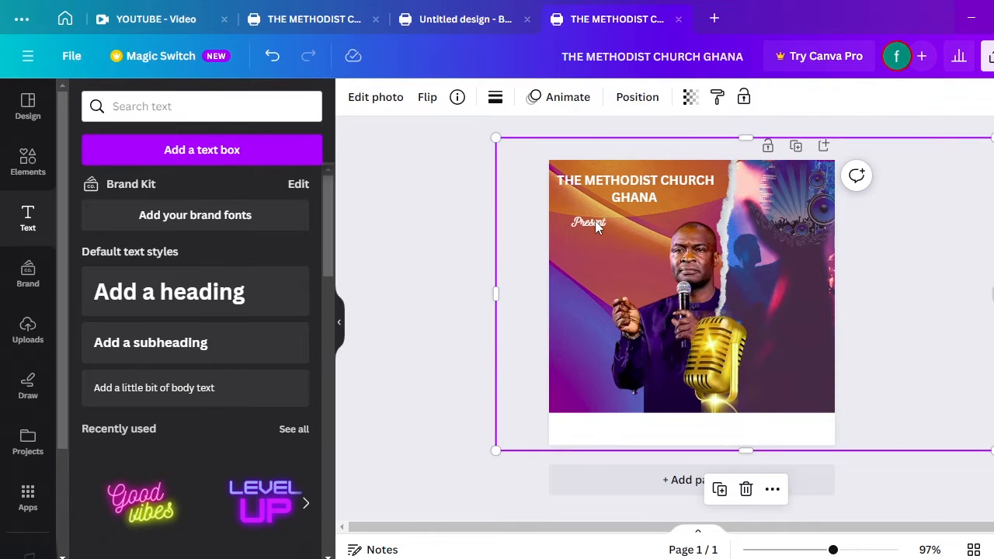
Enlarge the Present text, then add a new heading box with its placeholder text cleared
left_click(595, 222)
mouse_move(607, 230)
left_mouse_down()
mouse_move(651, 235)
mouse_move(603, 227)
left_mouse_up()
left_click(595, 312)
left_click(155, 305)
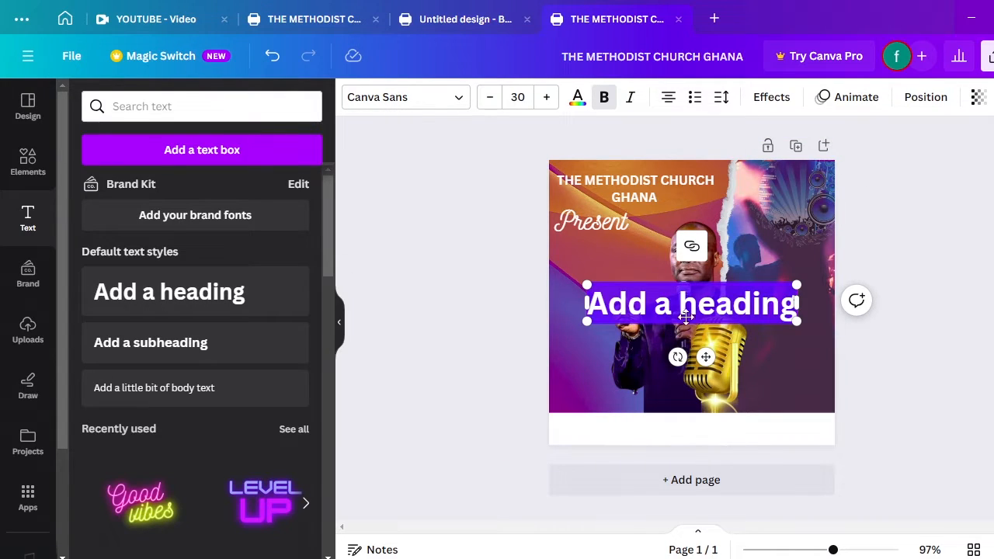
key("BackSpace")
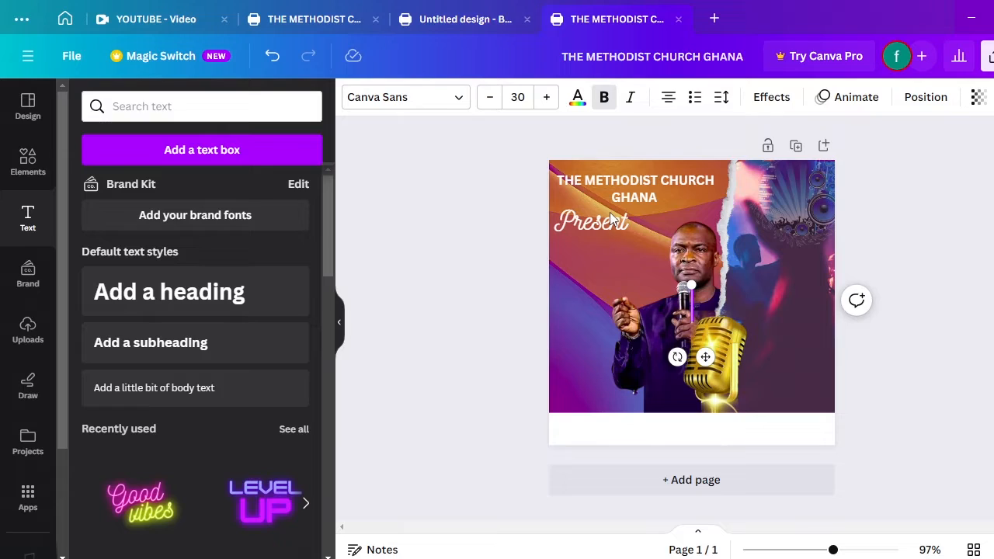
On the business card, add sky-filled G and O letter frames, sized and overlapping to spell GO
left_click(464, 20)
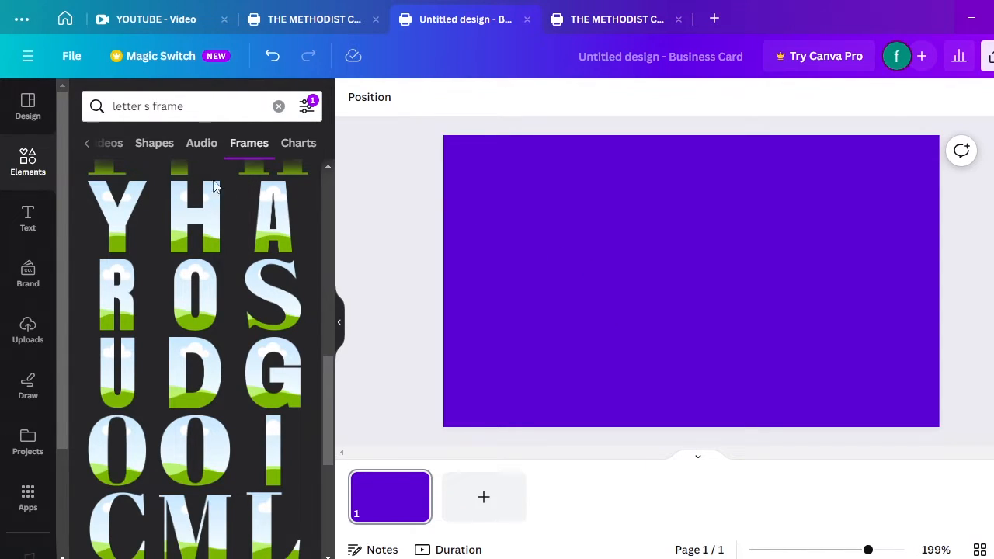
left_click(284, 381)
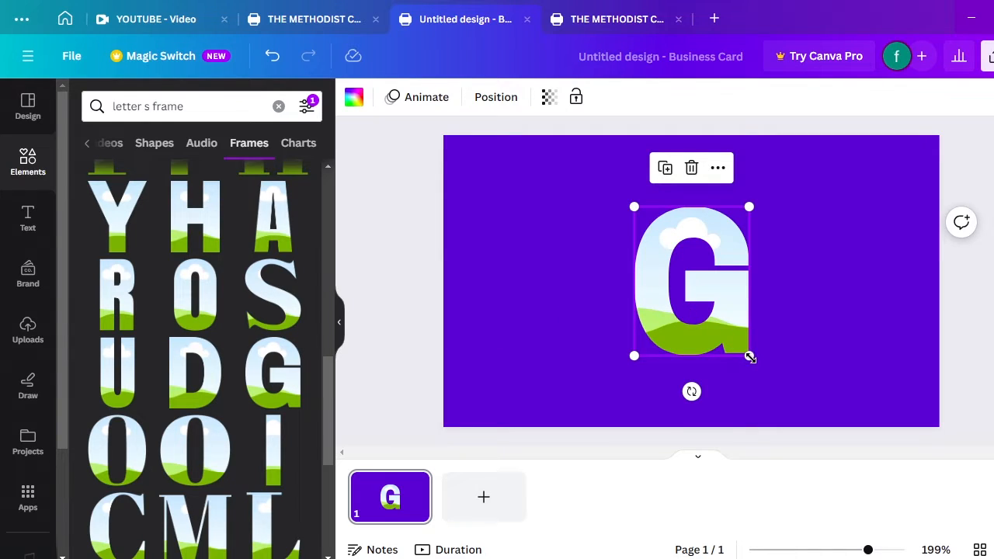
left_click_drag(750, 357, 501, 307)
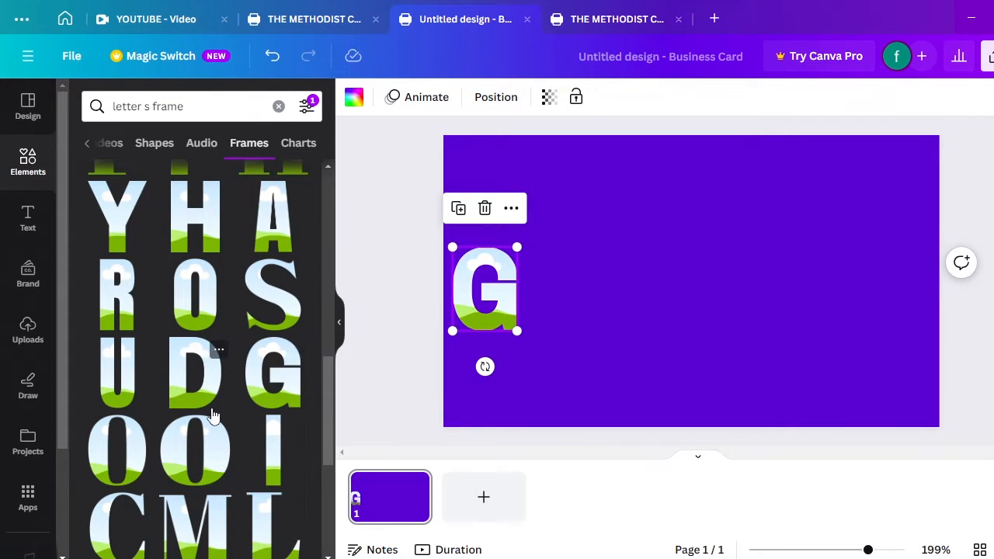
left_click(215, 444)
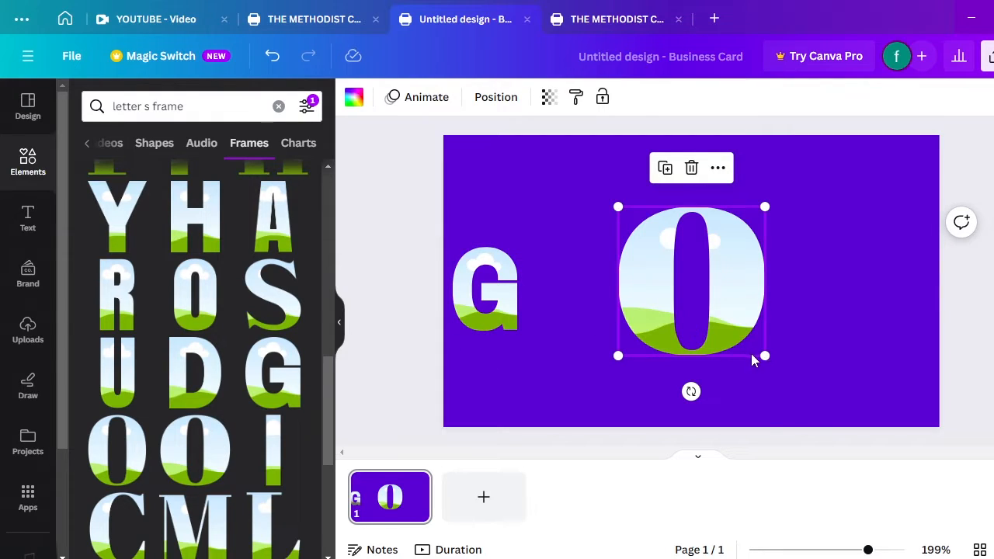
left_click_drag(758, 354, 685, 304)
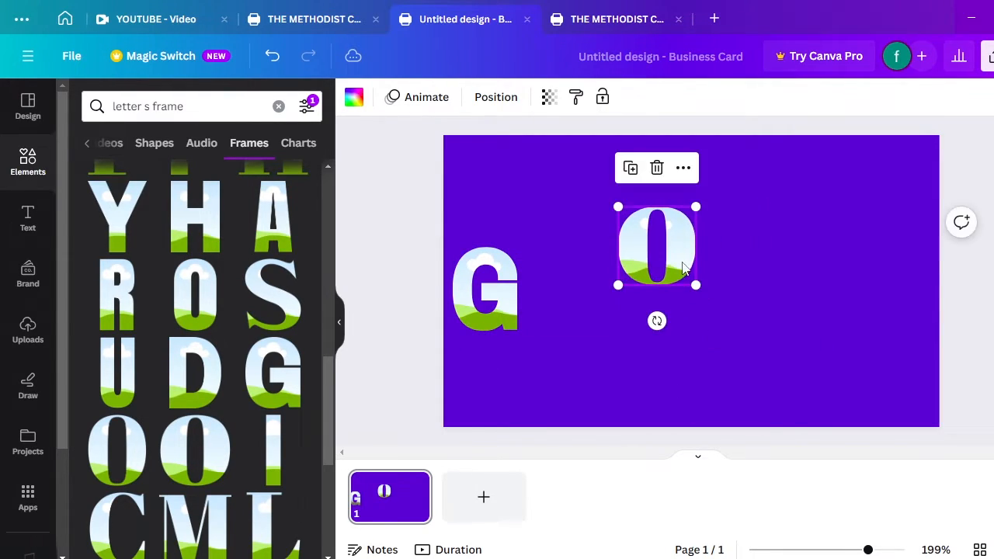
left_click_drag(672, 258, 598, 305)
left_click_drag(612, 253, 616, 247)
left_click_drag(548, 302, 521, 293)
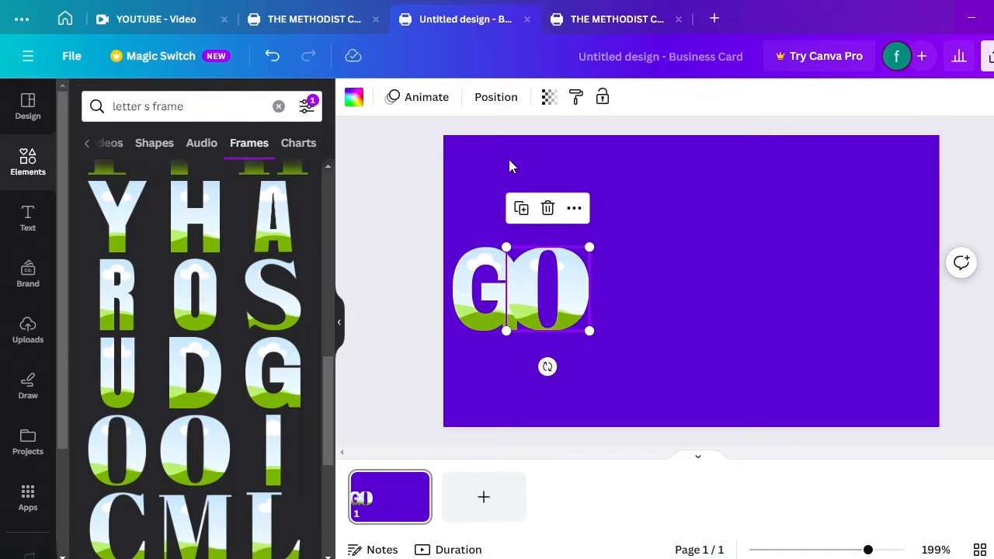
Send the O frame one layer back behind the G, then open the Elements library
left_click(495, 99)
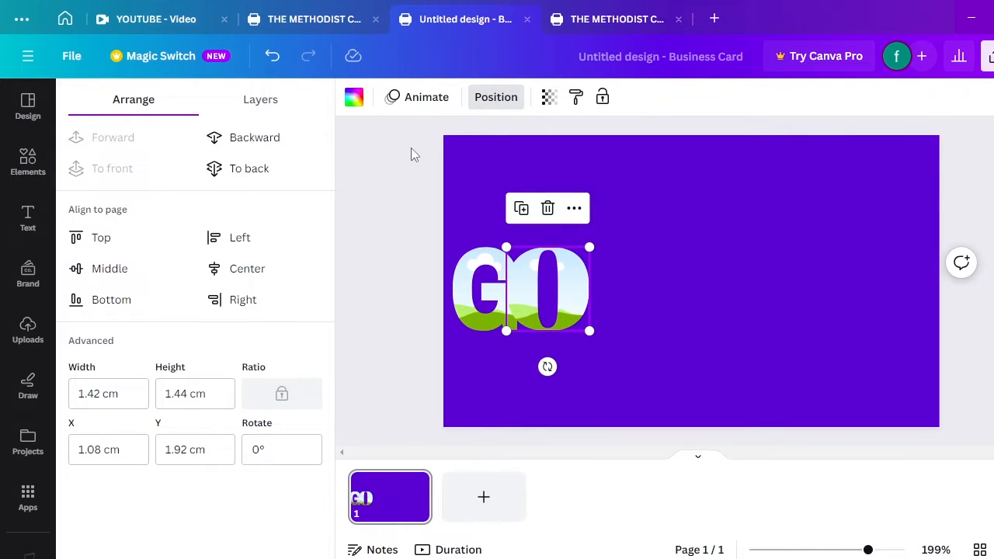
left_click(272, 139)
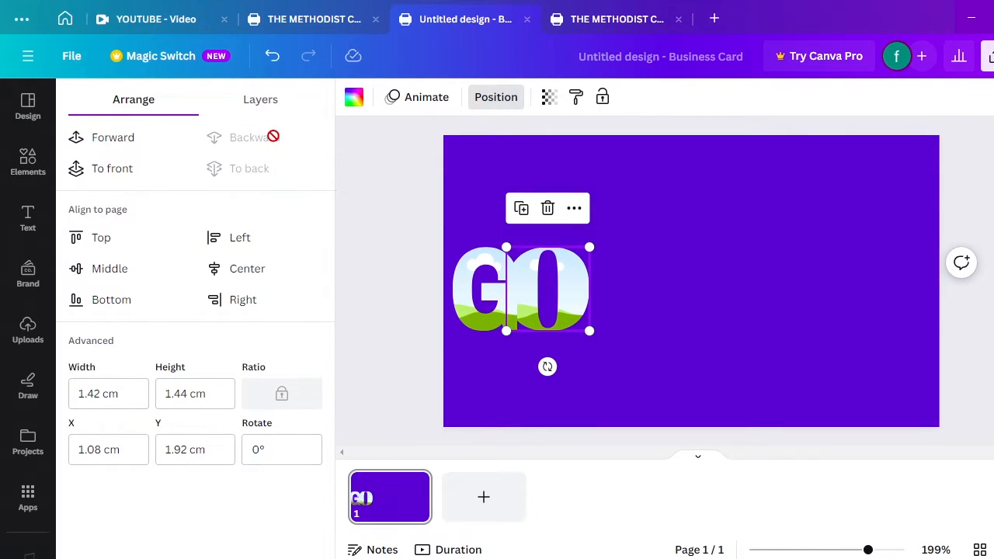
left_click(684, 310)
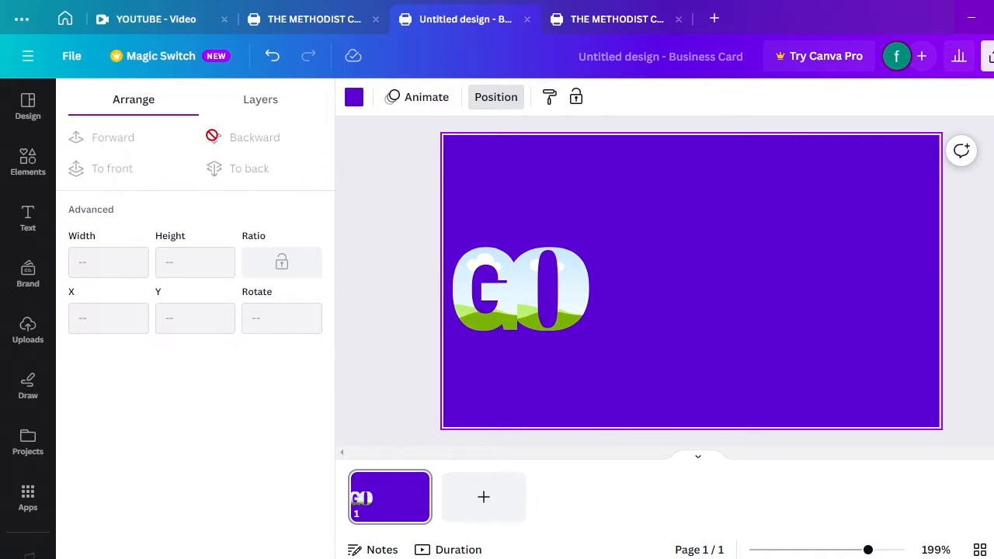
left_click(38, 167)
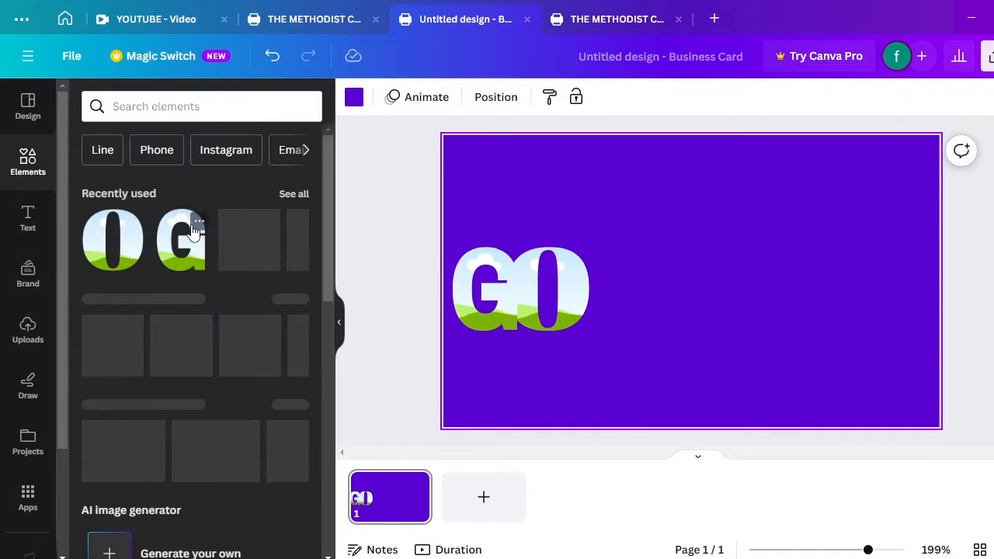
Search Elements for 'letter s frame' and place the sky-filled S frame beside GO
left_click(169, 109)
left_click(140, 187)
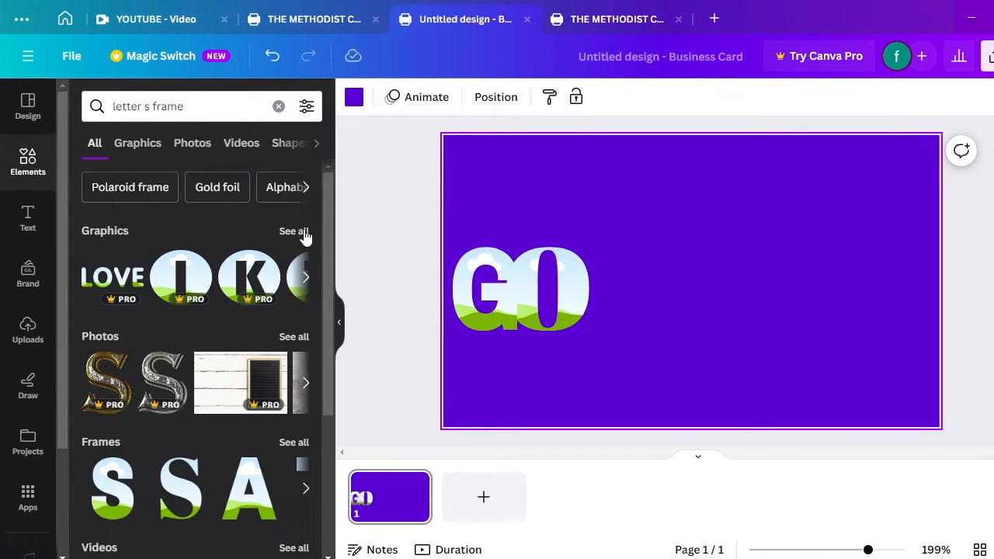
left_click(302, 231)
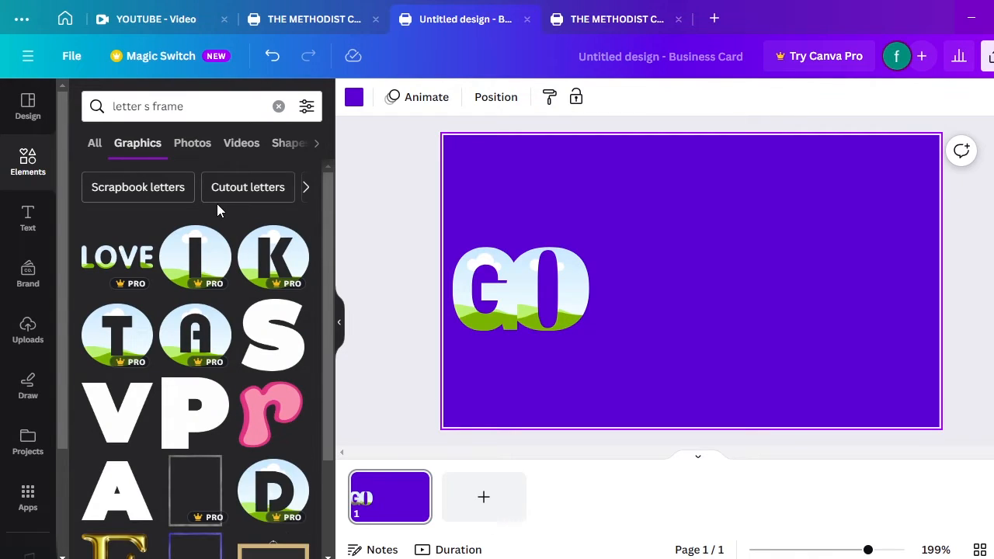
left_click(93, 145)
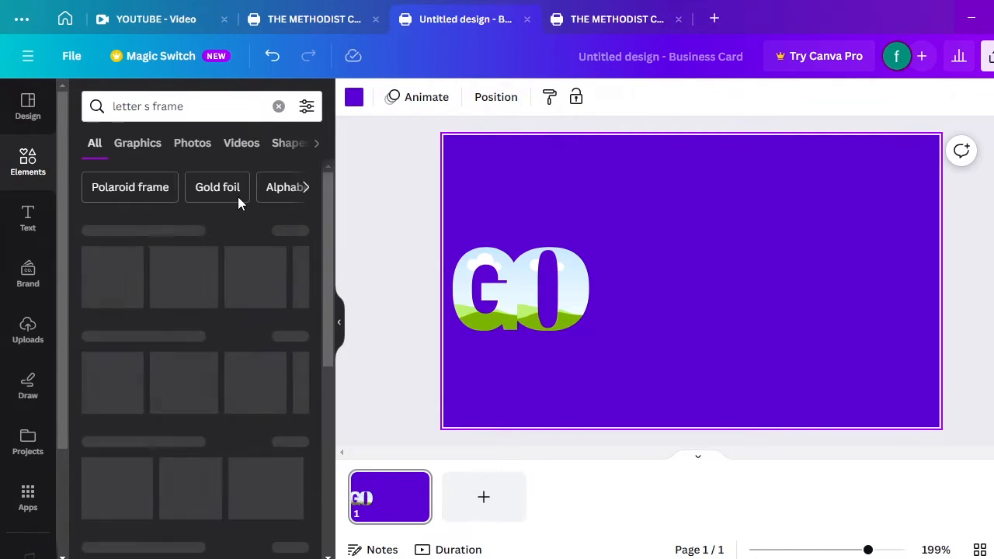
scroll(328, 233, "down", 1)
scroll(337, 259, "down", 2)
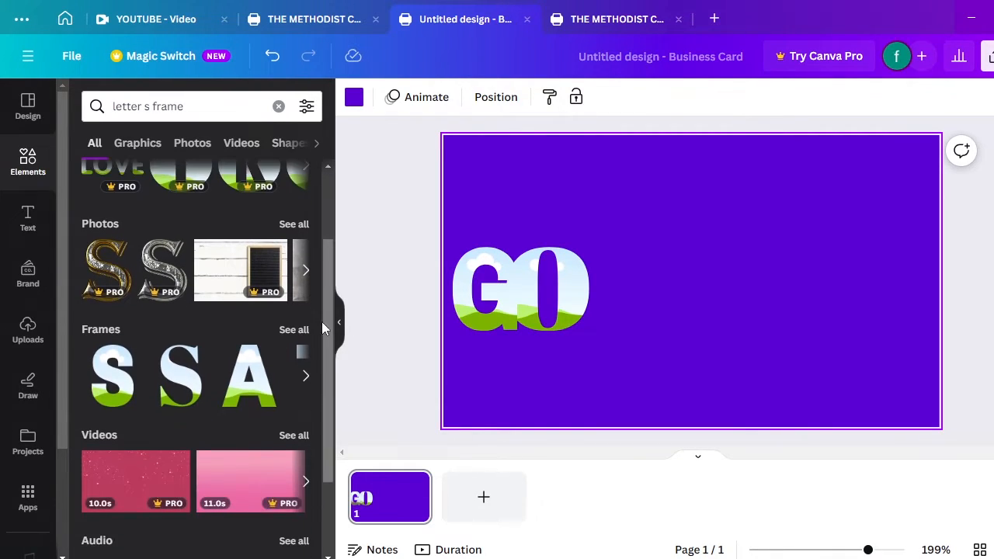
left_click(306, 330)
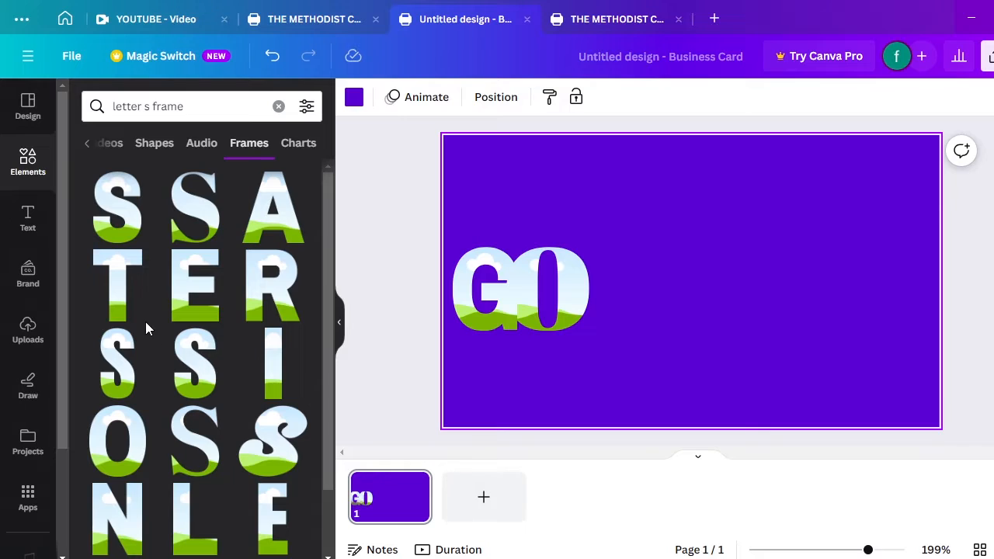
left_click(123, 225)
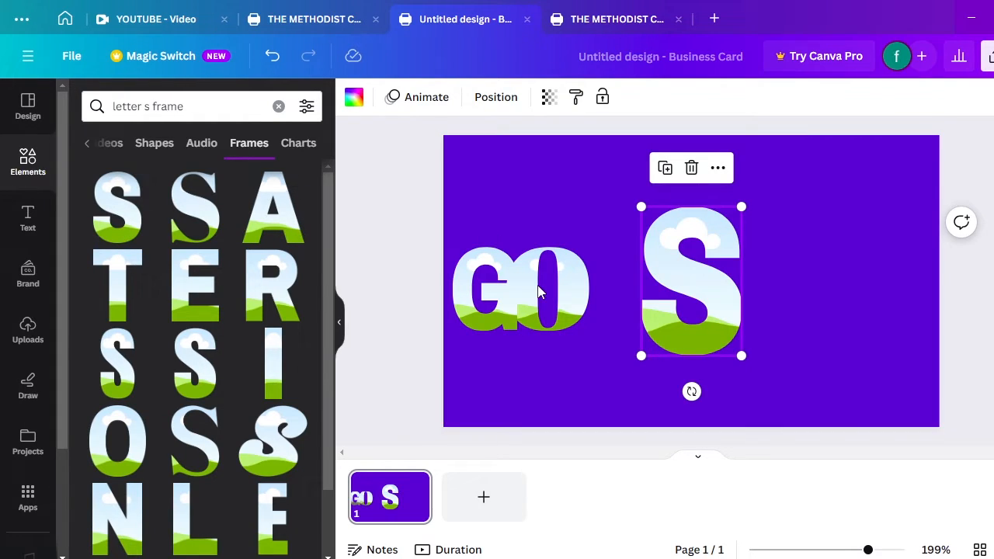
left_click_drag(712, 303, 685, 303)
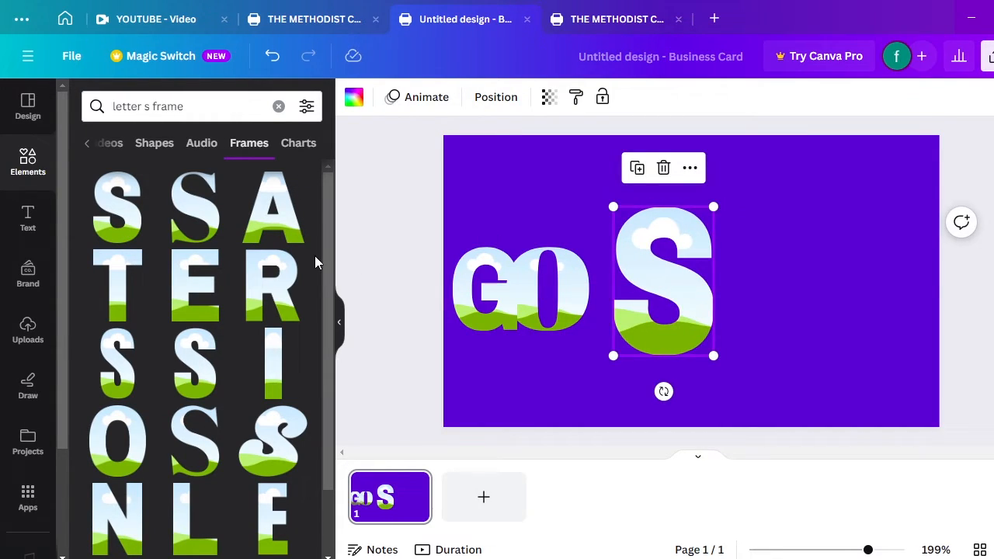
left_click_drag(329, 333, 338, 474)
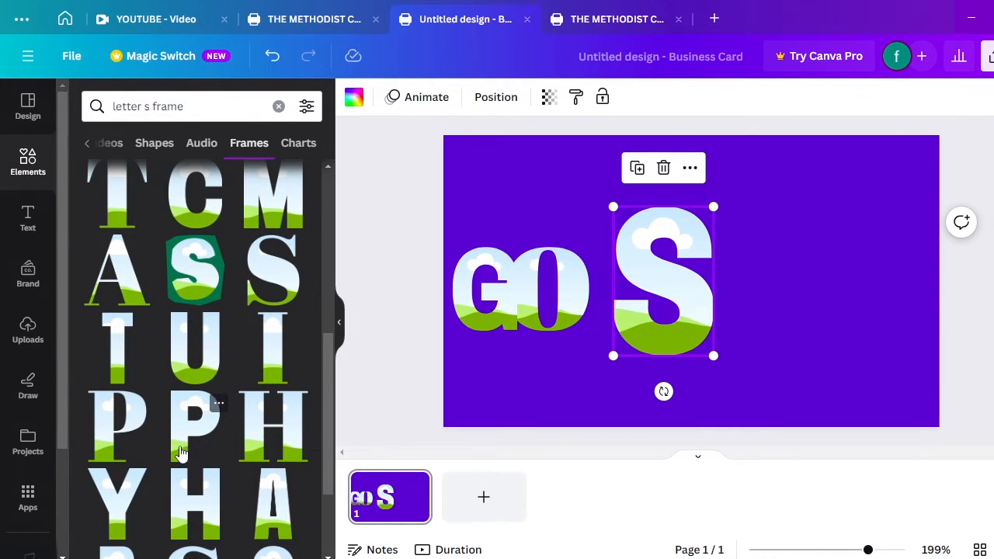
Add P, L and E letter frames, placing them in a row to the right
left_click(108, 439)
left_click_drag(671, 323, 771, 299)
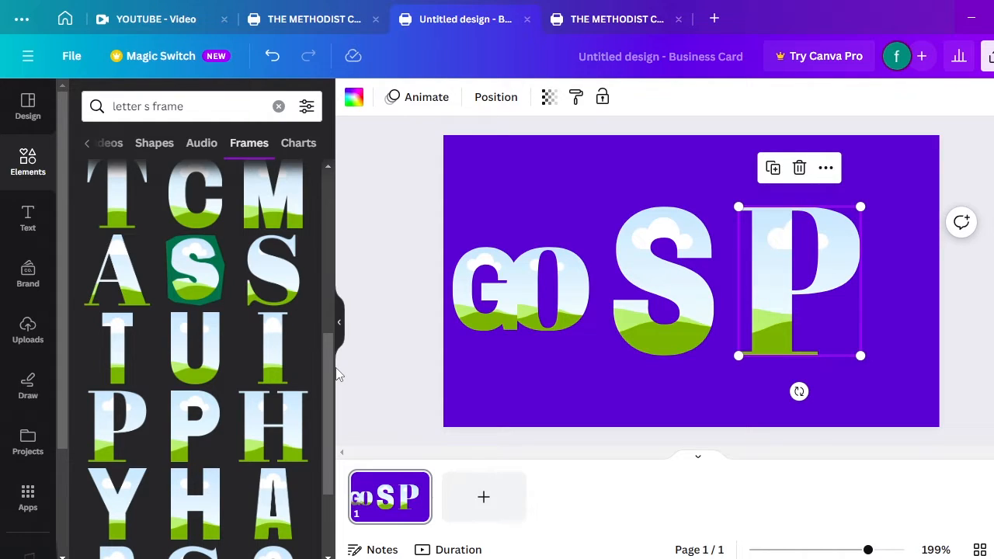
left_click_drag(327, 401, 326, 328)
left_click(198, 338)
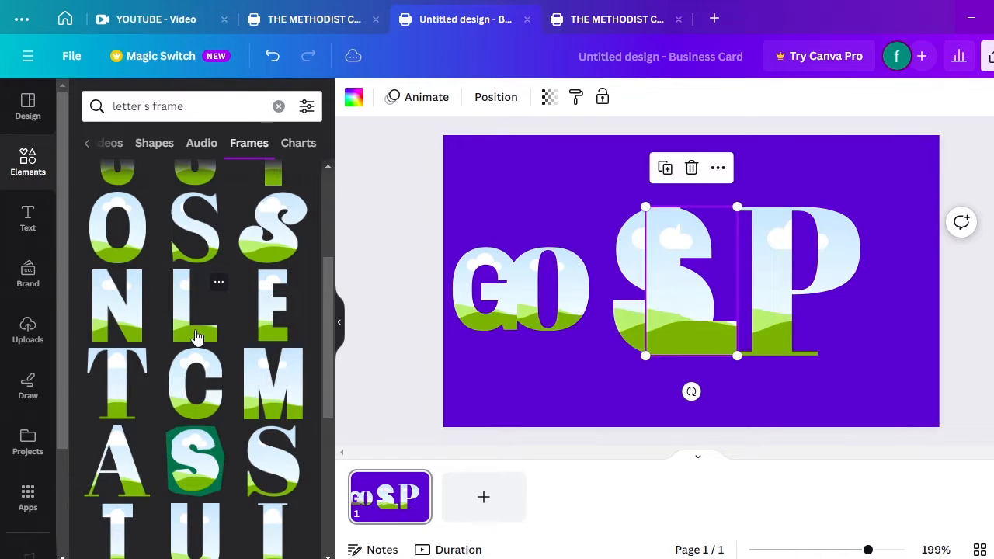
left_click_drag(663, 345, 881, 349)
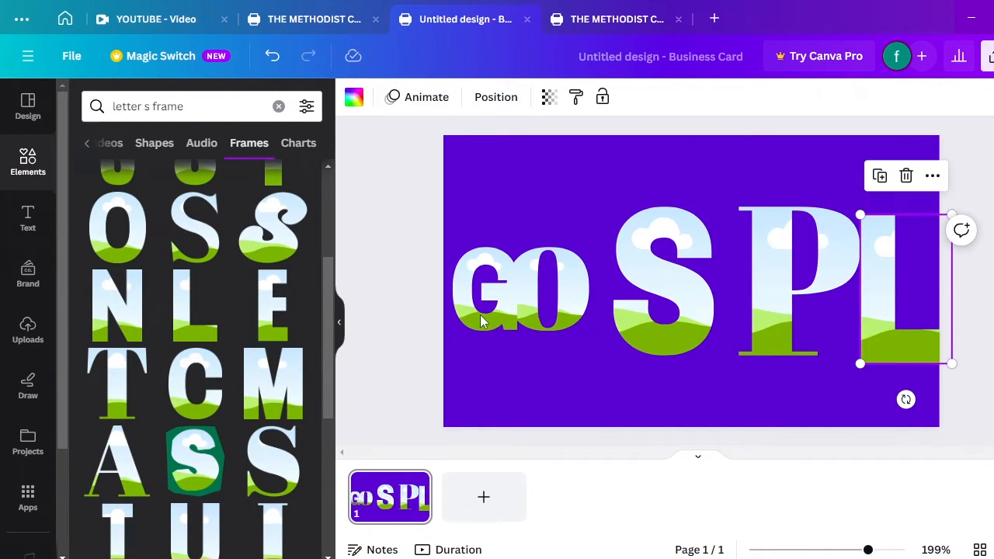
left_click(276, 303)
left_click_drag(676, 312, 914, 323)
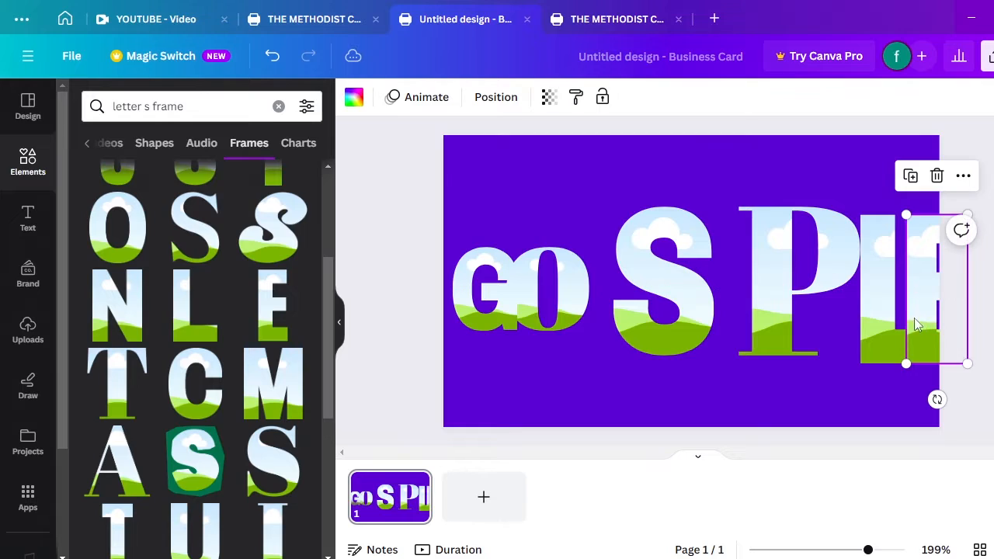
Shrink the S frame to GO's size and tuck it against the O to read GOS
left_click(695, 309)
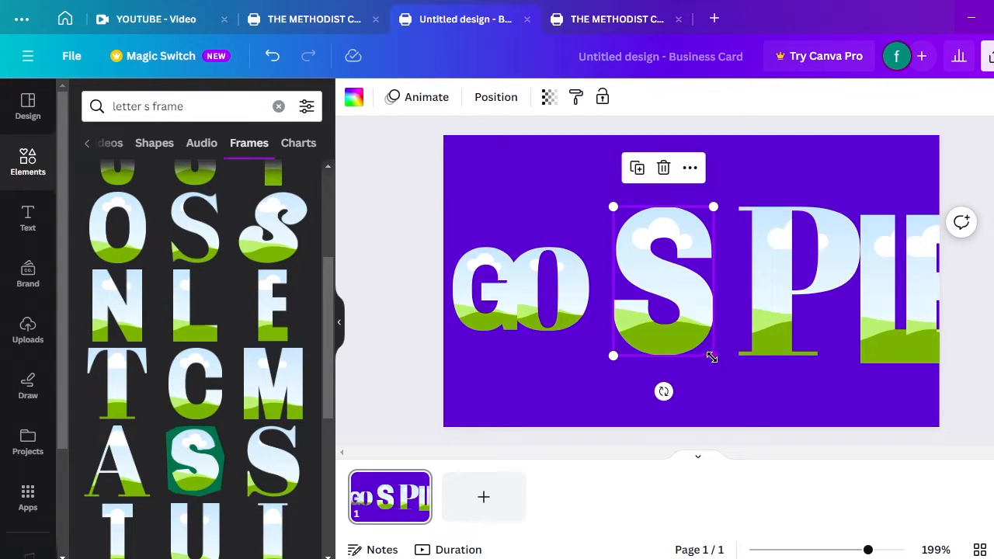
left_click_drag(711, 357, 677, 298)
left_click_drag(657, 258, 628, 290)
left_click_drag(655, 336, 650, 331)
mouse_move(628, 300)
left_mouse_down()
mouse_move(649, 331)
mouse_move(630, 307)
mouse_move(645, 325)
mouse_move(616, 299)
mouse_move(612, 306)
left_mouse_up()
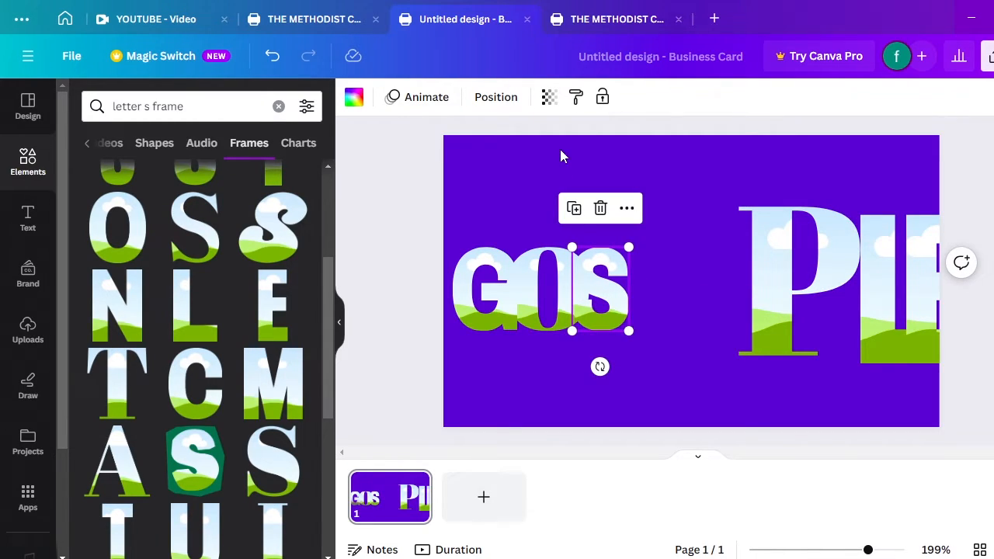
Send the S one layer back, then shrink the P and tuck it behind the S
left_click(506, 97)
left_click(277, 139)
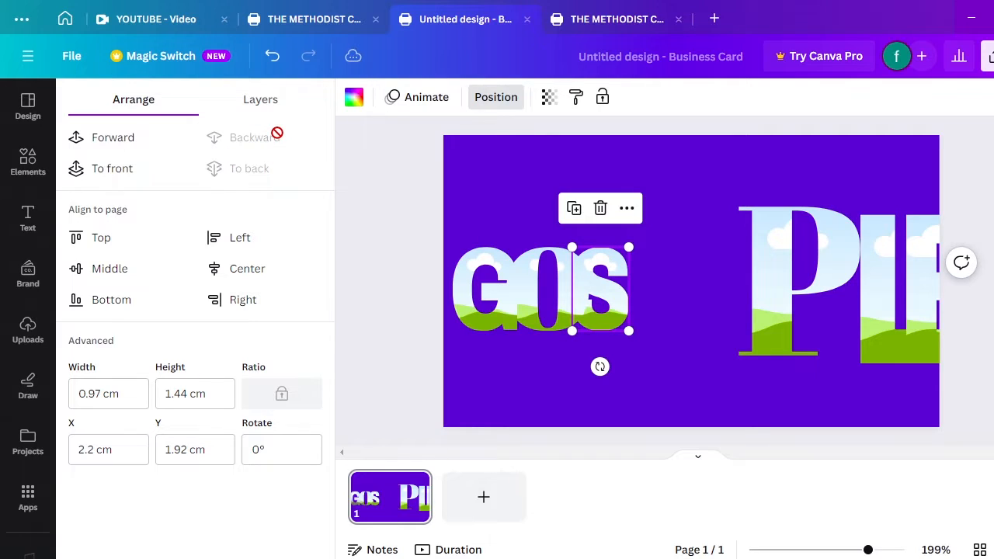
left_click(800, 294)
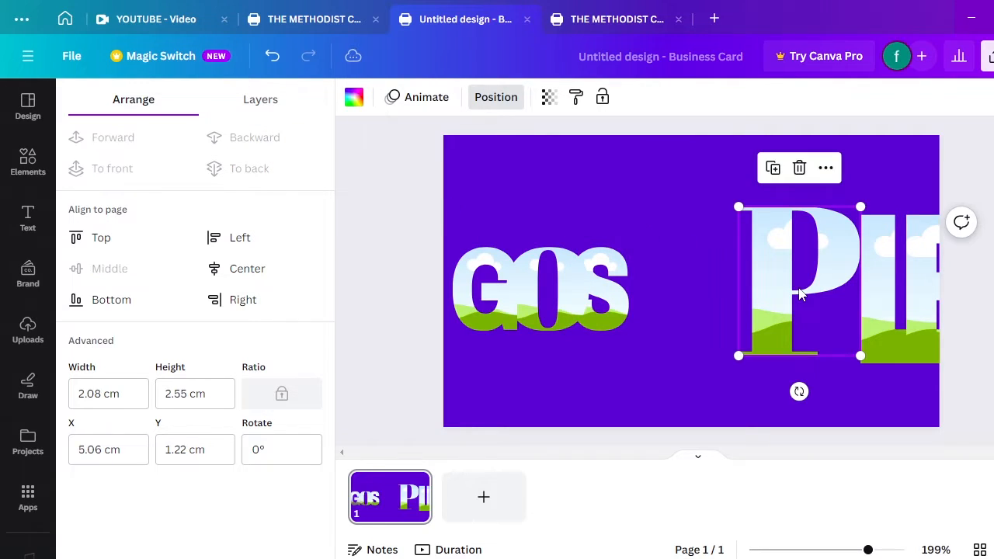
left_click_drag(795, 318, 671, 343)
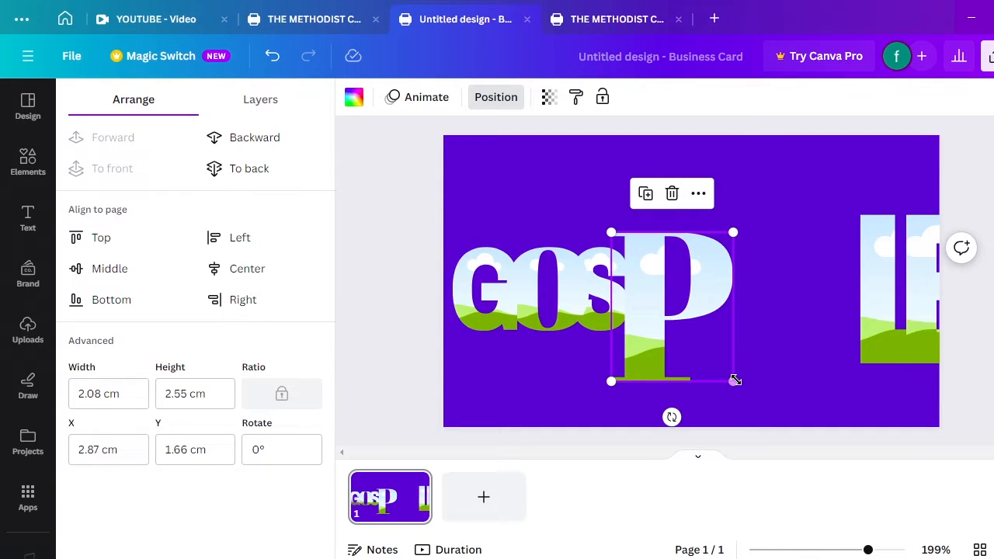
left_click_drag(735, 381, 693, 310)
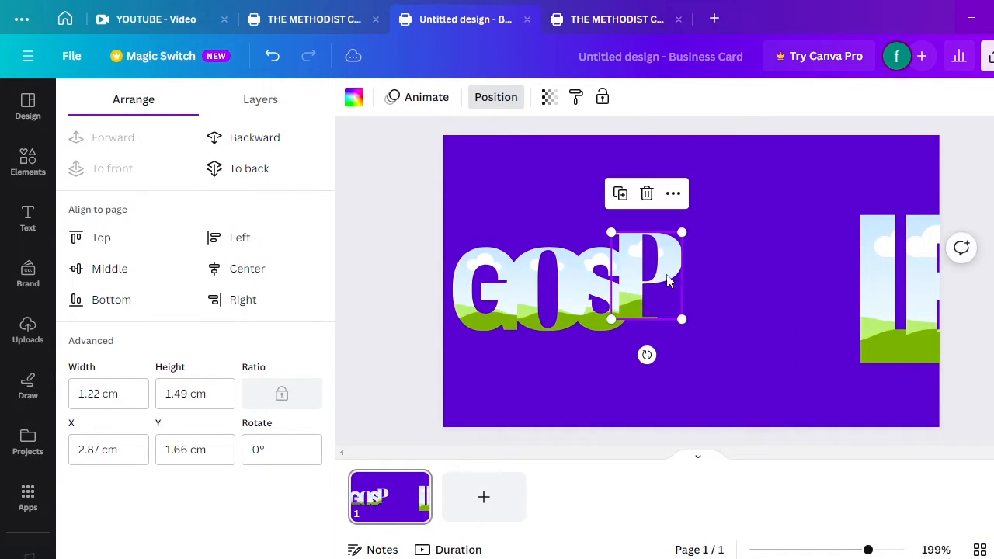
mouse_move(664, 272)
left_mouse_down()
mouse_move(680, 290)
mouse_move(673, 286)
left_mouse_up()
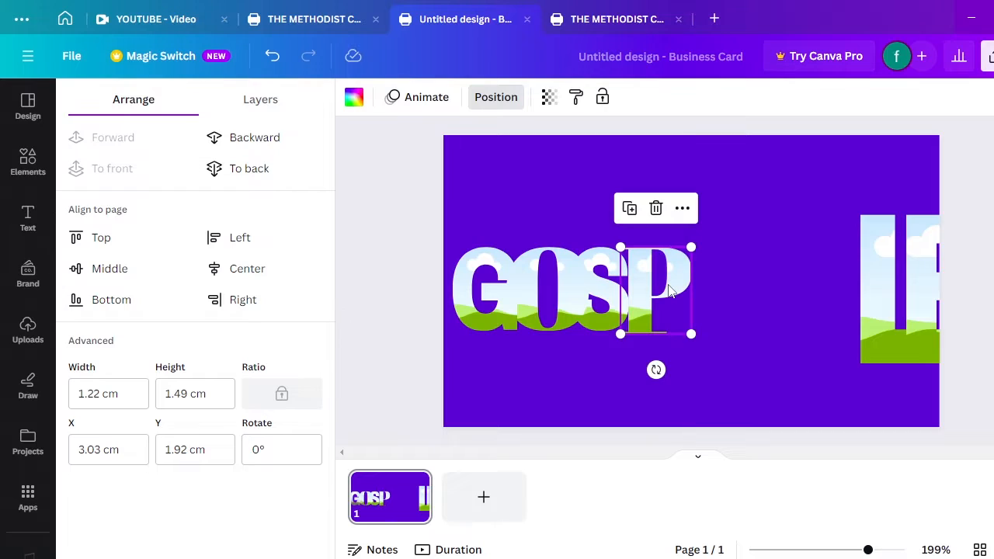
left_click_drag(693, 335, 646, 295)
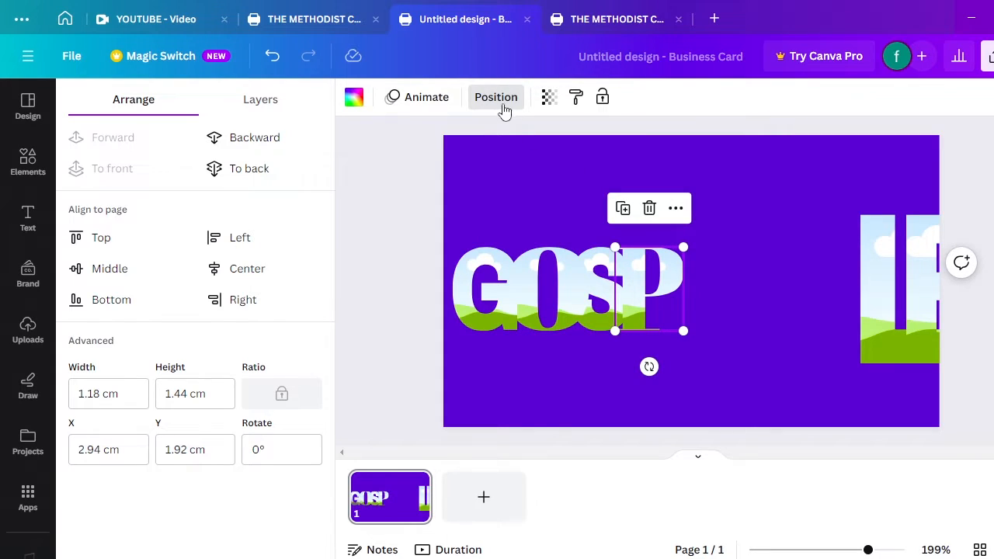
left_click(269, 138)
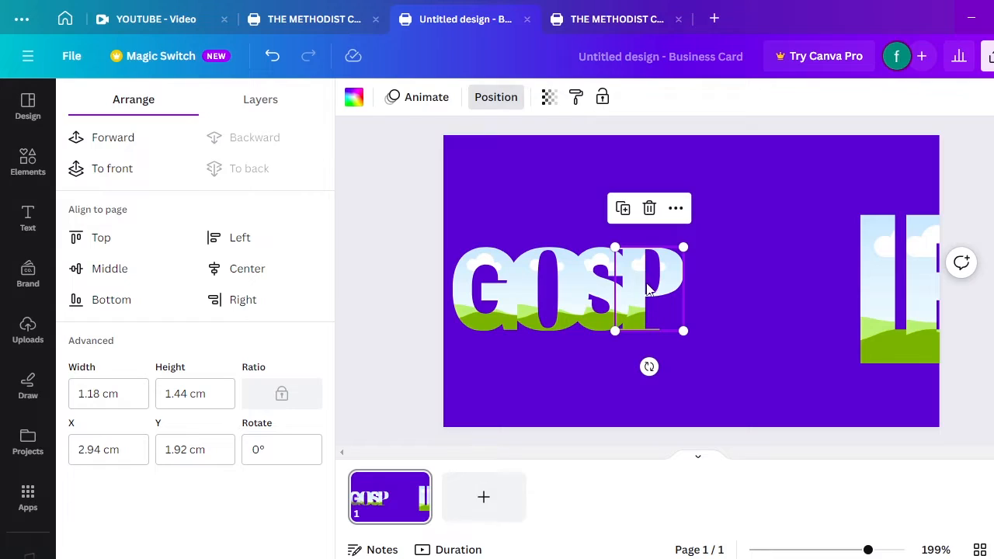
left_click_drag(645, 290, 638, 287)
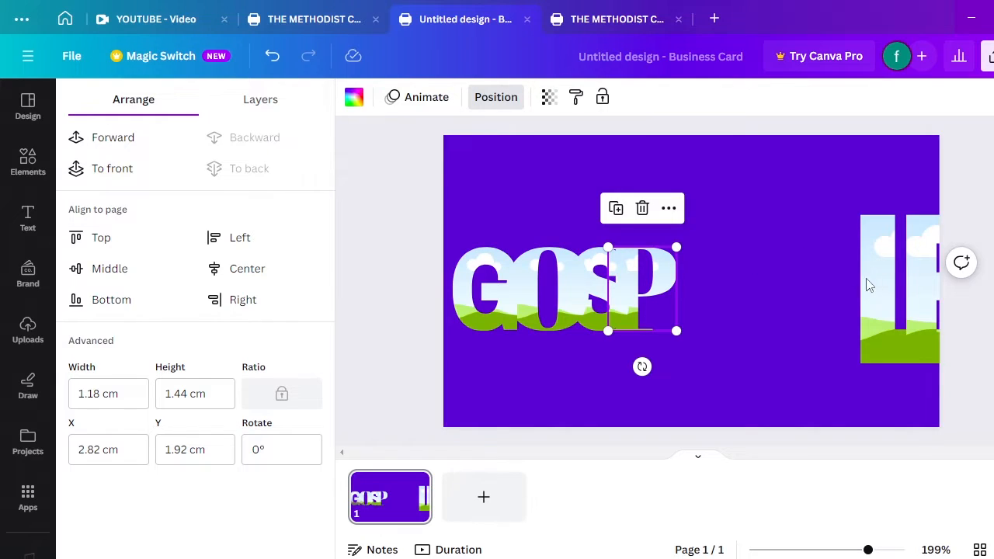
Move the L next to GOSP, resize it to match, and send it one layer back
left_click_drag(869, 286, 701, 288)
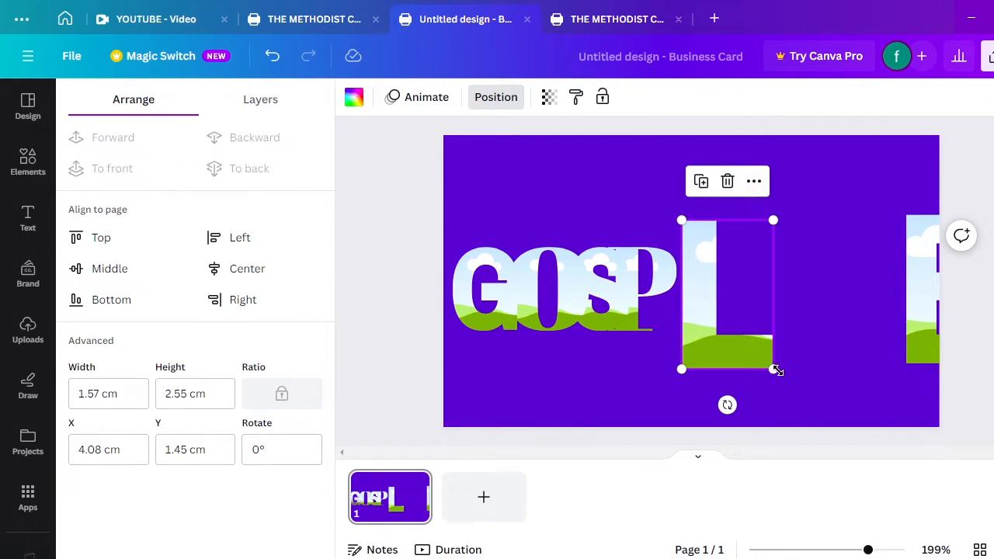
left_click_drag(775, 371, 693, 316)
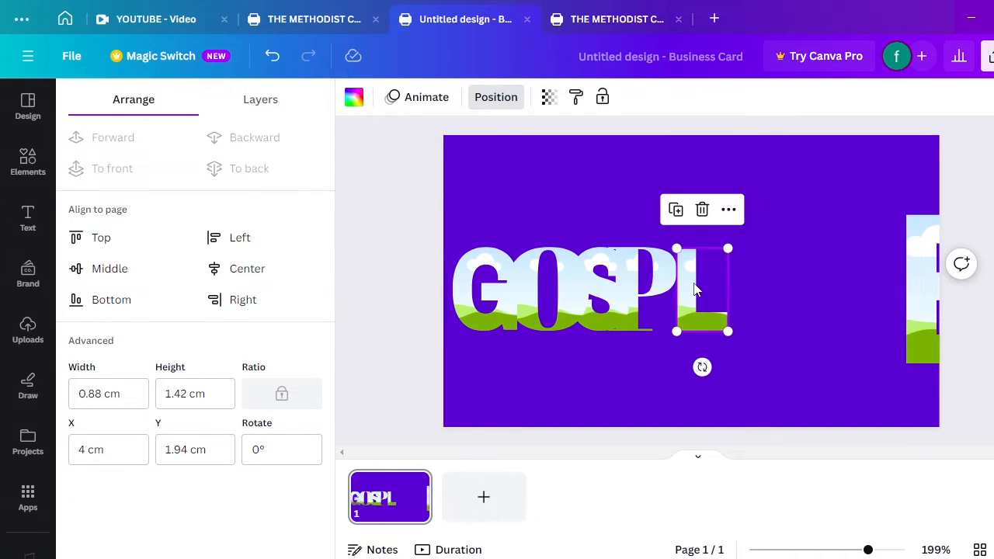
left_click_drag(677, 248, 669, 238)
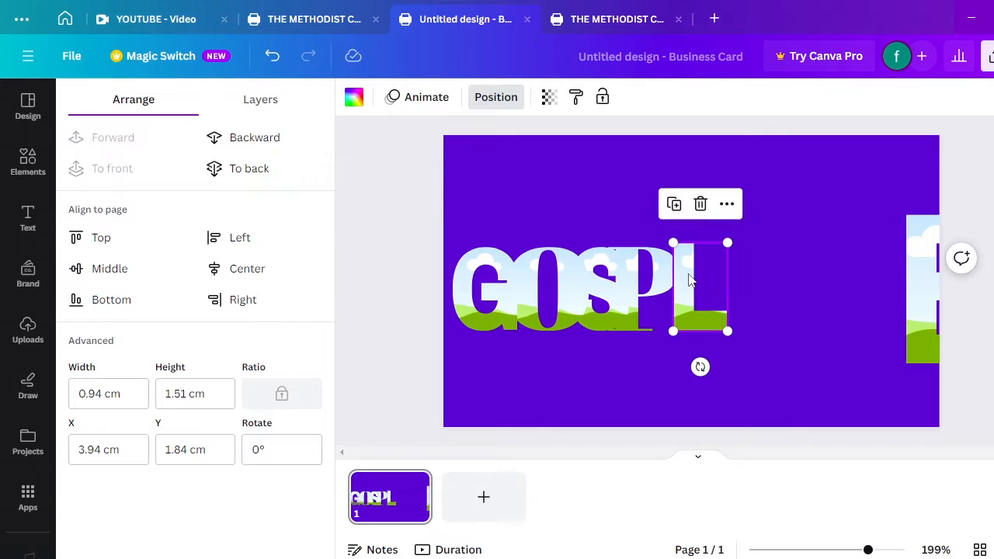
left_click_drag(690, 277, 673, 287)
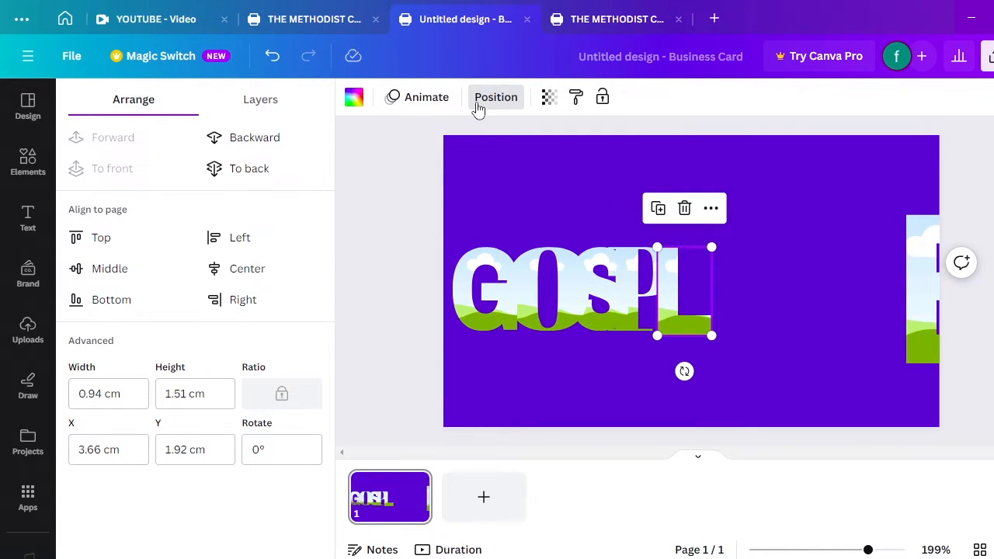
left_click(253, 145)
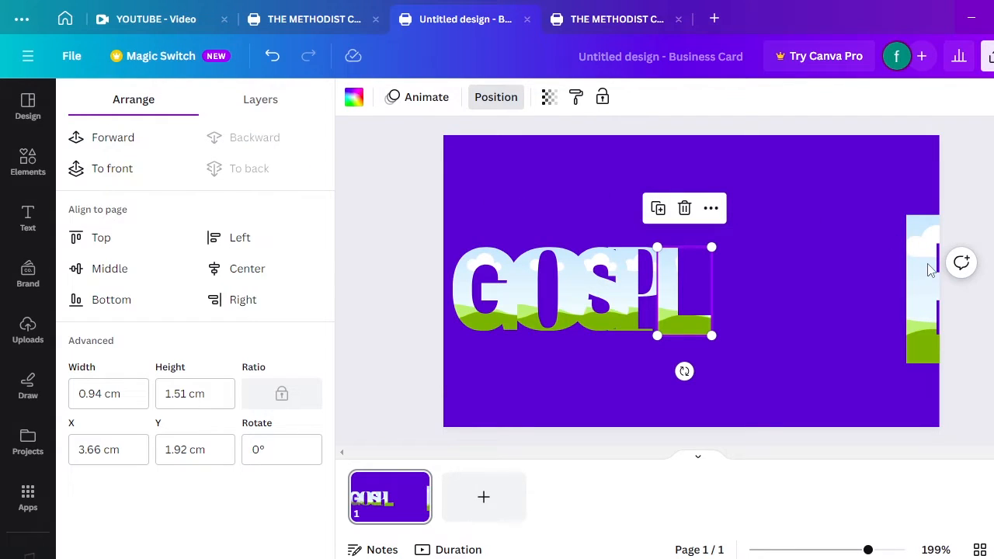
Bring the E in after the L, shrink and lower it into line, and layer it behind
left_click_drag(928, 268, 752, 261)
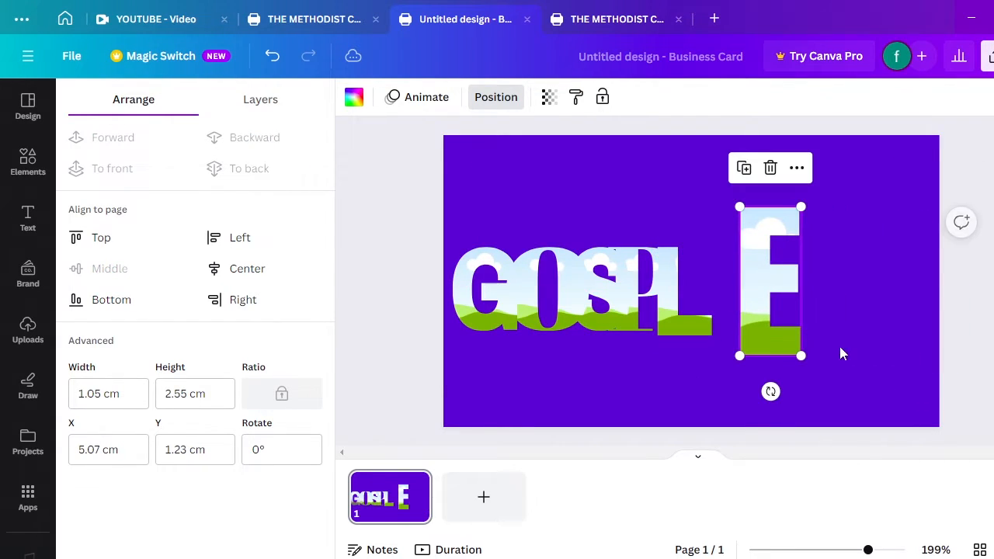
left_click_drag(771, 318, 755, 287)
left_click_drag(755, 230, 713, 274)
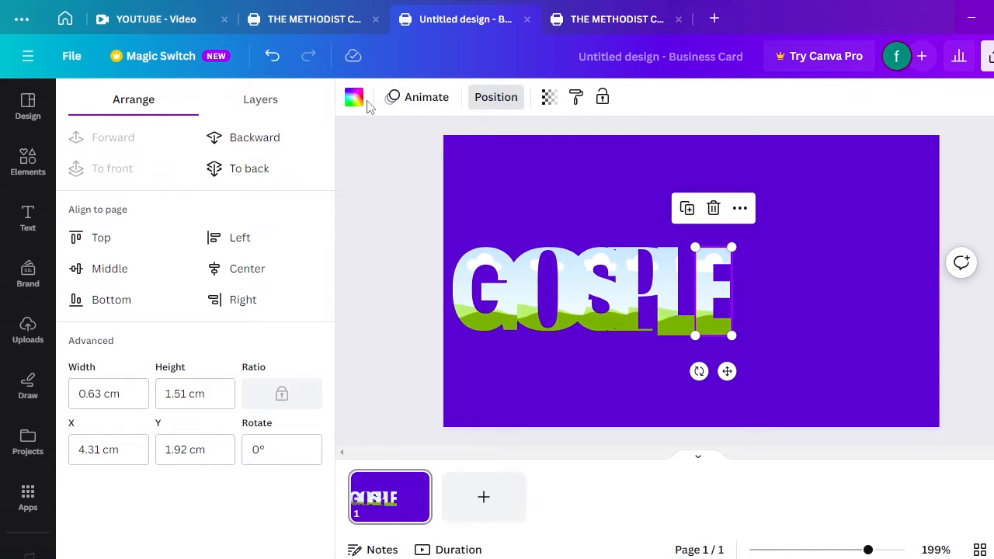
left_click(268, 140)
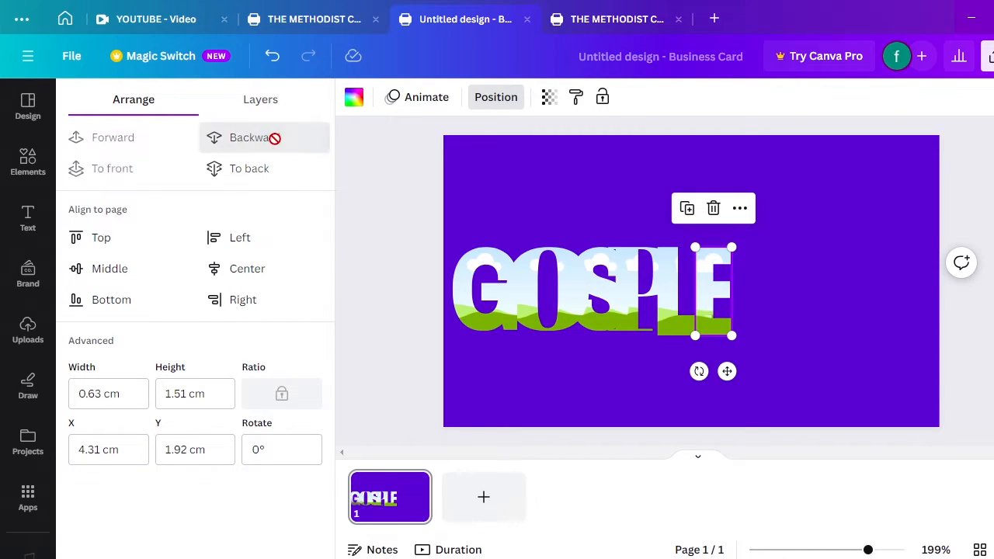
left_click(593, 211)
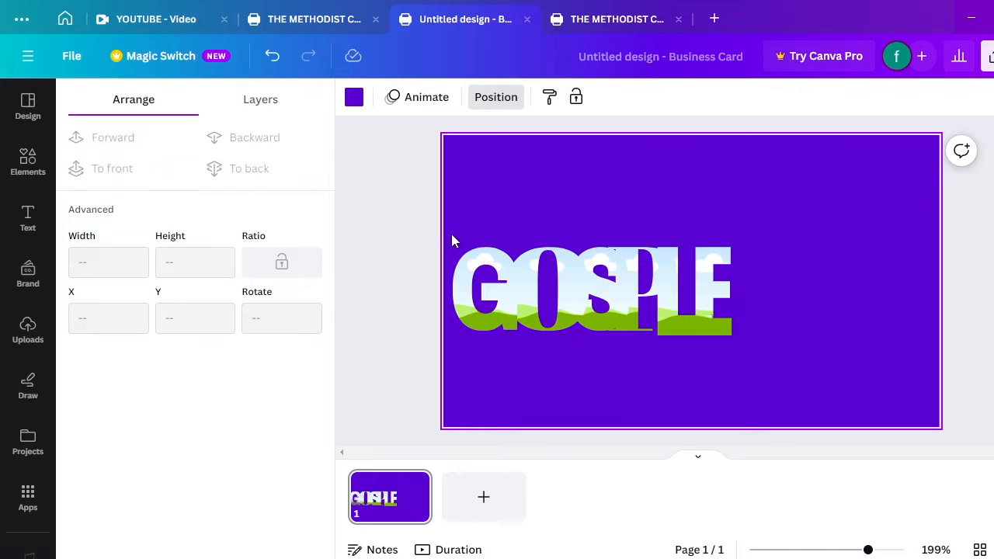
Select all the GOSPLE letters together, move them up-right and enlarge them
left_click_drag(451, 235, 753, 339)
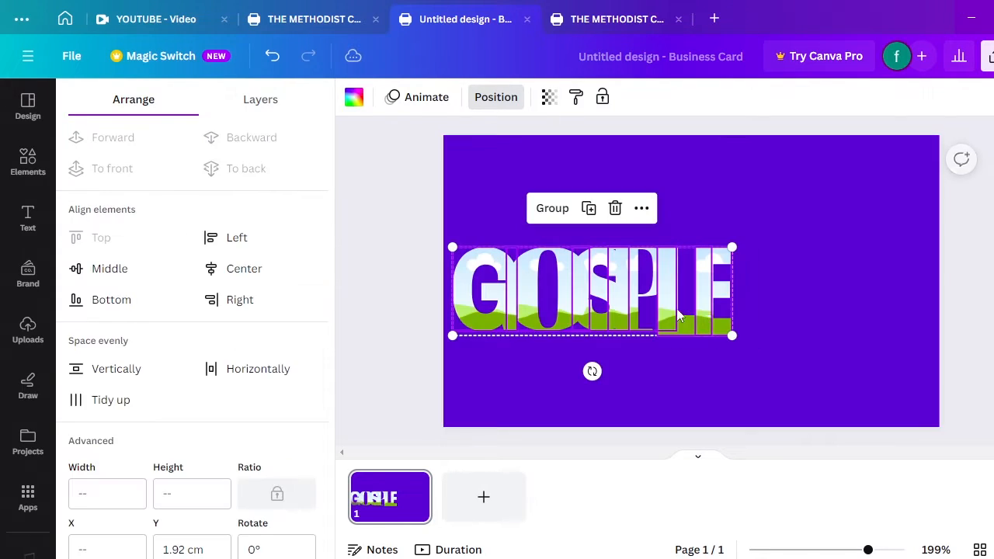
left_click_drag(665, 299, 722, 268)
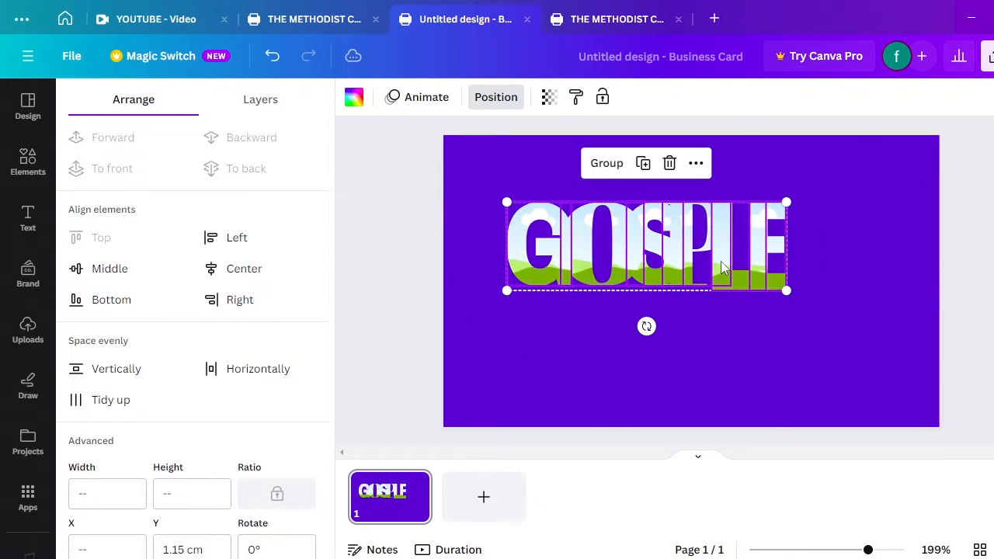
left_click_drag(787, 291, 890, 322)
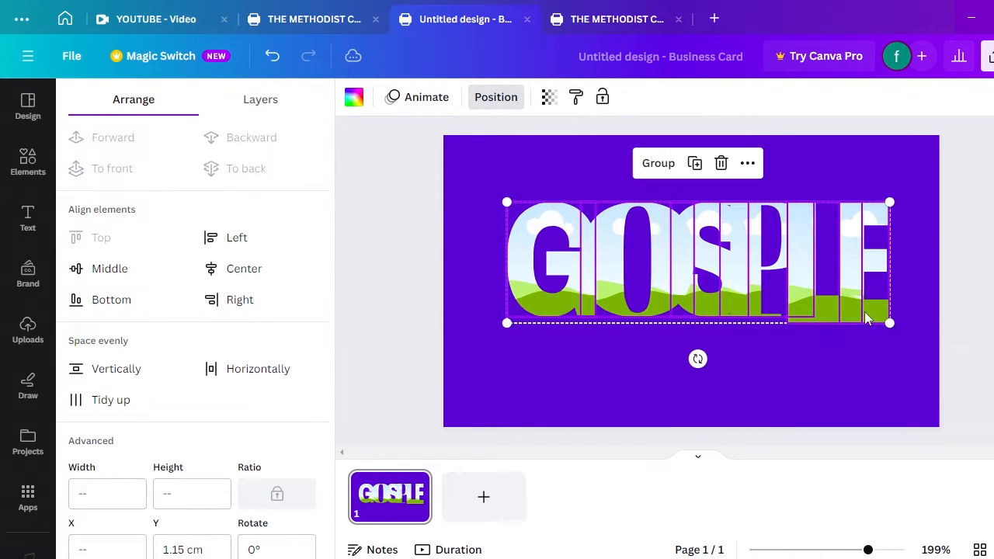
Try several gradient fills on GOSPLE, settle on silver-white, then reselect the letters for copying
left_click(354, 98)
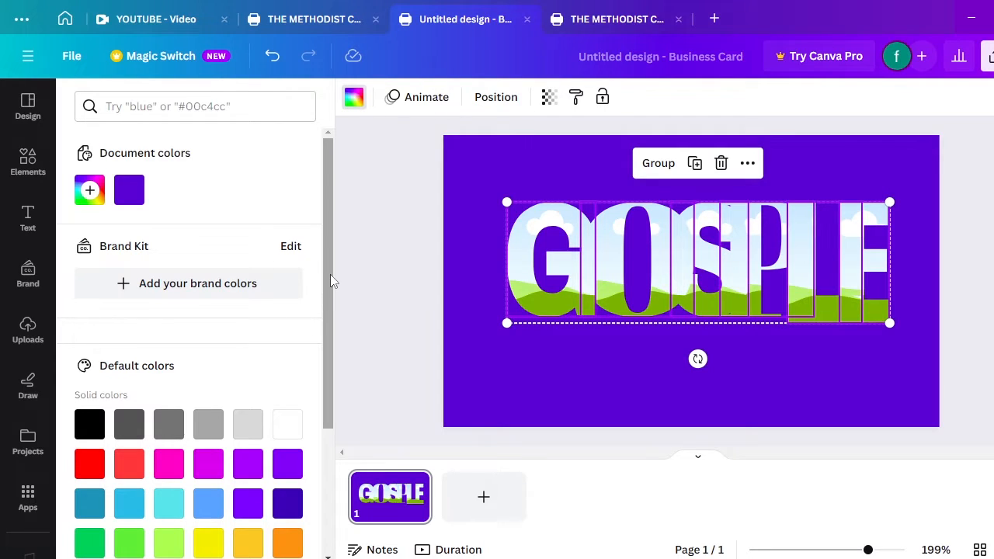
scroll(330, 275, "down", 3)
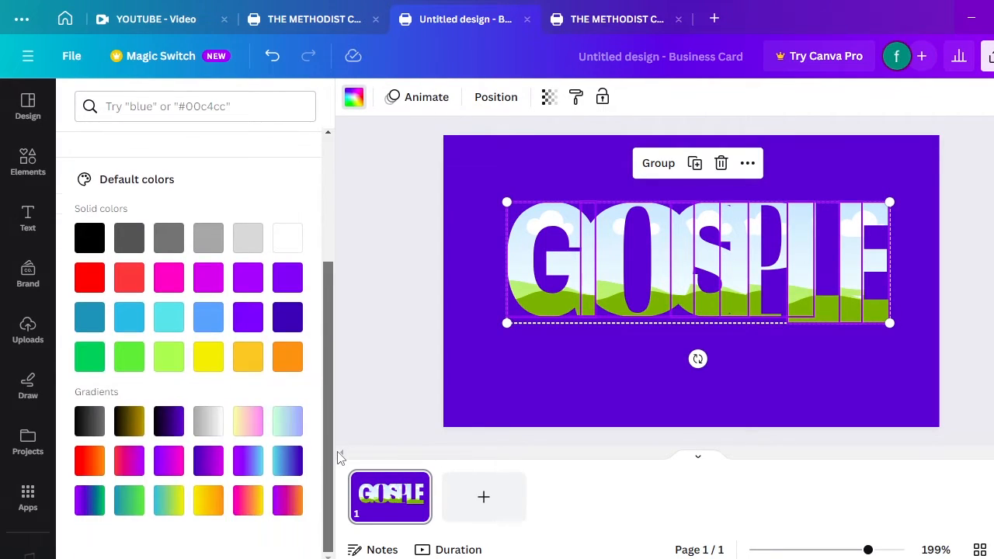
left_click(209, 427)
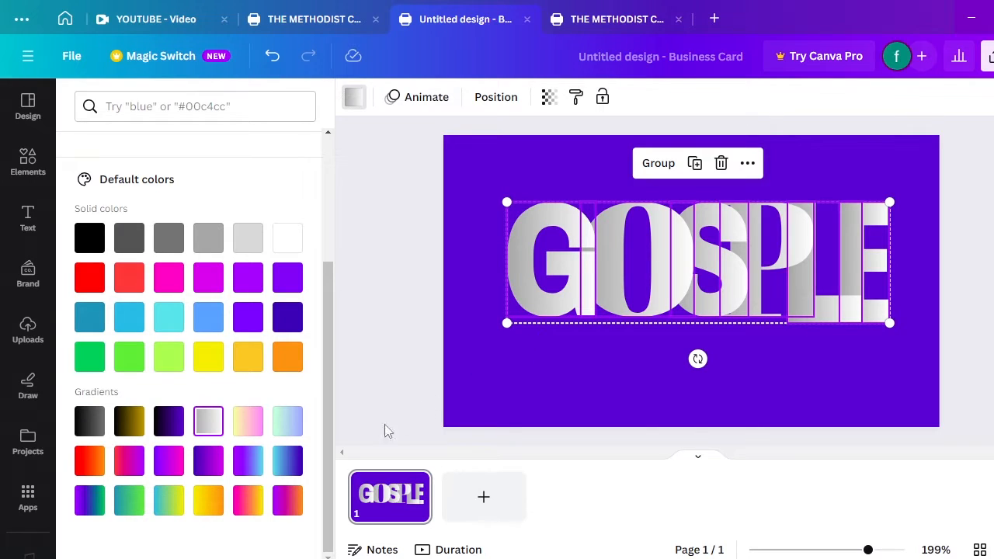
left_click(288, 501)
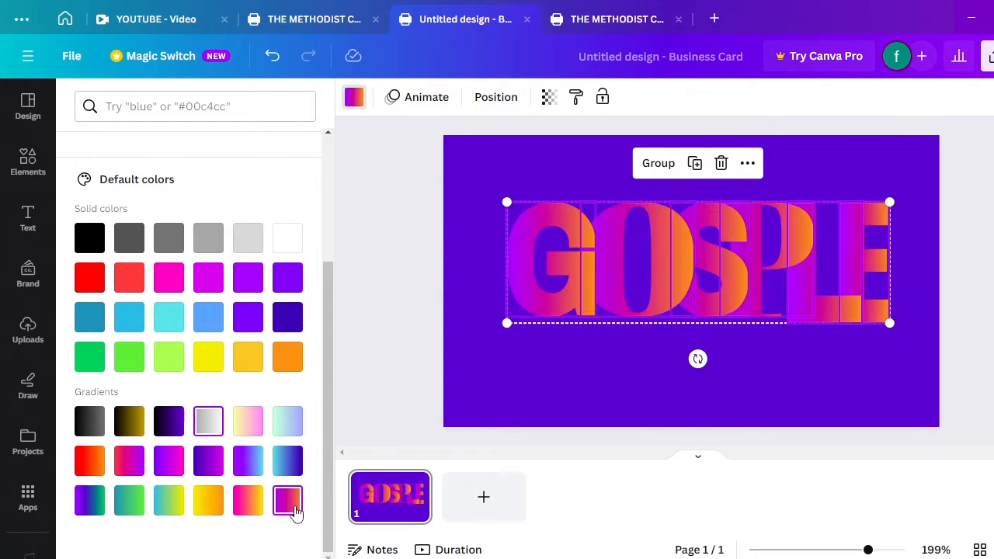
left_click(287, 461)
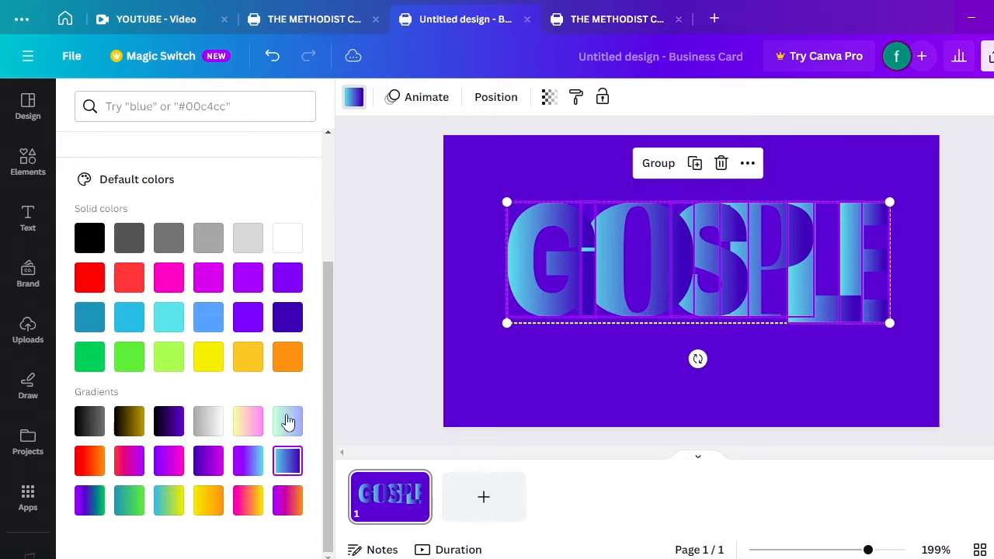
left_click(208, 461)
left_click(208, 508)
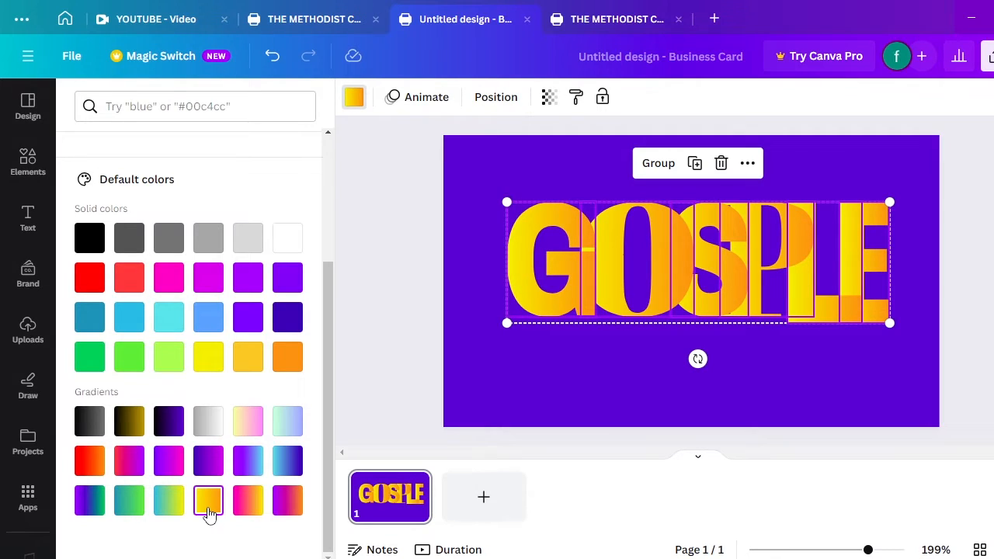
left_click(207, 423)
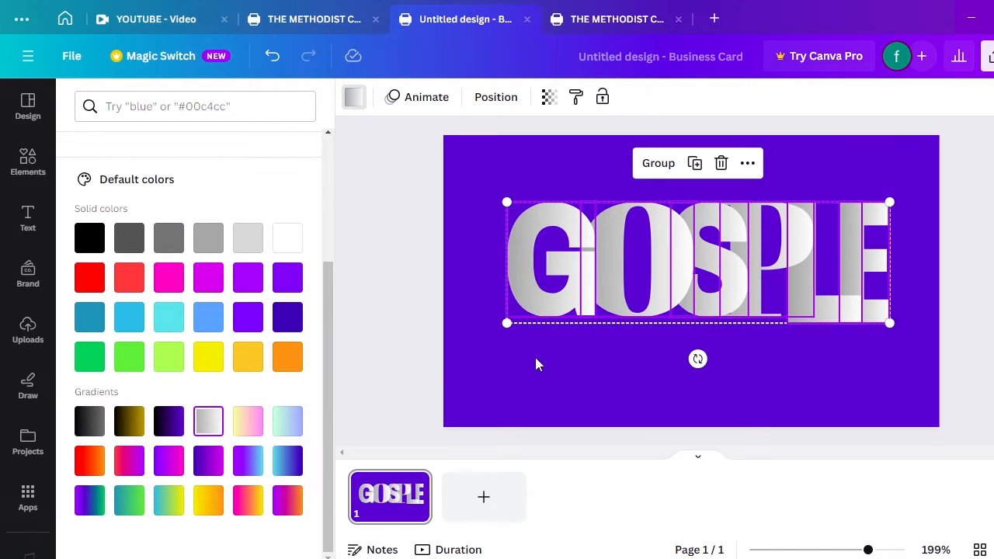
left_click(607, 353)
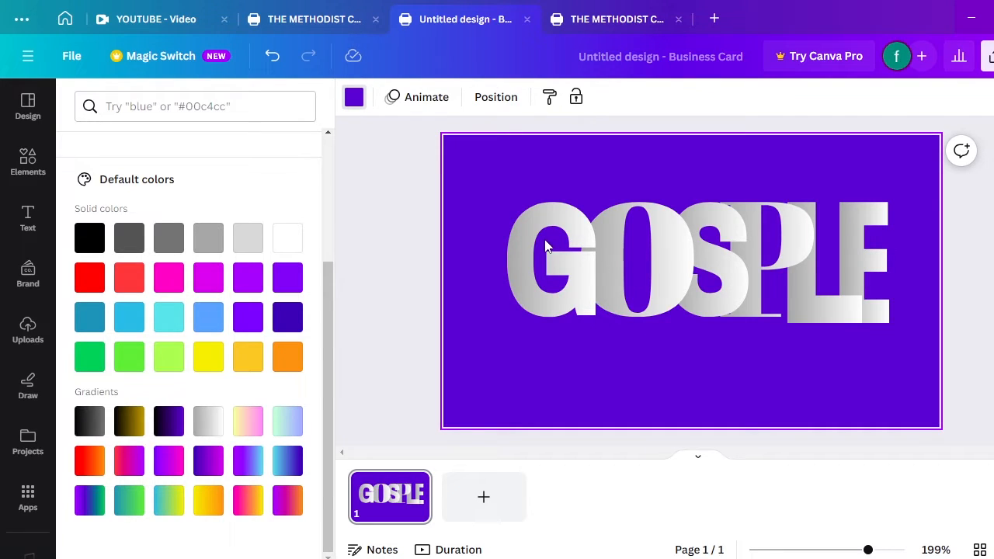
left_click_drag(507, 203, 912, 329)
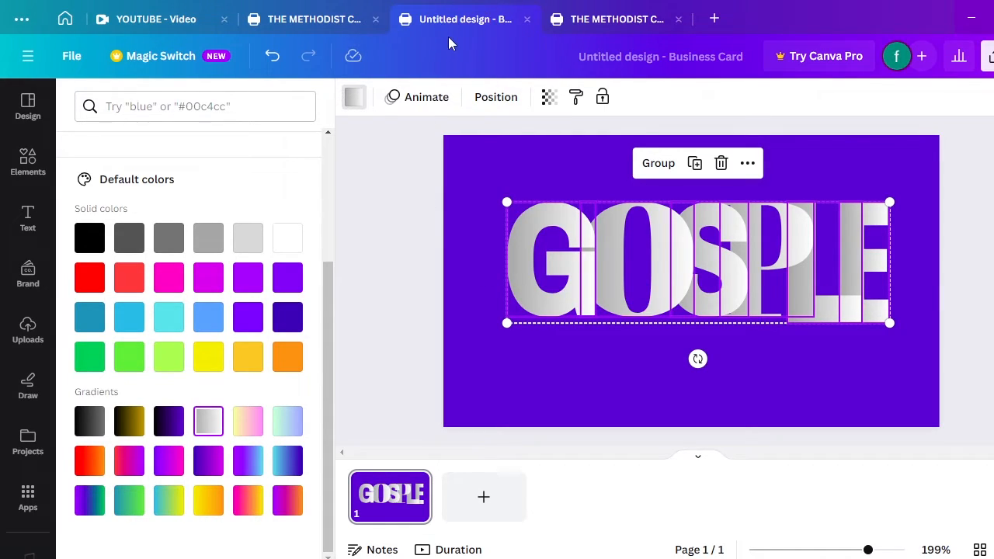
Paste the GOSPLE lettering onto the church flyer and shrink it to fit
left_click(605, 25)
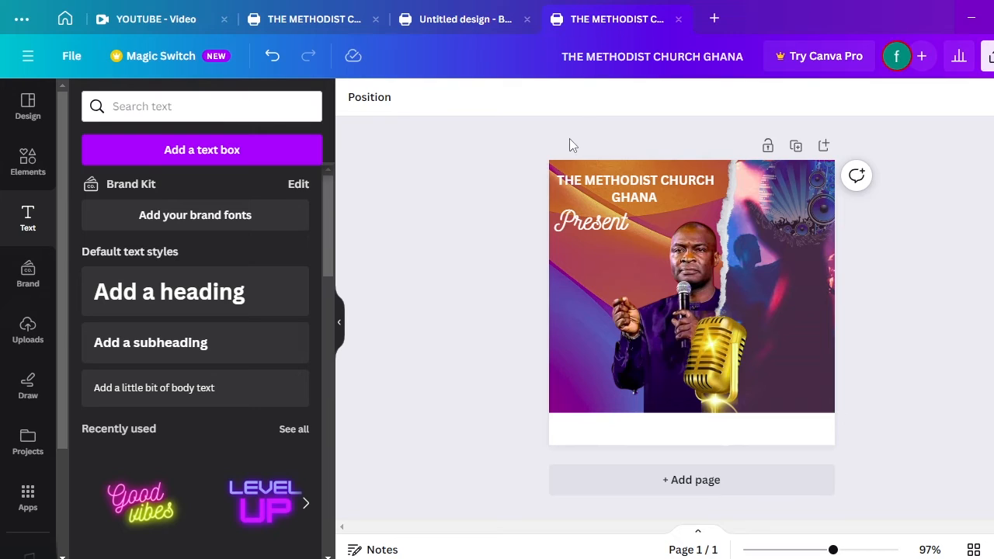
left_click(587, 285)
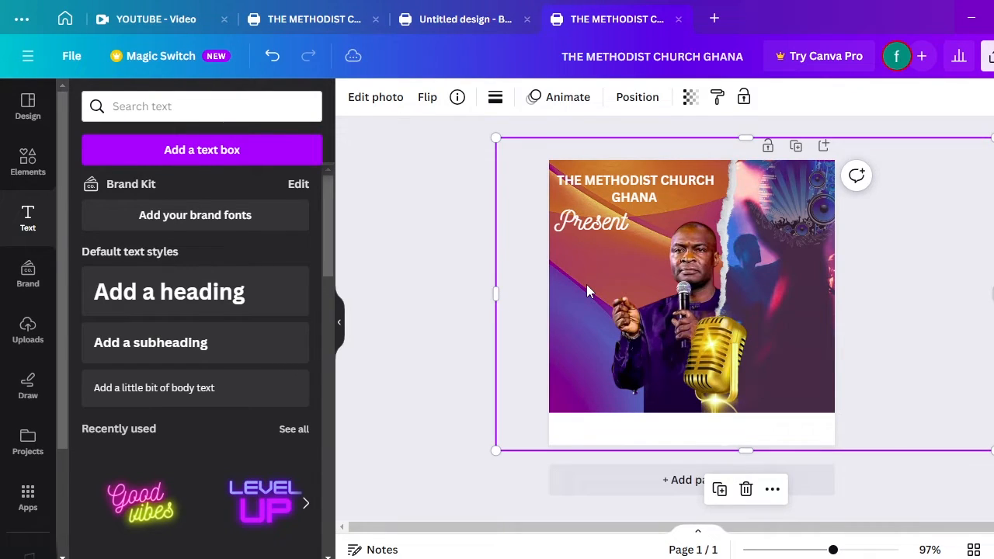
key("ctrl+v")
left_click_drag(686, 229, 650, 302)
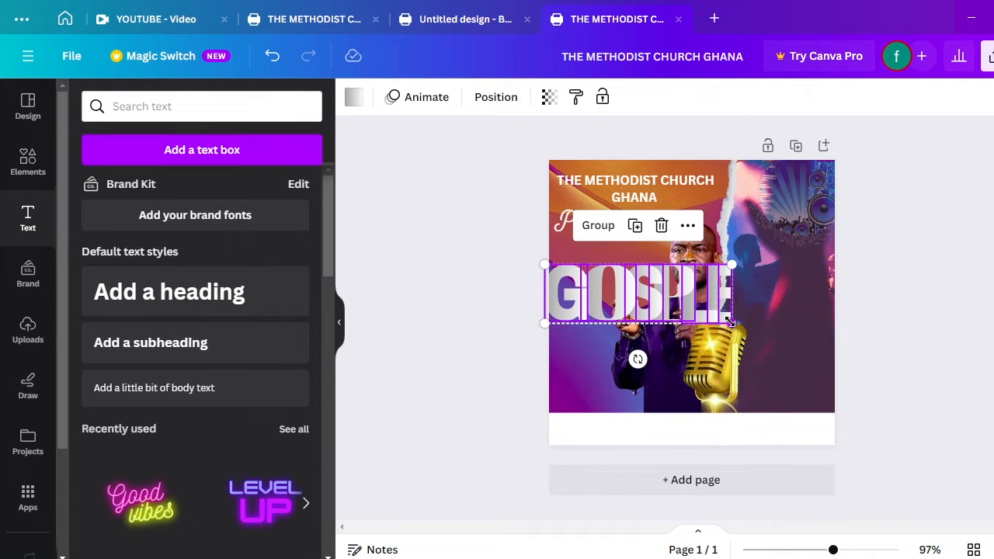
left_click_drag(730, 321, 632, 260)
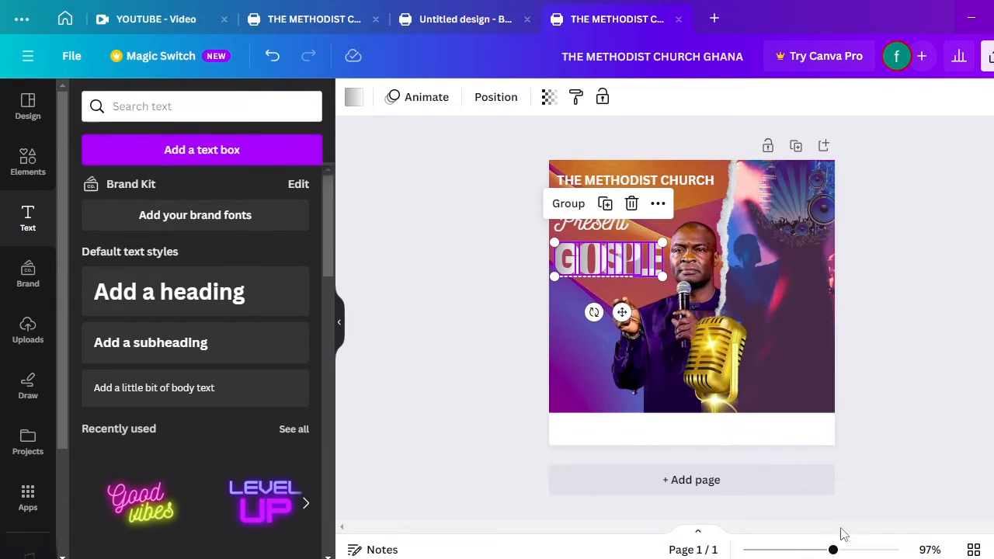
Fine-tune GOSPLE's size and position so it sits just below Present
left_click_drag(834, 552, 870, 550)
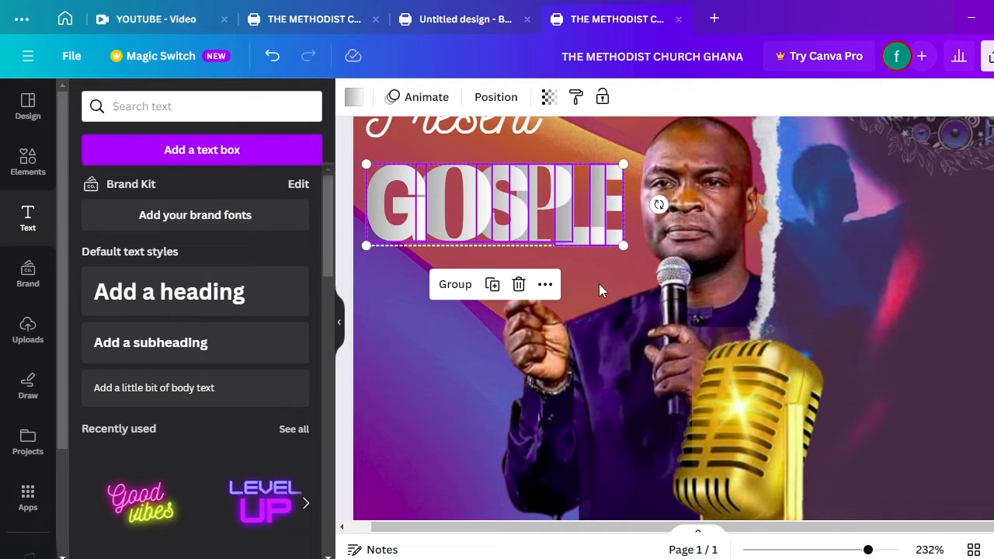
left_click_drag(621, 246, 579, 223)
left_click_drag(532, 200, 532, 187)
left_click_drag(585, 223, 606, 230)
left_click(596, 275)
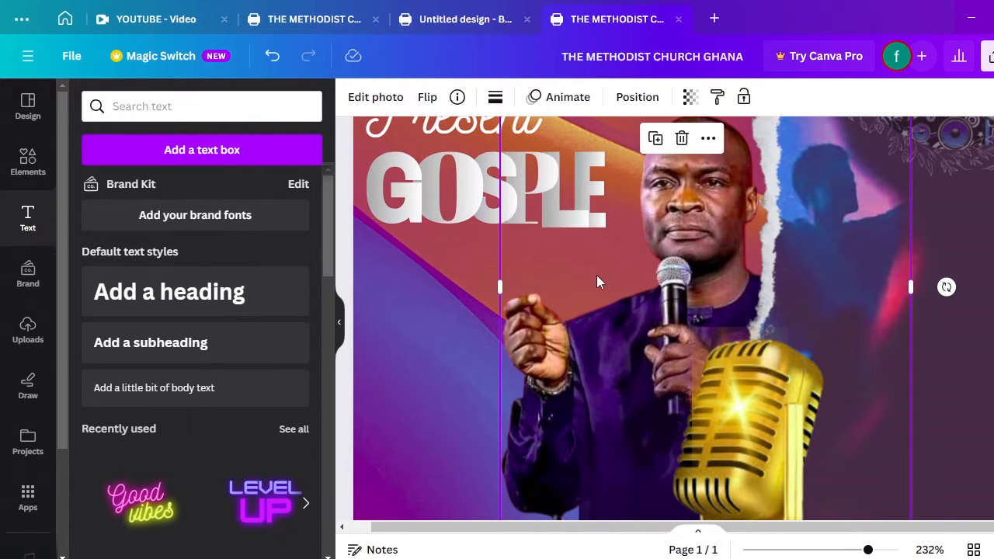
scroll(596, 275, "down", 1)
scroll(596, 277, "down", 3)
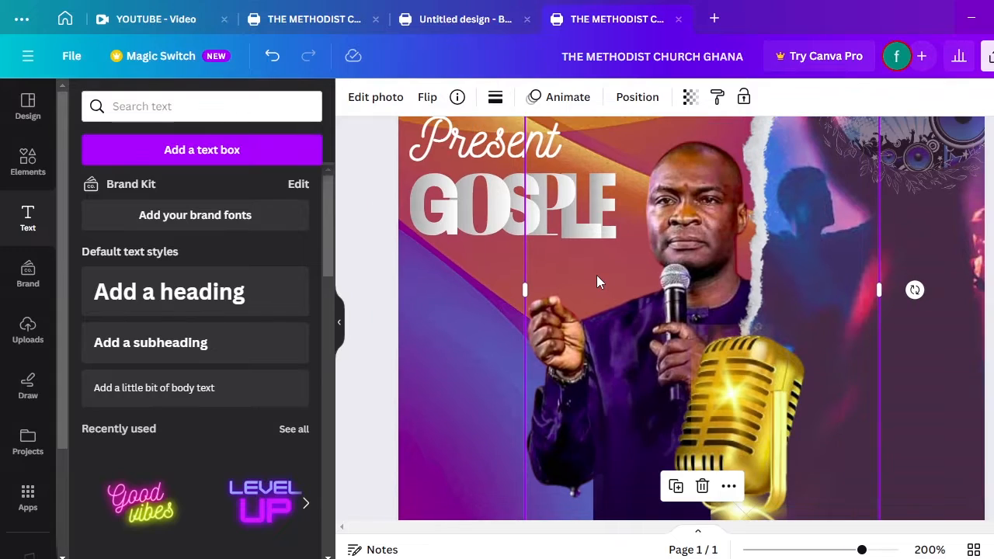
left_click(564, 298)
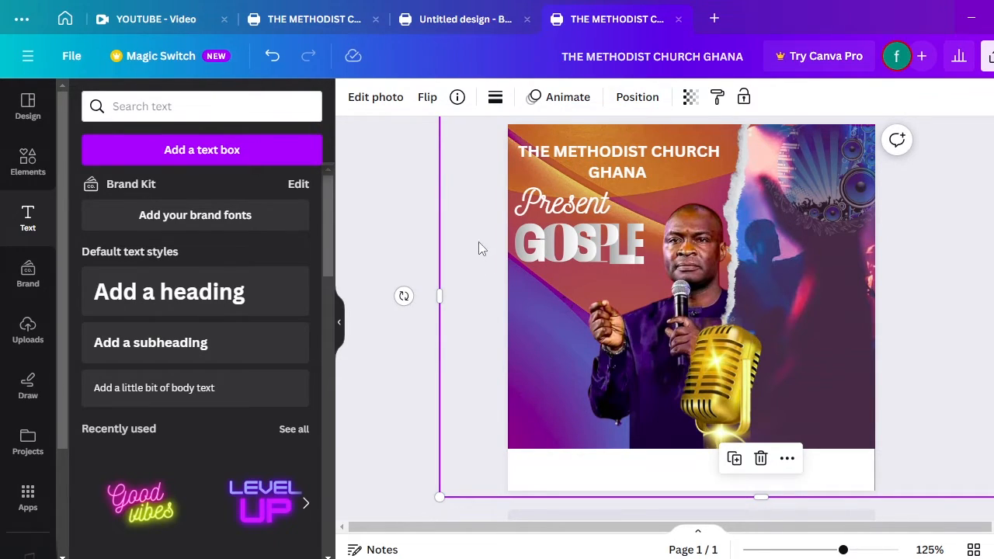
Add a new heading text box reading LITERACY
left_click(174, 310)
scroll(329, 312, "down", 5)
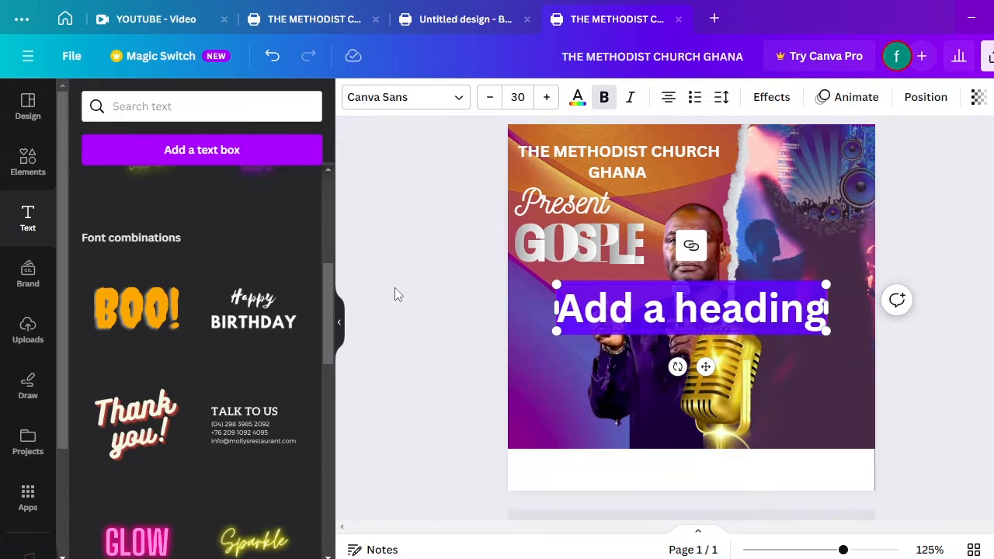
type("LITERAC")
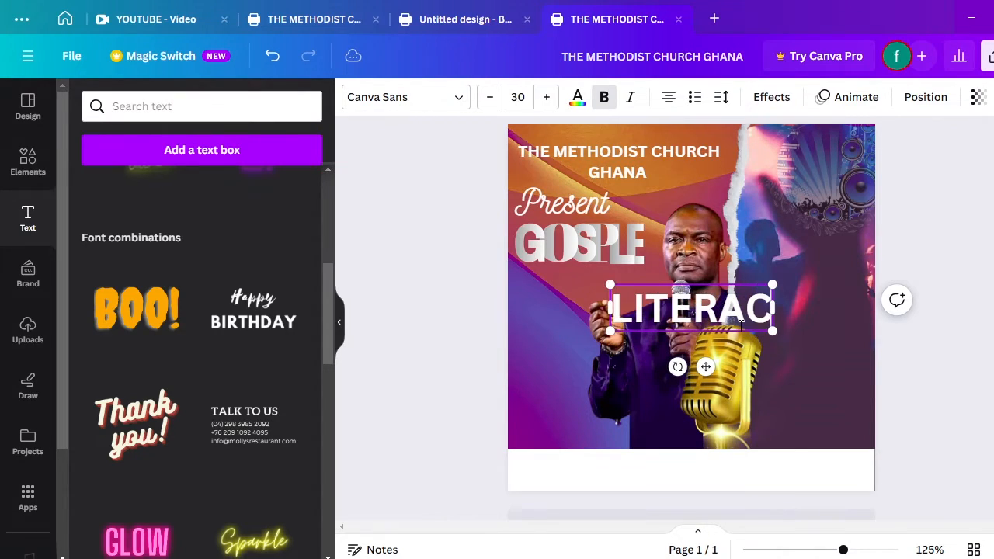
type("Y")
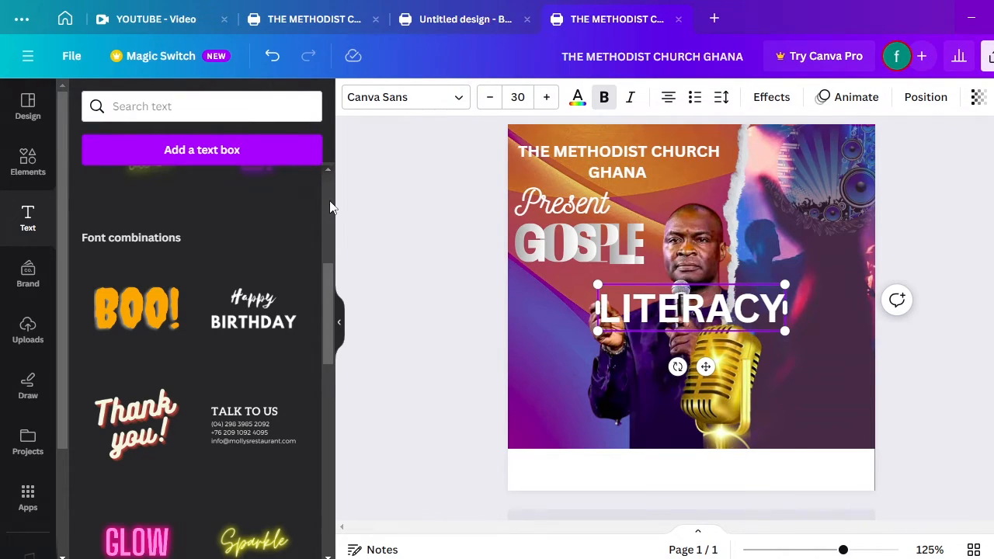
left_click_drag(682, 324, 696, 343)
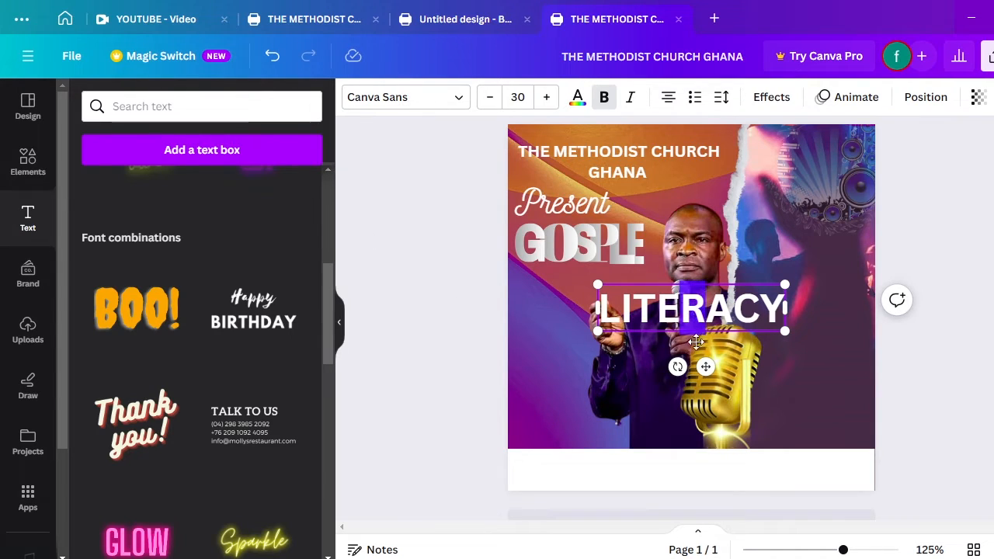
left_click(707, 372)
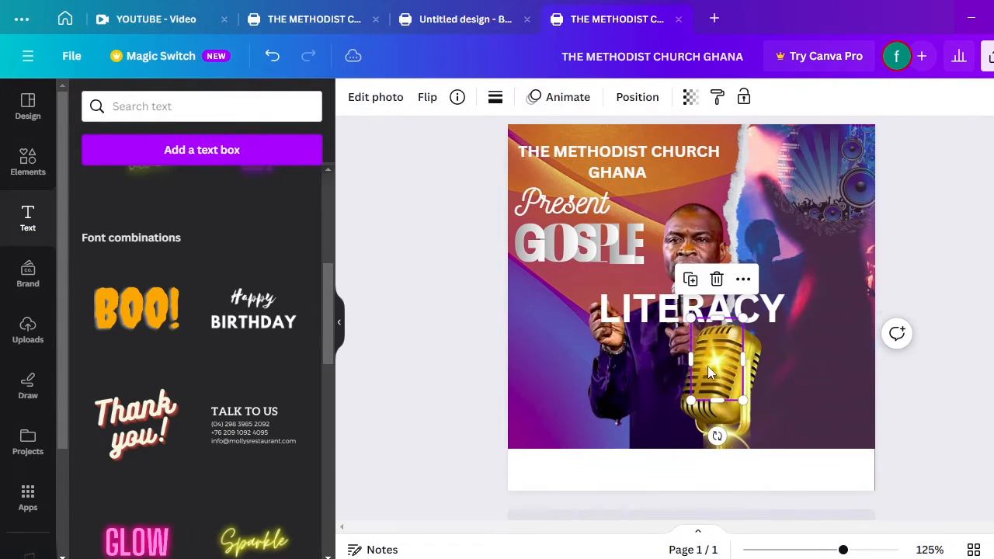
Move LITERACY beneath GOSPLE and resize it to roughly match GOSPLE's width
left_click(663, 321)
left_click_drag(663, 321, 570, 278)
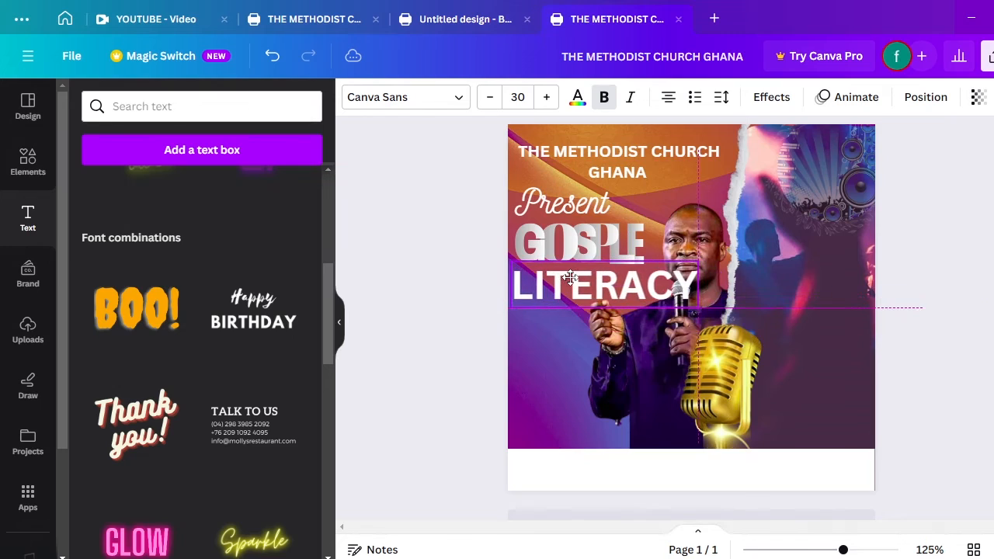
left_click_drag(698, 307, 643, 289)
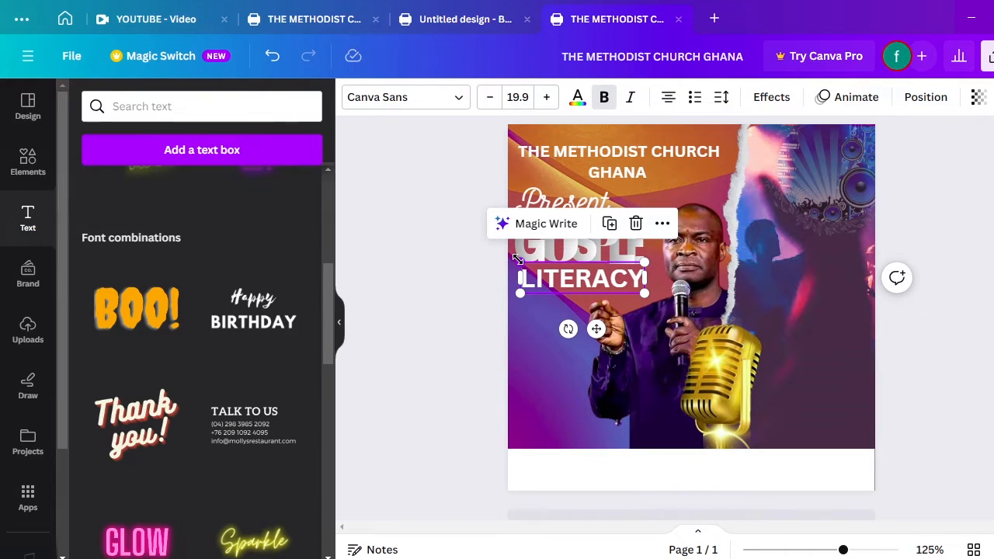
left_click_drag(520, 261, 515, 259)
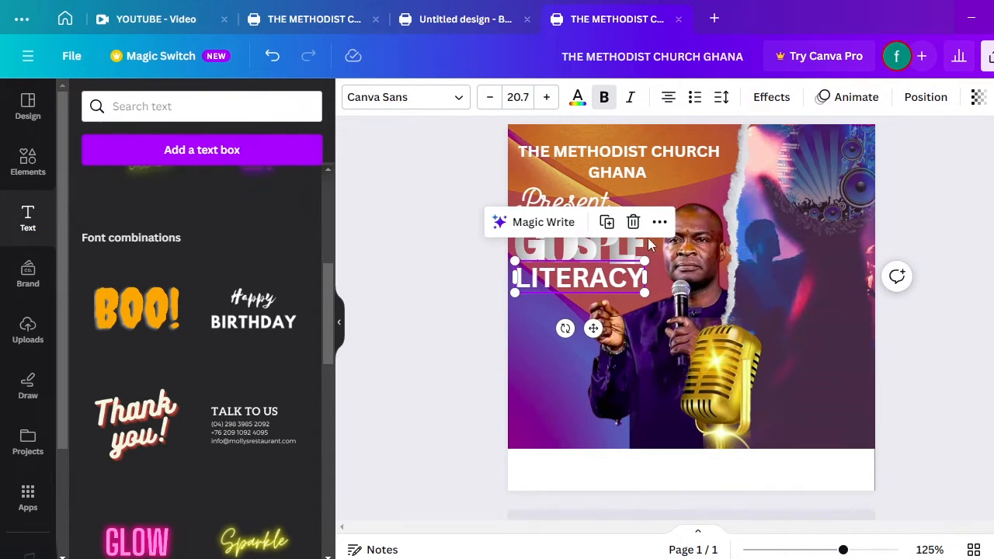
Select the church heading, microphone and LITERACY in turn, then select and deselect all elements
left_click(678, 181)
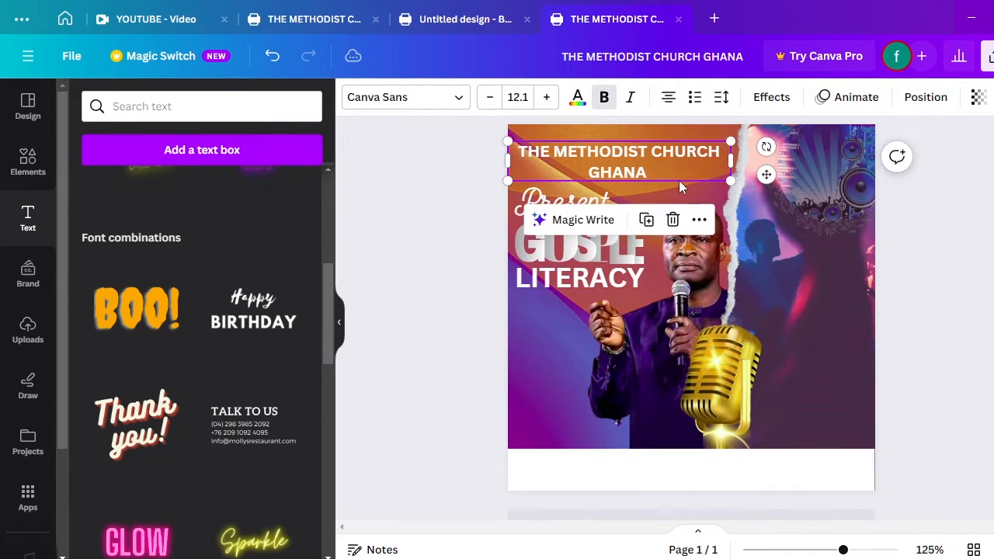
left_click(710, 312)
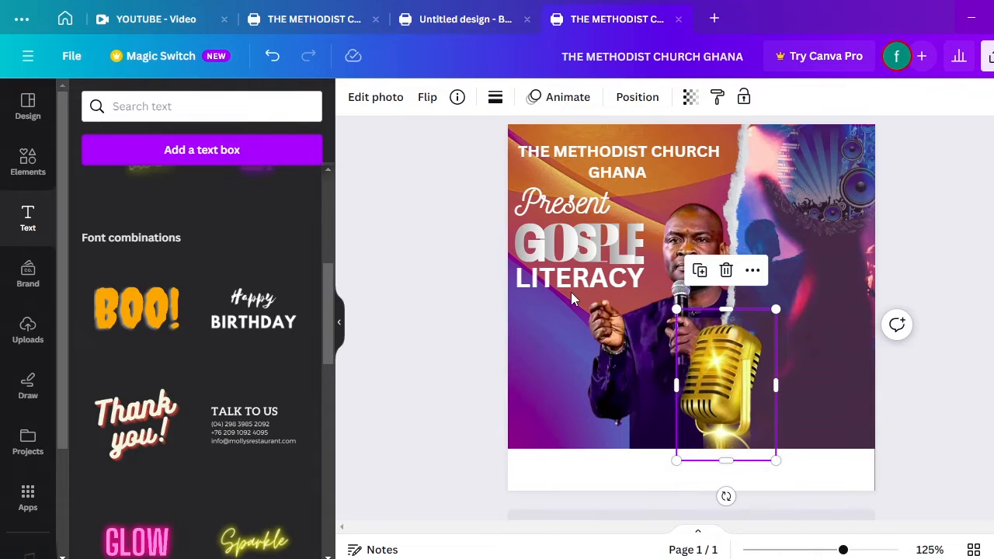
left_click(583, 285)
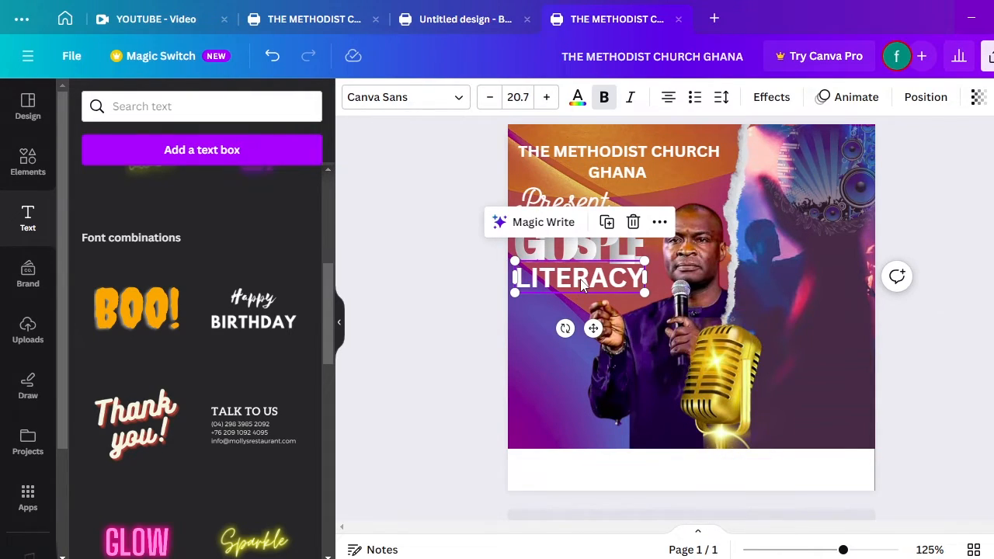
key("ctrl+a")
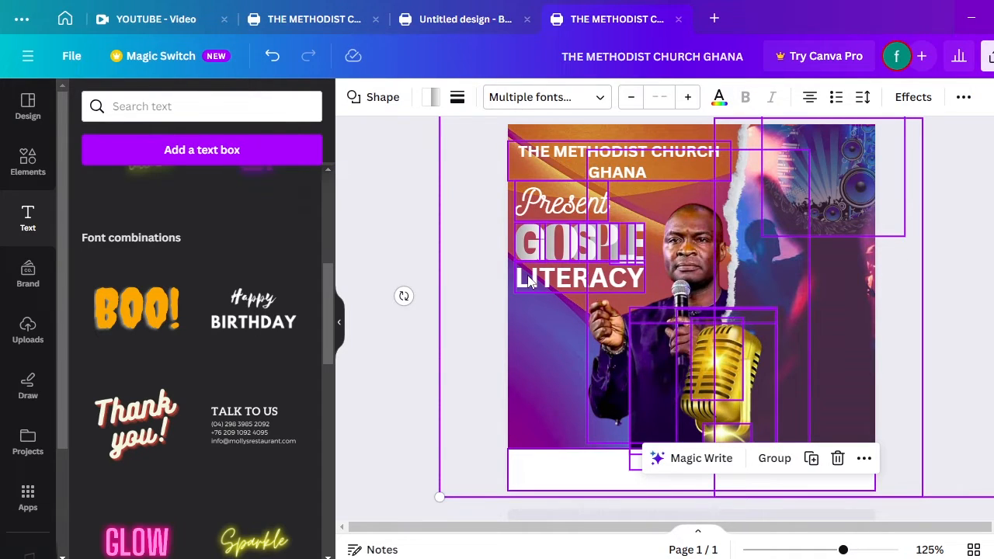
left_click(457, 250)
Colour the word LITERACY dark orange from the photo colours
double_click(571, 279)
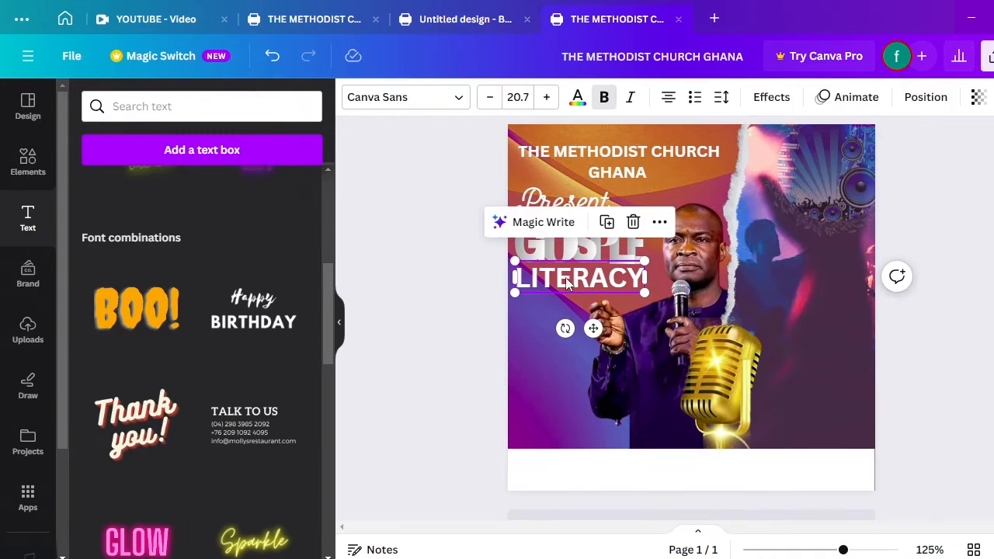
key("ctrl+a")
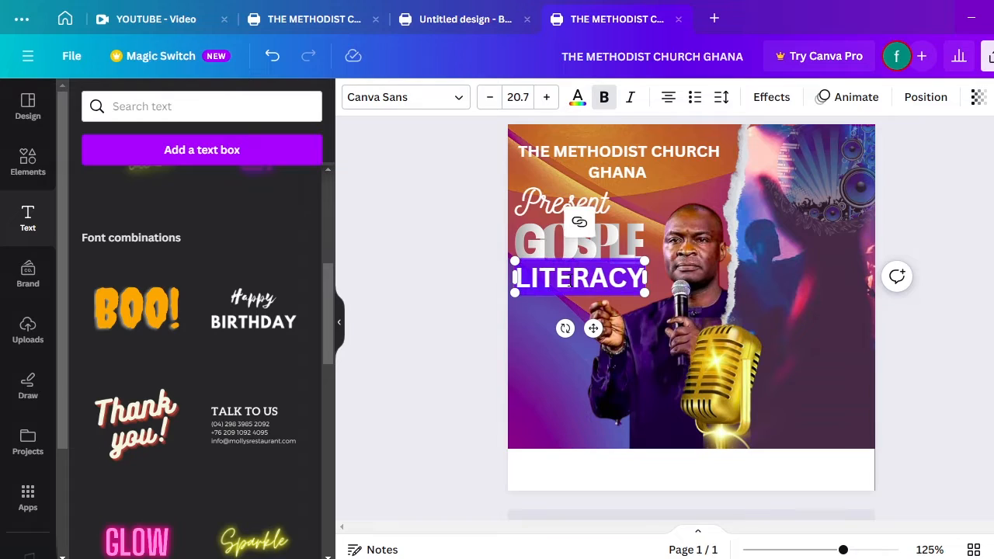
left_click(580, 104)
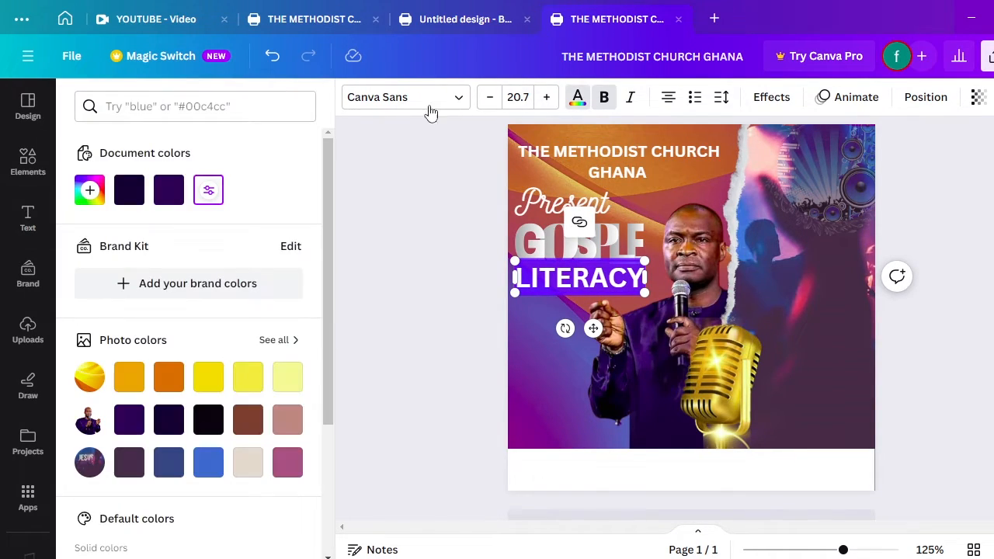
left_click(169, 379)
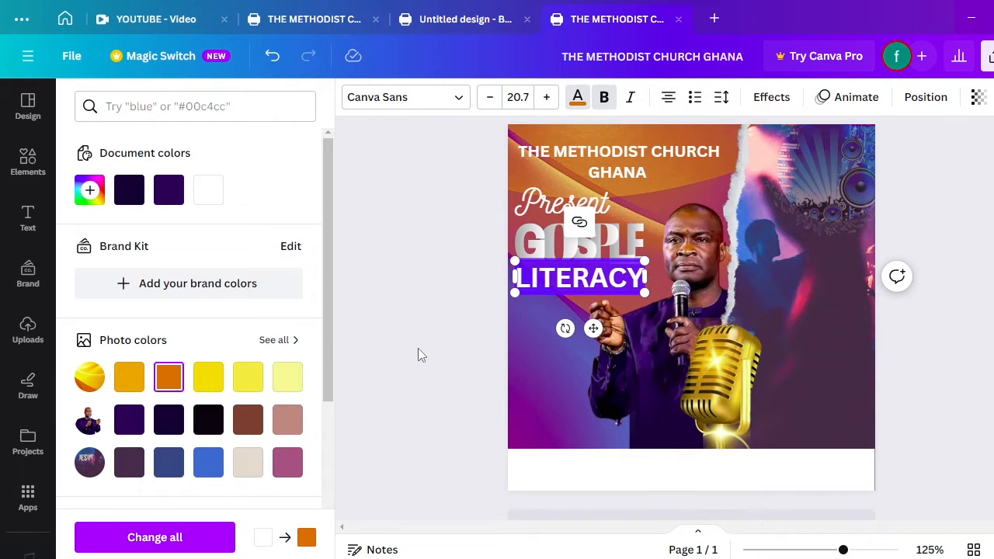
left_click(523, 378)
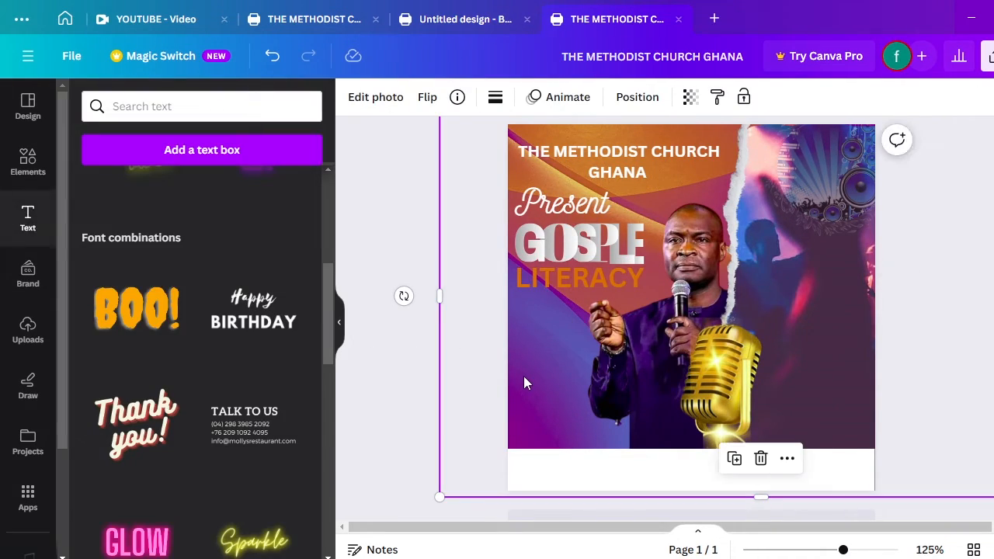
Recolour LITERACY bright orange from the Default colors and reselect its text box
left_click(575, 289)
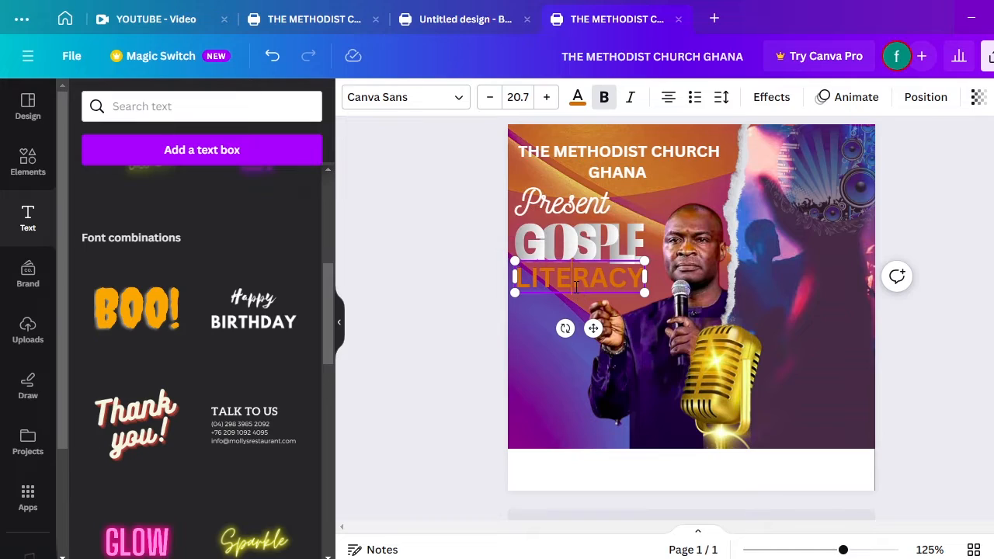
double_click(575, 287)
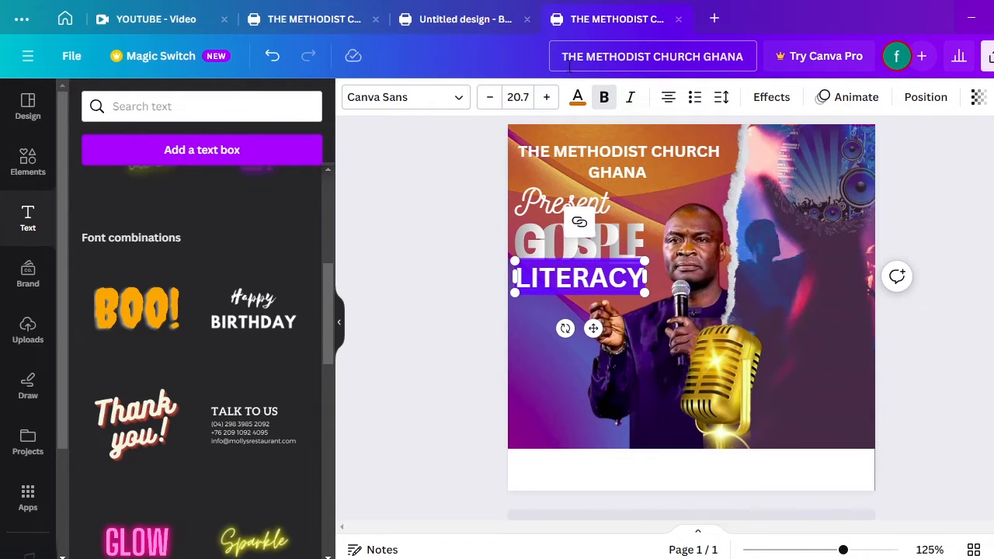
left_click(576, 100)
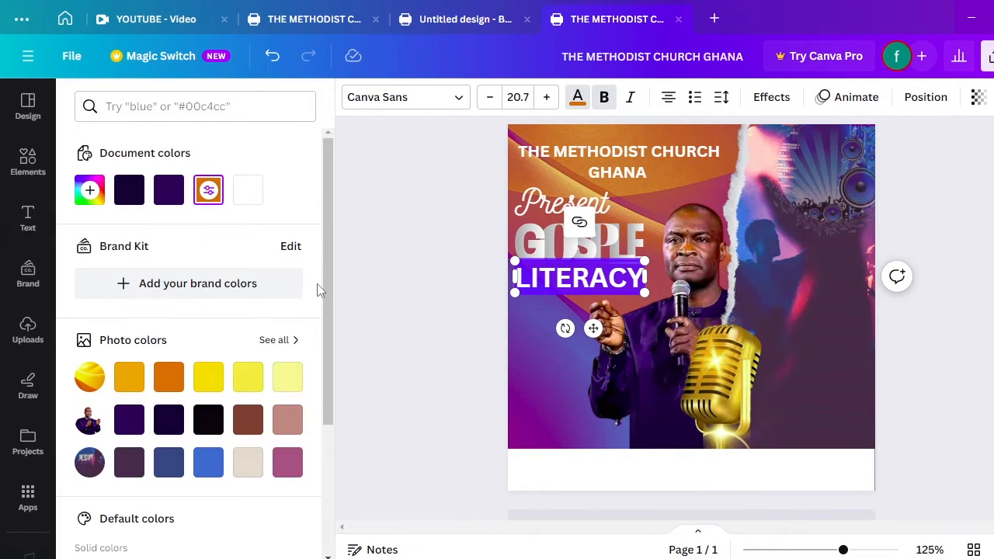
left_click_drag(332, 262, 329, 412)
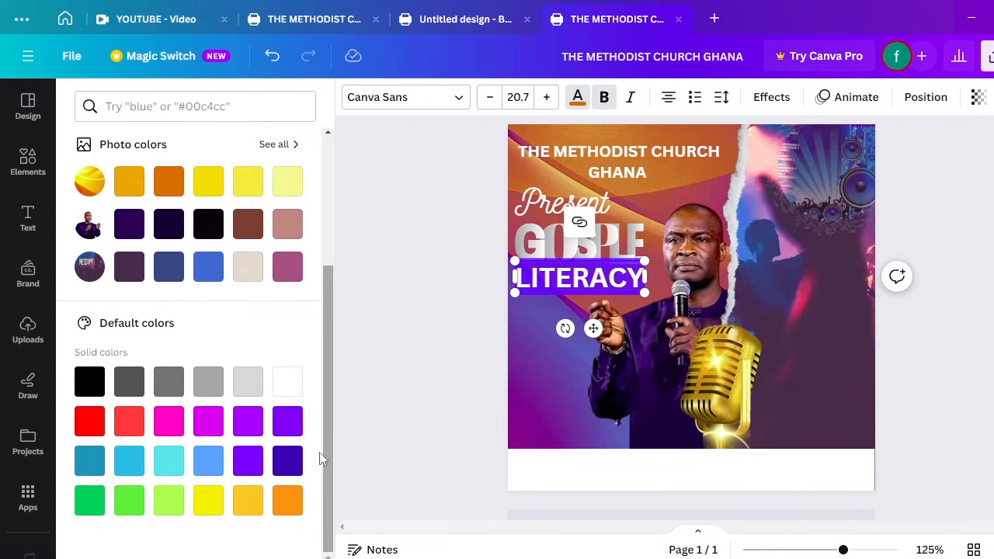
left_click(293, 504)
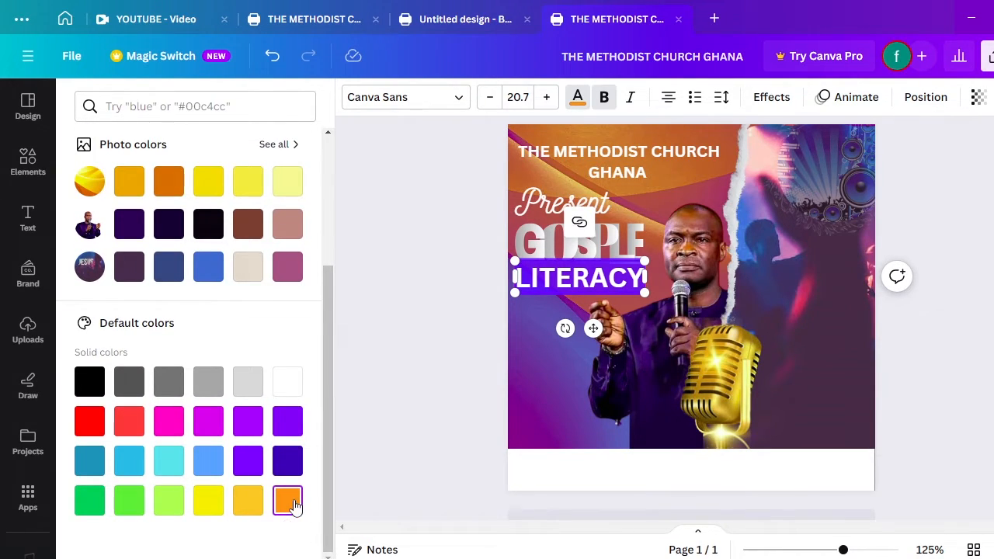
left_click(534, 348)
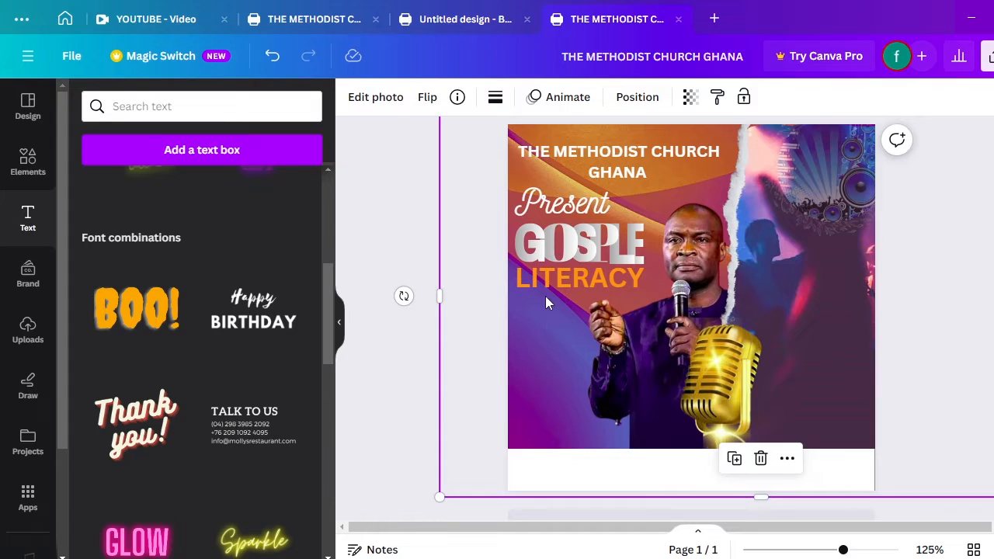
left_click(564, 289)
left_click(564, 286)
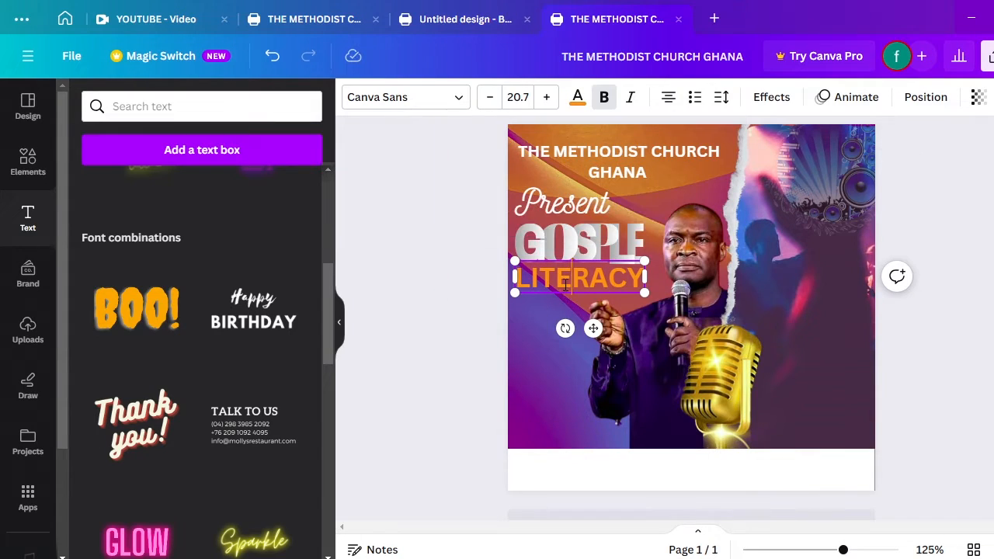
double_click(564, 286)
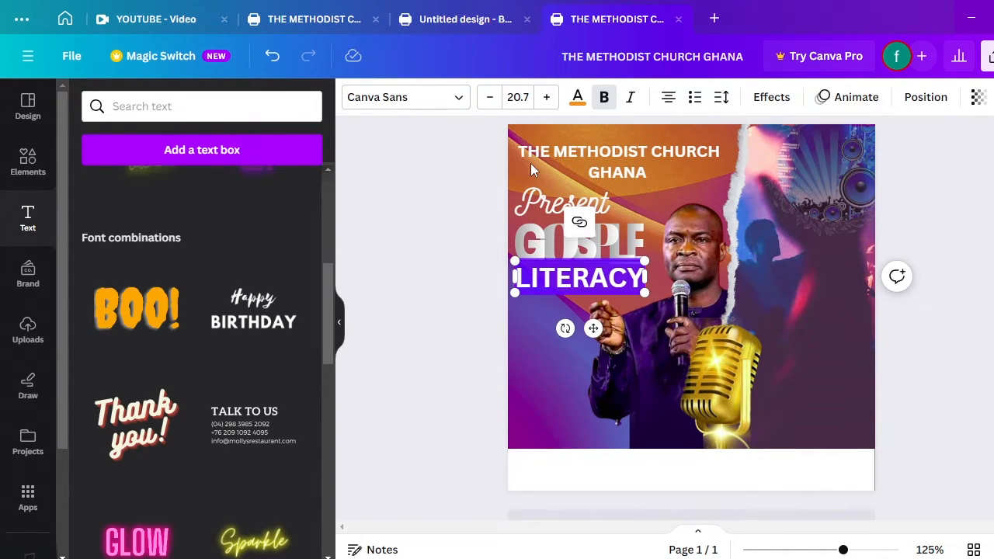
left_click(479, 305)
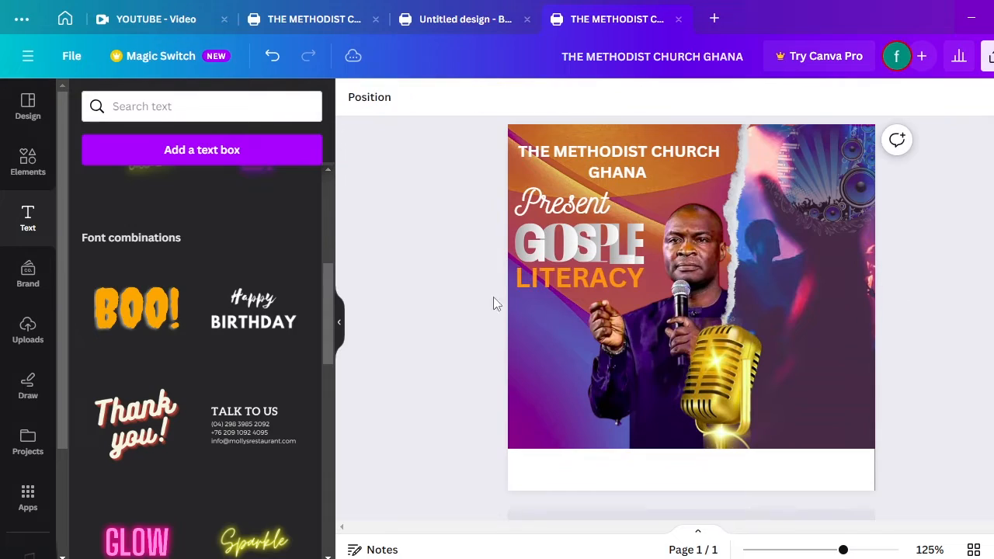
left_click(574, 282)
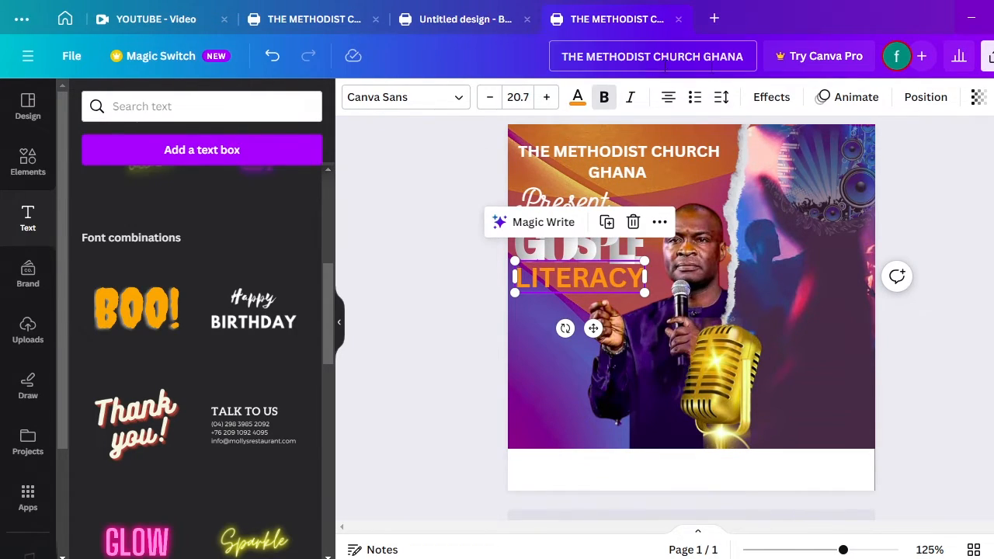
Apply a dark brown Outline effect to LITERACY at thickness 83
left_click(764, 97)
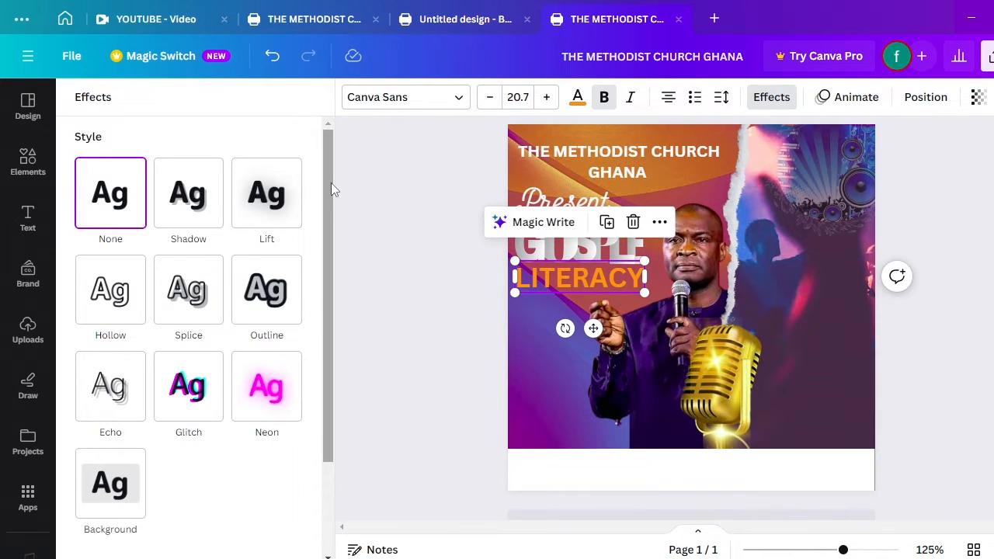
left_click_drag(332, 184, 332, 216)
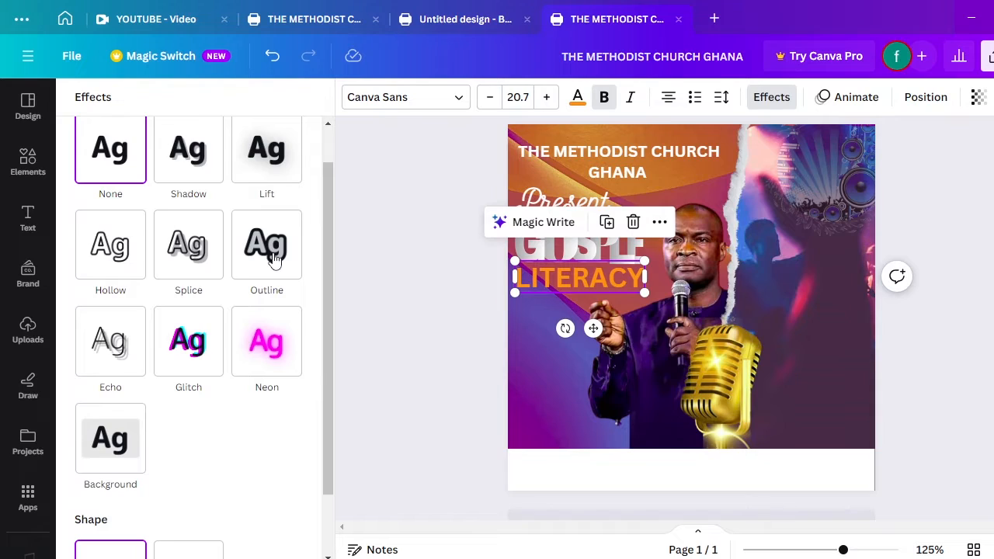
left_click(274, 262)
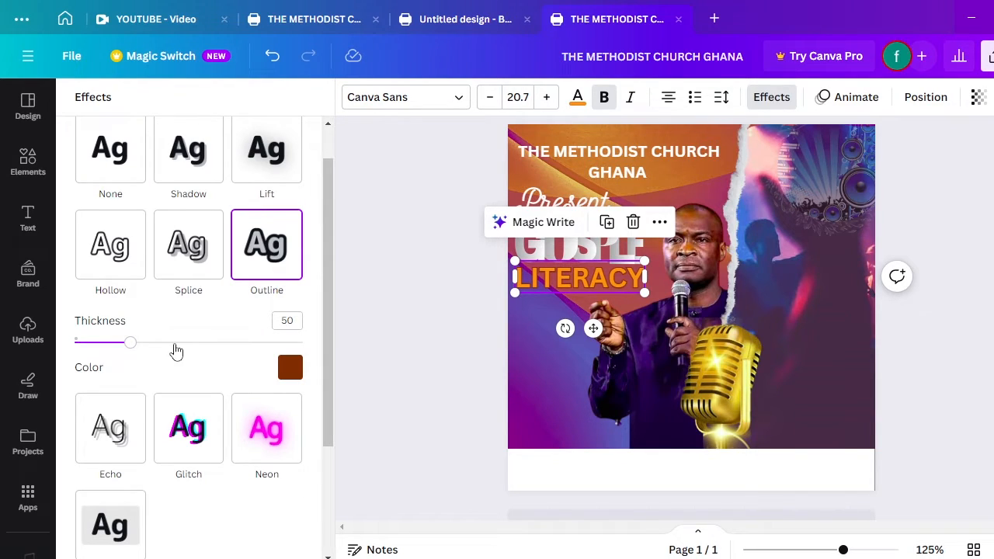
left_click_drag(139, 354, 168, 358)
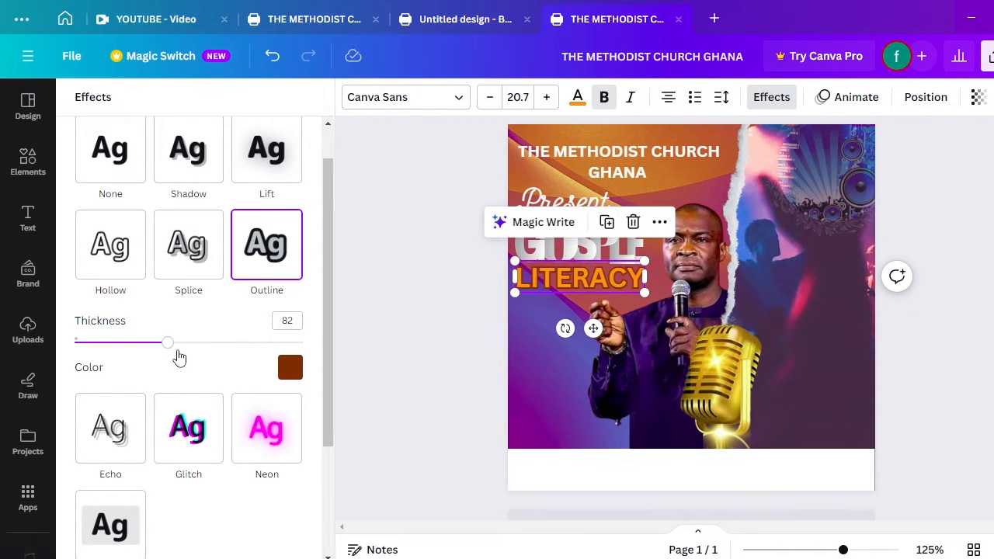
left_click_drag(173, 356, 171, 354)
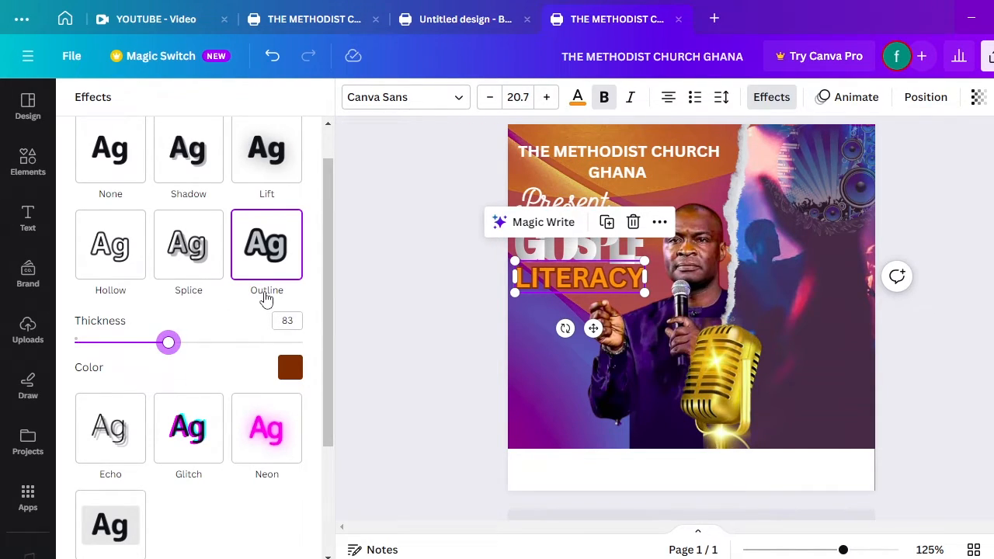
scroll(333, 264, "down", 3)
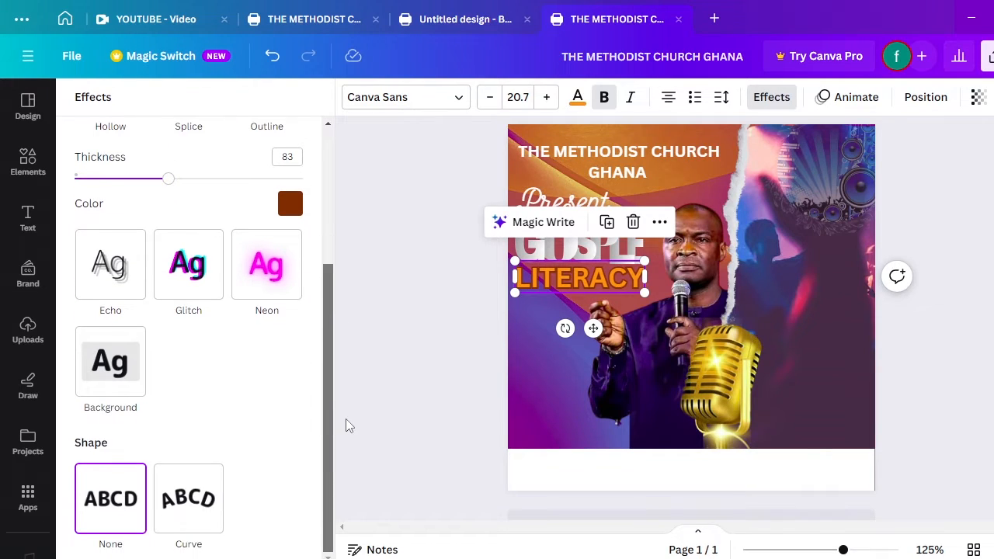
left_click(376, 359)
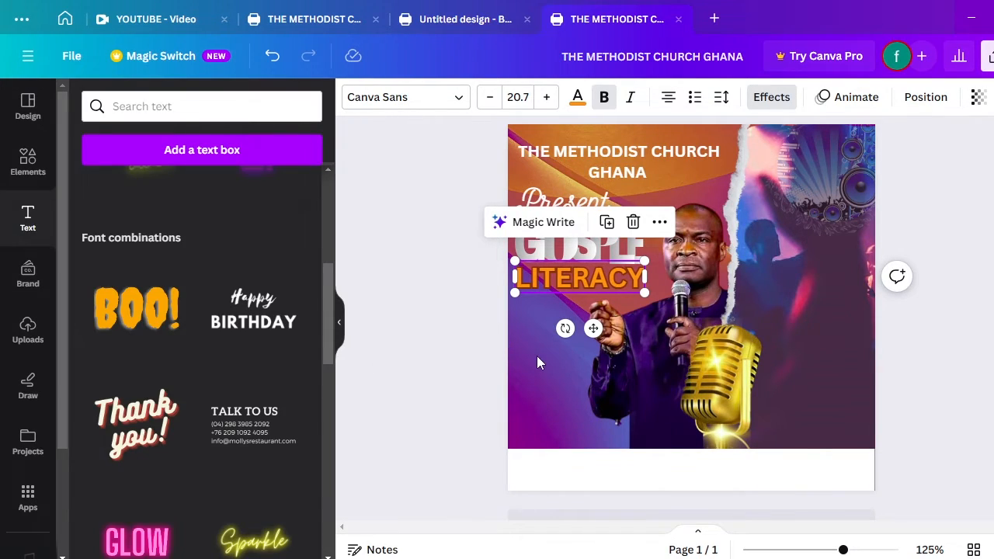
left_click(537, 357)
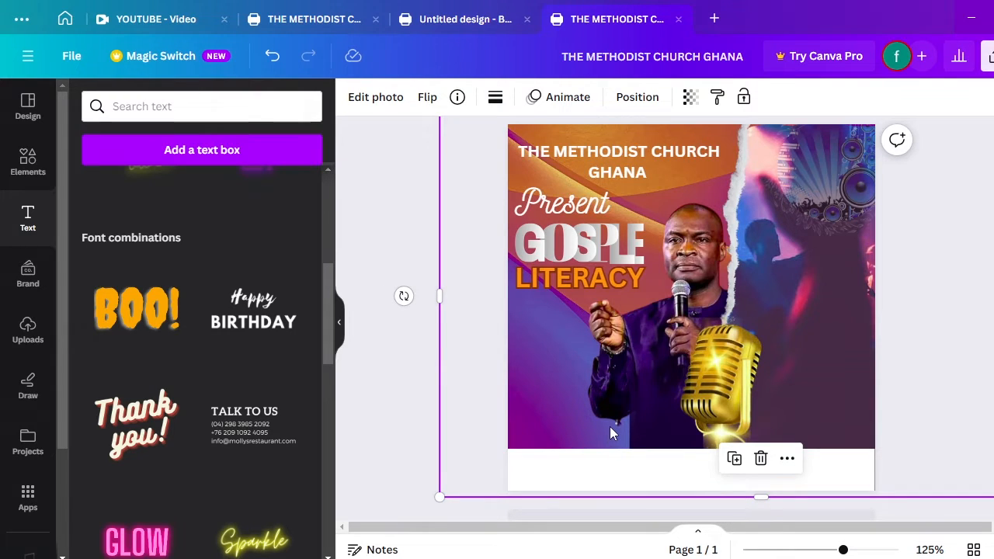
scroll(609, 426, "up", 3)
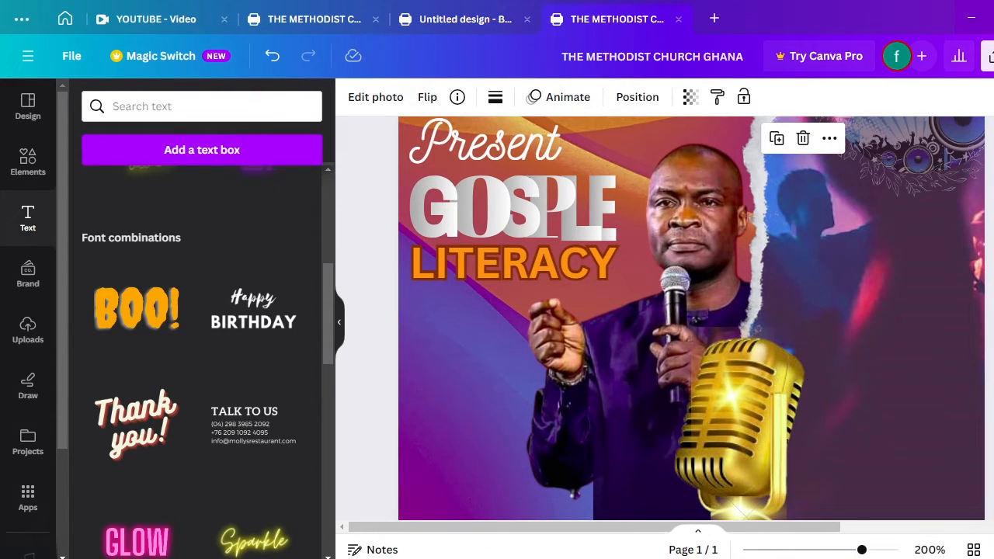
scroll(660, 318, "down", 3)
scroll(660, 318, "up", 3)
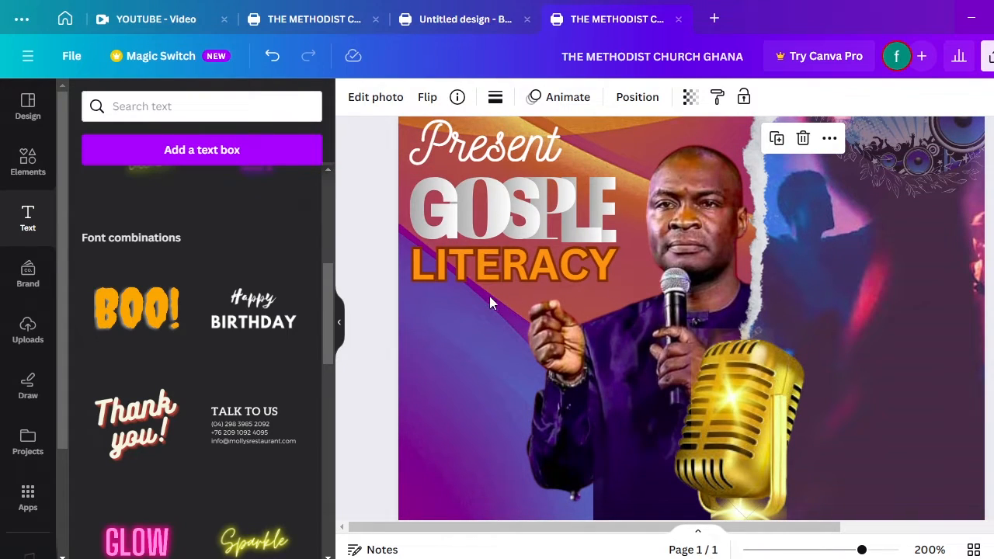
scroll(660, 318, "down", 1)
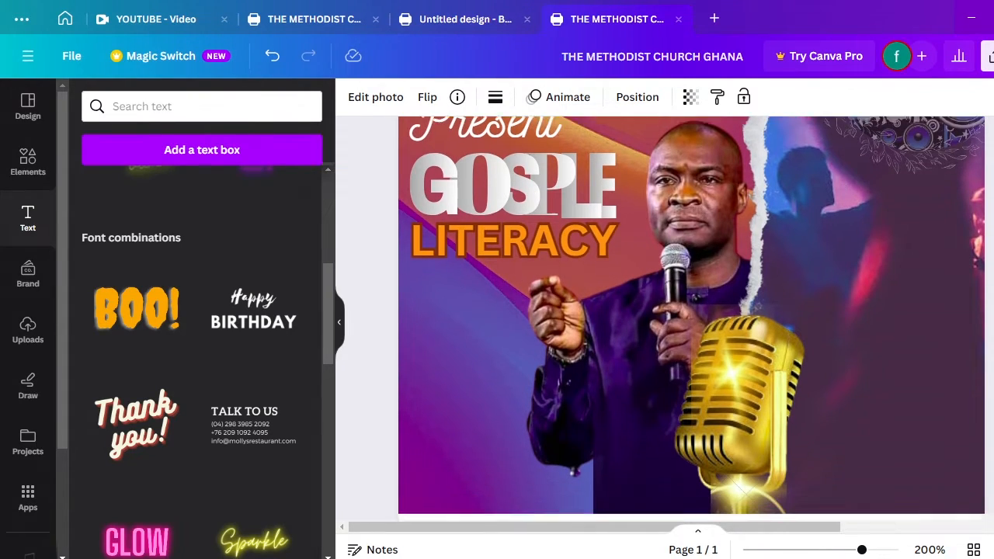
scroll(660, 318, "up", 1)
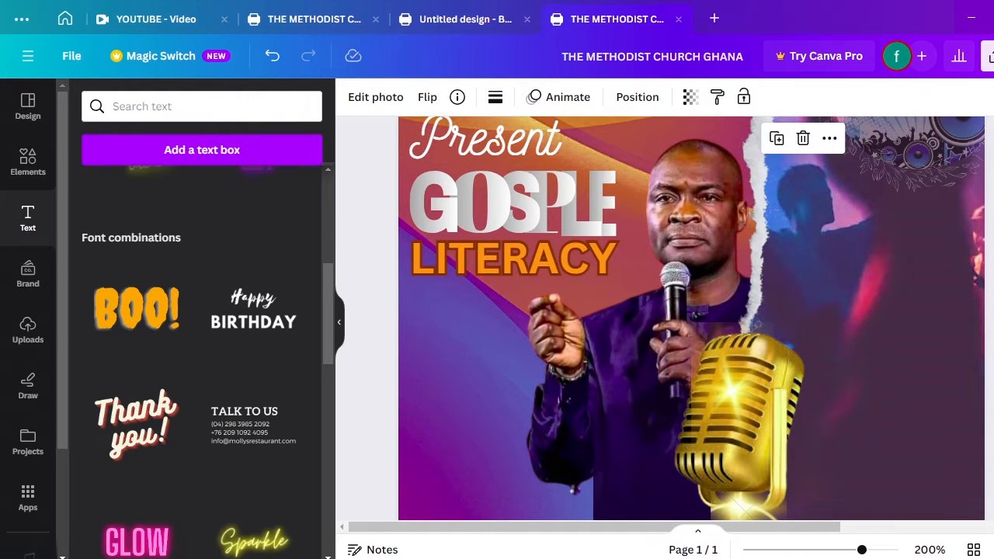
scroll(872, 275, "down", 1)
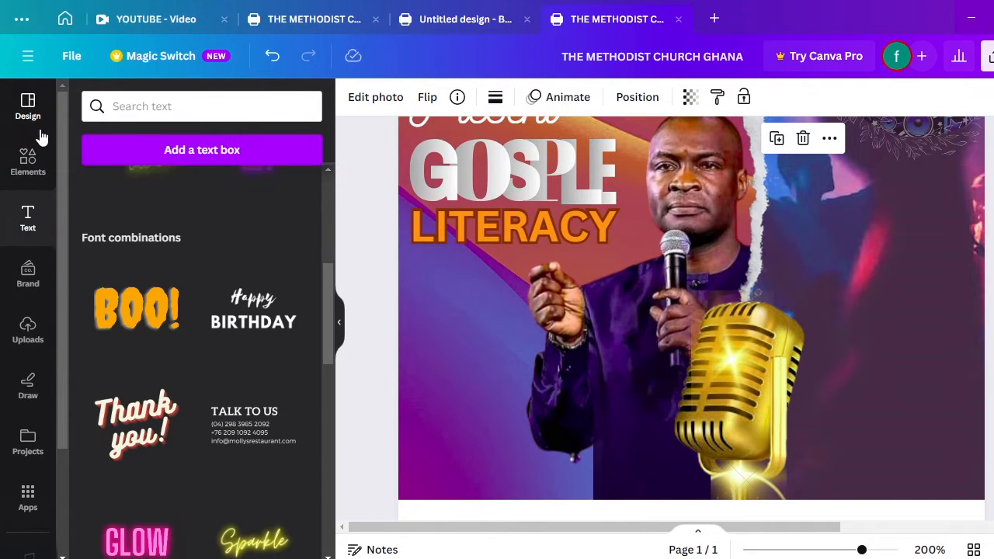
Replace the old search with 'TIME' icons in Elements and show all graphic results
left_click(37, 182)
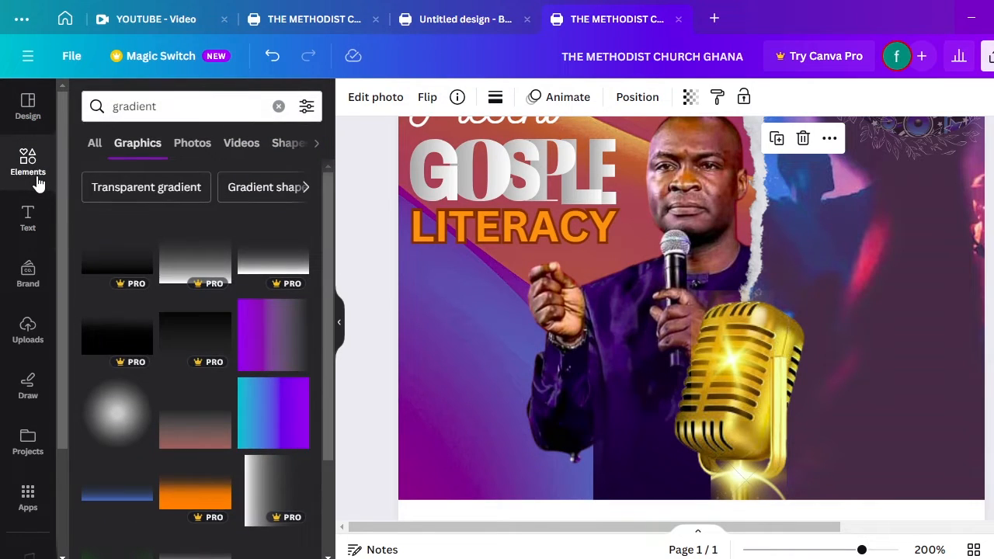
left_click(278, 105)
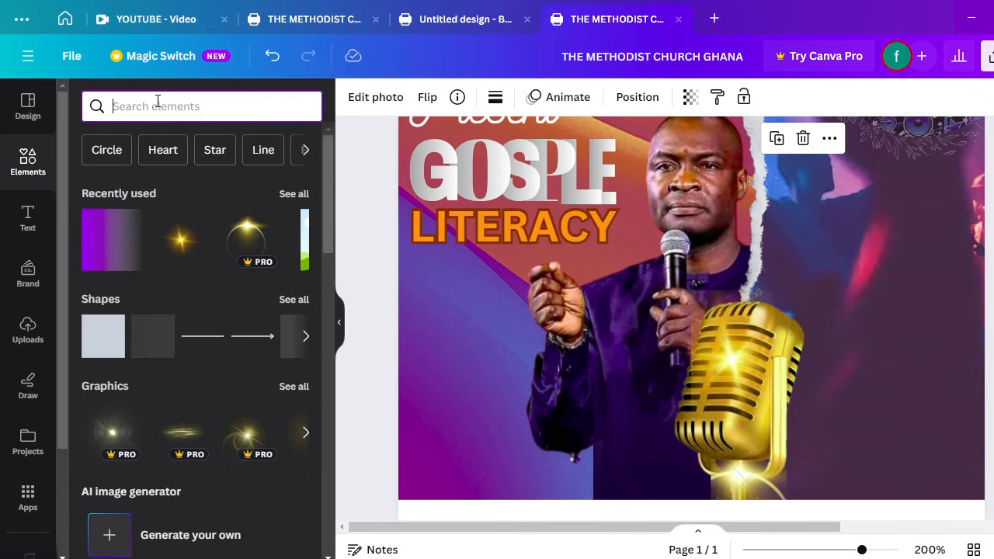
type("TIME")
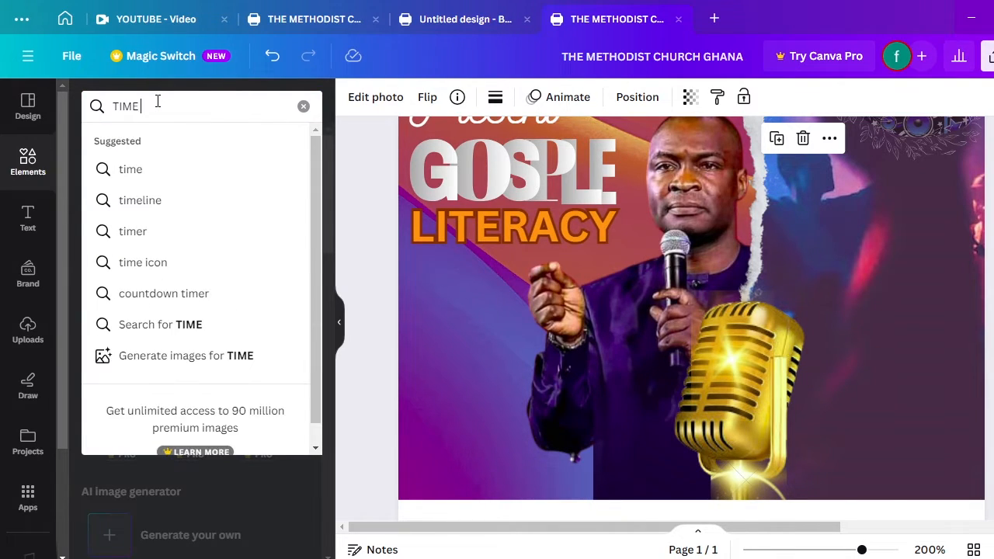
left_click(143, 262)
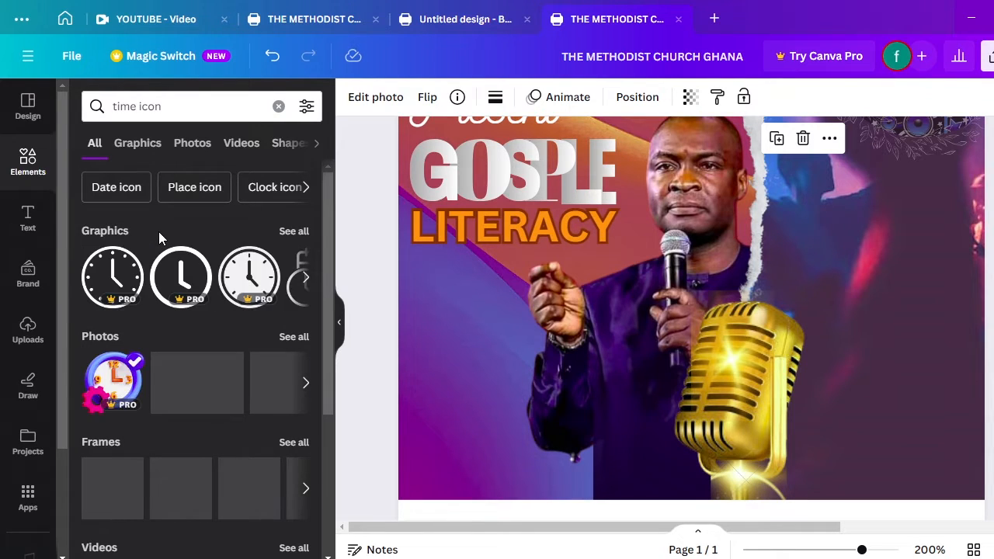
left_click(303, 230)
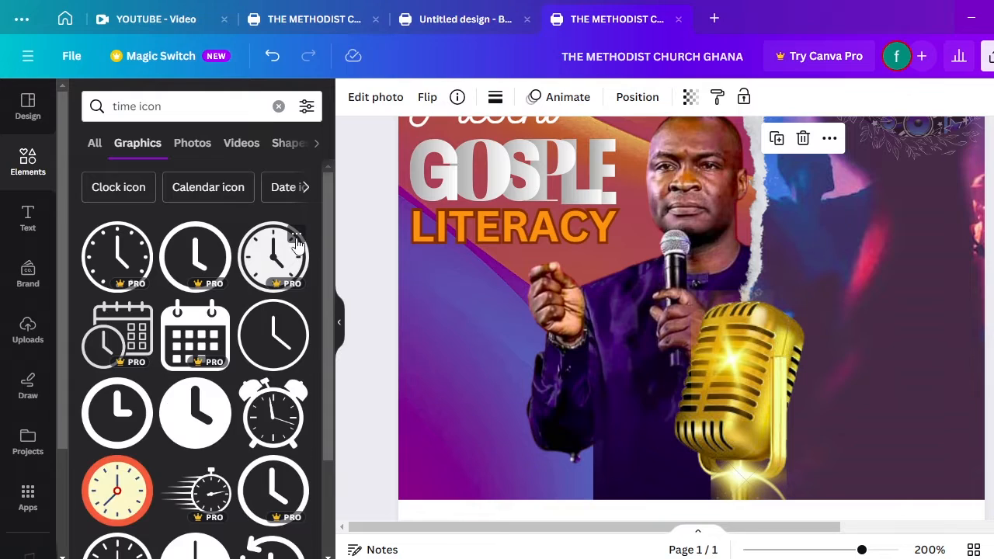
left_click_drag(329, 312, 341, 374)
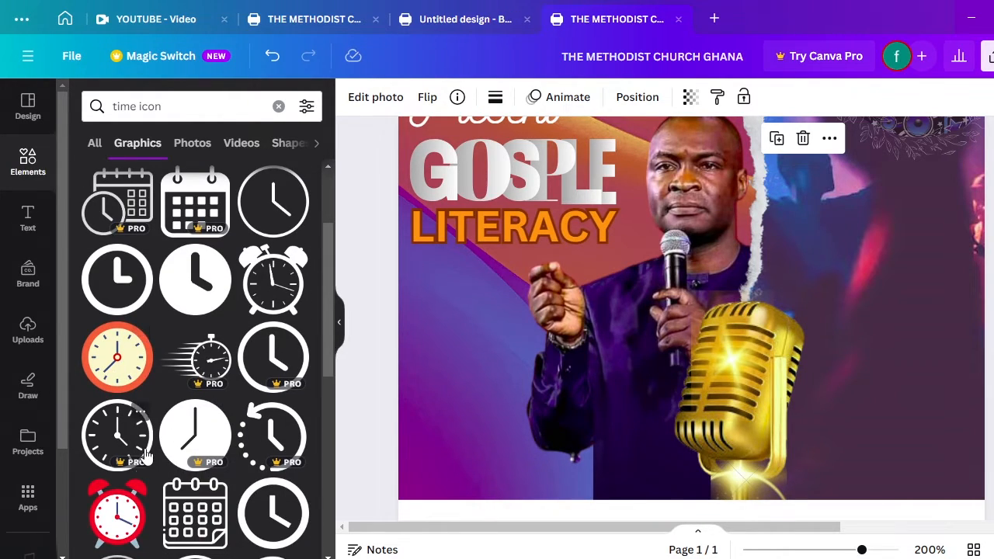
Add the red alarm clock and shrink it to icon size below LITERACY on the left
left_click(129, 510)
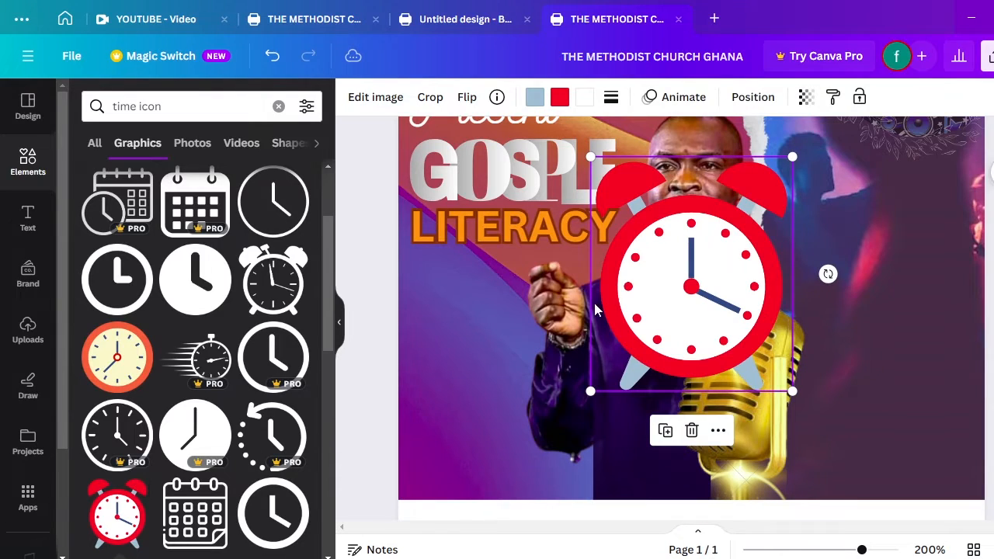
left_click_drag(654, 310, 451, 362)
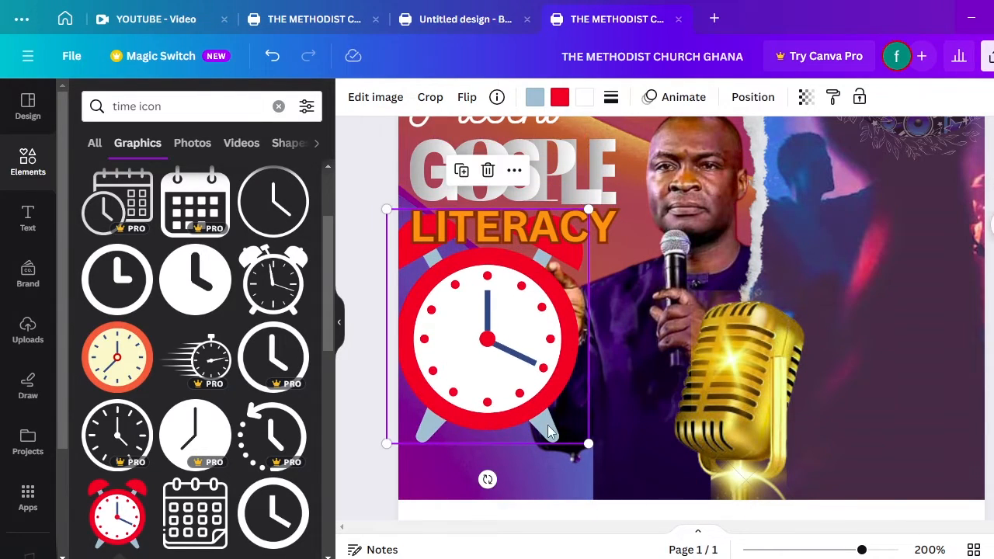
left_click_drag(589, 444, 452, 348)
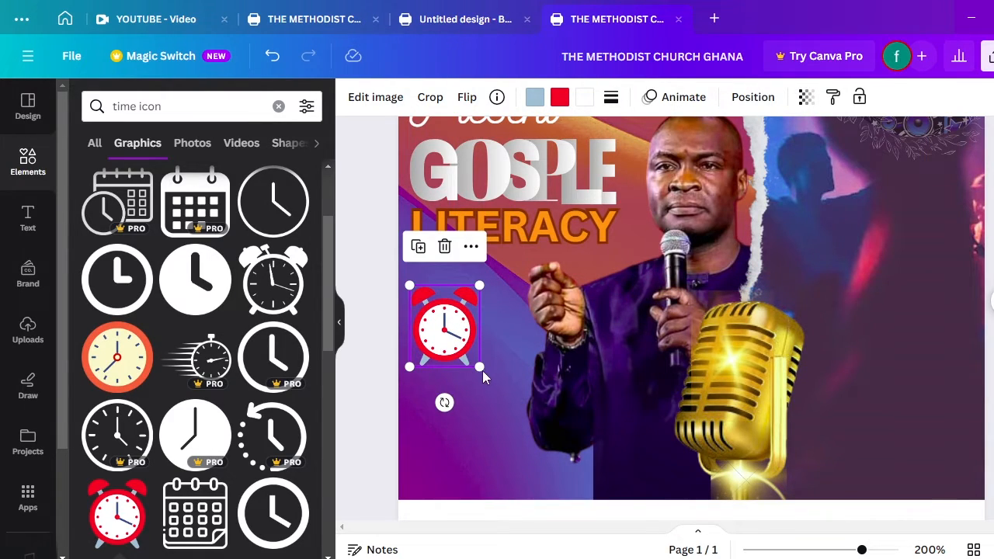
left_click_drag(481, 366, 420, 306)
left_click(475, 320)
left_click(465, 319)
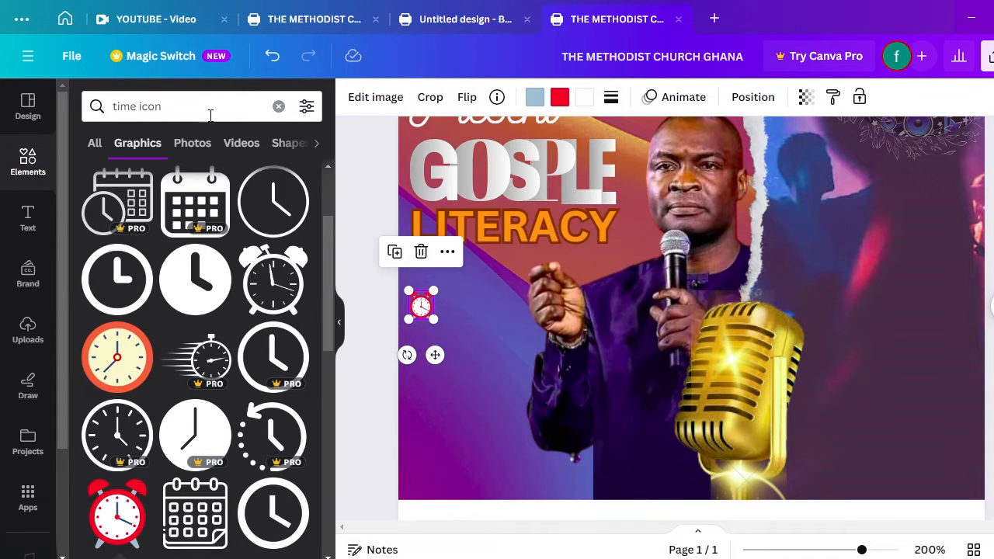
Search location icons and place a small red pin beneath the alarm clock
left_click(138, 109)
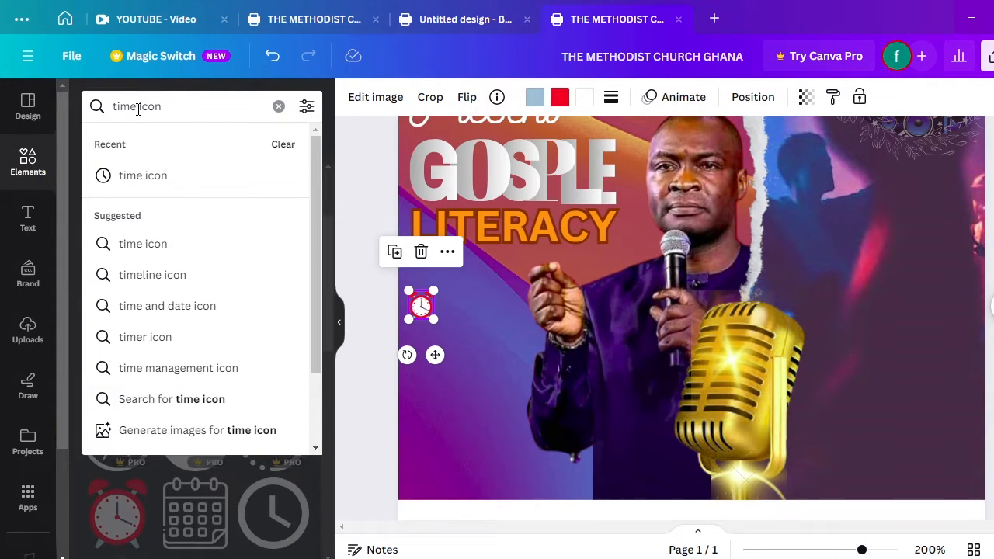
key("BackSpace")
key("BackSpace")
key("BackSpace")
key("BackSpace")
key("BackSpace")
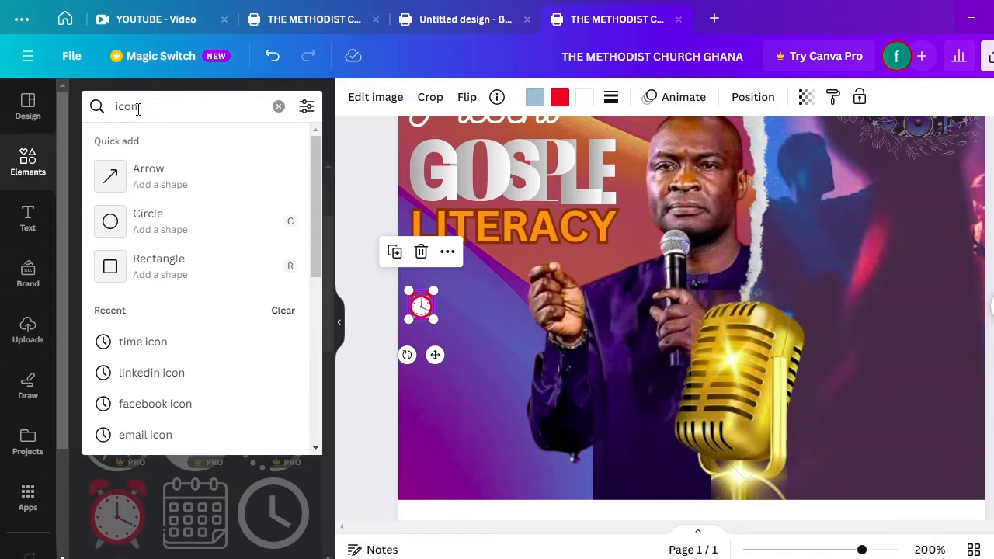
type("LOC")
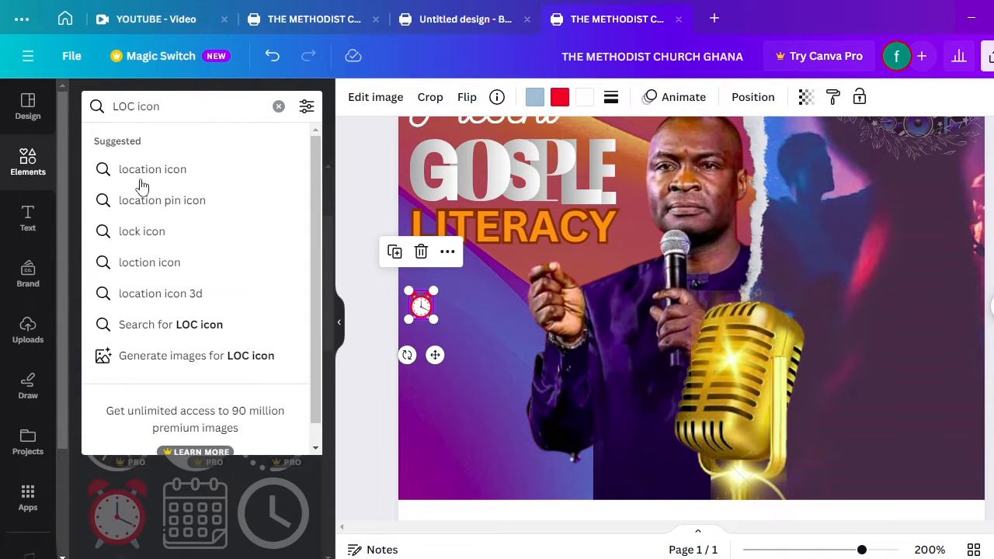
left_click(142, 187)
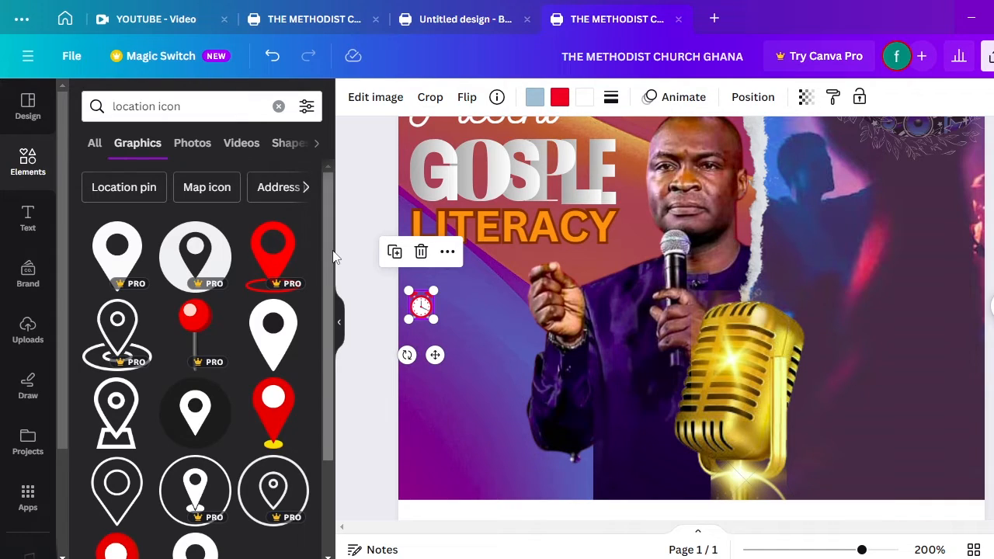
scroll(334, 256, "down", 3)
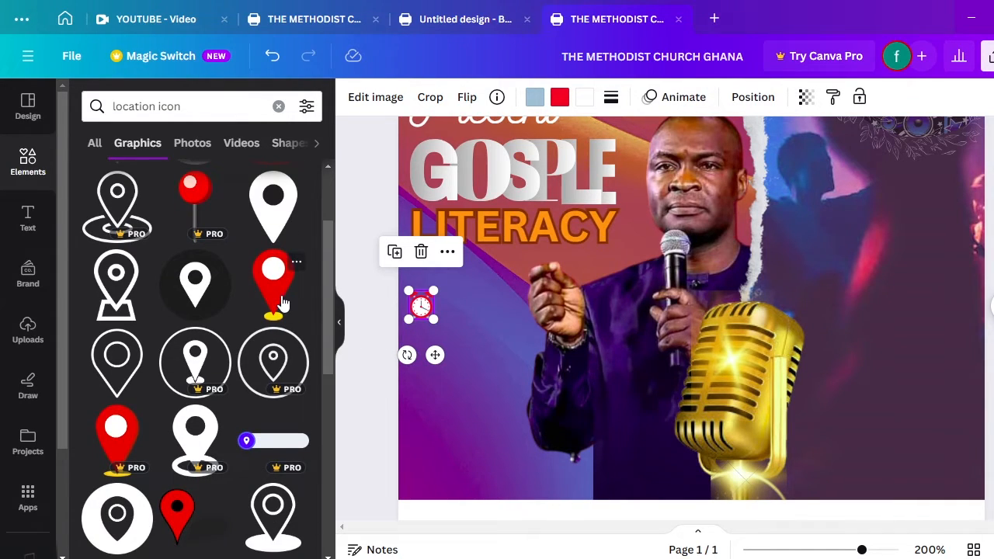
left_click(284, 303)
left_click_drag(621, 301, 500, 374)
left_click_drag(576, 490, 422, 347)
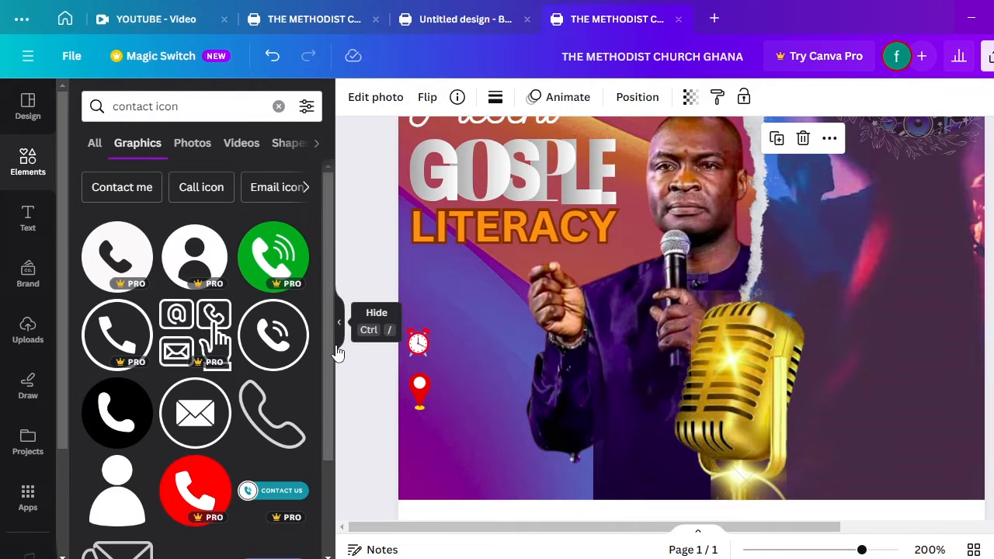
Try adding a red phone icon, then delete it because it is watermarked
scroll(333, 388, "down", 2)
scroll(346, 427, "down", 2)
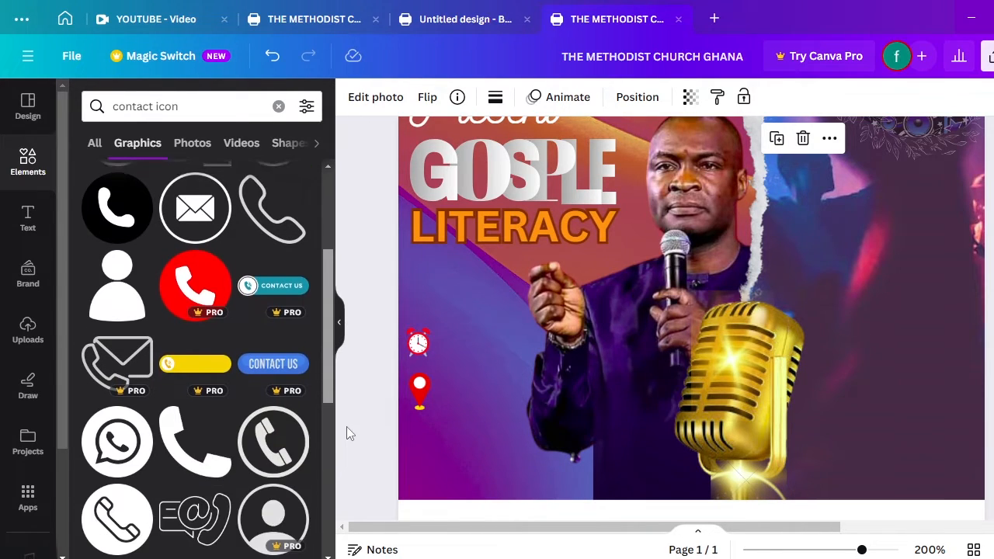
left_click(201, 315)
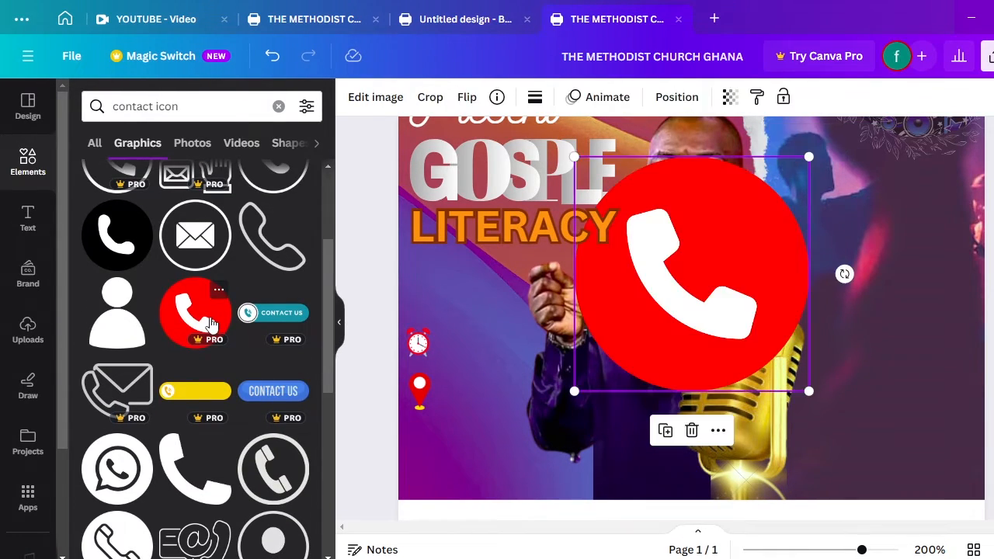
left_click_drag(658, 289, 557, 414)
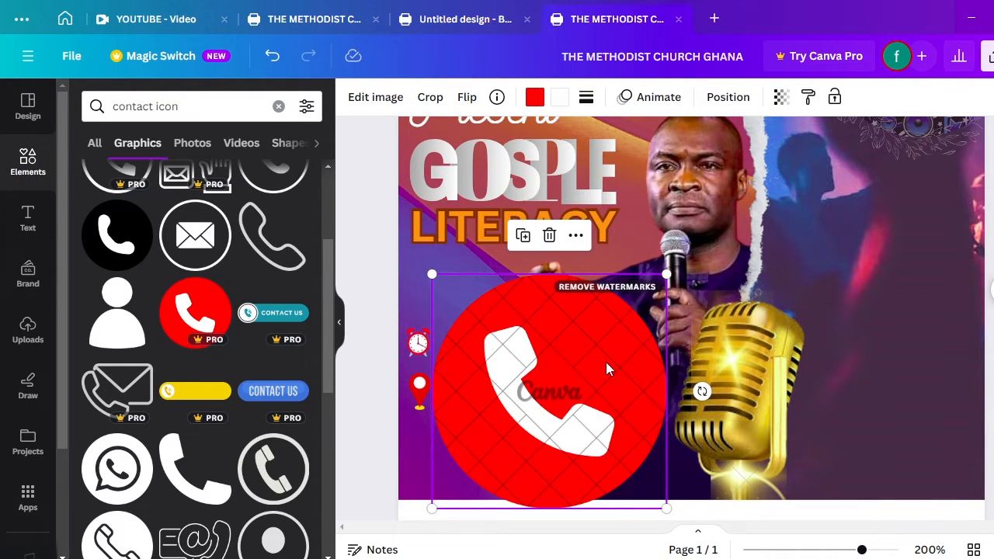
left_click(549, 235)
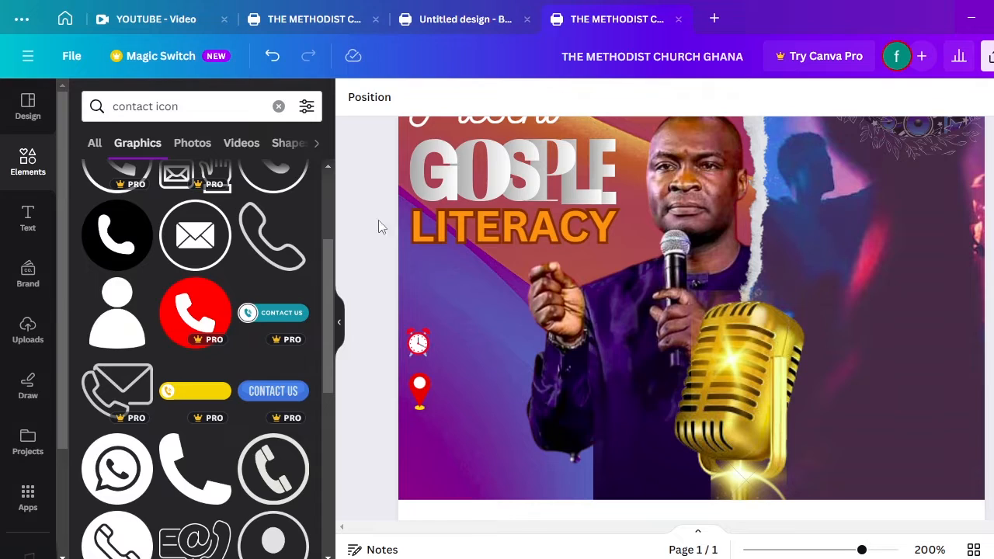
Filter the contact icon results to Graphics and scroll through the phone, envelope and Facebook icons
left_click_drag(328, 283, 330, 218)
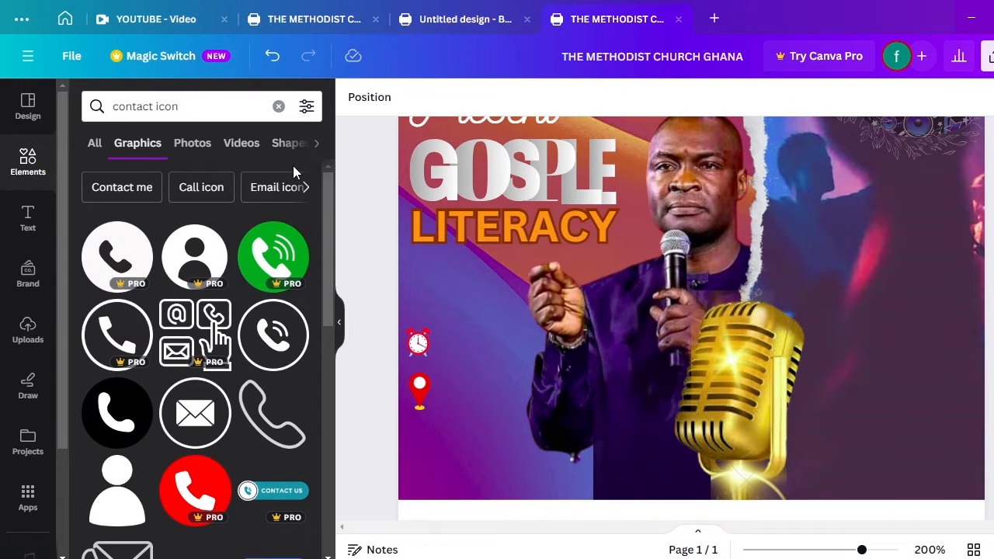
left_click(93, 146)
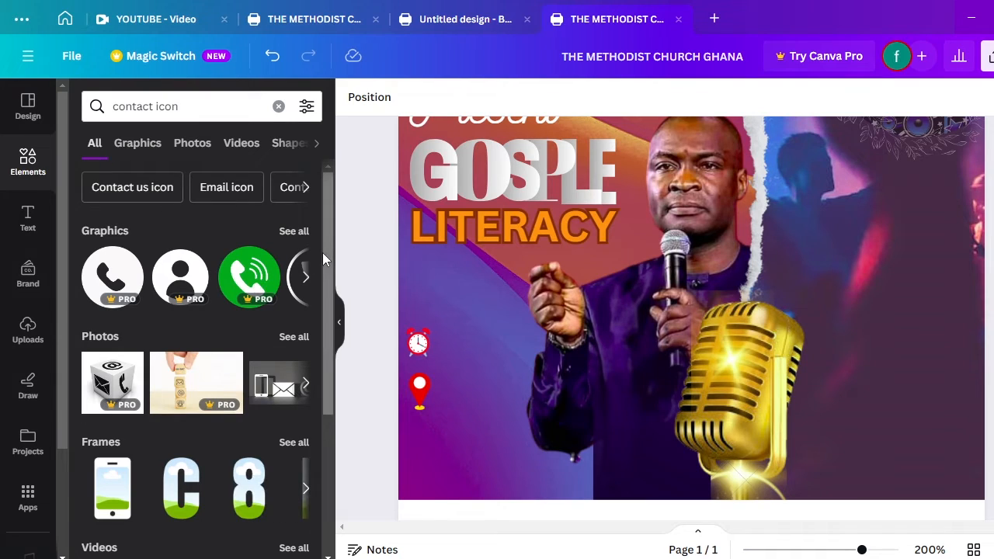
left_click_drag(326, 256, 348, 441)
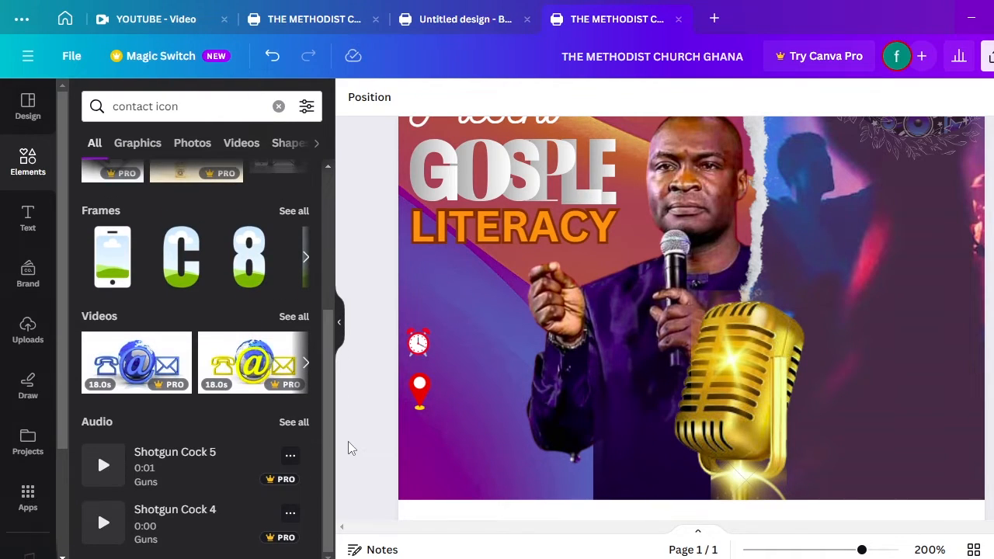
left_click_drag(329, 383, 315, 229)
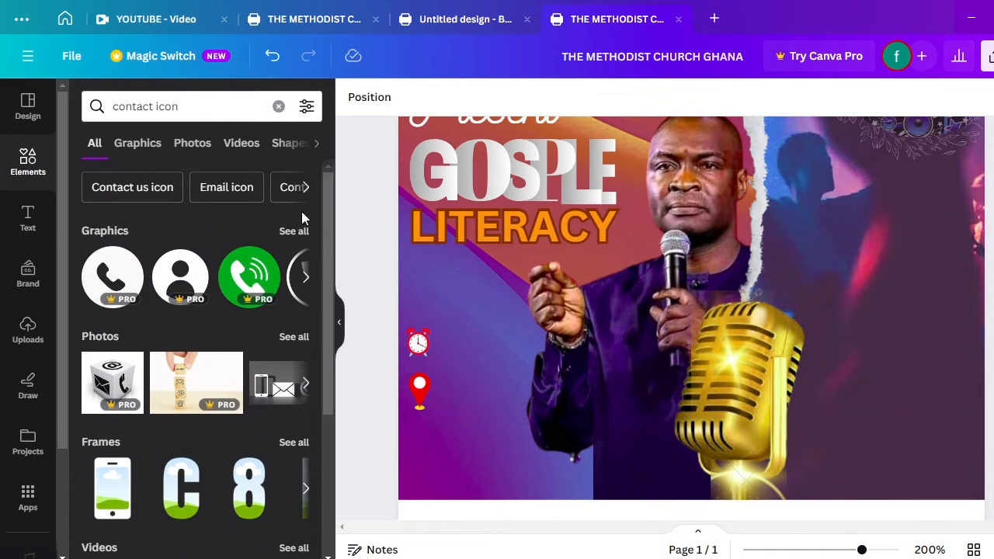
left_click(295, 230)
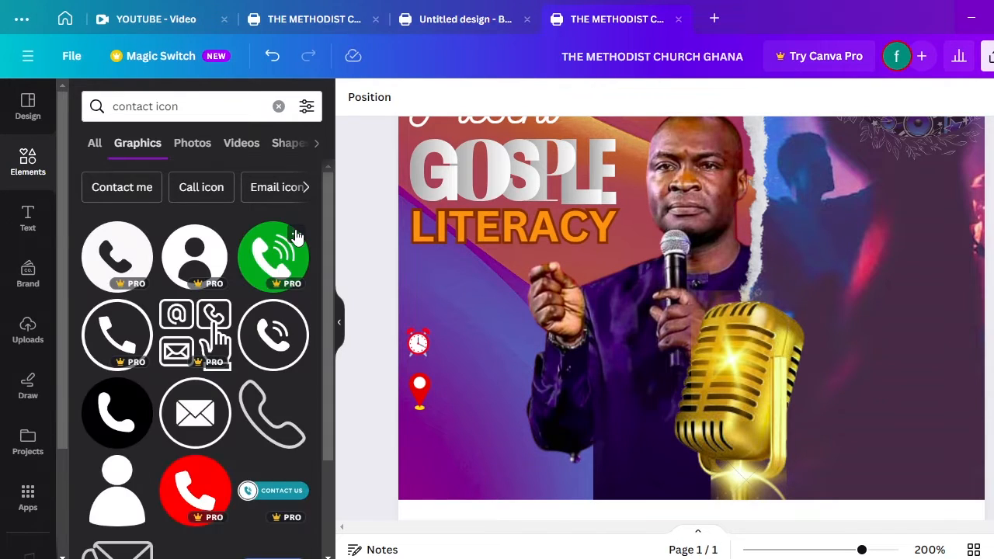
left_click(95, 147)
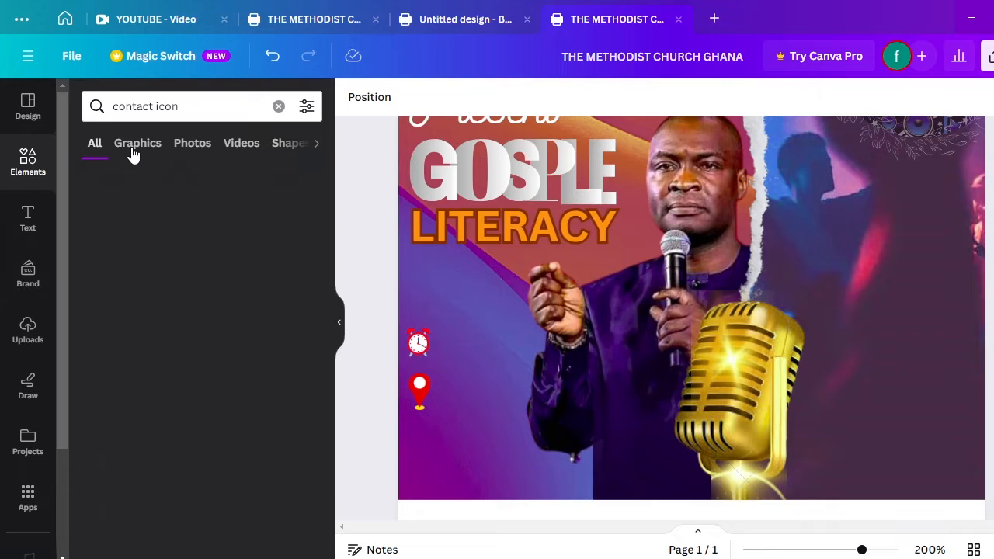
left_click(133, 149)
left_click_drag(327, 184, 347, 552)
scroll(303, 388, "down", 3)
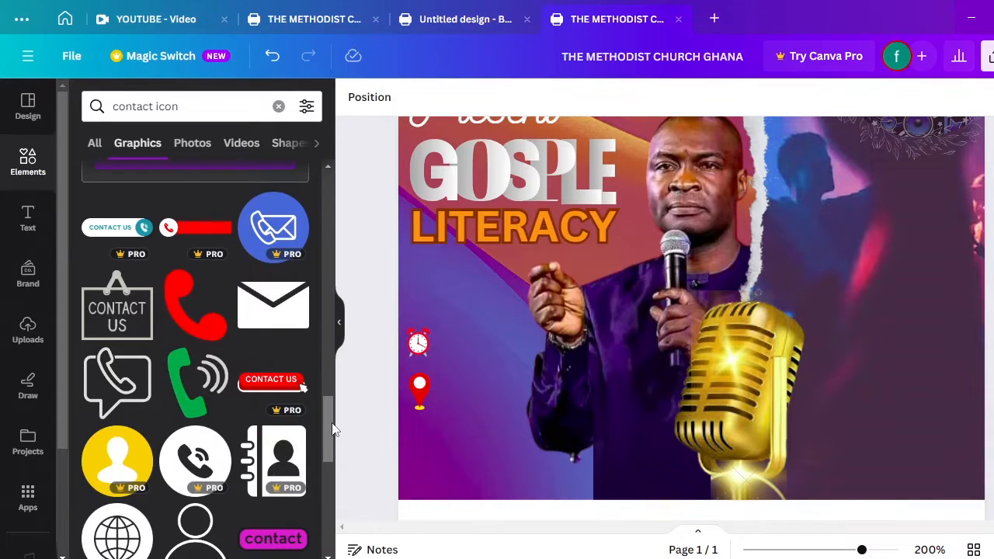
left_click_drag(334, 429, 348, 558)
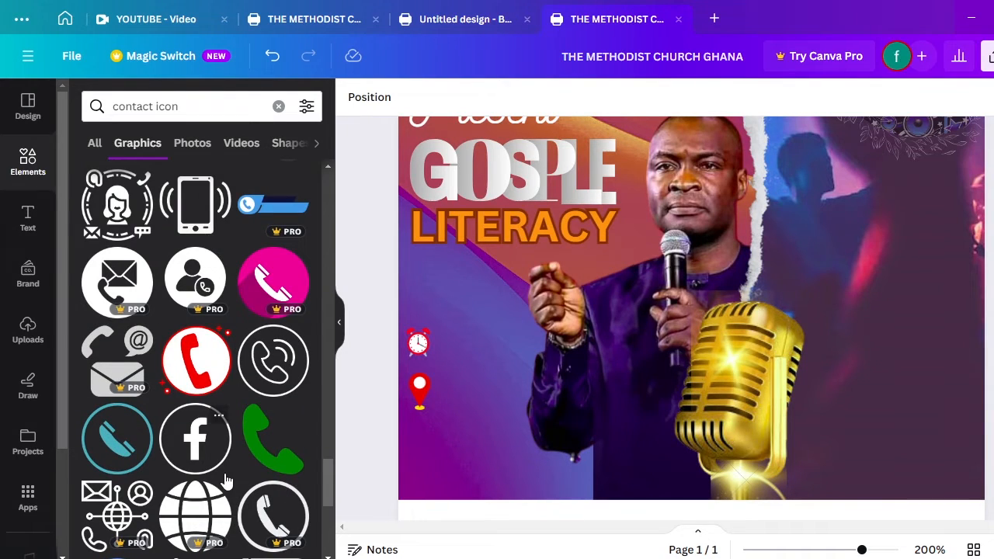
Add the red-and-white phone graphic, shrink it, and place it under the location pin
left_click(200, 396)
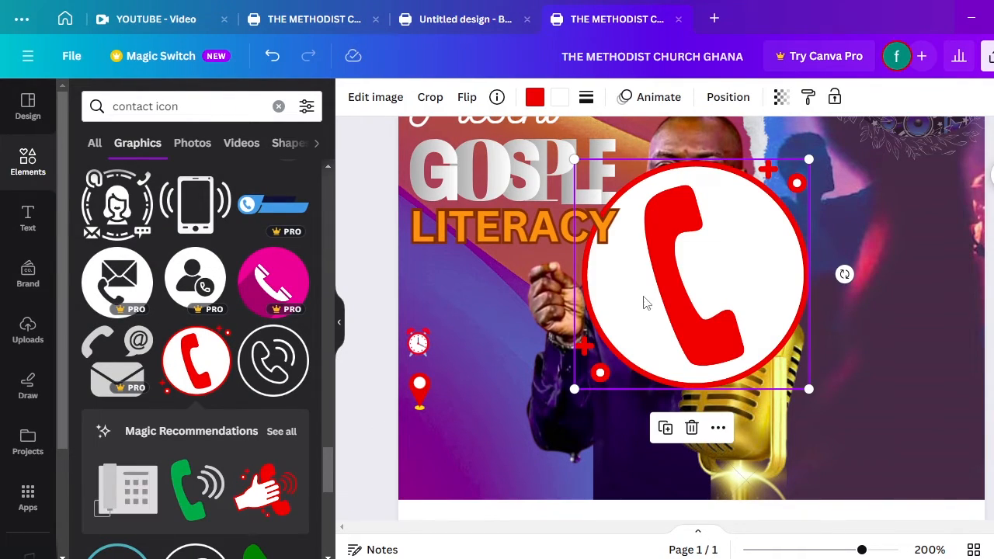
left_click_drag(643, 302, 525, 357)
left_click_drag(691, 455, 638, 419)
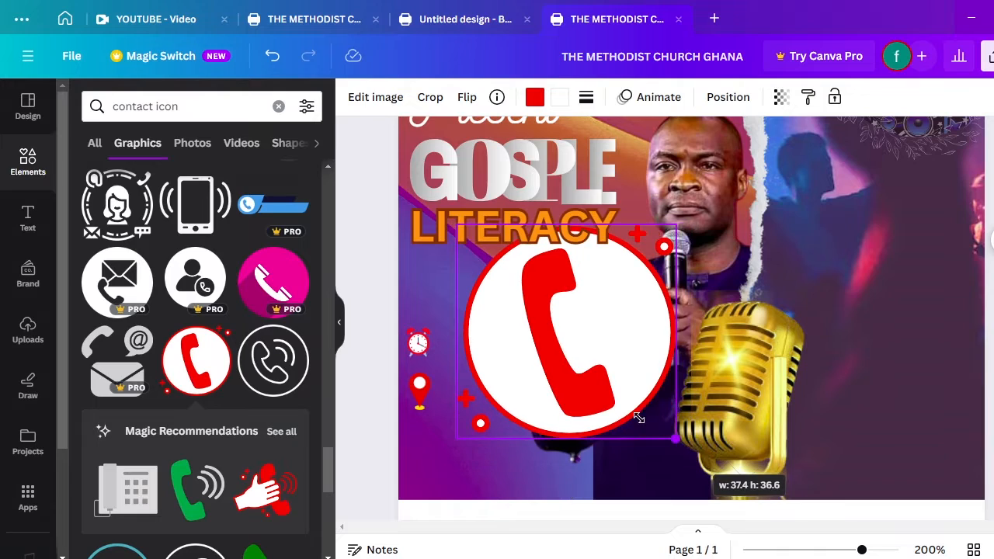
left_click_drag(585, 396, 417, 444)
left_click(501, 418)
left_click_drag(420, 442, 431, 440)
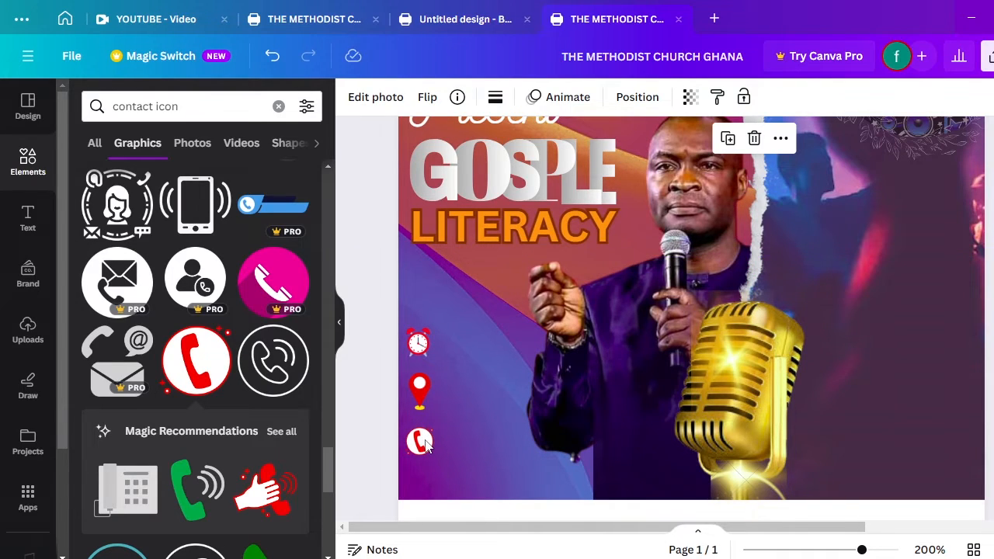
key("ctrl+minus")
key("ctrl+minus")
key("ctrl+minus")
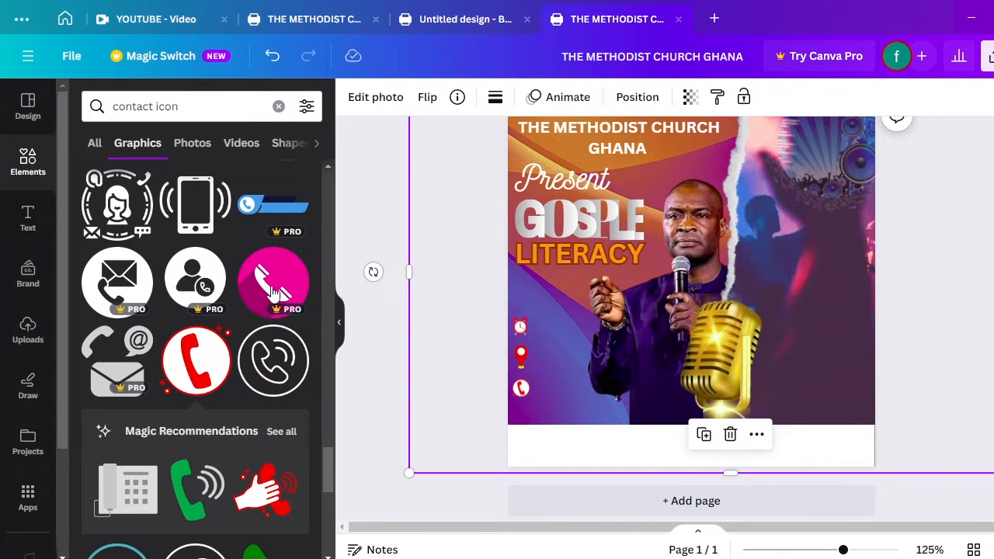
Zoom in and add a body text box with its placeholder text cleared
left_click(28, 219)
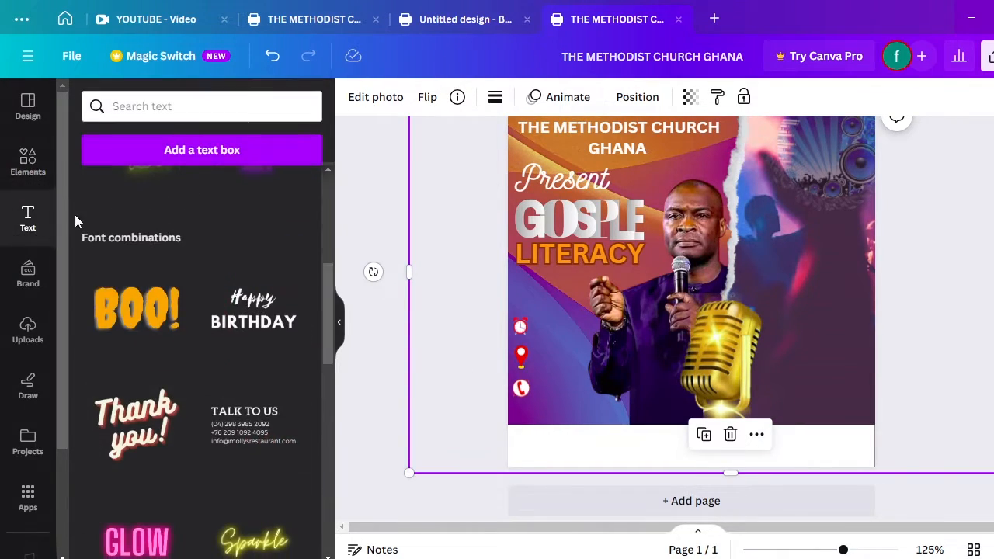
key("ctrl+plus")
key("ctrl+plus")
key("ctrl+plus")
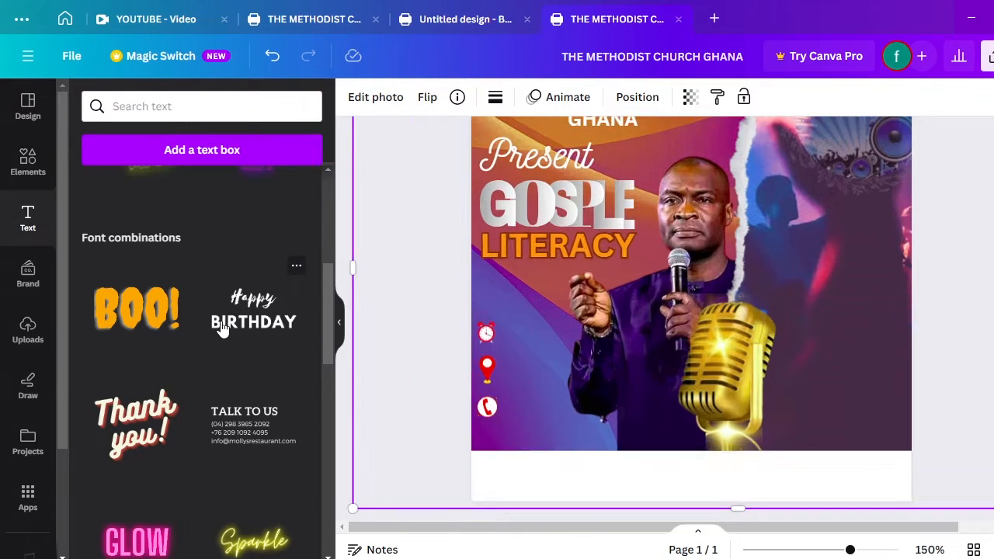
key("ctrl+plus")
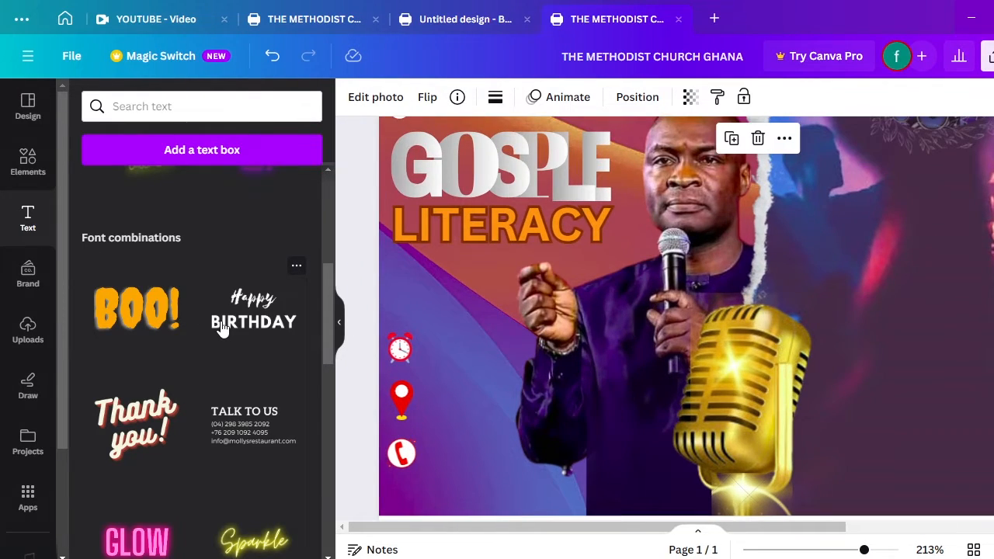
left_click(31, 223)
left_click_drag(322, 294, 326, 183)
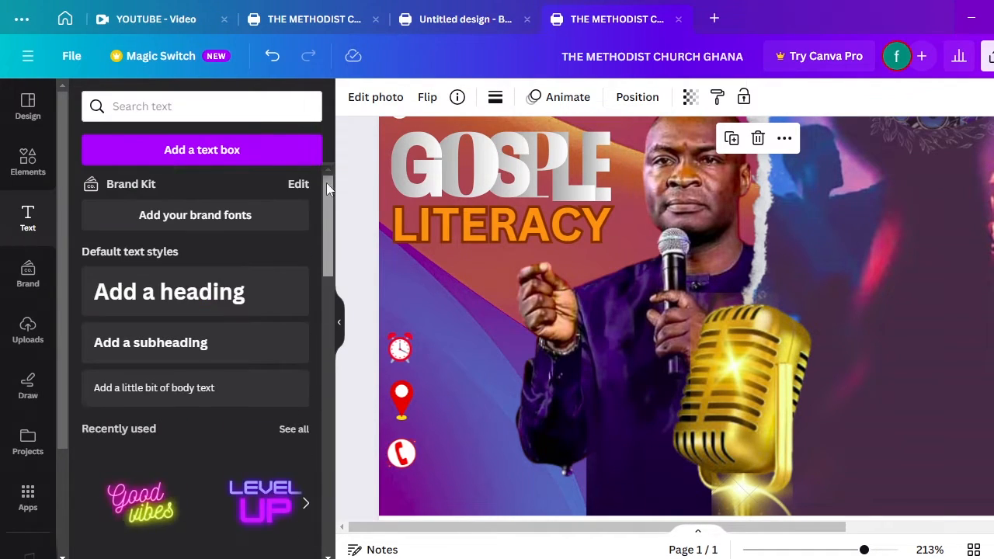
left_click(177, 356)
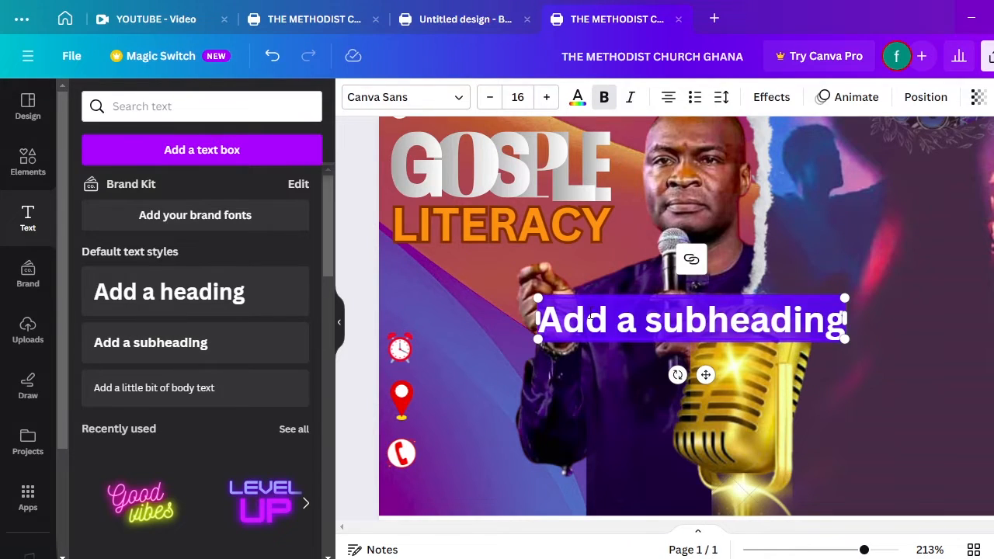
key("BackSpace")
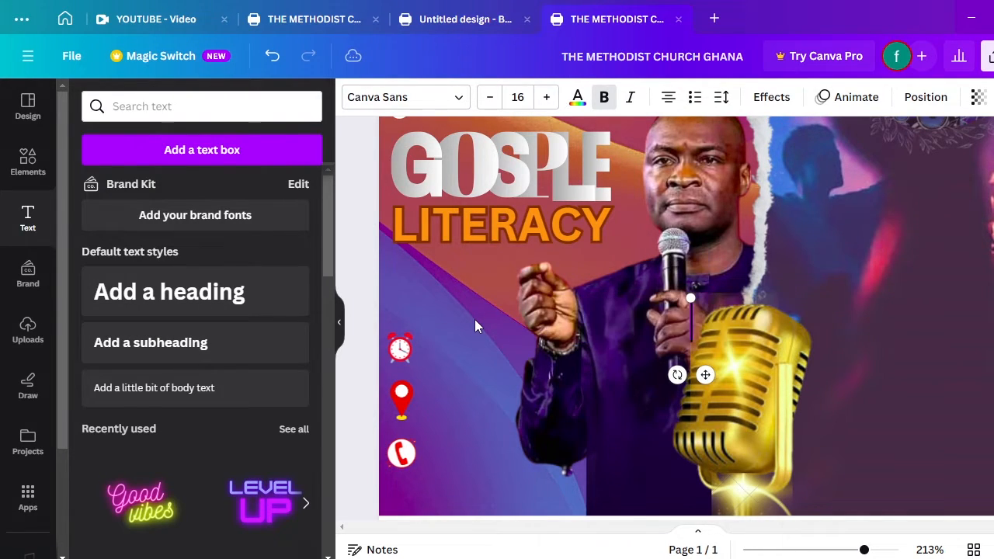
left_click(188, 393)
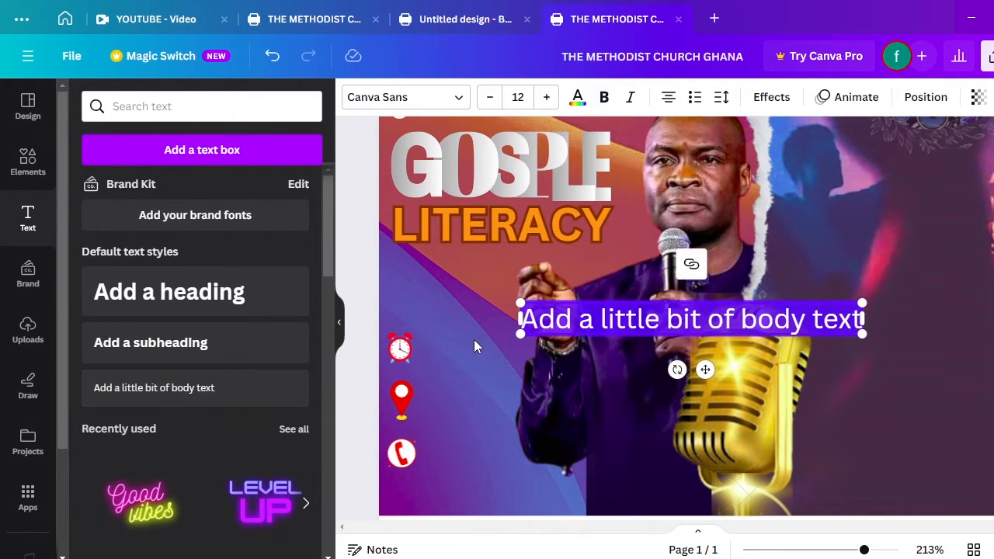
key("BackSpace")
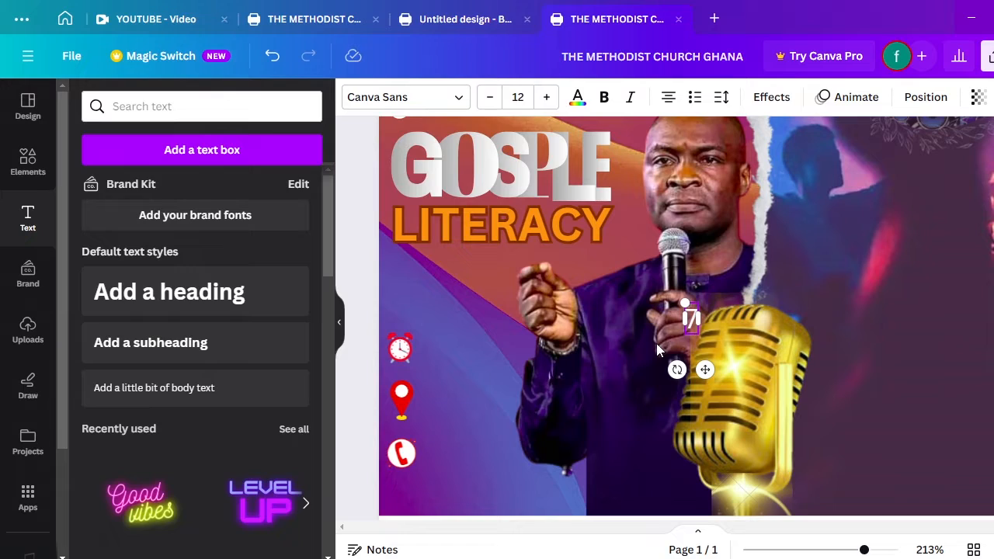
Type '7:00PM - 9:30PM', shrink it, and line it up beside the alarm clock
type("7")
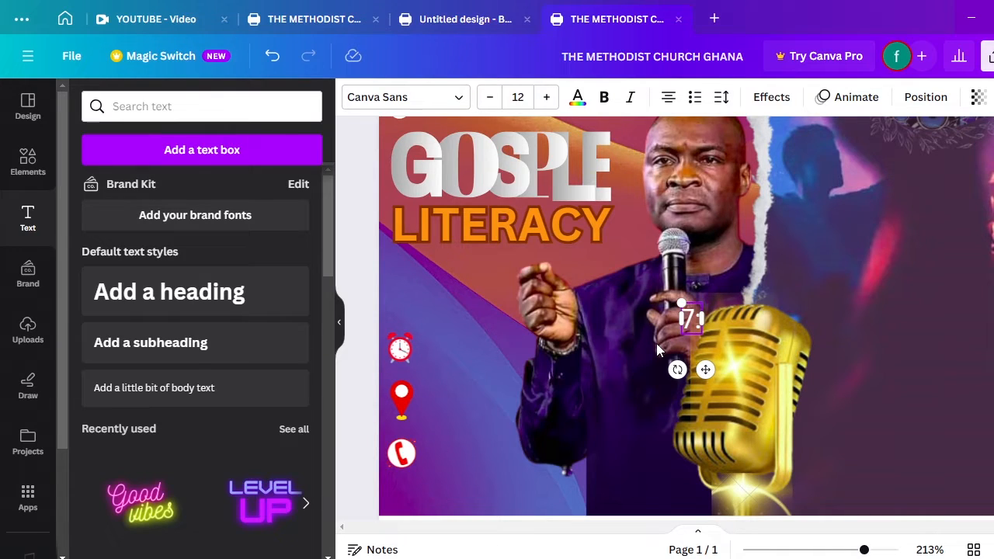
type(":00")
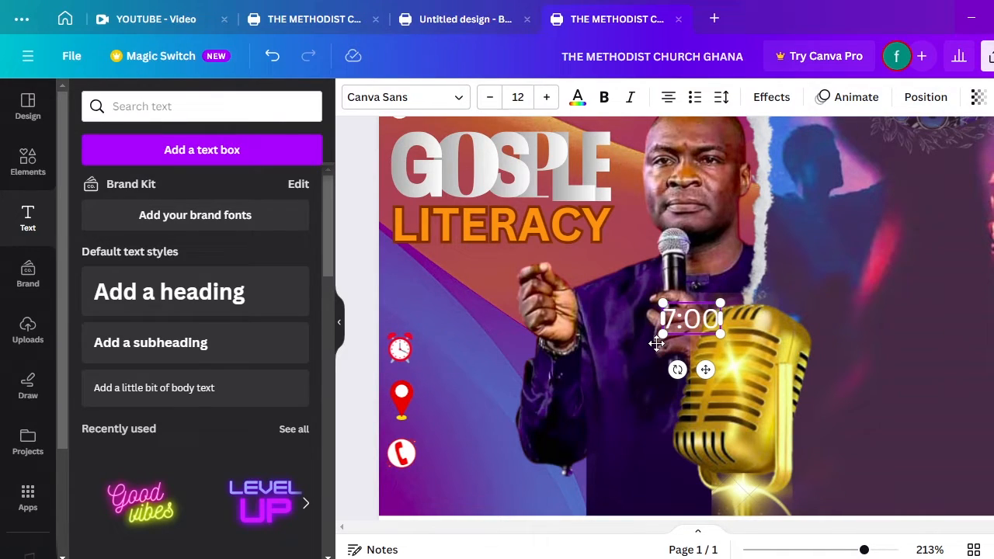
type("PM")
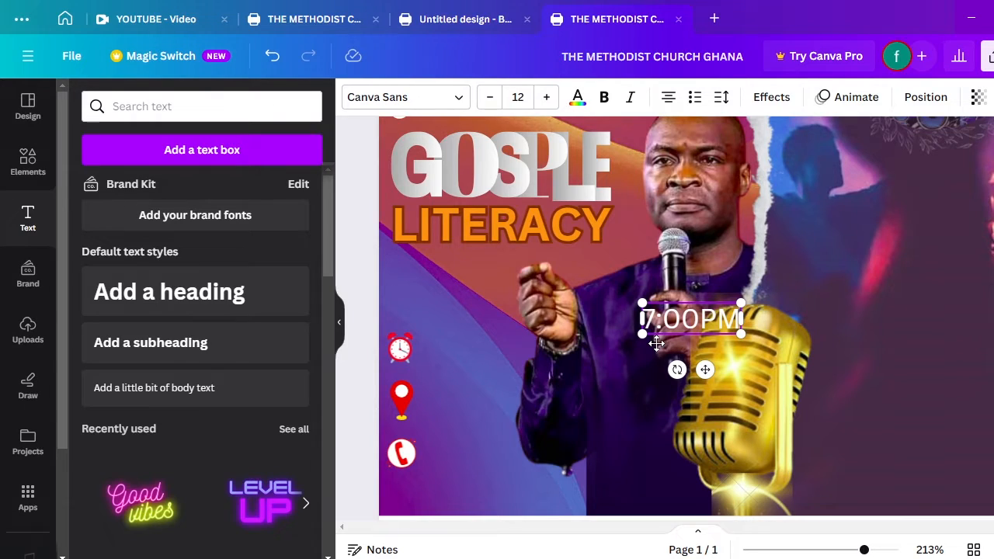
type(" - ")
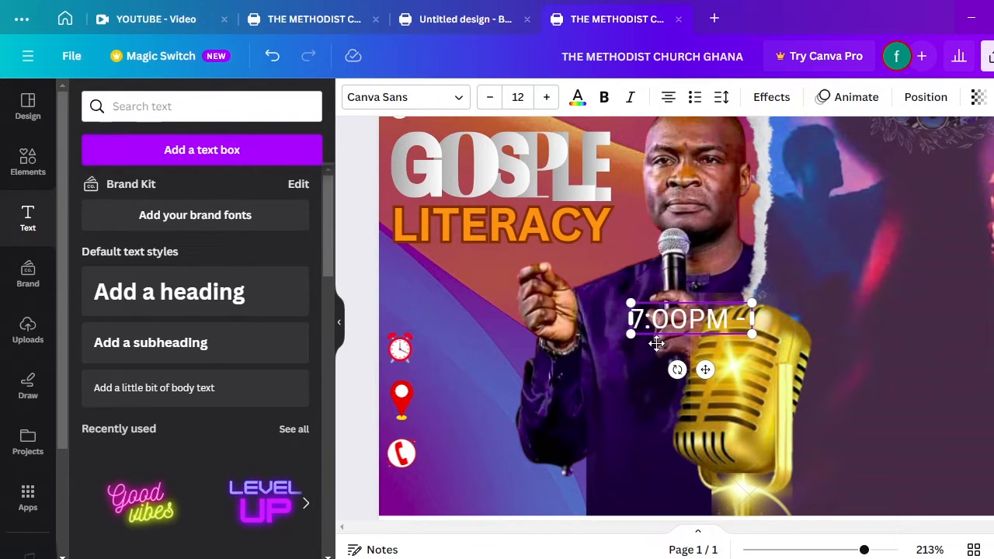
type("9")
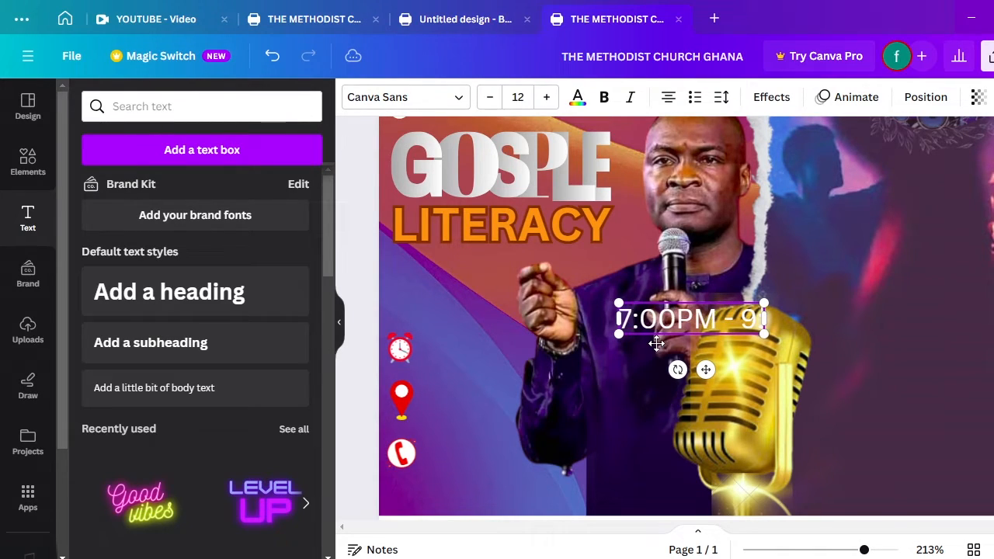
type(" :3")
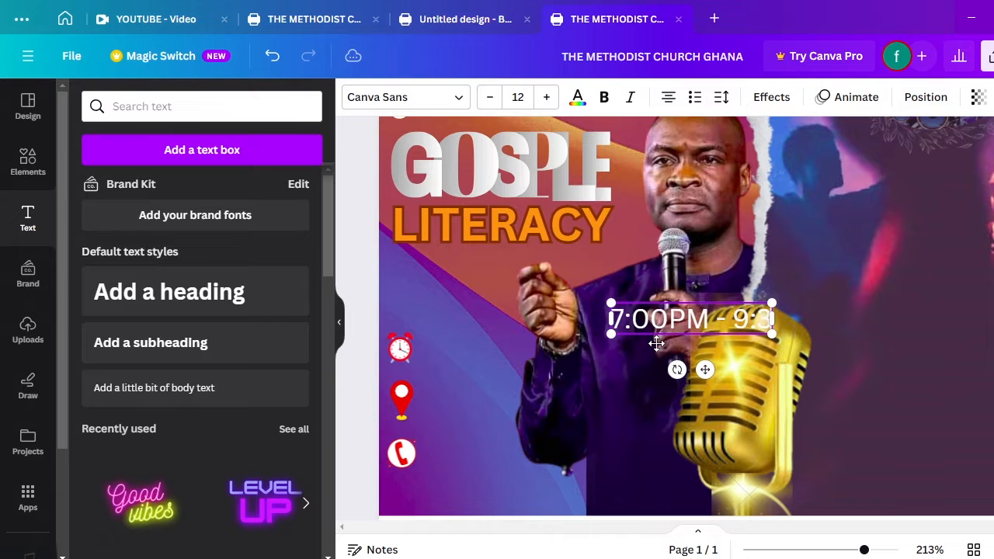
type("0PM")
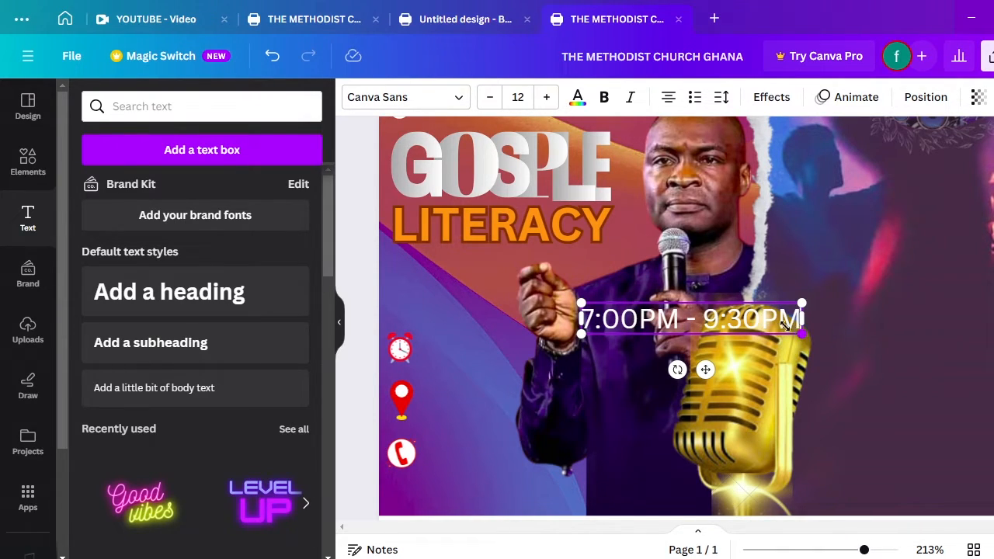
left_click_drag(801, 334, 733, 325)
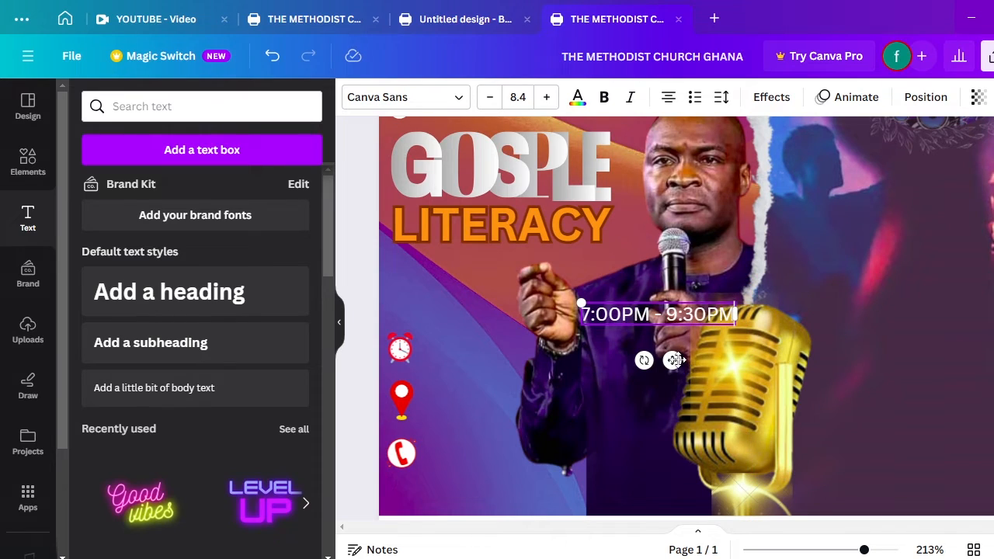
left_click_drag(669, 358, 506, 386)
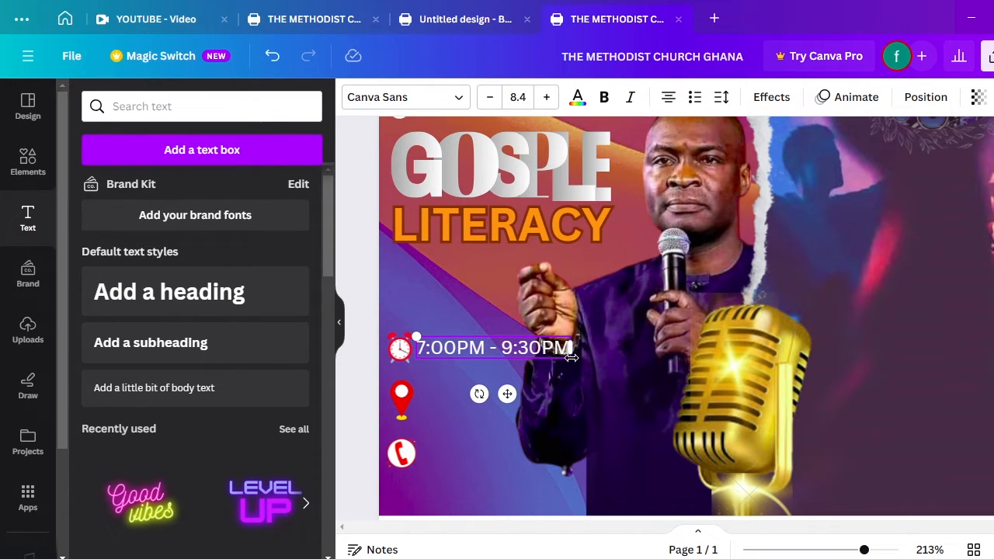
left_click_drag(573, 355, 543, 359)
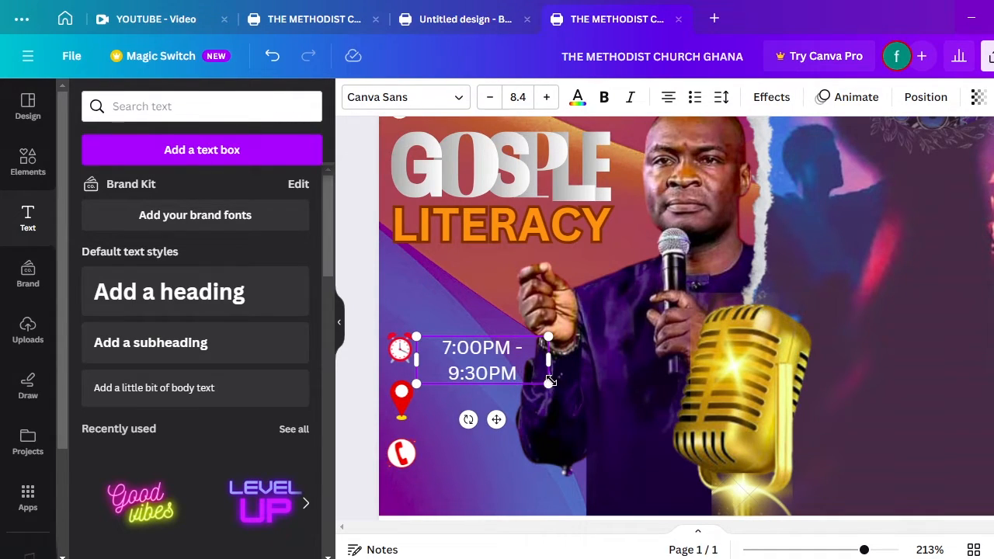
mouse_move(550, 359)
left_mouse_down()
mouse_move(579, 356)
mouse_move(531, 354)
left_mouse_up()
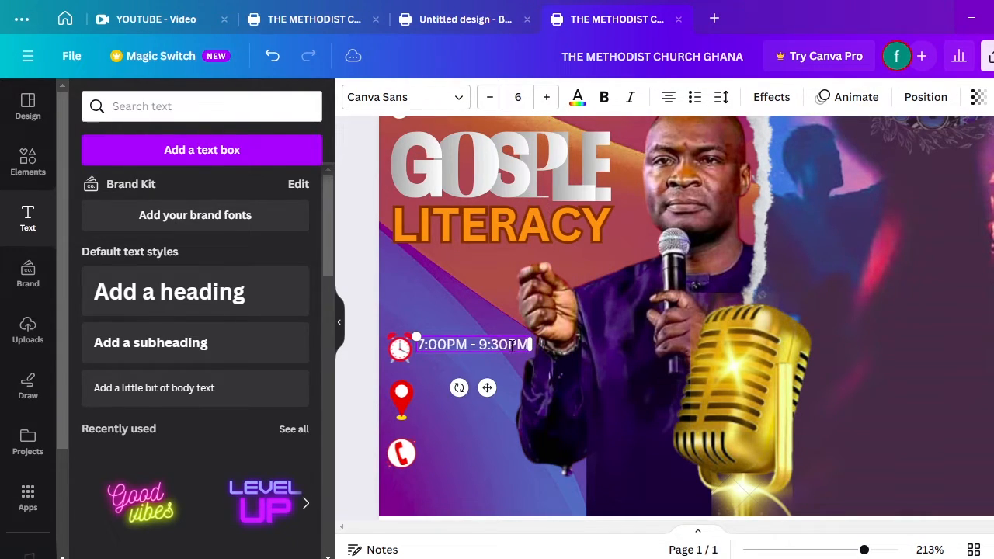
left_click_drag(487, 387, 484, 397)
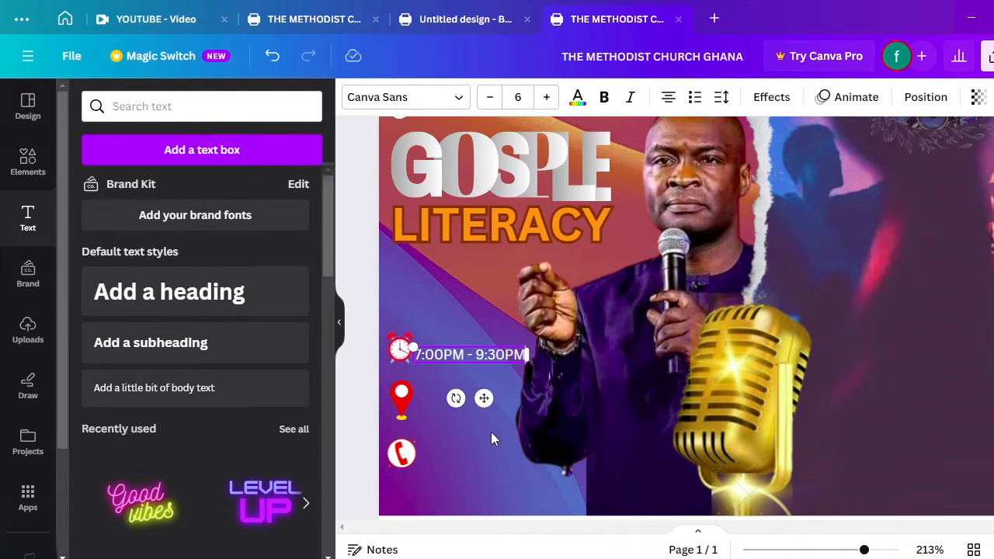
left_click(491, 433)
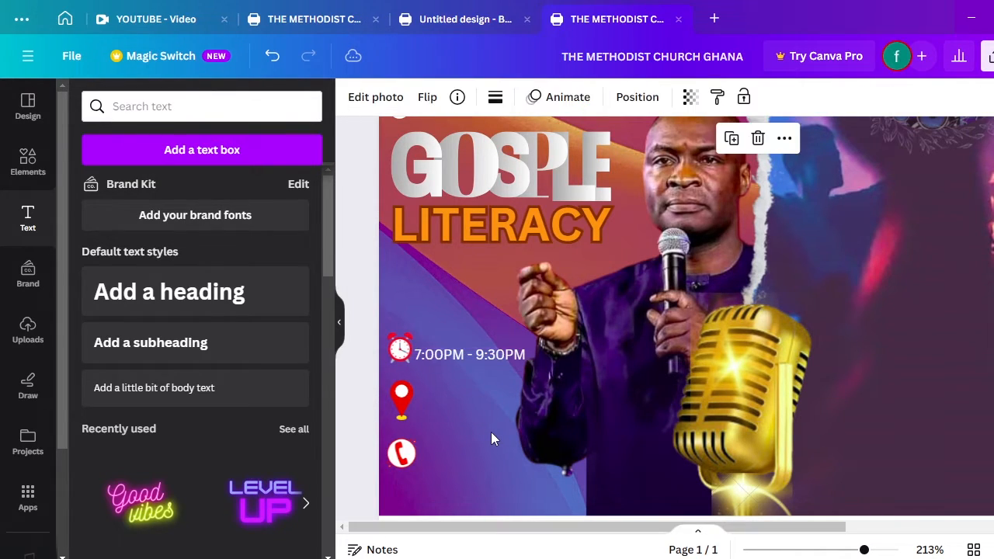
left_click(480, 359)
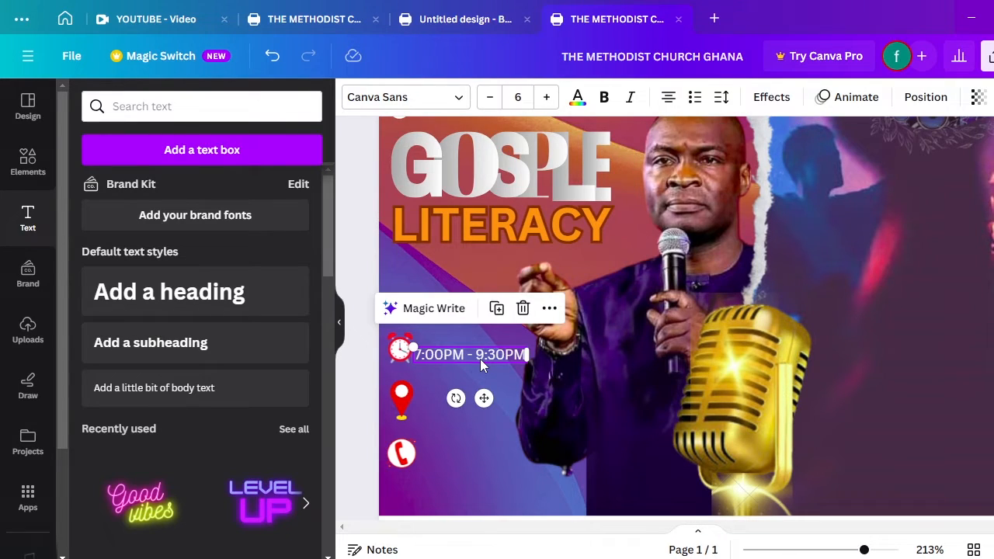
Nudge the time text up and place a copy of it beside the location pin
key("Up")
key("Up")
key("Up")
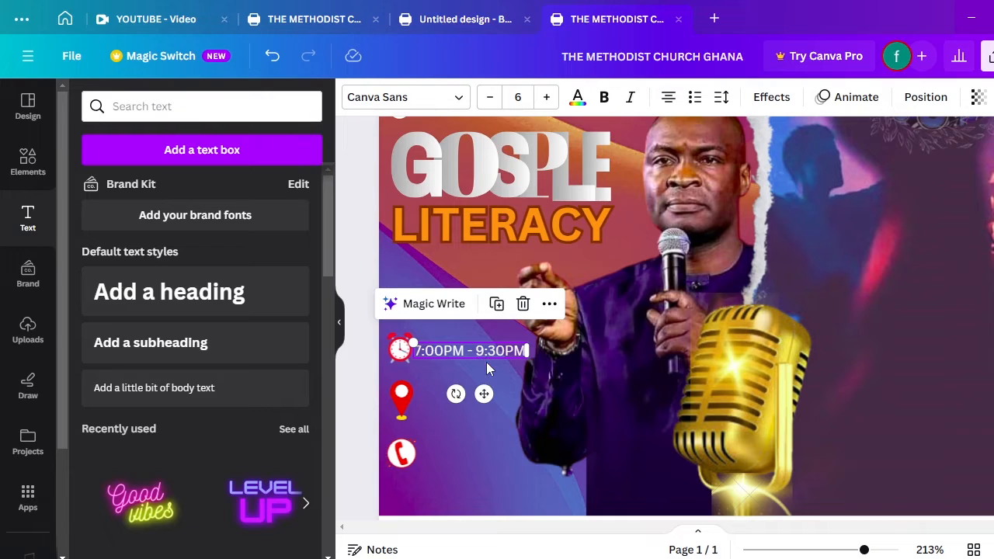
left_click(503, 310)
left_click_drag(508, 417, 484, 441)
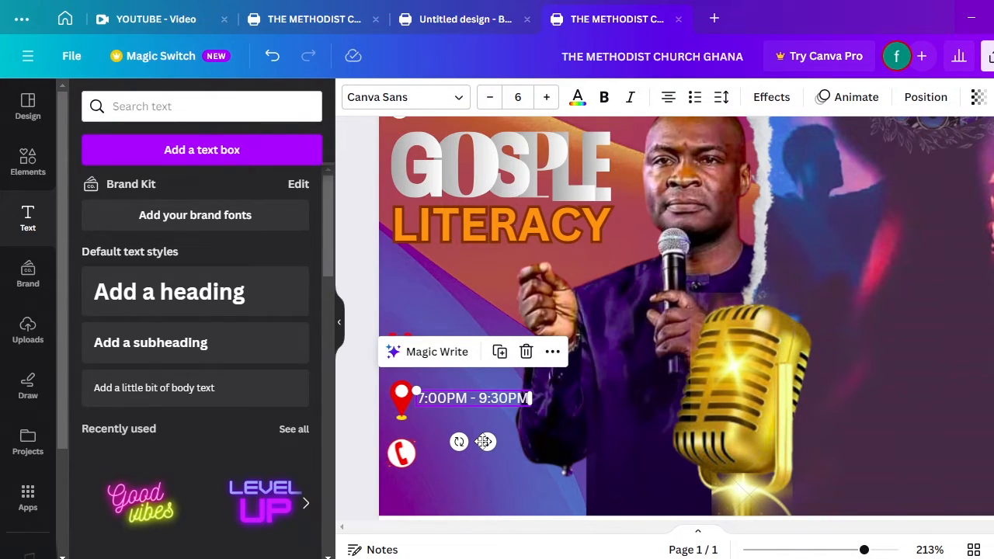
Retype the copy as 'KUMASI - BATAMA' and widen its box to fit one line
double_click(520, 396)
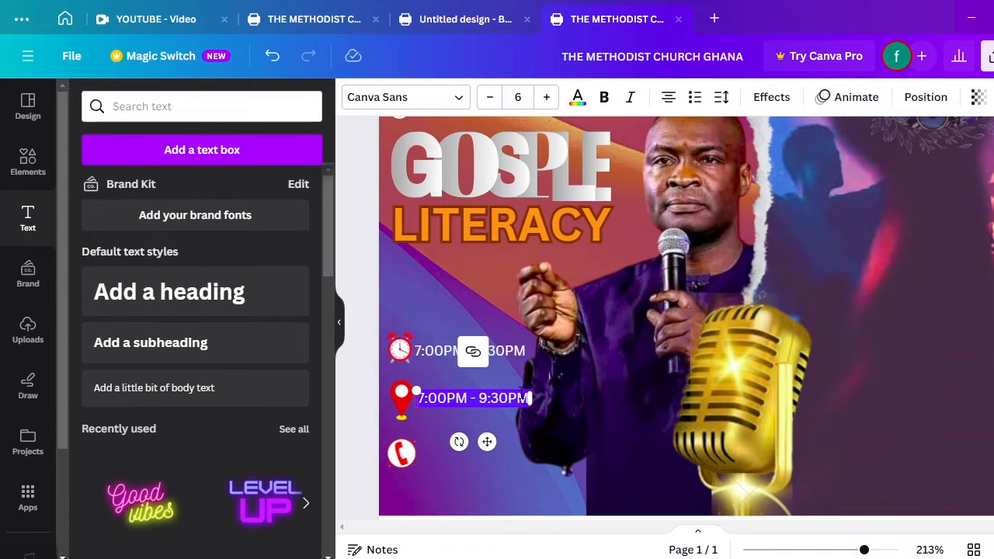
type("KU")
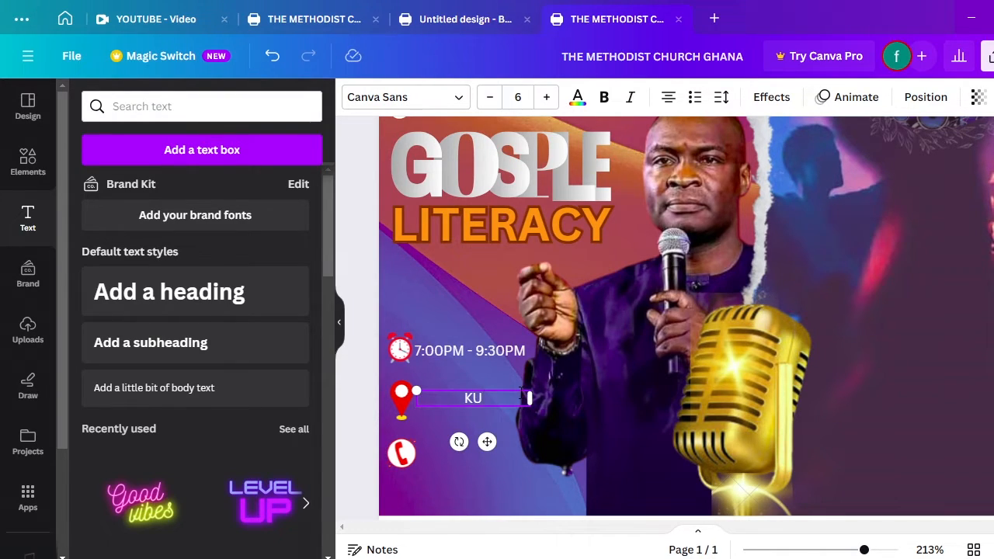
type("MASI -")
key("Left")
key("Left")
key("Left")
key("BackSpace")
key("BackSpace")
key("BackSpace")
key("BackSpace")
key("BackSpace")
key("BackSpace")
type("zZ")
key("BackSpace")
key("BackSpace")
key("ctrl+z")
key("ctrl+z")
type("KUMASI")
key("Right")
key("Right")
key("Right")
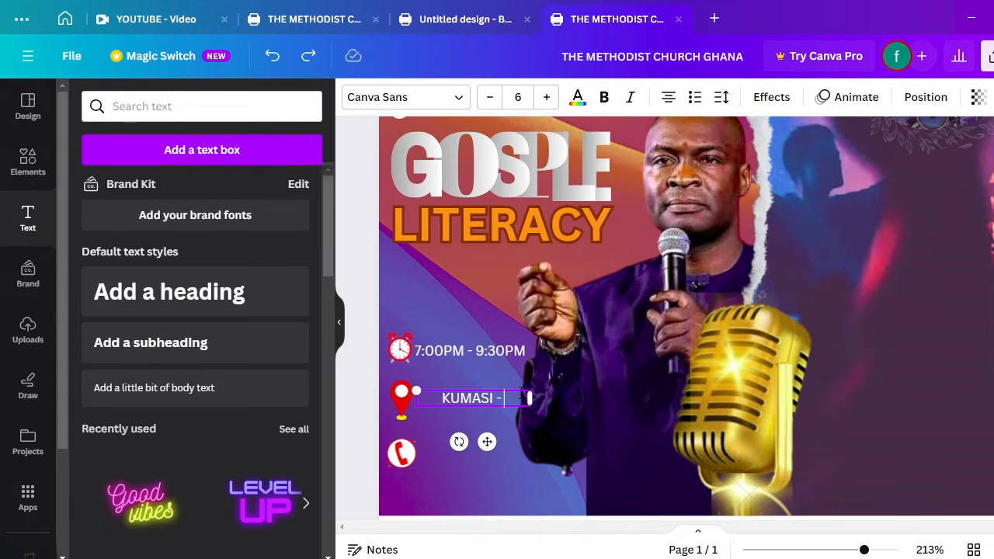
type("BA")
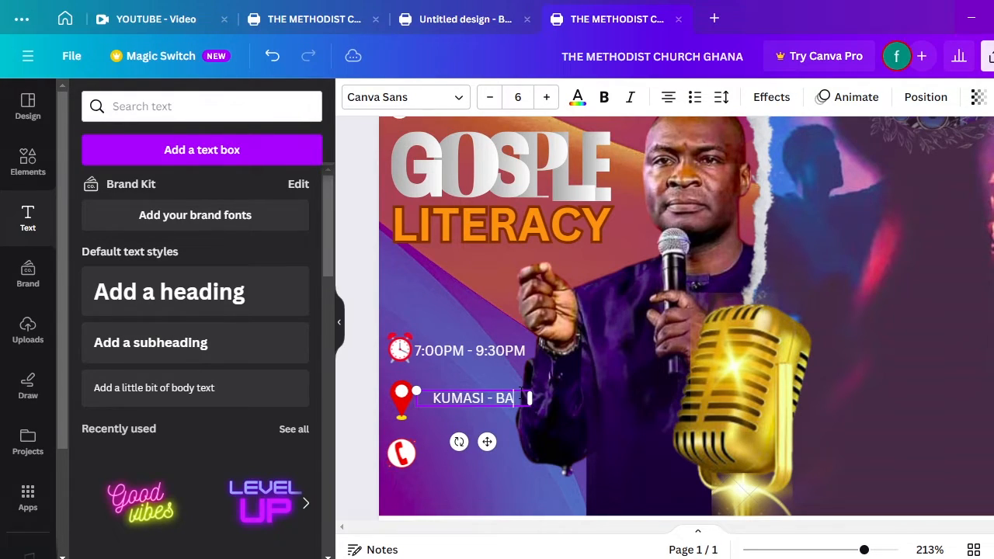
type("TAMA")
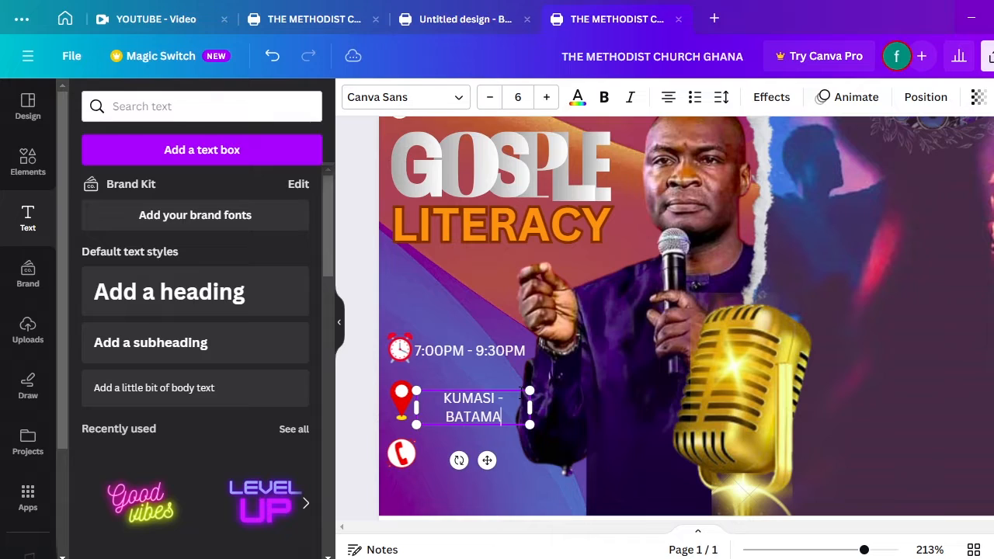
mouse_move(532, 408)
left_mouse_down()
mouse_move(544, 402)
mouse_move(516, 399)
left_mouse_up()
left_click(492, 406)
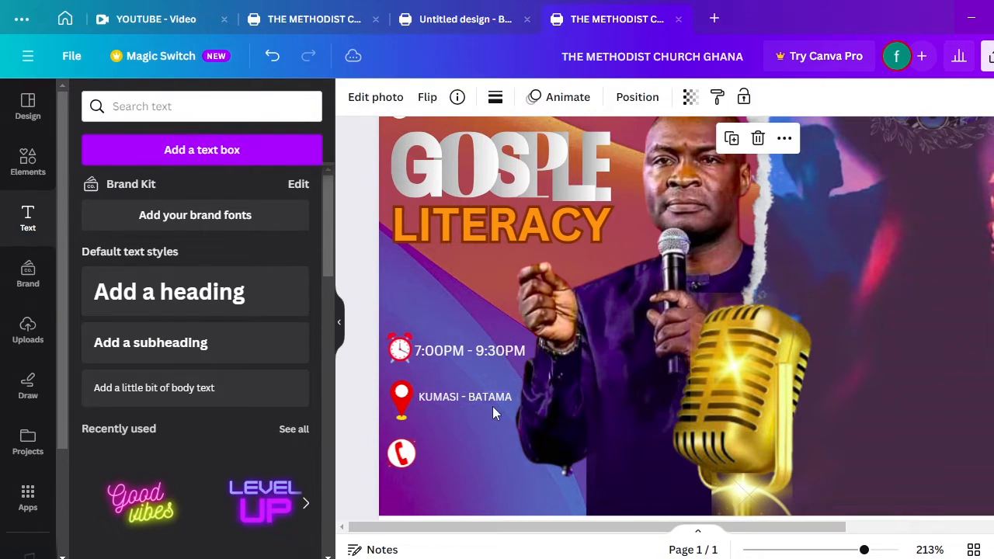
left_click(485, 397)
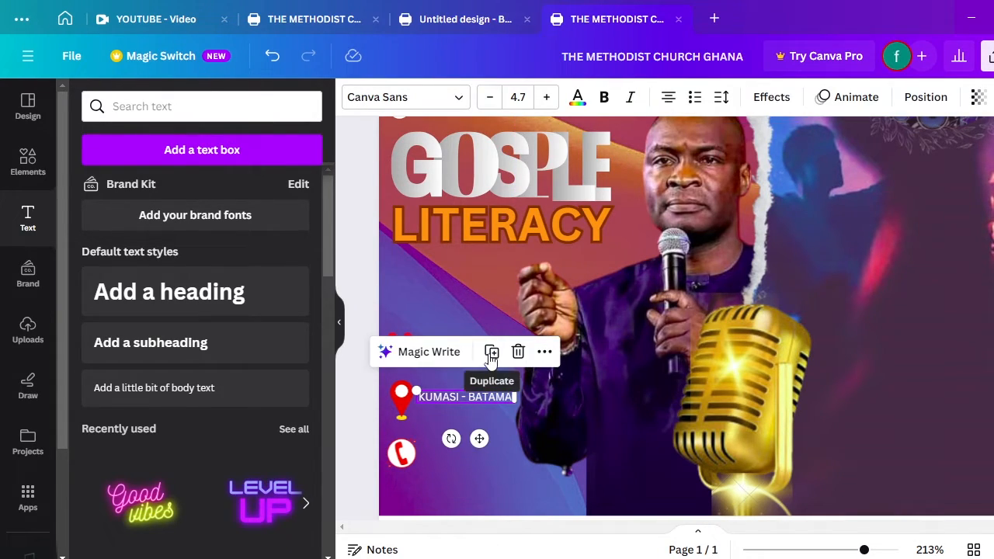
Duplicate the venue line just below and retype it as 'METHODIST CHURCH'
left_click(490, 351)
left_click_drag(479, 424, 455, 411)
double_click(455, 410)
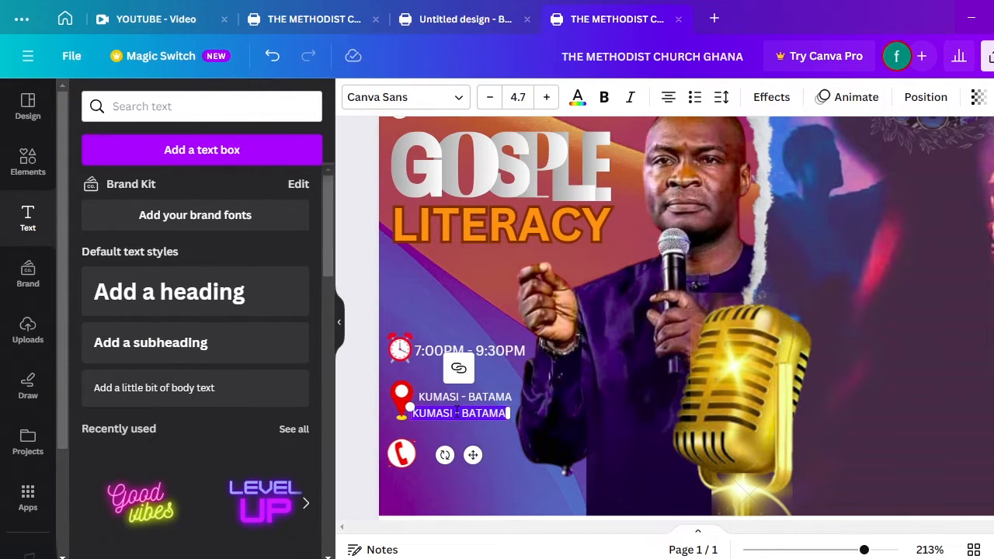
type("ME")
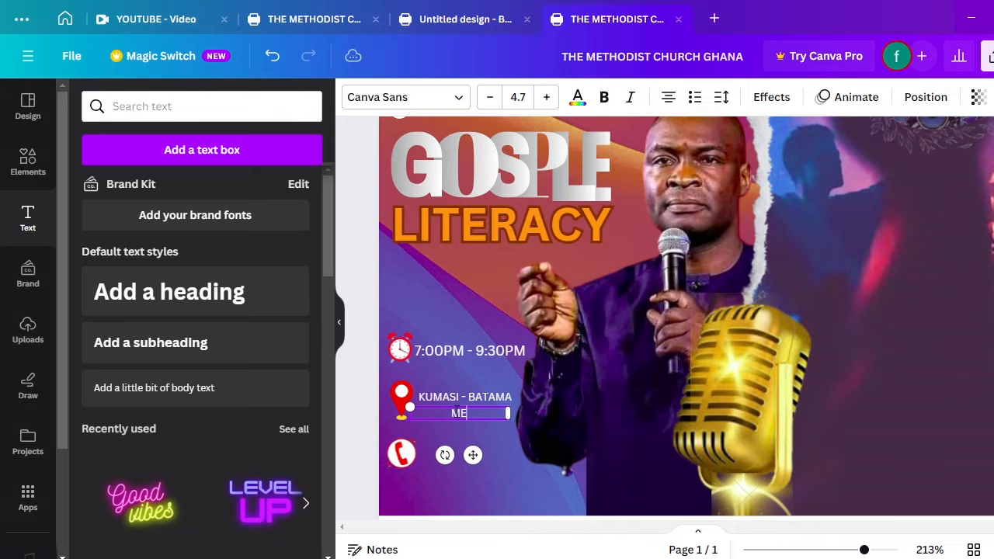
type("THODIST CHURCH")
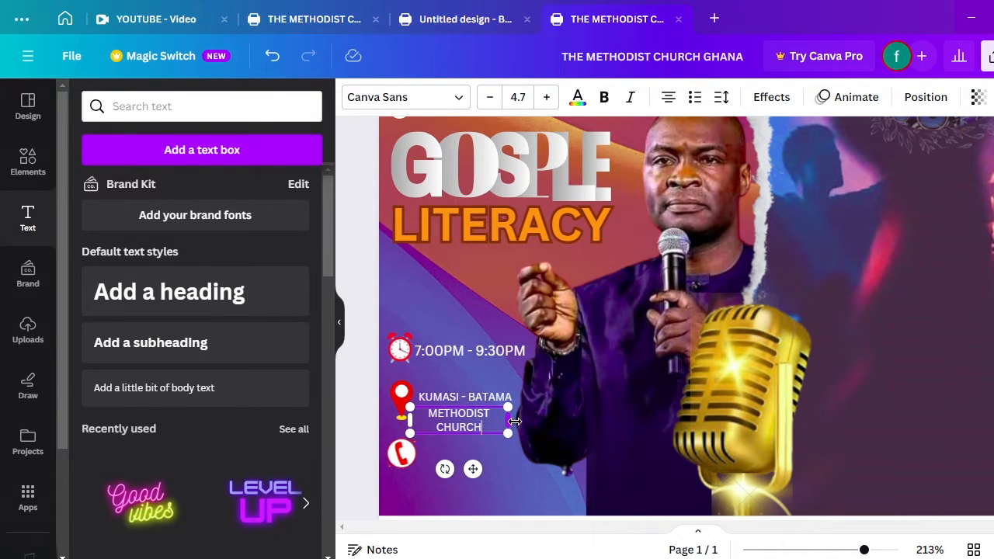
Resize and align METHODIST CHURCH under KUMASI - BATAMA, then duplicate the venue text again
mouse_move(513, 420)
left_mouse_down()
mouse_move(522, 420)
mouse_move(511, 418)
left_mouse_up()
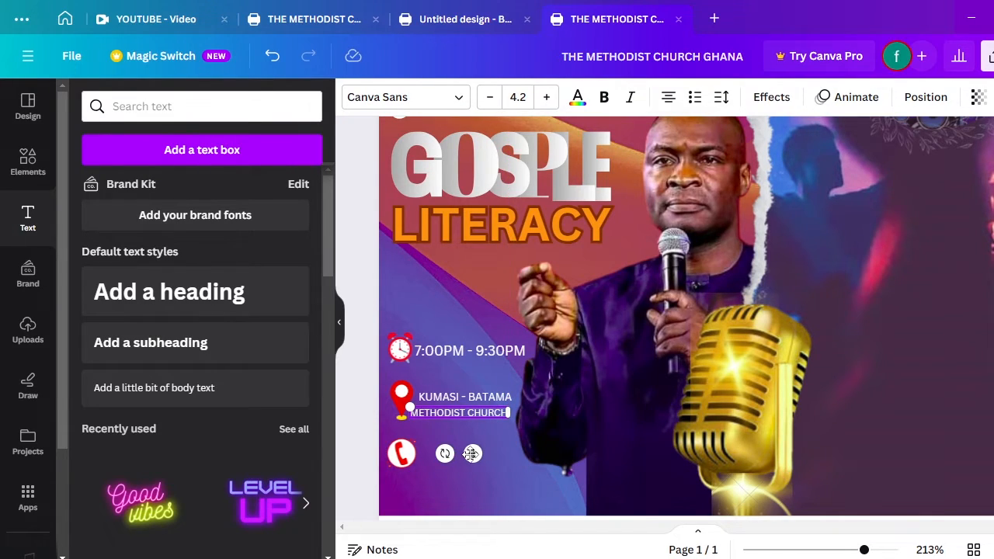
left_click_drag(461, 454, 477, 454)
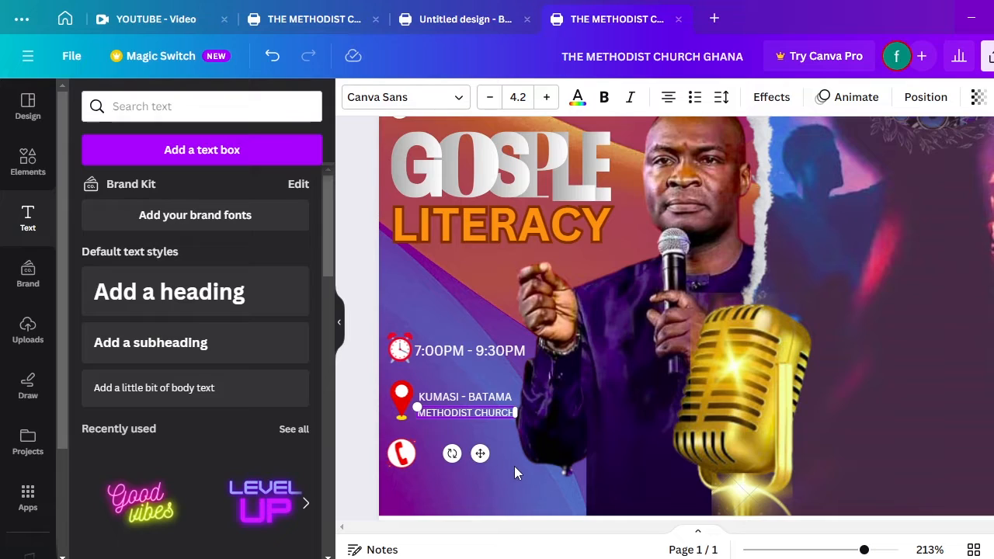
left_click(514, 466)
left_click(488, 413)
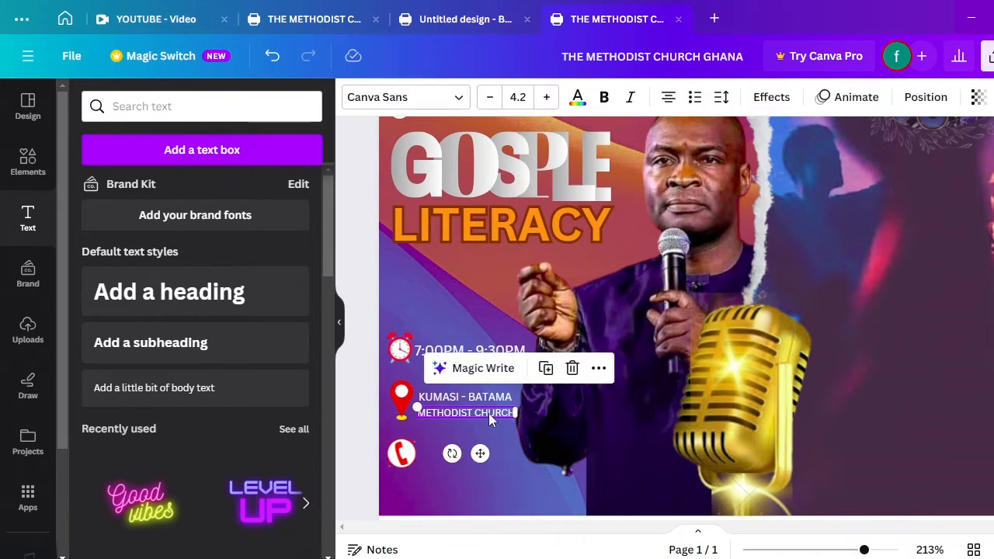
key("Left")
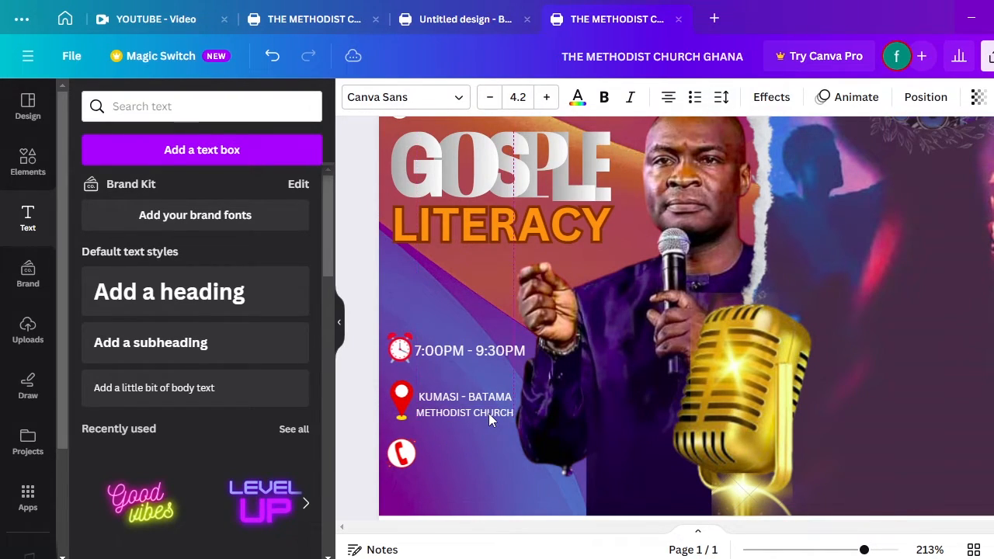
left_click(504, 450)
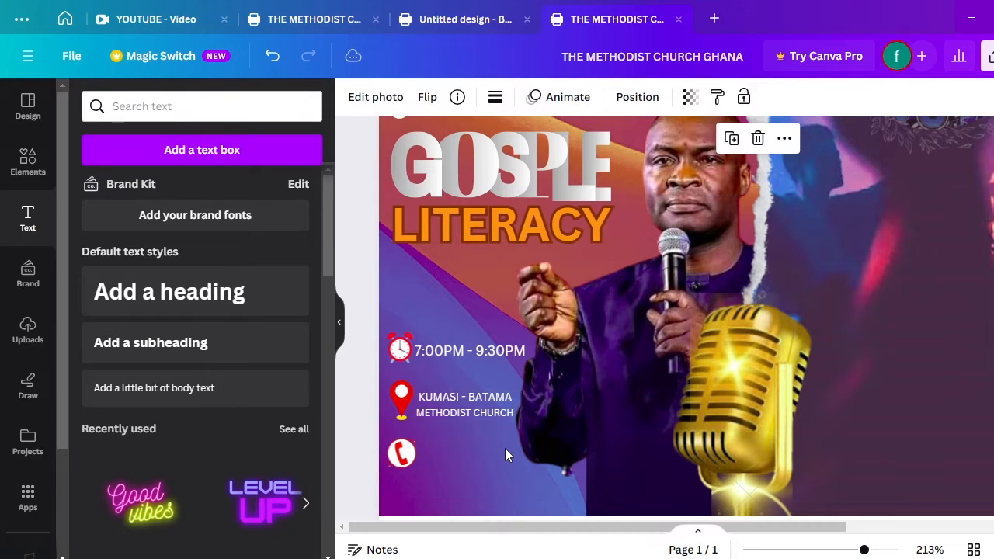
left_click(464, 406)
left_click(491, 351)
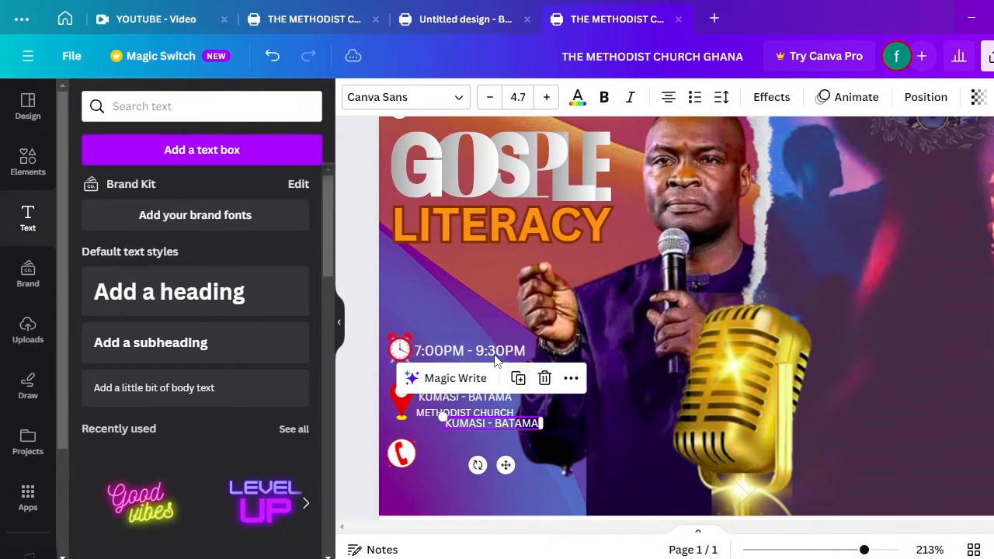
Move the copy beside the phone icon and replace it with two phone numbers on separate lines
left_click_drag(505, 465, 488, 502)
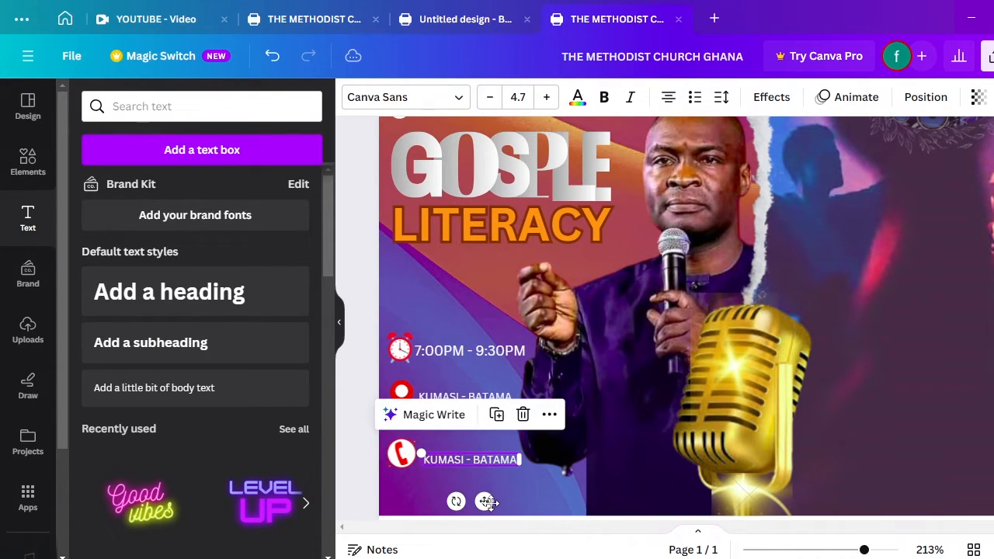
double_click(487, 458)
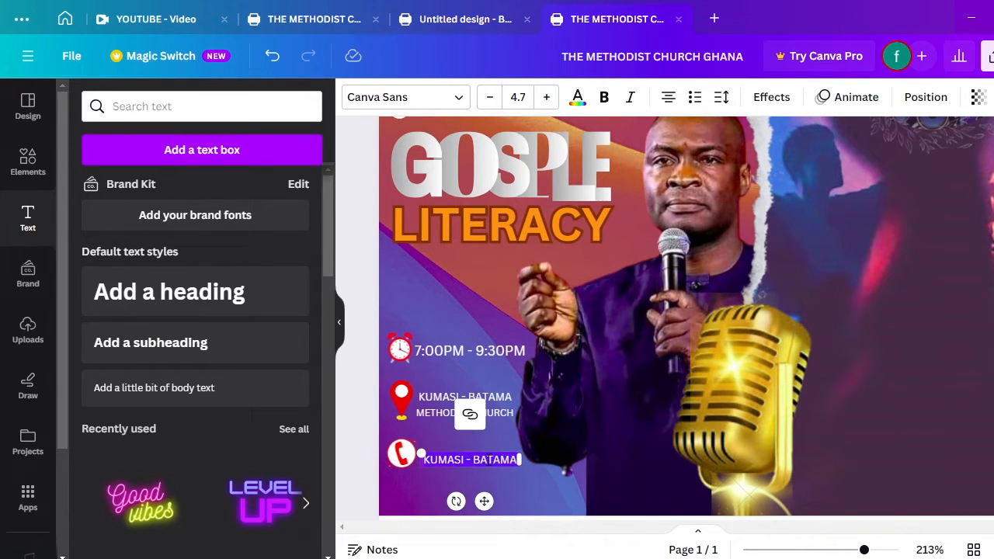
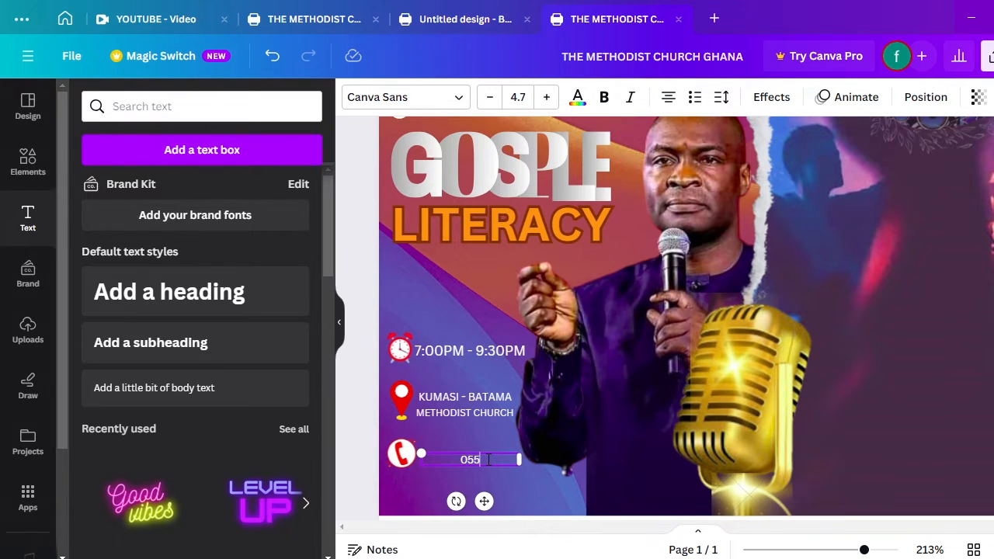
key("Return")
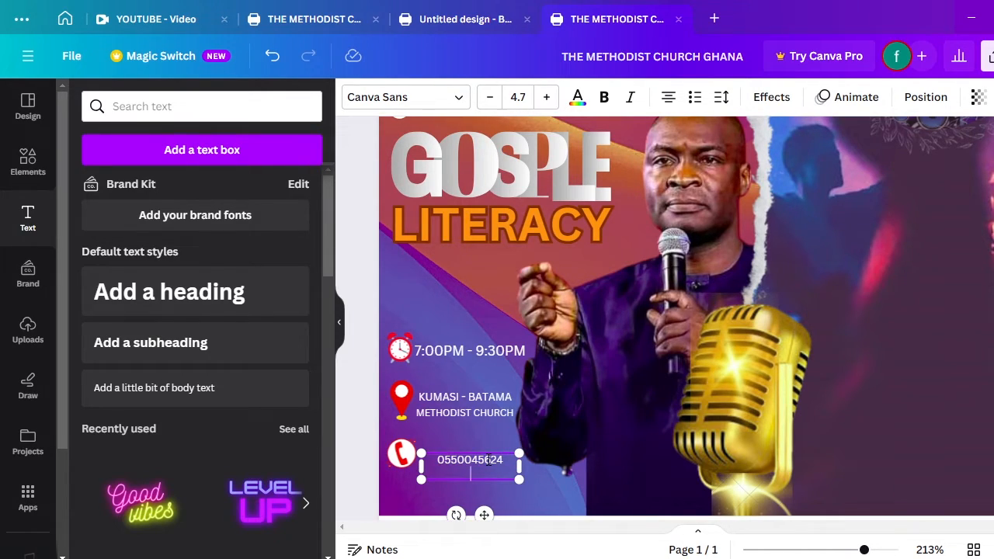
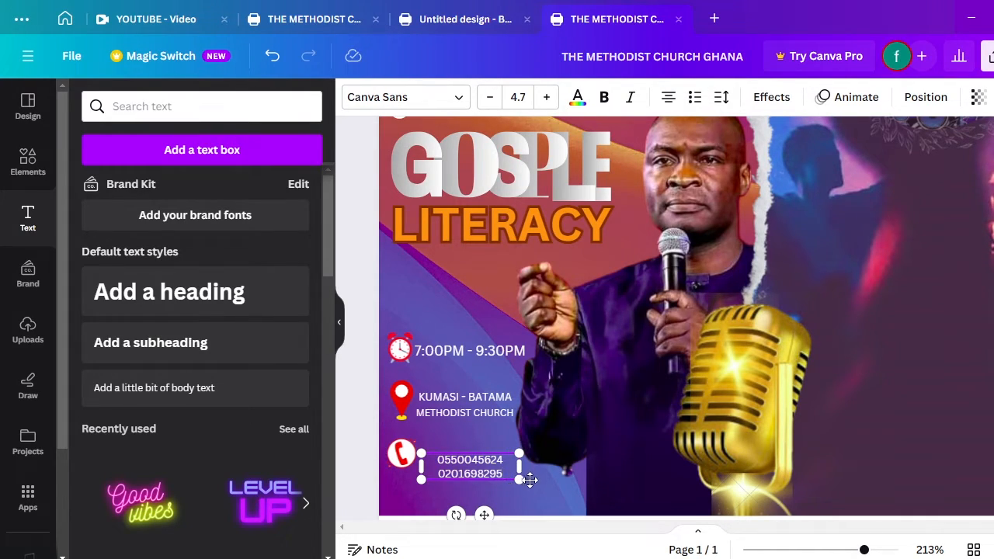
left_click(539, 488)
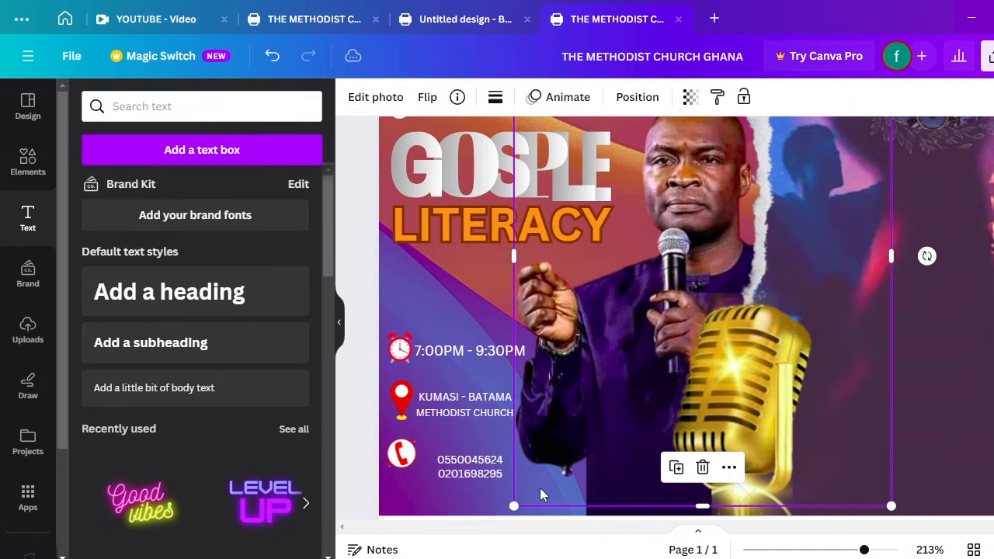
Align the two phone numbers with the venue text, then zoom out to show the whole flyer
left_click_drag(479, 469, 460, 459)
left_click(535, 491)
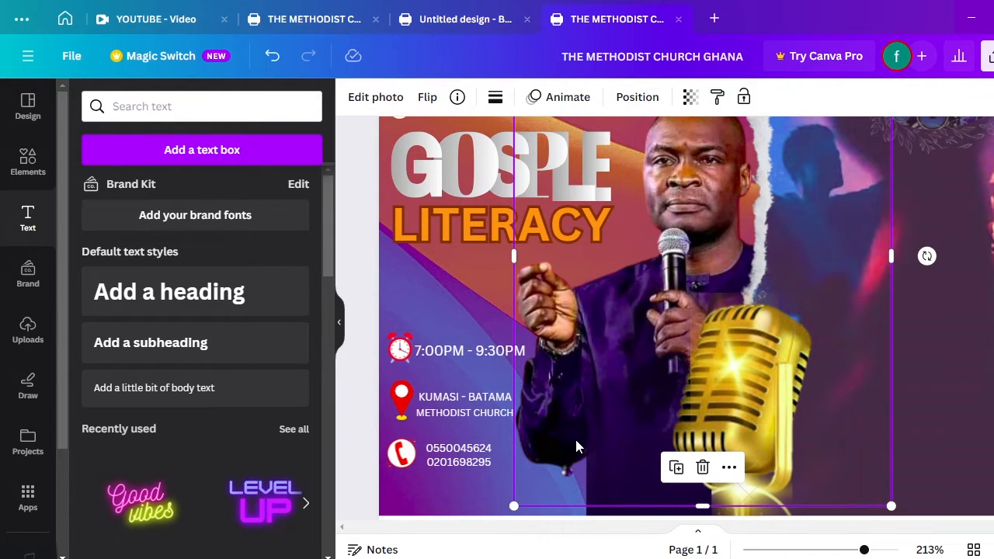
scroll(576, 446, "down", 3)
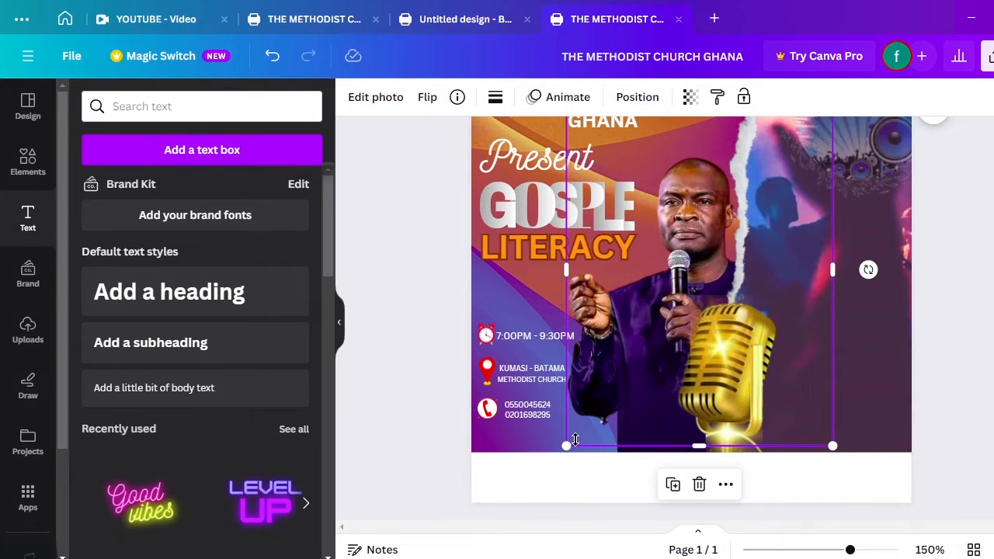
scroll(668, 403, "down", 3)
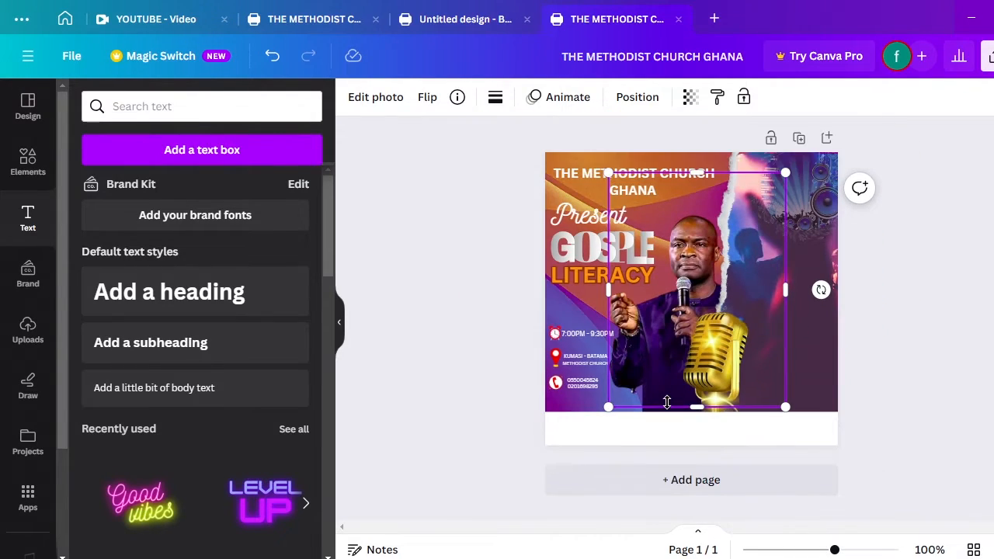
left_click(910, 319)
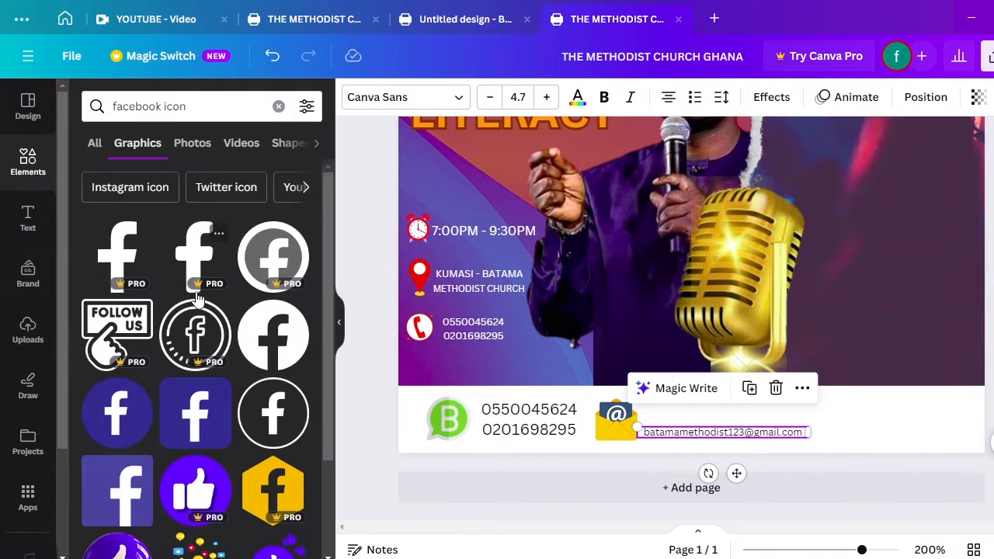
Add the round blue Facebook graphic, shrink it and place it in the footer right of the email
left_click(129, 420)
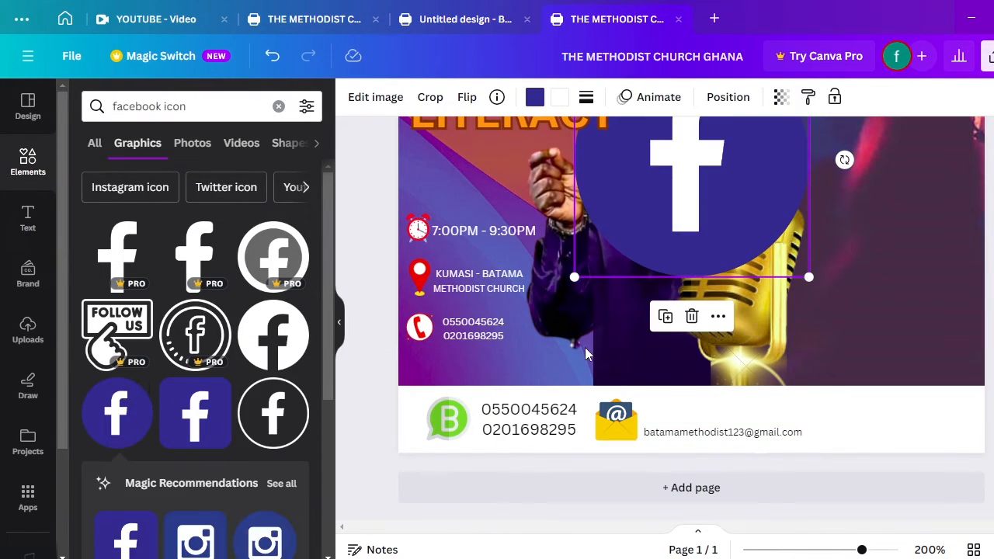
left_click_drag(681, 210, 804, 331)
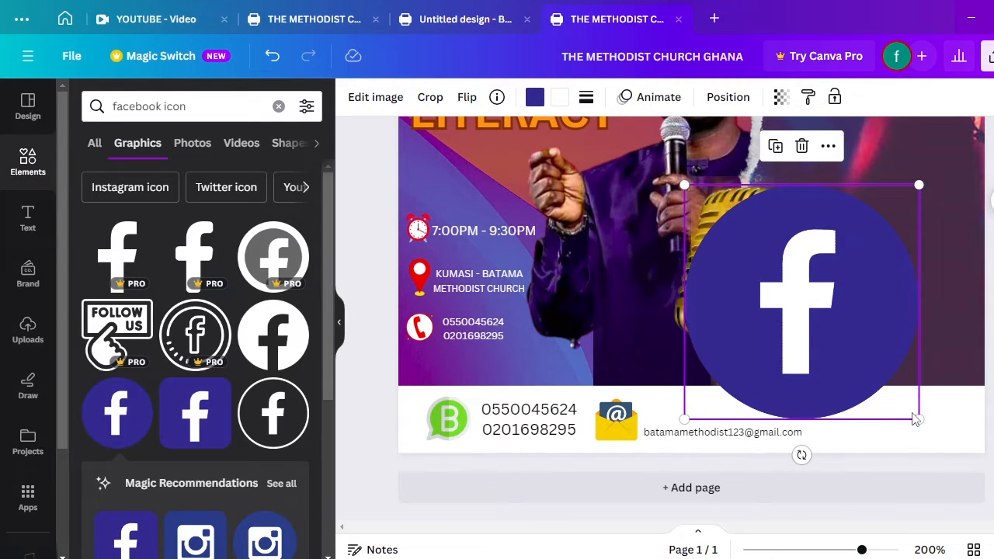
left_click_drag(917, 418, 766, 259)
left_click_drag(722, 222, 849, 416)
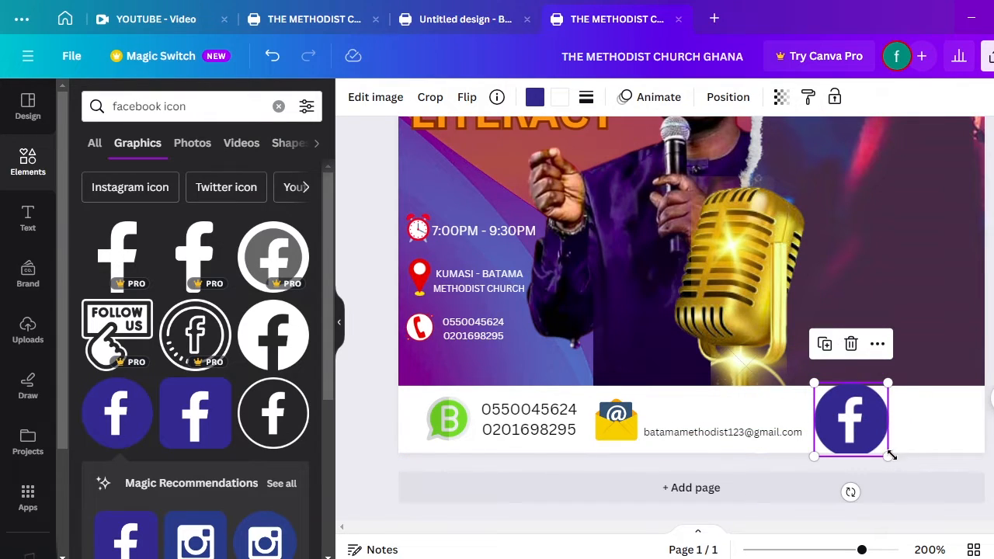
left_click_drag(884, 453, 836, 417)
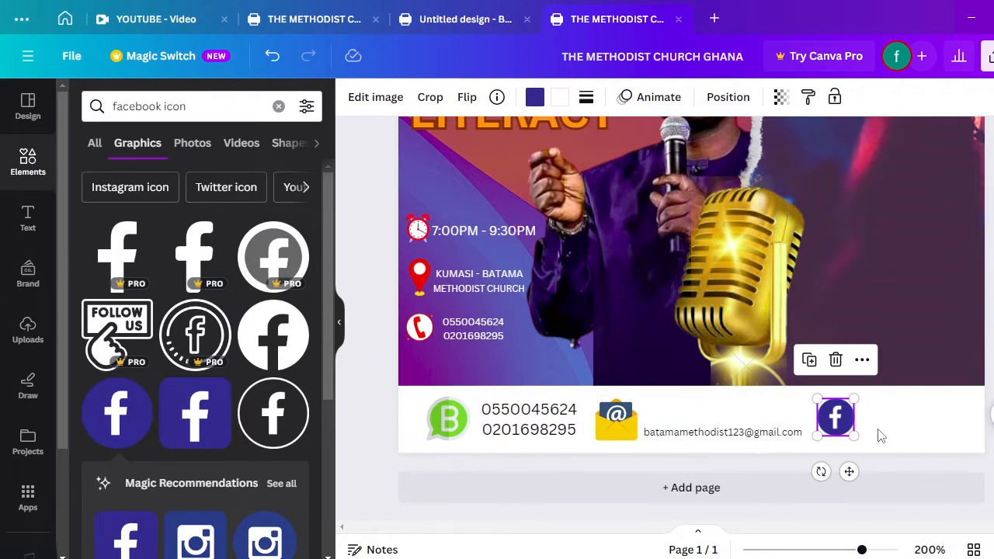
key("Left")
key("Left")
key("Left")
key("Left")
key("Left")
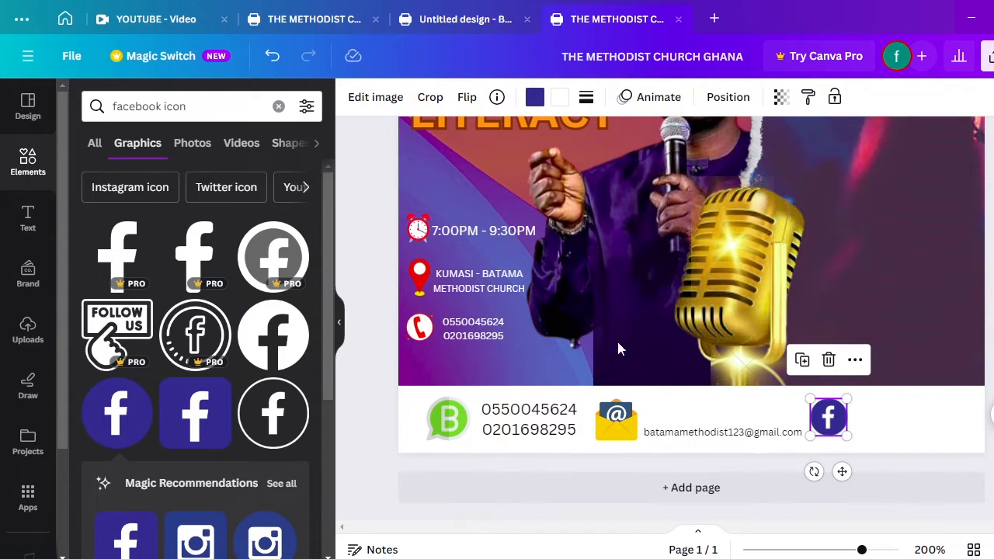
Duplicate the email text, move the copy onto the Facebook icon and retype it as 'batama methodist'
left_click(732, 436)
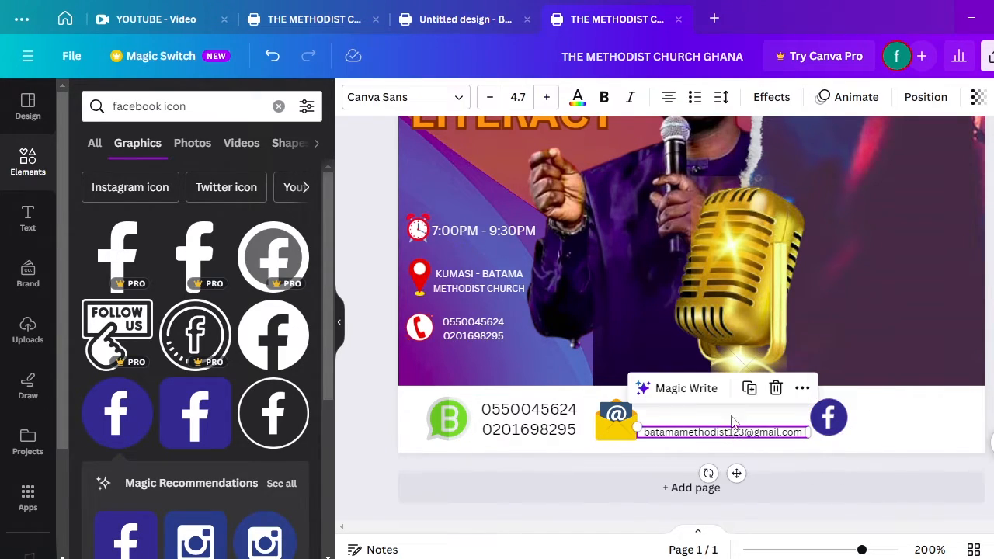
left_click(752, 388)
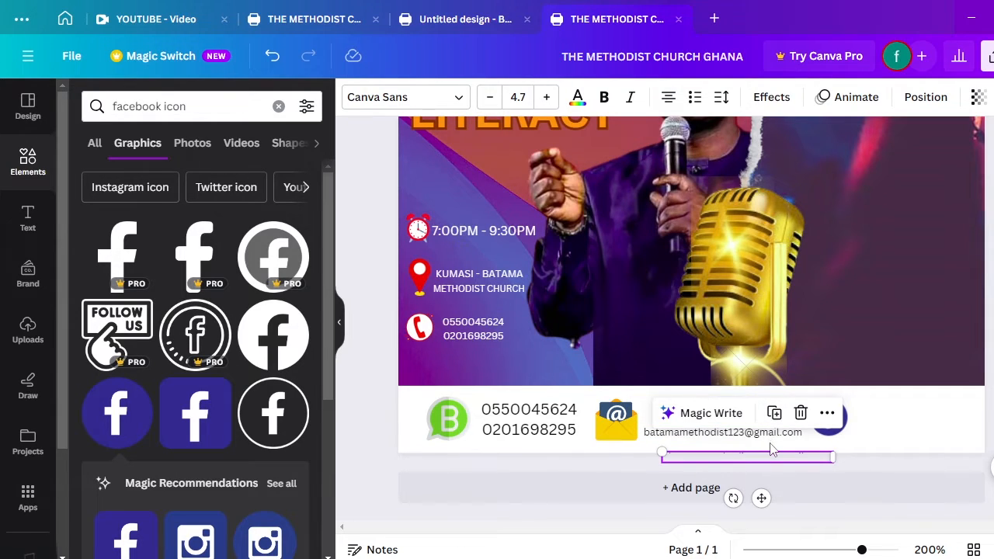
left_click_drag(761, 497, 893, 448)
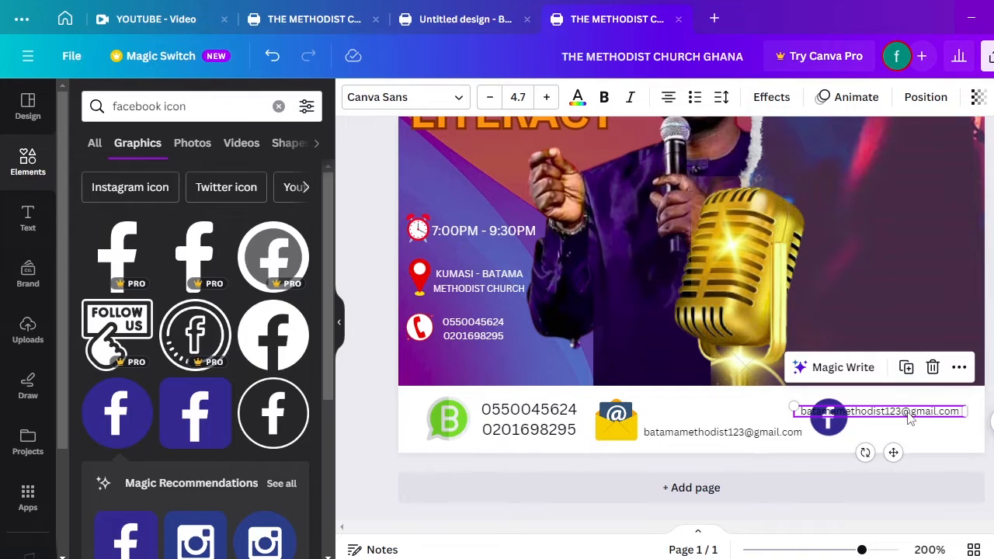
double_click(909, 415)
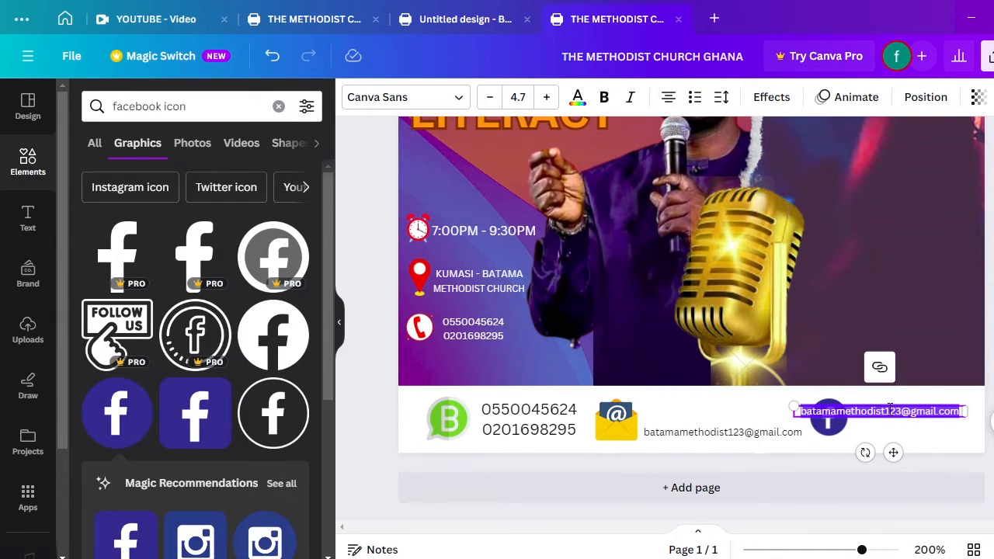
type("batama")
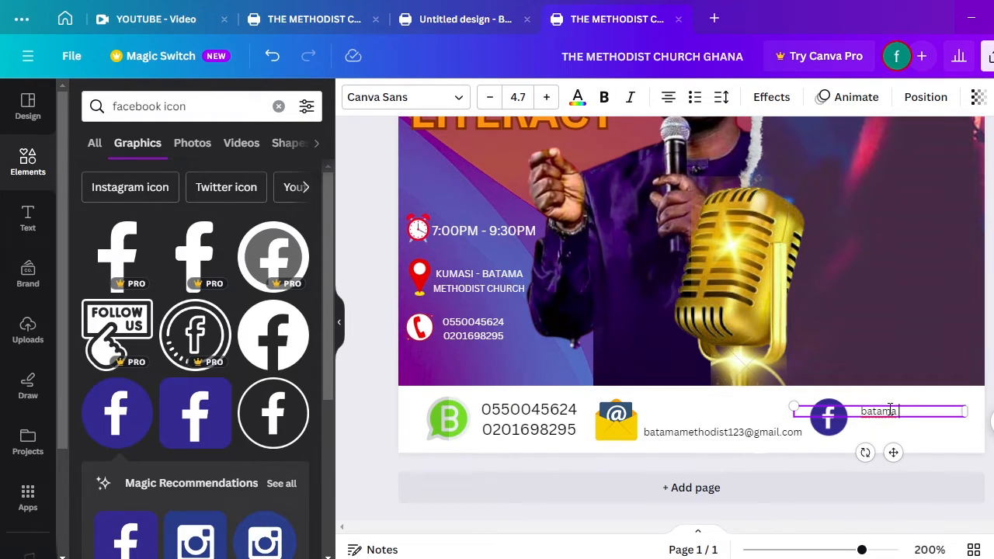
type(" method")
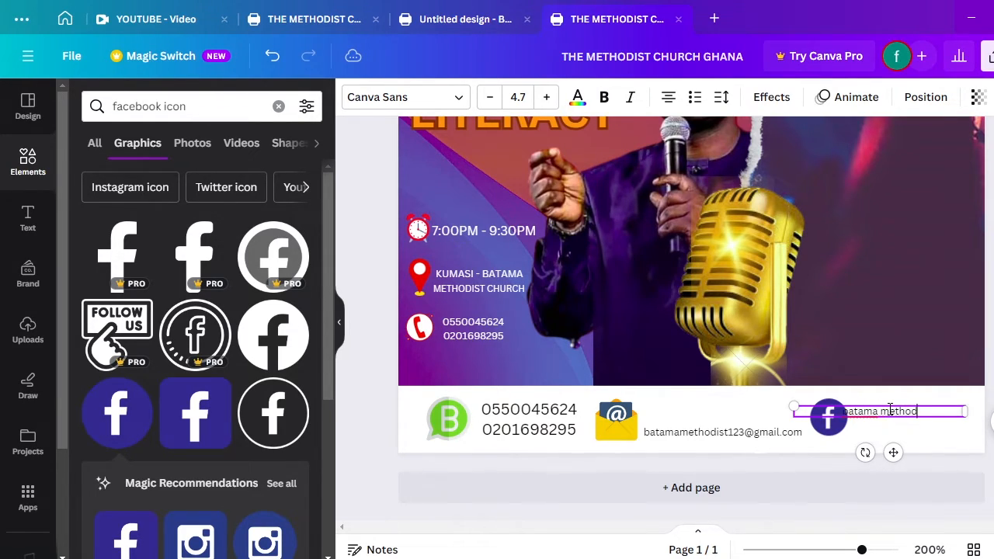
type("ist")
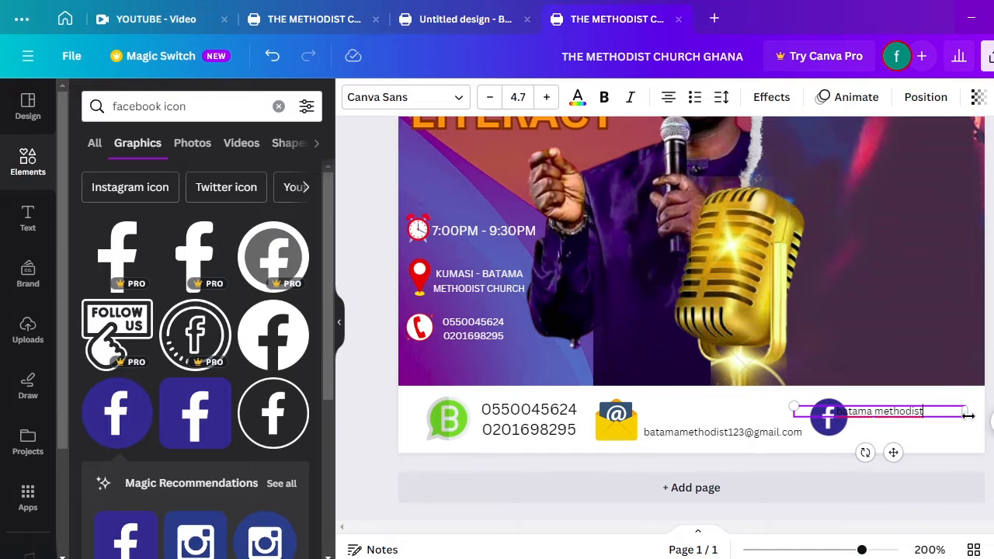
Break the text onto two lines and resize it to sit beside the Facebook icon
left_click_drag(970, 415, 979, 441)
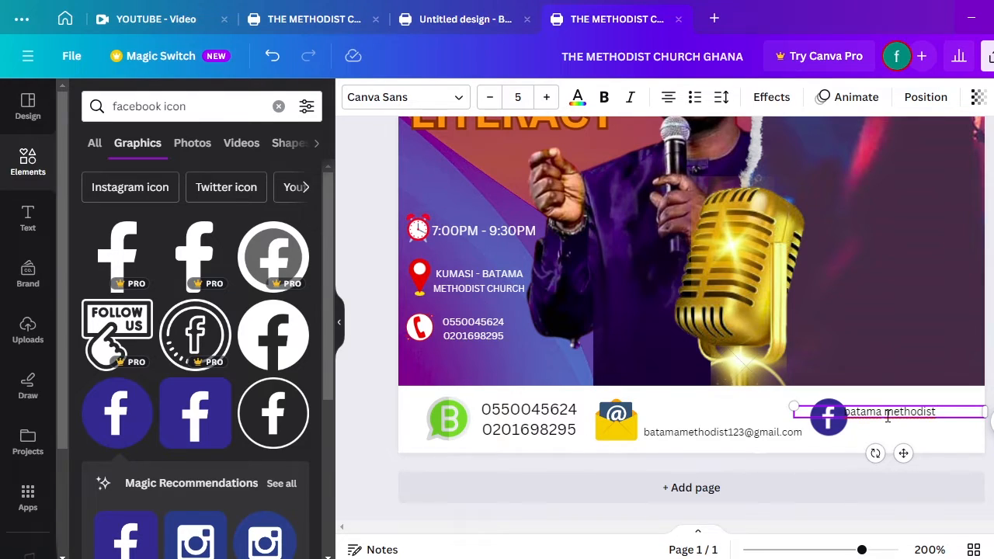
left_click(888, 417)
key("Return")
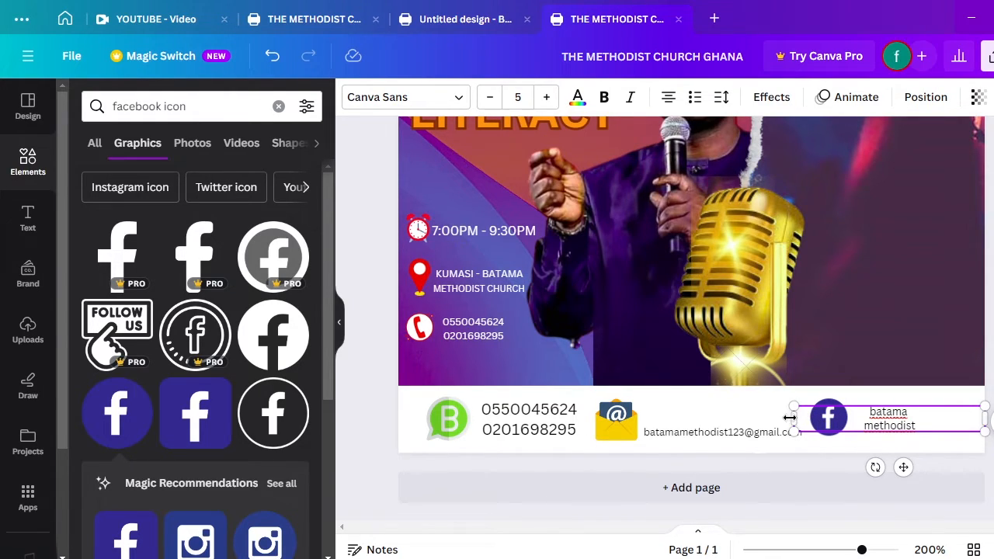
left_click_drag(793, 418, 878, 417)
left_click_drag(944, 467, 916, 465)
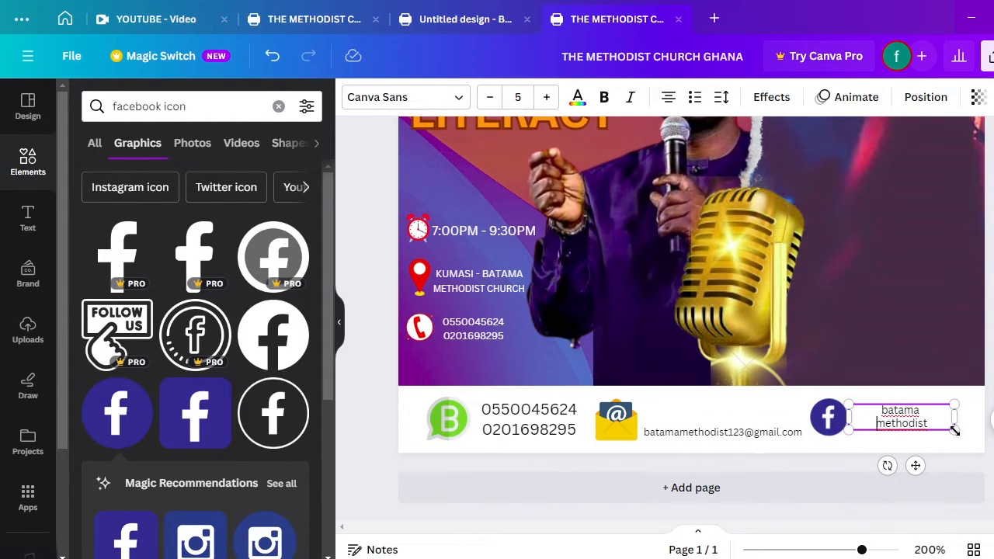
left_click_drag(954, 430, 984, 441)
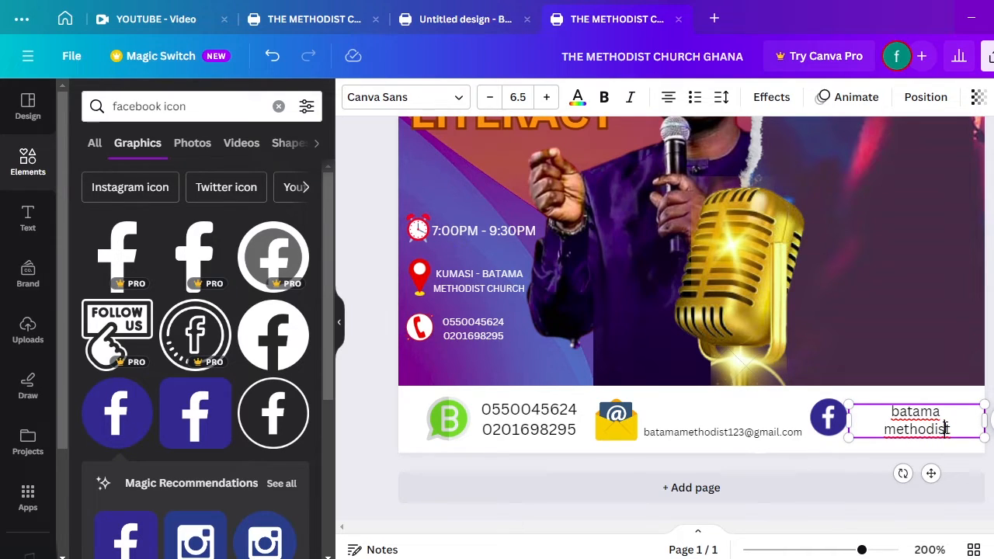
left_click(965, 464)
left_click(931, 429)
left_click_drag(931, 429, 908, 430)
Correct the spelling to 'bantama methodist', then add a blank second page
left_click(943, 449)
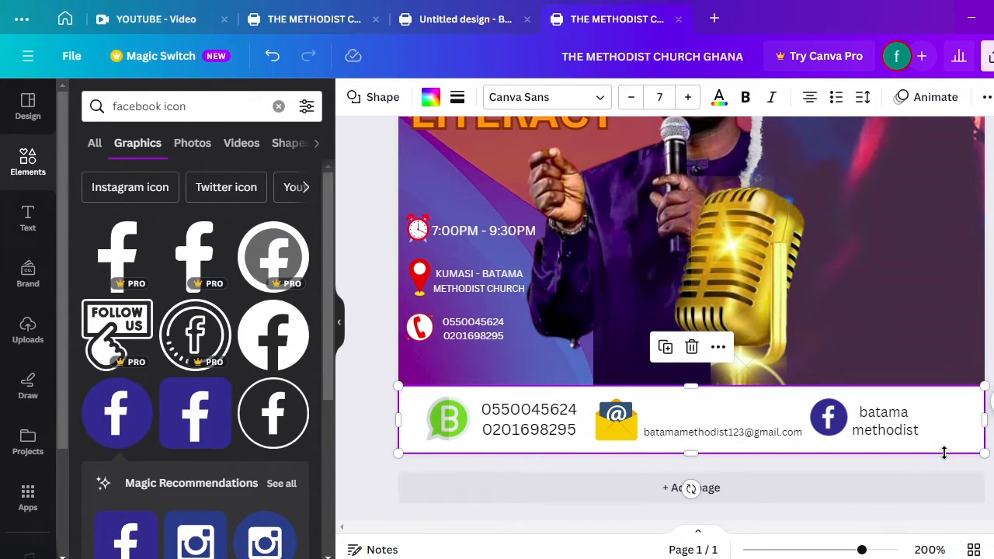
left_click(875, 417)
left_click(875, 412)
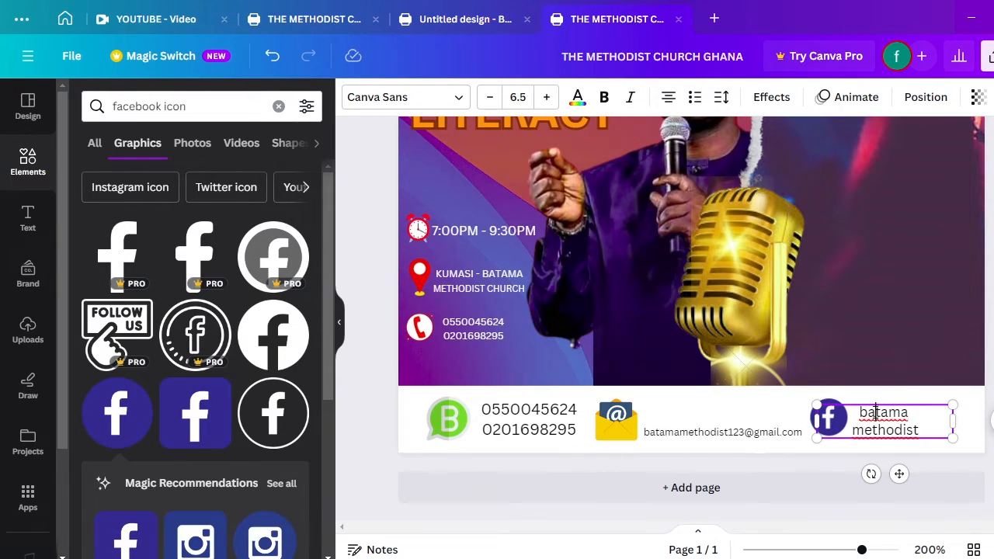
type("n")
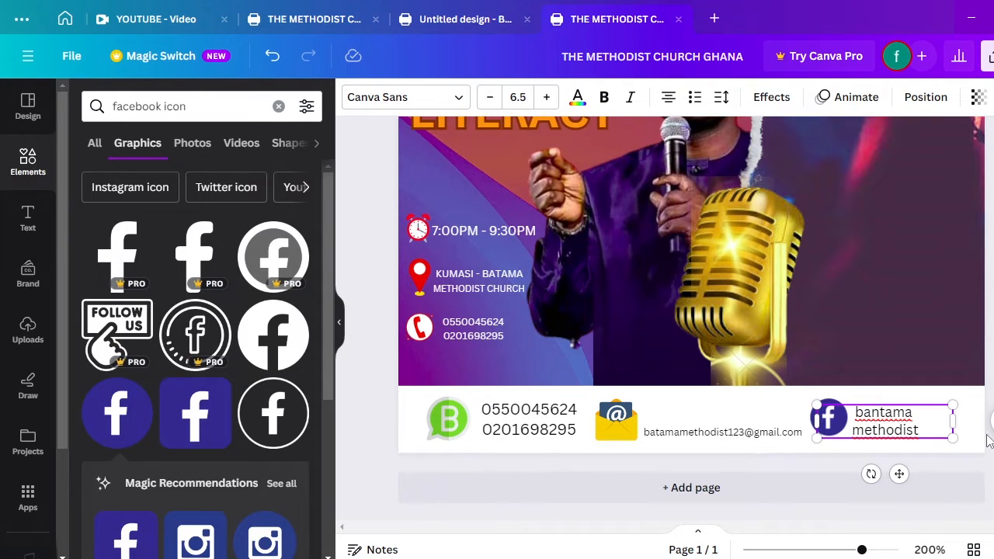
left_click(929, 426)
left_click(935, 470)
left_click(940, 485)
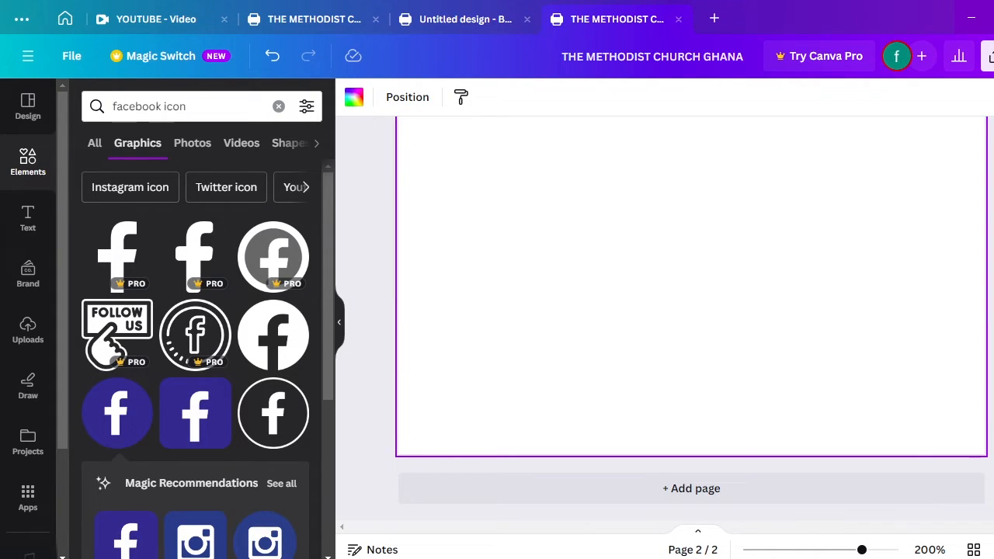
scroll(691, 310, "up", 5)
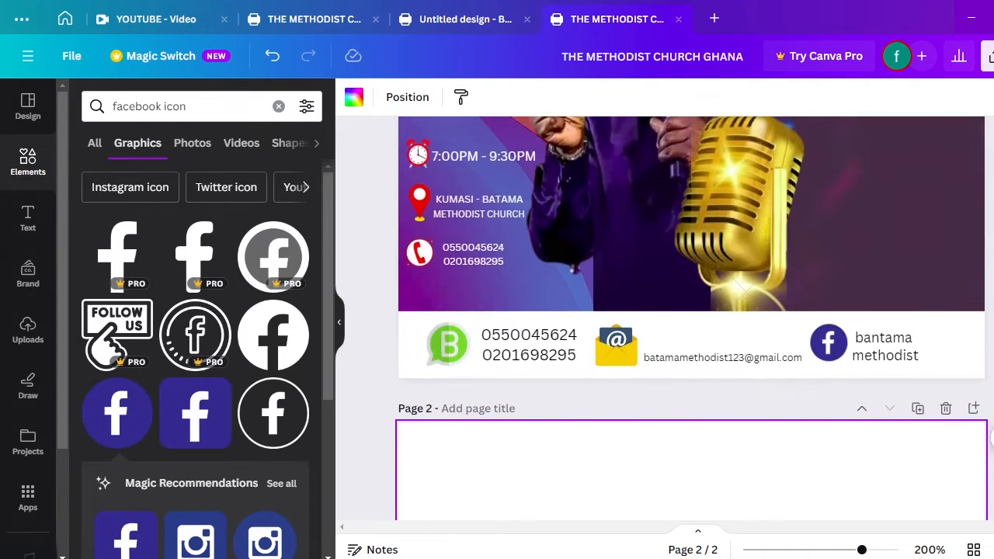
key("ctrl+minus")
key("ctrl+minus")
key("ctrl+minus")
key("ctrl+minus")
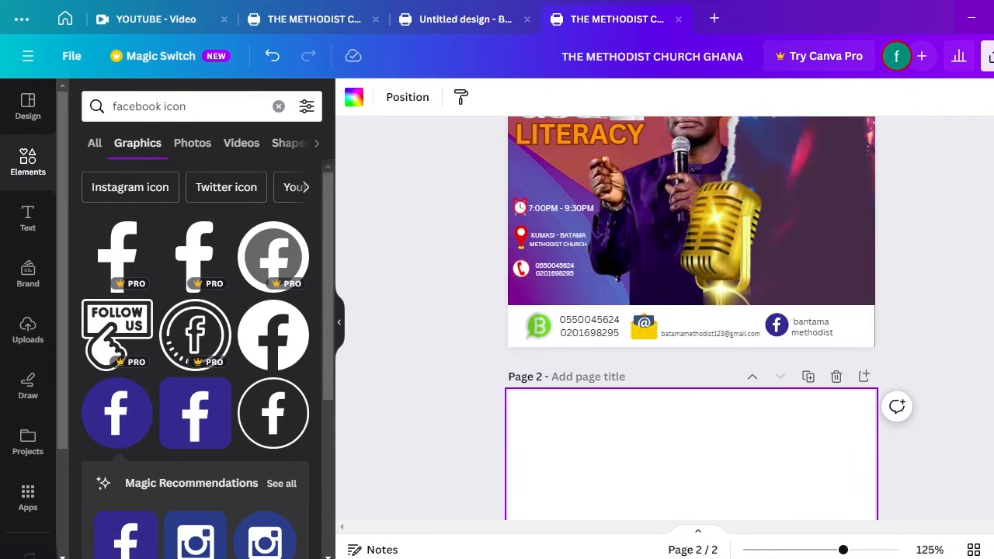
key("ctrl+minus")
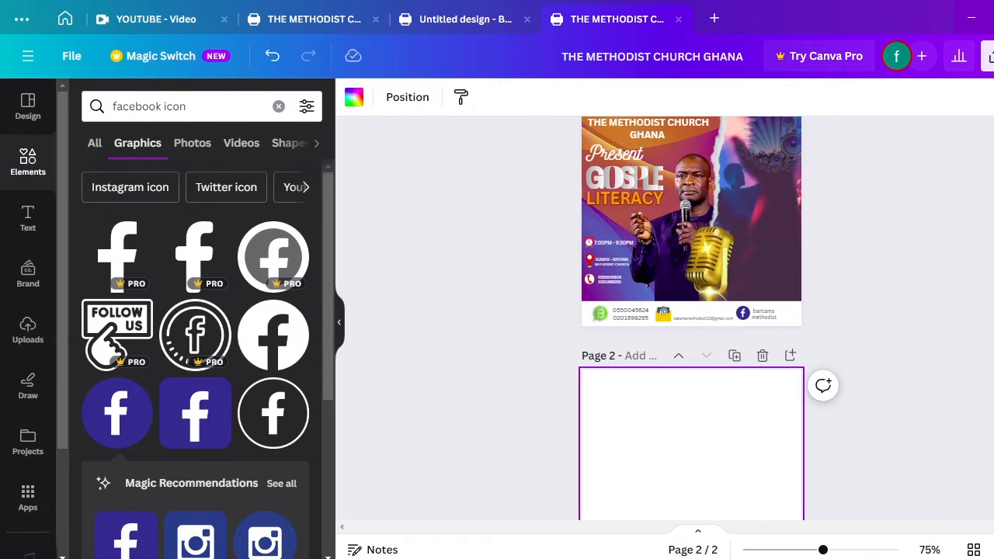
key("ctrl+minus")
key("ctrl+plus")
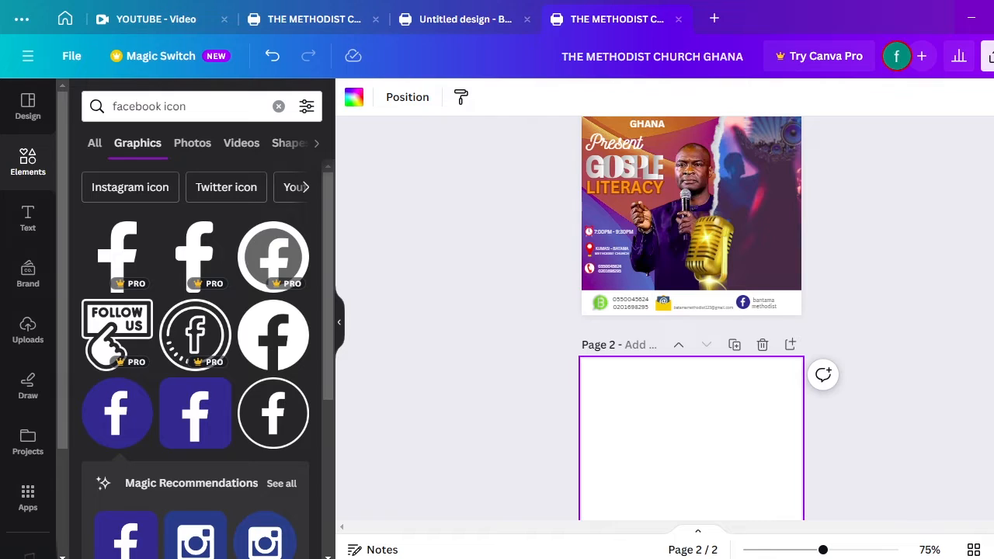
scroll(691, 311, "up", 2)
key("ctrl+plus")
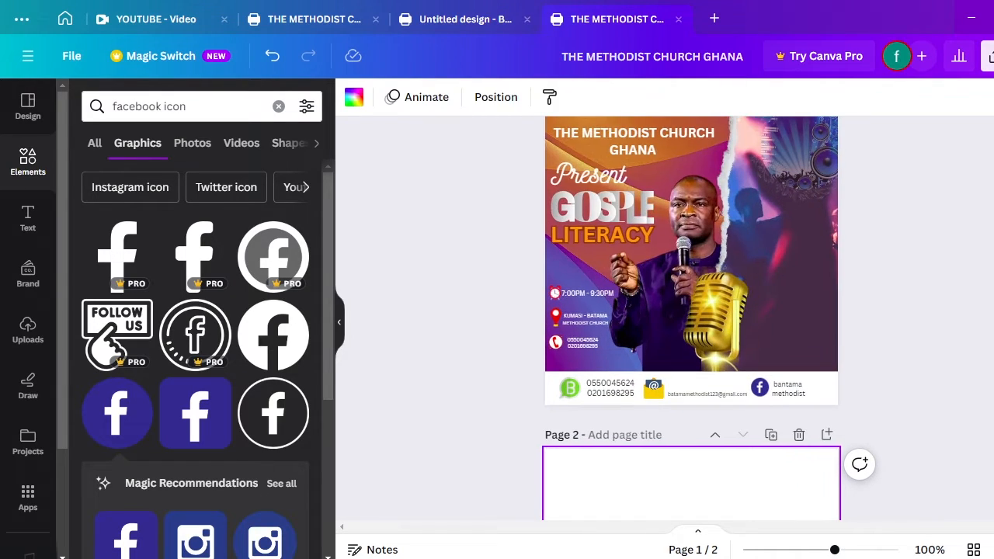
key("ctrl+plus")
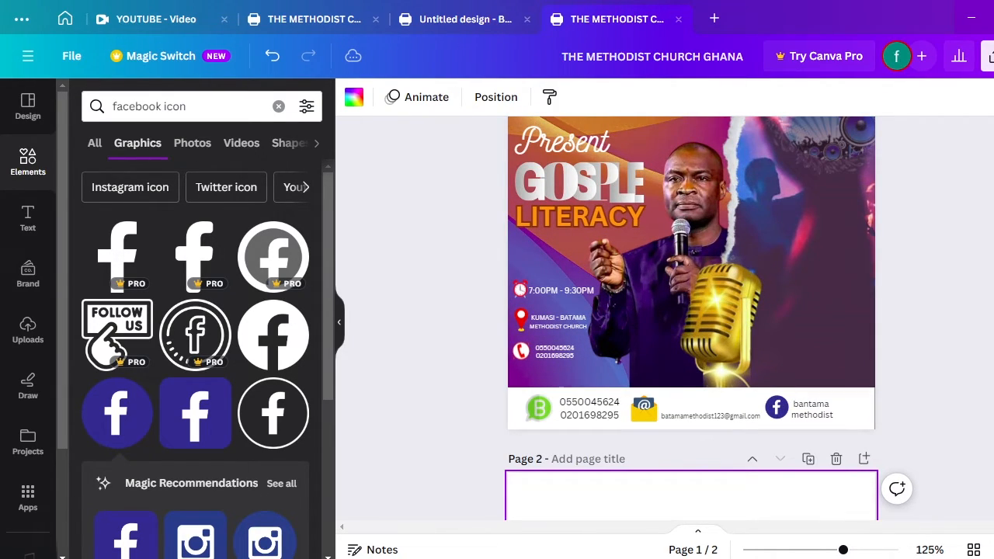
scroll(691, 311, "up", 2)
scroll(691, 310, "down", 1)
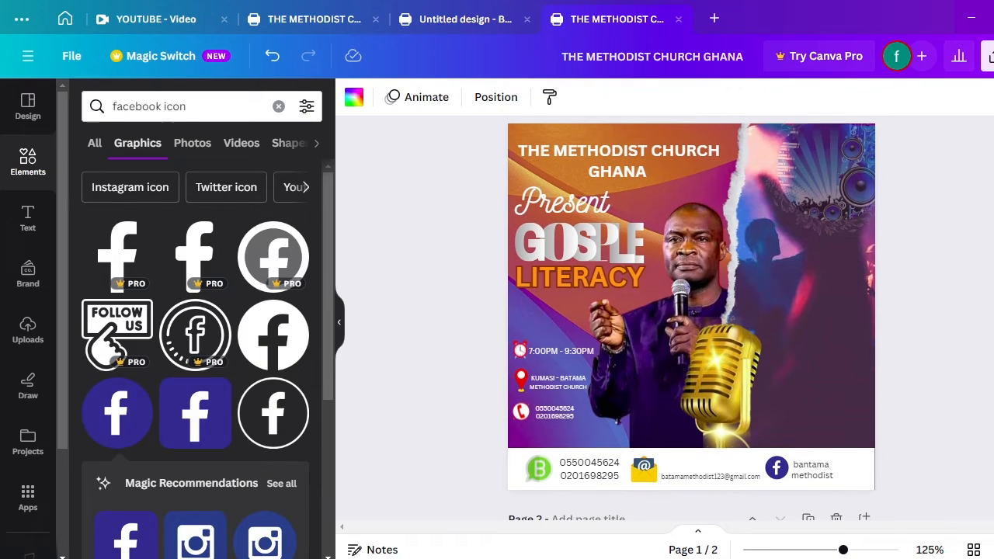